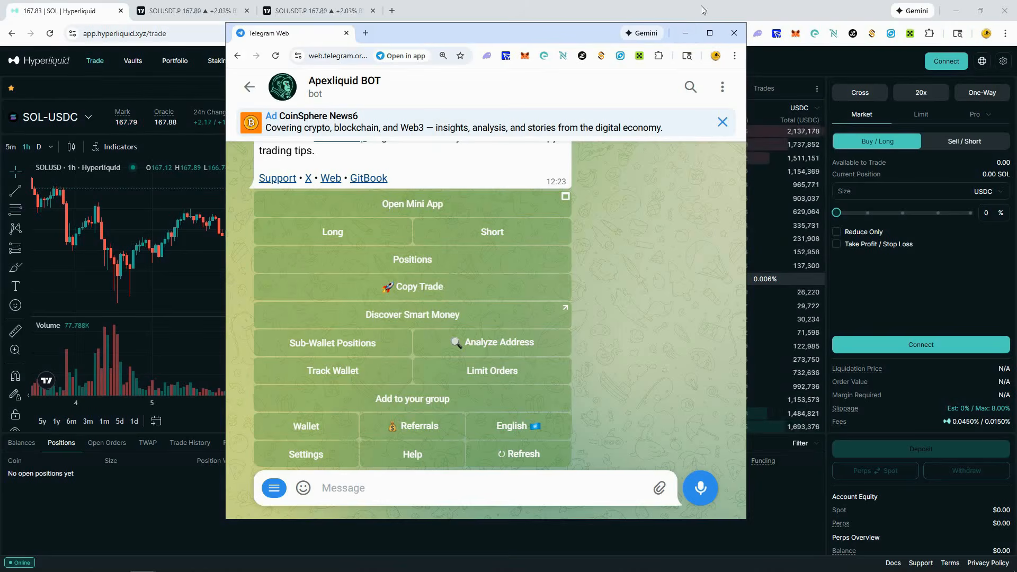
{"action": "left_click", "coordinate": [85, 83]}
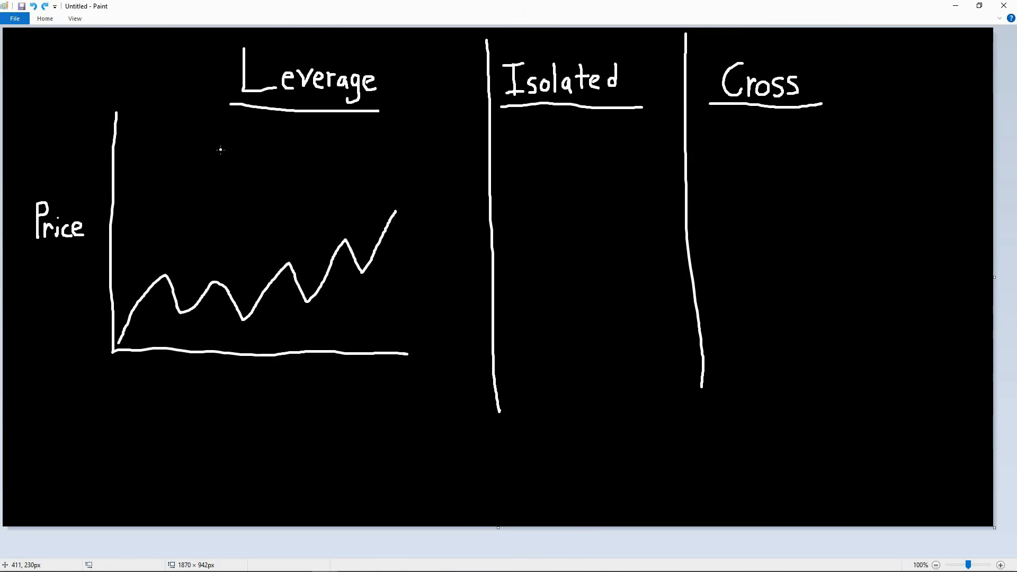
- In the Paint sketch, handwrite $100 above the price line in the Leverage section and 10x beside it
{"action": "mouse_move", "coordinate": [221, 149]}
{"action": "left_mouse_down"}
{"action": "mouse_move", "coordinate": [221, 188]}
{"action": "mouse_move", "coordinate": [244, 183]}
{"action": "mouse_move", "coordinate": [238, 160]}
{"action": "mouse_move", "coordinate": [278, 178]}
{"action": "mouse_move", "coordinate": [266, 159]}
{"action": "mouse_move", "coordinate": [197, 161]}
{"action": "mouse_move", "coordinate": [211, 173]}
{"action": "mouse_move", "coordinate": [194, 175]}
{"action": "mouse_move", "coordinate": [200, 186]}
{"action": "left_mouse_up"}
{"action": "left_click_drag", "start_coordinate": [205, 150], "coordinate": [207, 184]}
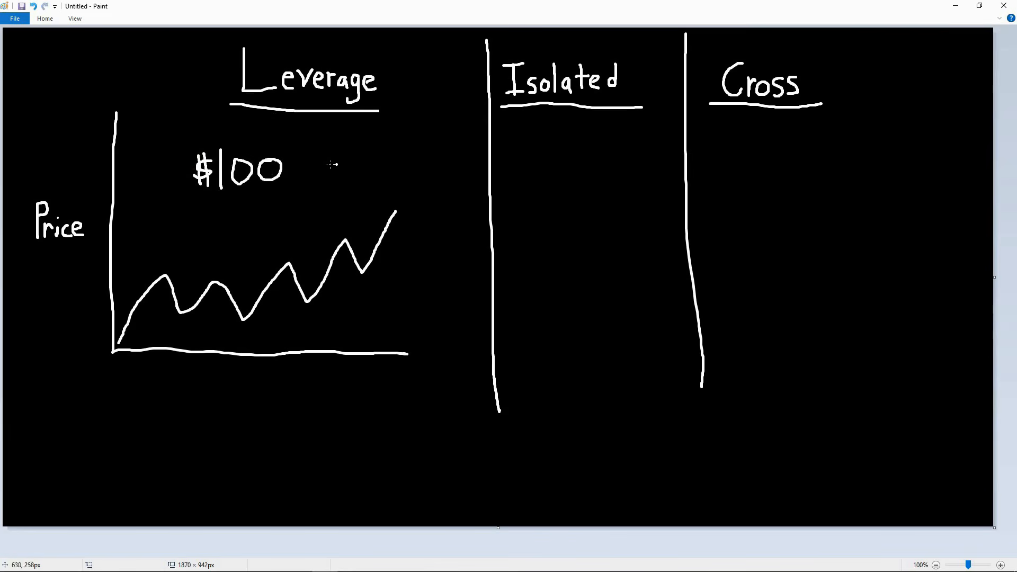
{"action": "mouse_move", "coordinate": [349, 152]}
{"action": "left_mouse_down"}
{"action": "mouse_move", "coordinate": [347, 169]}
{"action": "mouse_move", "coordinate": [363, 152]}
{"action": "mouse_move", "coordinate": [362, 168]}
{"action": "mouse_move", "coordinate": [365, 151]}
{"action": "mouse_move", "coordinate": [387, 167]}
{"action": "mouse_move", "coordinate": [375, 167]}
{"action": "left_mouse_up"}
- Draw a short rising arrow just above the price line and label it 1%
{"action": "mouse_move", "coordinate": [227, 261]}
{"action": "left_mouse_down"}
{"action": "mouse_move", "coordinate": [255, 237]}
{"action": "mouse_move", "coordinate": [245, 242]}
{"action": "mouse_move", "coordinate": [281, 239]}
{"action": "left_mouse_up"}
{"action": "left_click", "coordinate": [275, 229]}
{"action": "left_click", "coordinate": [285, 236]}
- Draw an arrow from 10x toward 1%, label it 10%, and add a curved downward arrow beside $100
{"action": "left_click_drag", "start_coordinate": [342, 178], "coordinate": [291, 212]}
{"action": "mouse_move", "coordinate": [292, 203]}
{"action": "left_mouse_down"}
{"action": "mouse_move", "coordinate": [292, 214]}
{"action": "mouse_move", "coordinate": [327, 217]}
{"action": "mouse_move", "coordinate": [342, 202]}
{"action": "mouse_move", "coordinate": [354, 213]}
{"action": "left_mouse_up"}
{"action": "left_click", "coordinate": [367, 209]}
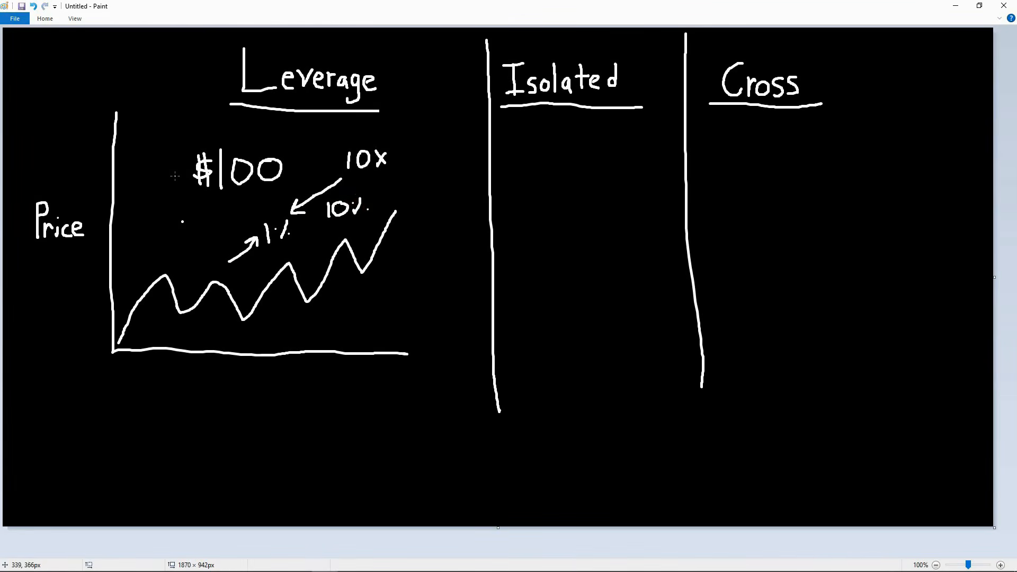
{"action": "mouse_move", "coordinate": [185, 140]}
{"action": "left_mouse_down"}
{"action": "mouse_move", "coordinate": [154, 162]}
{"action": "mouse_move", "coordinate": [153, 191]}
{"action": "mouse_move", "coordinate": [166, 191]}
{"action": "left_mouse_up"}
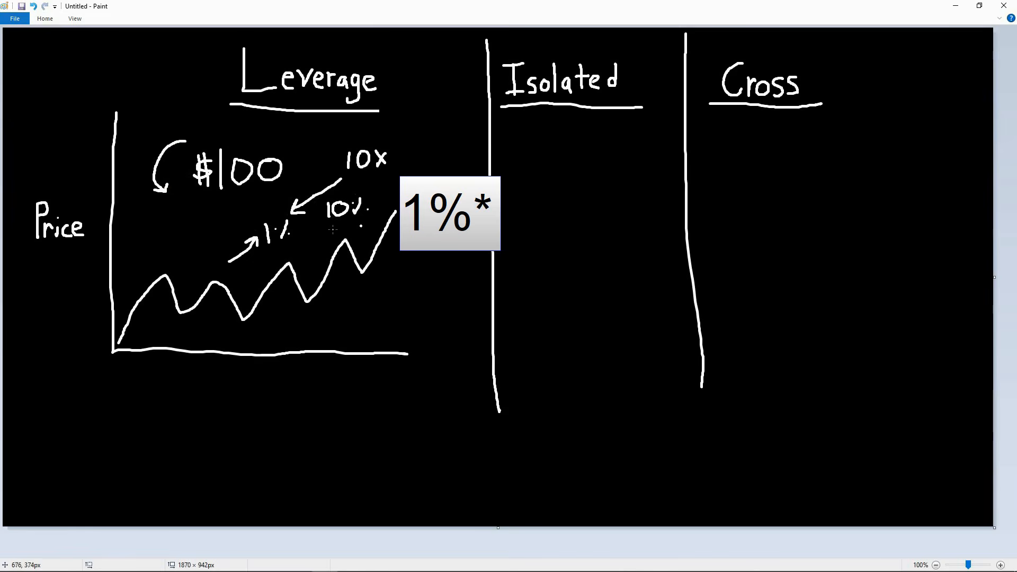
{"action": "mouse_move", "coordinate": [204, 207]}
{"action": "left_mouse_down"}
{"action": "mouse_move", "coordinate": [191, 209]}
{"action": "mouse_move", "coordinate": [216, 212]}
{"action": "mouse_move", "coordinate": [220, 199]}
{"action": "mouse_move", "coordinate": [225, 211]}
{"action": "mouse_move", "coordinate": [228, 199]}
{"action": "mouse_move", "coordinate": [236, 210]}
{"action": "left_mouse_up"}
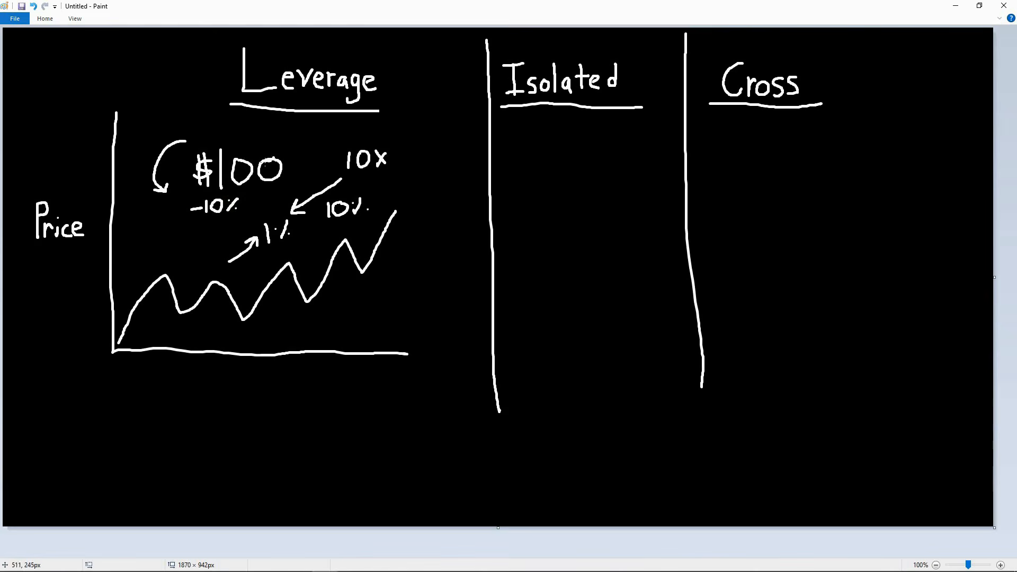
{"action": "mouse_move", "coordinate": [297, 152]}
{"action": "left_mouse_down"}
{"action": "mouse_move", "coordinate": [286, 167]}
{"action": "mouse_move", "coordinate": [308, 166]}
{"action": "mouse_move", "coordinate": [293, 155]}
{"action": "left_mouse_up"}
{"action": "left_click_drag", "start_coordinate": [229, 184], "coordinate": [228, 191]}
{"action": "left_click_drag", "start_coordinate": [282, 142], "coordinate": [291, 194]}
{"action": "key", "text": "ctrl+z"}
{"action": "key", "text": "ctrl+z"}
{"action": "key", "text": "ctrl+z"}
{"action": "key", "text": "ctrl+z"}
{"action": "key", "text": "ctrl+z"}
{"action": "key", "text": "ctrl+z"}
{"action": "key", "text": "ctrl+z"}
{"action": "key", "text": "ctrl+z"}
{"action": "left_click", "coordinate": [293, 174]}
- Draw a steep vertical drop from the price line's last peak and label it -10%
{"action": "left_click_drag", "start_coordinate": [397, 211], "coordinate": [403, 313]}
{"action": "mouse_move", "coordinate": [427, 265]}
{"action": "left_mouse_down"}
{"action": "mouse_move", "coordinate": [417, 268]}
{"action": "mouse_move", "coordinate": [434, 275]}
{"action": "mouse_move", "coordinate": [441, 259]}
{"action": "mouse_move", "coordinate": [447, 267]}
{"action": "mouse_move", "coordinate": [457, 258]}
{"action": "left_mouse_up"}
{"action": "left_click_drag", "start_coordinate": [465, 252], "coordinate": [466, 265]}
{"action": "left_click", "coordinate": [472, 261]}
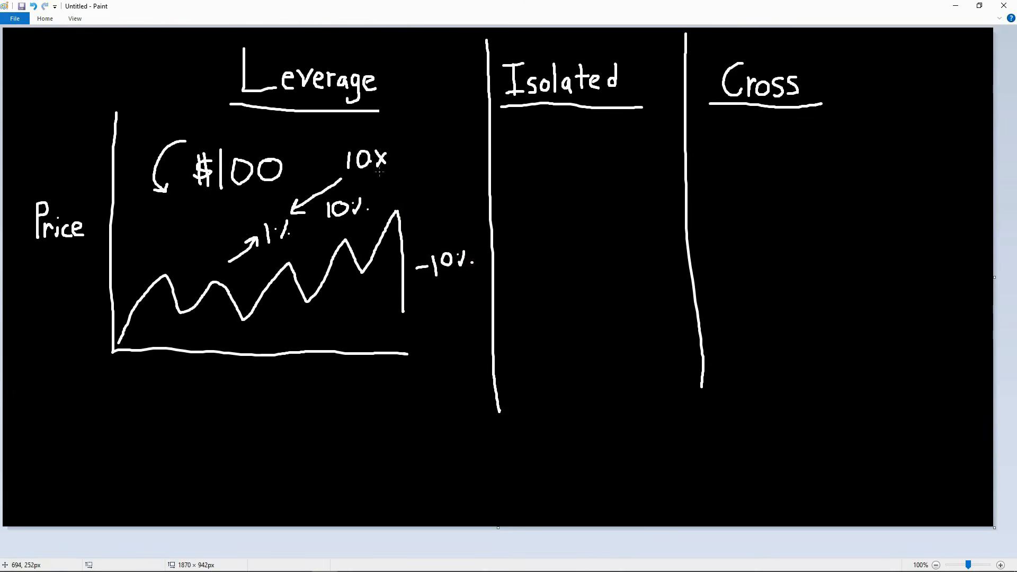
- Write -100% below the -10% label and draw a horizontal line at the bottom of the price drop
{"action": "mouse_move", "coordinate": [442, 310]}
{"action": "left_mouse_down"}
{"action": "mouse_move", "coordinate": [432, 310]}
{"action": "mouse_move", "coordinate": [462, 313]}
{"action": "mouse_move", "coordinate": [459, 302]}
{"action": "mouse_move", "coordinate": [468, 314]}
{"action": "mouse_move", "coordinate": [474, 300]}
{"action": "mouse_move", "coordinate": [485, 311]}
{"action": "left_mouse_up"}
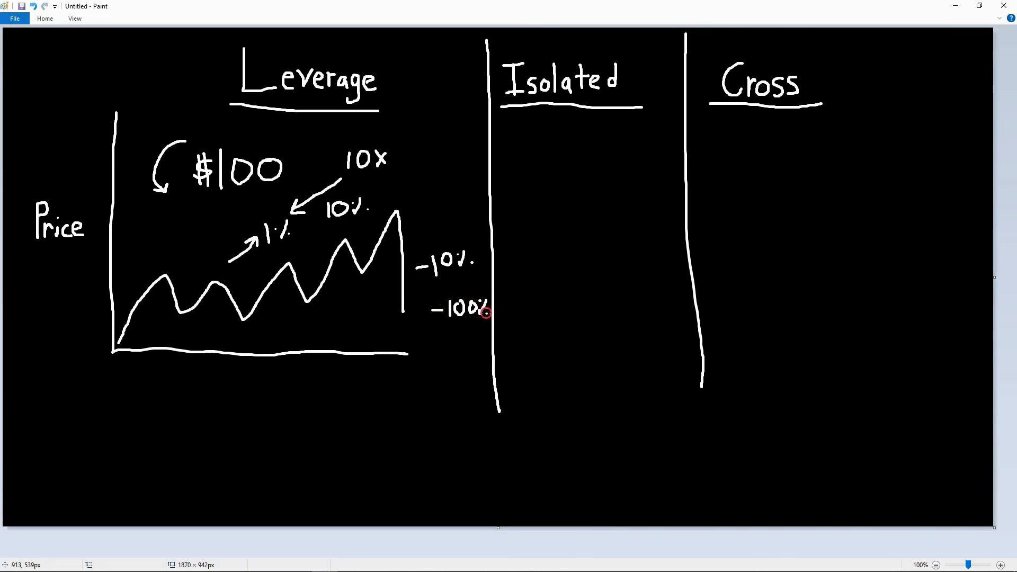
{"action": "left_click", "coordinate": [488, 314]}
{"action": "left_click_drag", "start_coordinate": [370, 319], "coordinate": [469, 316]}
- Draw a square containing $30 under the Isolated heading and write $100 beside the Leverage heading
{"action": "left_click", "coordinate": [586, 130]}
{"action": "mouse_move", "coordinate": [602, 125]}
{"action": "left_mouse_down"}
{"action": "mouse_move", "coordinate": [556, 127]}
{"action": "mouse_move", "coordinate": [549, 159]}
{"action": "mouse_move", "coordinate": [589, 185]}
{"action": "mouse_move", "coordinate": [613, 160]}
{"action": "mouse_move", "coordinate": [613, 128]}
{"action": "mouse_move", "coordinate": [599, 124]}
{"action": "left_mouse_up"}
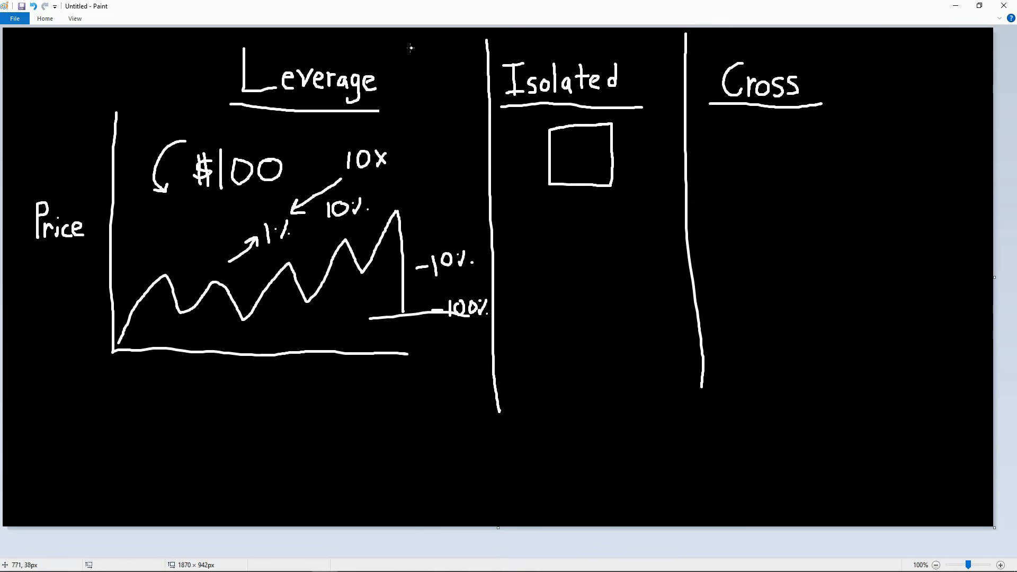
{"action": "mouse_move", "coordinate": [411, 47]}
{"action": "left_mouse_down"}
{"action": "mouse_move", "coordinate": [403, 66]}
{"action": "mouse_move", "coordinate": [441, 68]}
{"action": "left_mouse_up"}
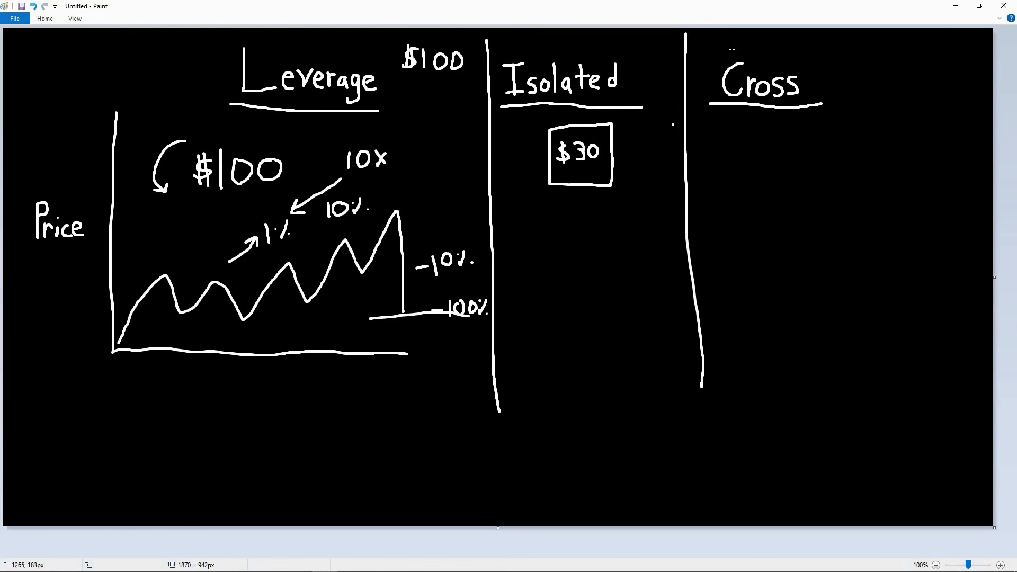
{"action": "key", "text": "ctrl+z"}
- Draw an arrow pointing up to the $100 beside the Leverage heading and another pointing up to the $30 square
{"action": "mouse_move", "coordinate": [466, 114]}
{"action": "left_mouse_down"}
{"action": "mouse_move", "coordinate": [474, 127]}
{"action": "mouse_move", "coordinate": [449, 85]}
{"action": "left_mouse_up"}
{"action": "mouse_move", "coordinate": [443, 101]}
{"action": "left_mouse_down"}
{"action": "mouse_move", "coordinate": [449, 84]}
{"action": "mouse_move", "coordinate": [464, 94]}
{"action": "left_mouse_up"}
{"action": "mouse_move", "coordinate": [577, 222]}
{"action": "left_mouse_down"}
{"action": "mouse_move", "coordinate": [575, 196]}
{"action": "mouse_move", "coordinate": [583, 204]}
{"action": "left_mouse_up"}
- Write $100 under the Cross heading, removing the stray mark made there
{"action": "left_click", "coordinate": [773, 147]}
{"action": "key", "text": "ctrl+z"}
{"action": "mouse_move", "coordinate": [740, 131]}
{"action": "left_mouse_down"}
{"action": "mouse_move", "coordinate": [717, 134]}
{"action": "mouse_move", "coordinate": [739, 154]}
{"action": "mouse_move", "coordinate": [712, 161]}
{"action": "mouse_move", "coordinate": [730, 152]}
{"action": "mouse_move", "coordinate": [730, 168]}
{"action": "mouse_move", "coordinate": [779, 157]}
{"action": "mouse_move", "coordinate": [783, 139]}
{"action": "mouse_move", "coordinate": [792, 157]}
{"action": "mouse_move", "coordinate": [803, 138]}
{"action": "left_mouse_up"}
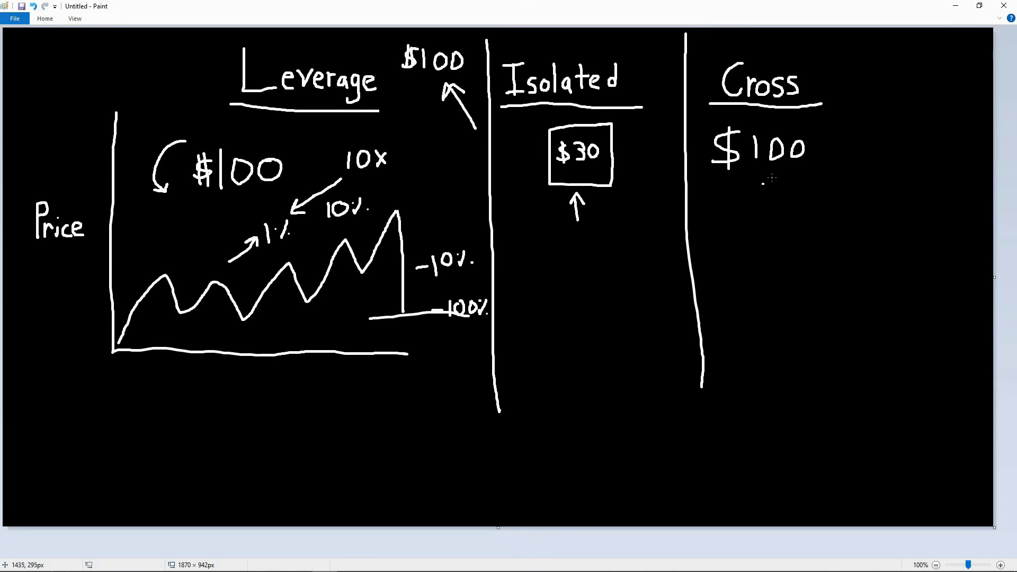
- Write Margin with $300 beneath it in the Cross column, and add /30% after the column's $100
{"action": "mouse_move", "coordinate": [736, 241]}
{"action": "left_mouse_down"}
{"action": "mouse_move", "coordinate": [741, 212]}
{"action": "mouse_move", "coordinate": [747, 231]}
{"action": "mouse_move", "coordinate": [757, 214]}
{"action": "mouse_move", "coordinate": [760, 239]}
{"action": "mouse_move", "coordinate": [776, 221]}
{"action": "mouse_move", "coordinate": [779, 237]}
{"action": "mouse_move", "coordinate": [785, 219]}
{"action": "mouse_move", "coordinate": [801, 227]}
{"action": "mouse_move", "coordinate": [798, 246]}
{"action": "mouse_move", "coordinate": [789, 244]}
{"action": "mouse_move", "coordinate": [825, 237]}
{"action": "left_mouse_up"}
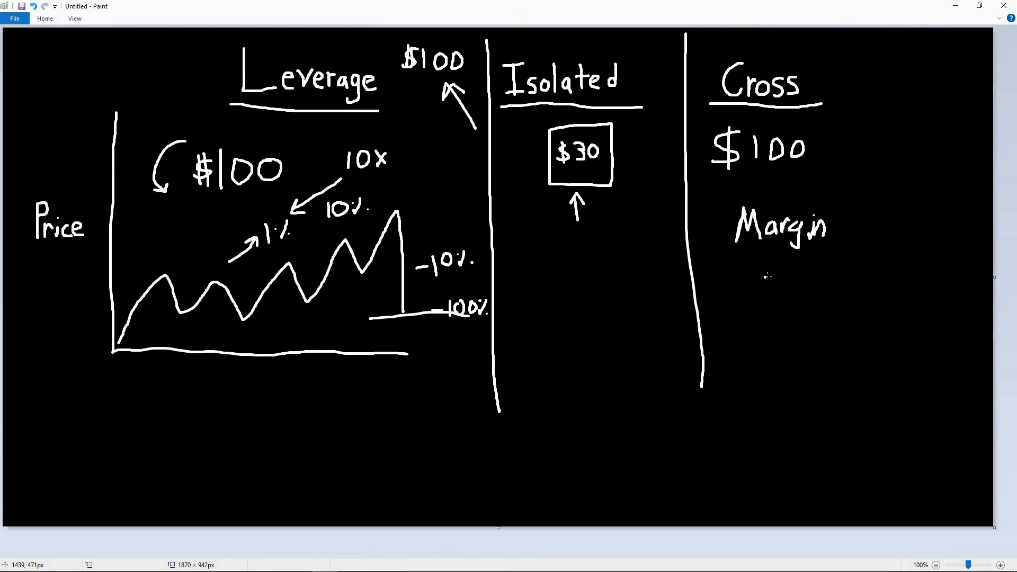
{"action": "mouse_move", "coordinate": [764, 277]}
{"action": "left_mouse_down"}
{"action": "mouse_move", "coordinate": [750, 283]}
{"action": "mouse_move", "coordinate": [746, 297]}
{"action": "mouse_move", "coordinate": [756, 276]}
{"action": "mouse_move", "coordinate": [760, 303]}
{"action": "left_mouse_up"}
{"action": "mouse_move", "coordinate": [768, 272]}
{"action": "left_mouse_down"}
{"action": "mouse_move", "coordinate": [779, 281]}
{"action": "mouse_move", "coordinate": [771, 295]}
{"action": "mouse_move", "coordinate": [799, 272]}
{"action": "mouse_move", "coordinate": [815, 283]}
{"action": "mouse_move", "coordinate": [809, 273]}
{"action": "left_mouse_up"}
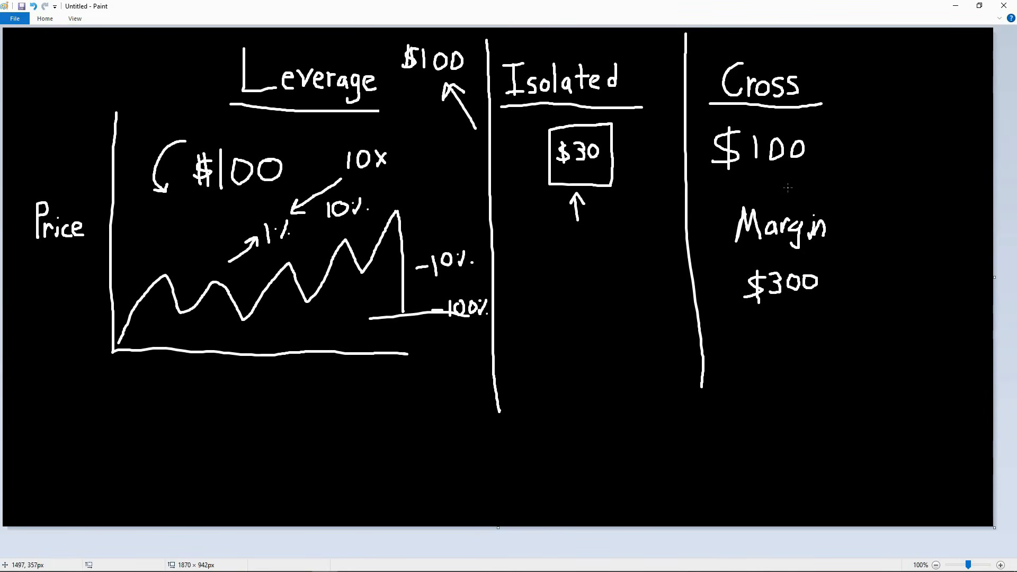
{"action": "mouse_move", "coordinate": [825, 125]}
{"action": "left_mouse_down"}
{"action": "mouse_move", "coordinate": [817, 169]}
{"action": "mouse_move", "coordinate": [837, 151]}
{"action": "mouse_move", "coordinate": [828, 160]}
{"action": "mouse_move", "coordinate": [841, 151]}
{"action": "mouse_move", "coordinate": [847, 162]}
{"action": "mouse_move", "coordinate": [846, 142]}
{"action": "mouse_move", "coordinate": [861, 162]}
{"action": "mouse_move", "coordinate": [863, 150]}
{"action": "left_mouse_up"}
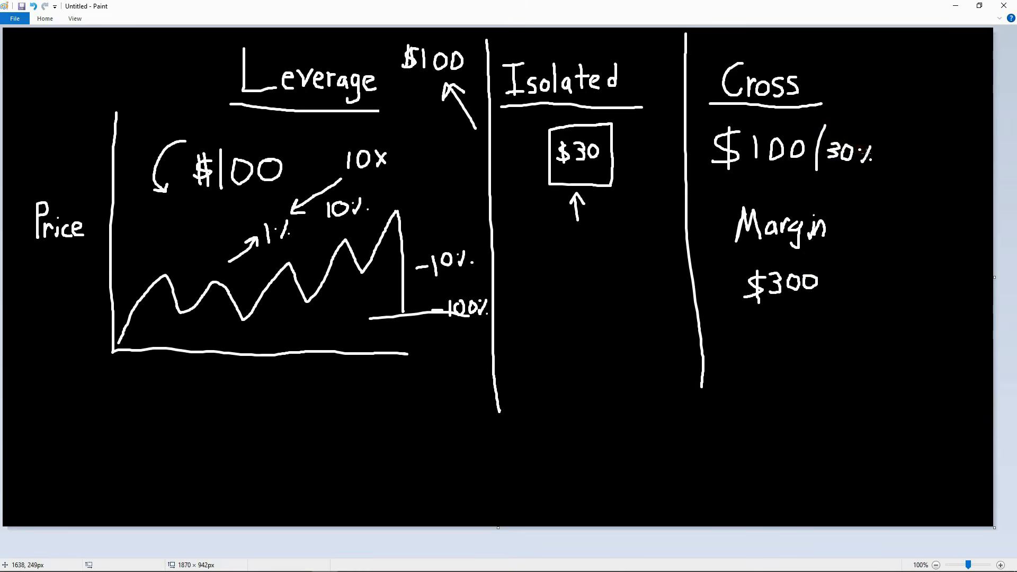
{"action": "left_click", "coordinate": [873, 161]}
- Draw a downward arrow ending at a horizontal line below $300, and a curly brace beside $300
{"action": "mouse_move", "coordinate": [779, 329]}
{"action": "left_mouse_down"}
{"action": "mouse_move", "coordinate": [777, 388]}
{"action": "mouse_move", "coordinate": [798, 383]}
{"action": "left_mouse_up"}
{"action": "left_click_drag", "start_coordinate": [744, 419], "coordinate": [809, 411]}
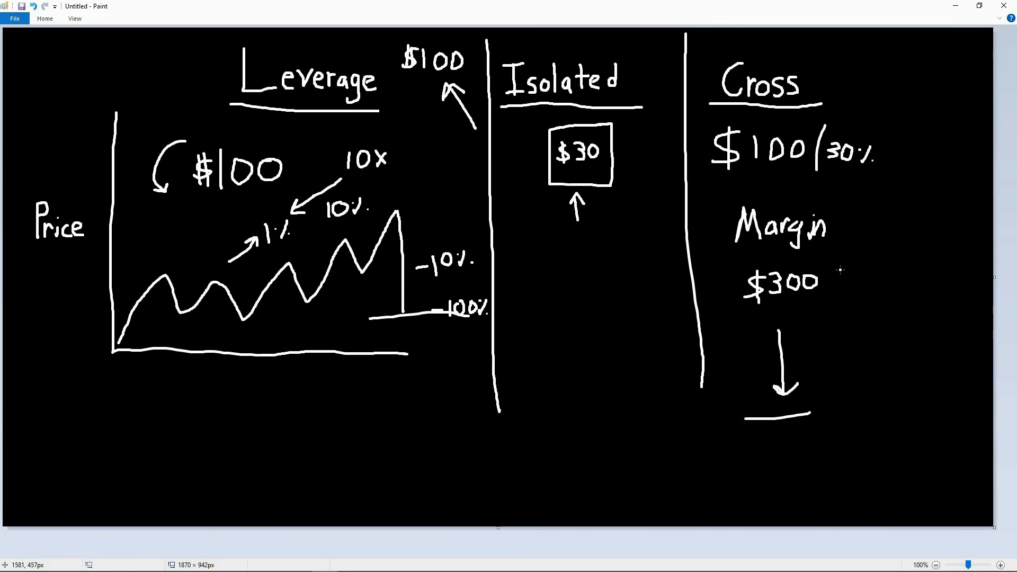
{"action": "left_click_drag", "start_coordinate": [837, 267], "coordinate": [848, 345]}
- Draw an arrow from Margin up to the Cross column's $100 and a large curved upward arrow around 30%
{"action": "mouse_move", "coordinate": [798, 205]}
{"action": "left_mouse_down"}
{"action": "mouse_move", "coordinate": [780, 185]}
{"action": "mouse_move", "coordinate": [798, 179]}
{"action": "left_mouse_up"}
{"action": "left_click", "coordinate": [825, 282]}
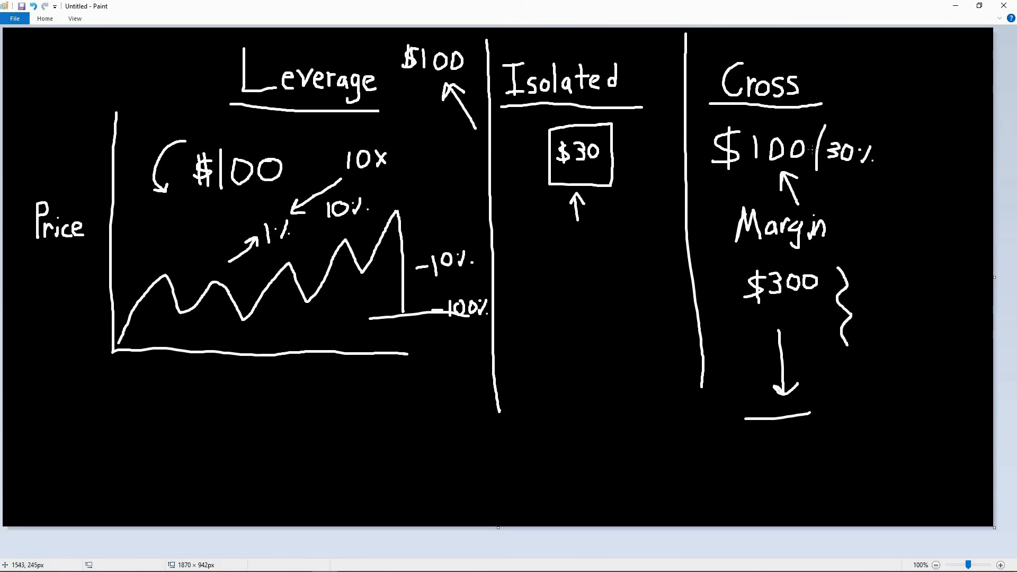
{"action": "mouse_move", "coordinate": [854, 197]}
{"action": "left_mouse_down"}
{"action": "mouse_move", "coordinate": [887, 90]}
{"action": "mouse_move", "coordinate": [910, 113]}
{"action": "left_mouse_up"}
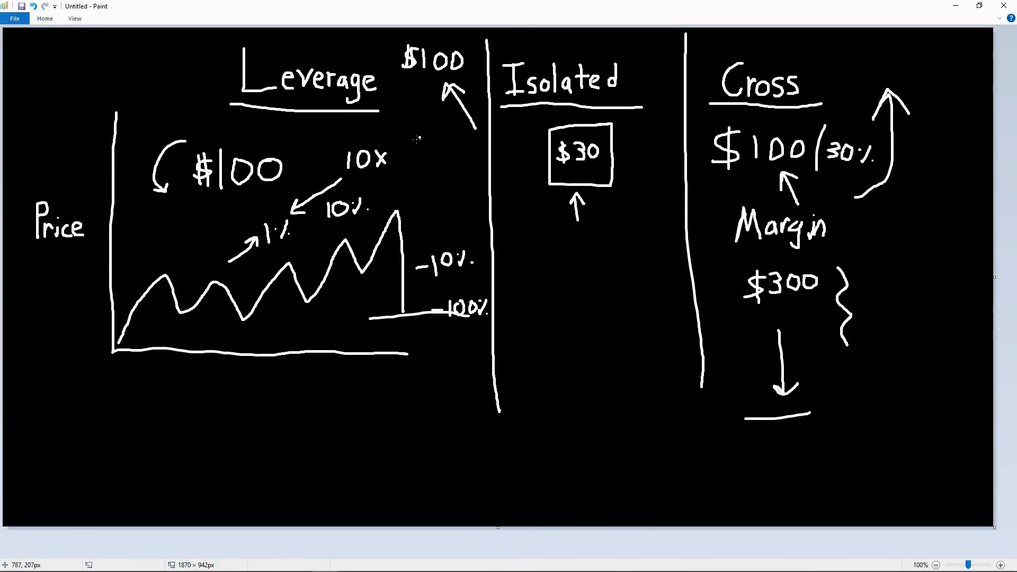
- Write 100% below the $100 beside the Leverage heading and add a short vertical stroke beneath it
{"action": "left_click_drag", "start_coordinate": [419, 136], "coordinate": [421, 159]}
{"action": "mouse_move", "coordinate": [436, 136]}
{"action": "left_mouse_down"}
{"action": "mouse_move", "coordinate": [448, 155]}
{"action": "mouse_move", "coordinate": [449, 138]}
{"action": "left_mouse_up"}
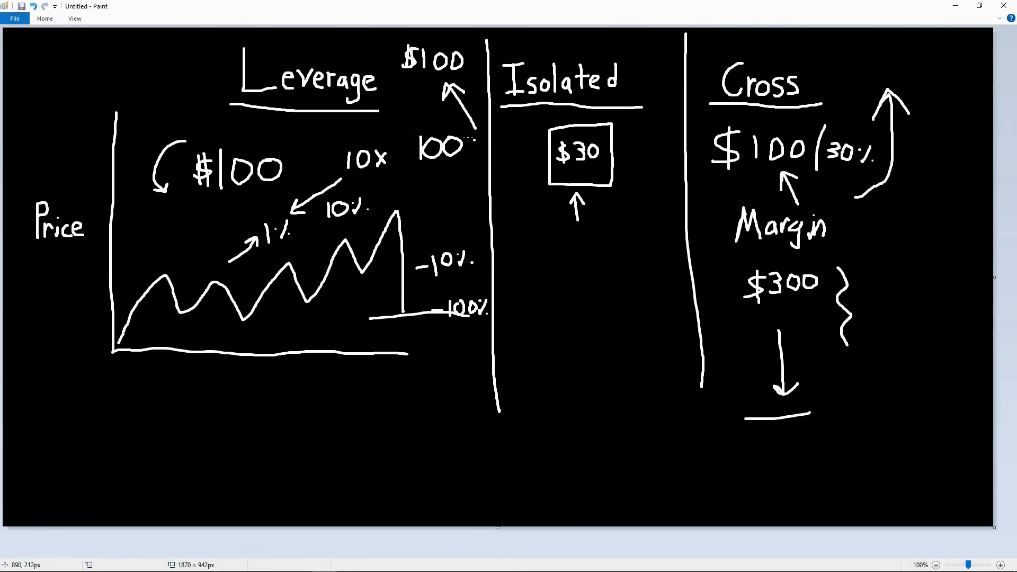
{"action": "left_click_drag", "start_coordinate": [477, 139], "coordinate": [471, 151]}
{"action": "left_click", "coordinate": [479, 152]}
{"action": "left_click", "coordinate": [467, 141]}
{"action": "left_click_drag", "start_coordinate": [430, 168], "coordinate": [428, 191]}
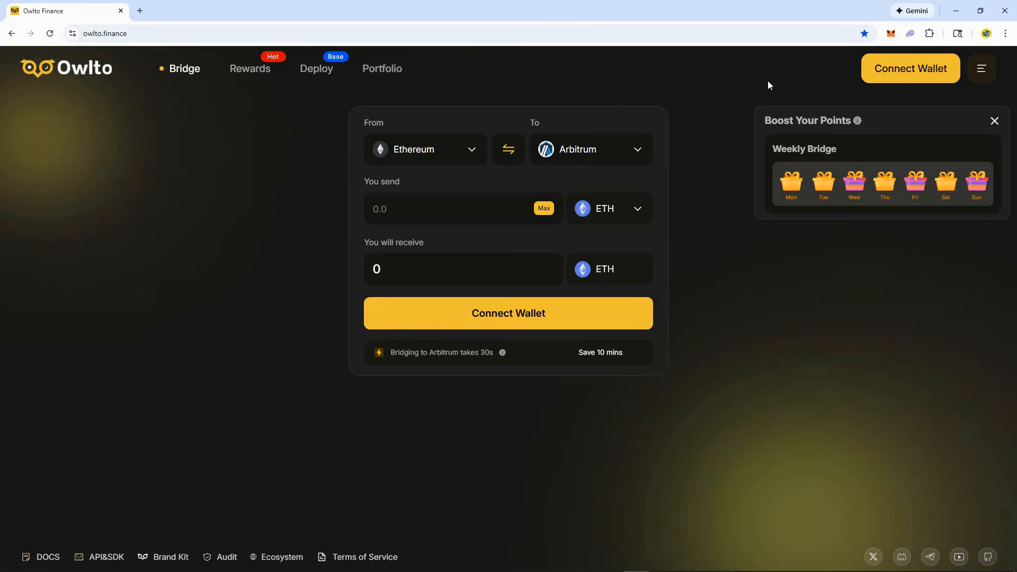
- Open the MetaMask account list from the Owlto page and bring up the form for importing an account by private key
{"action": "left_click", "coordinate": [889, 35]}
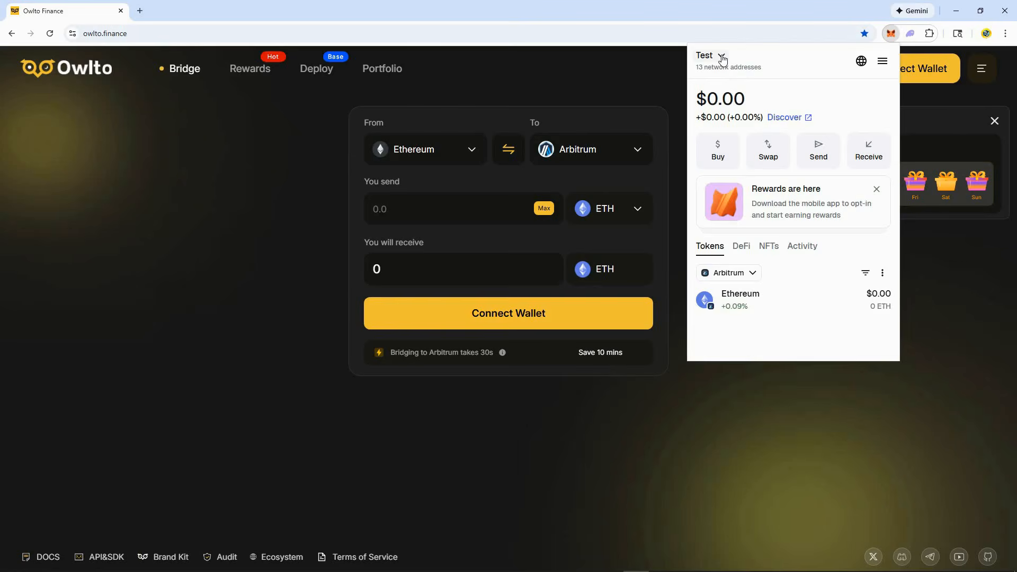
{"action": "left_click", "coordinate": [723, 57]}
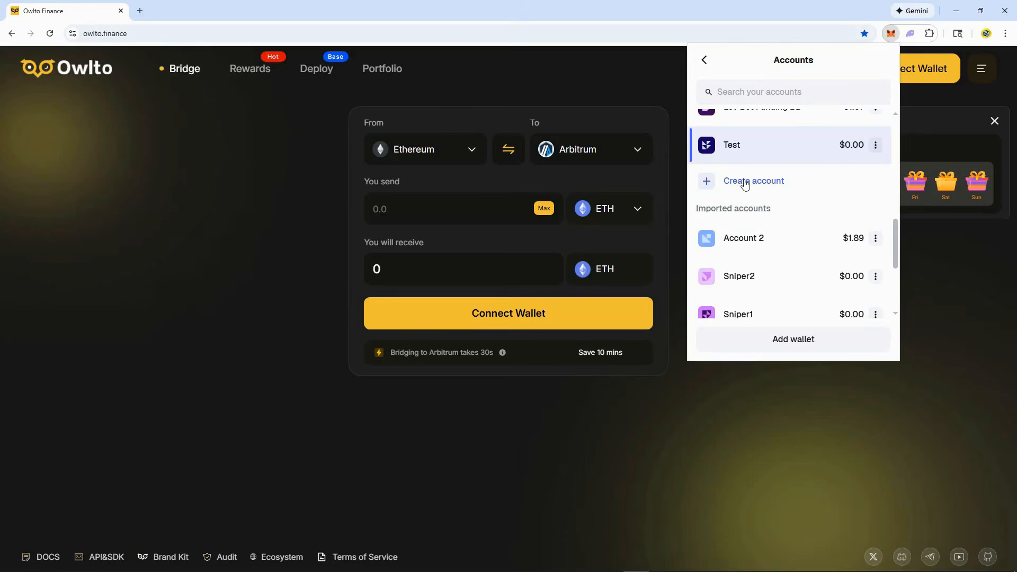
{"action": "left_click", "coordinate": [806, 344]}
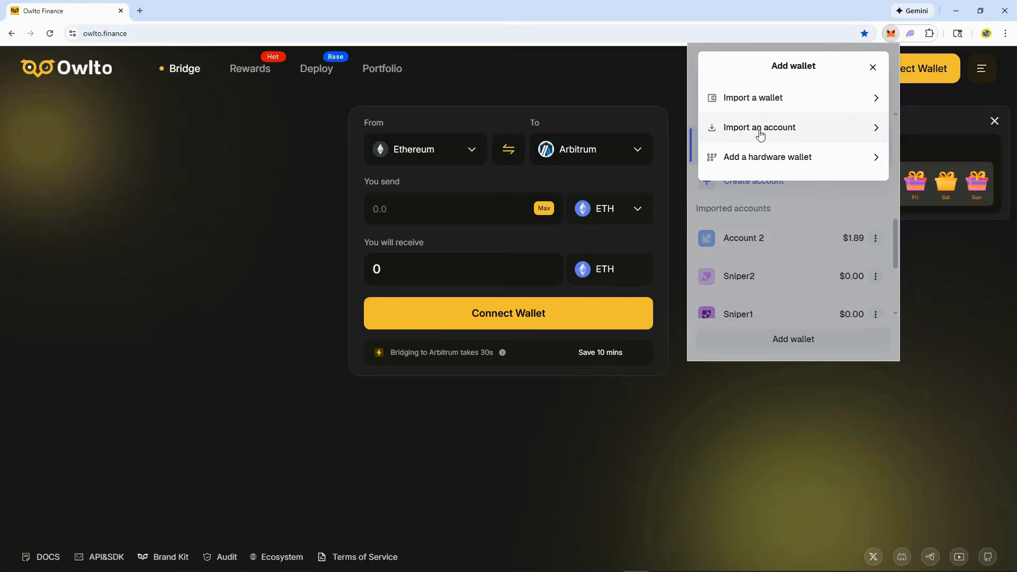
{"action": "left_click", "coordinate": [760, 132]}
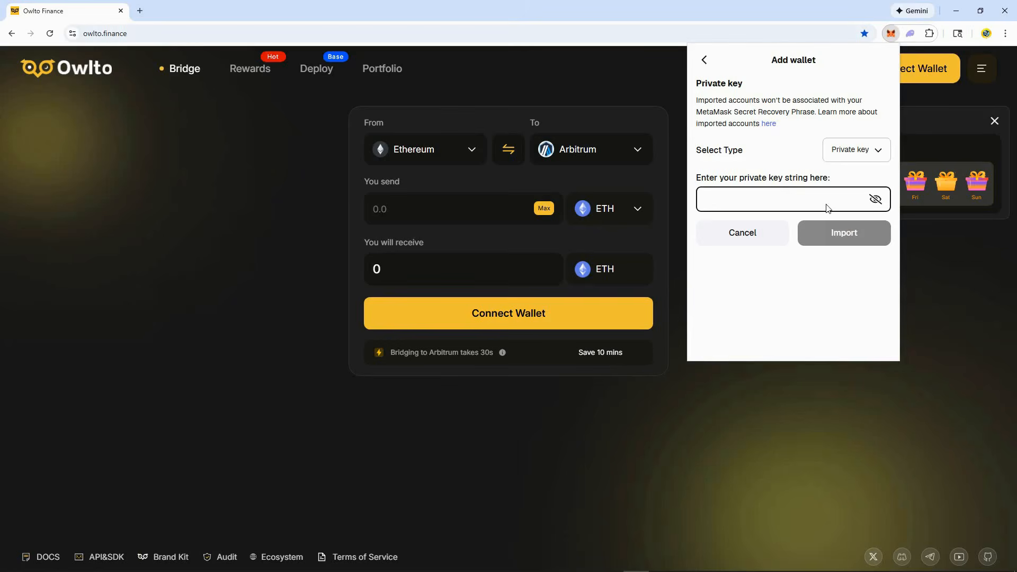
- Leave the import form, choose the Test account in MetaMask, and close the wallet
{"action": "left_click", "coordinate": [704, 61]}
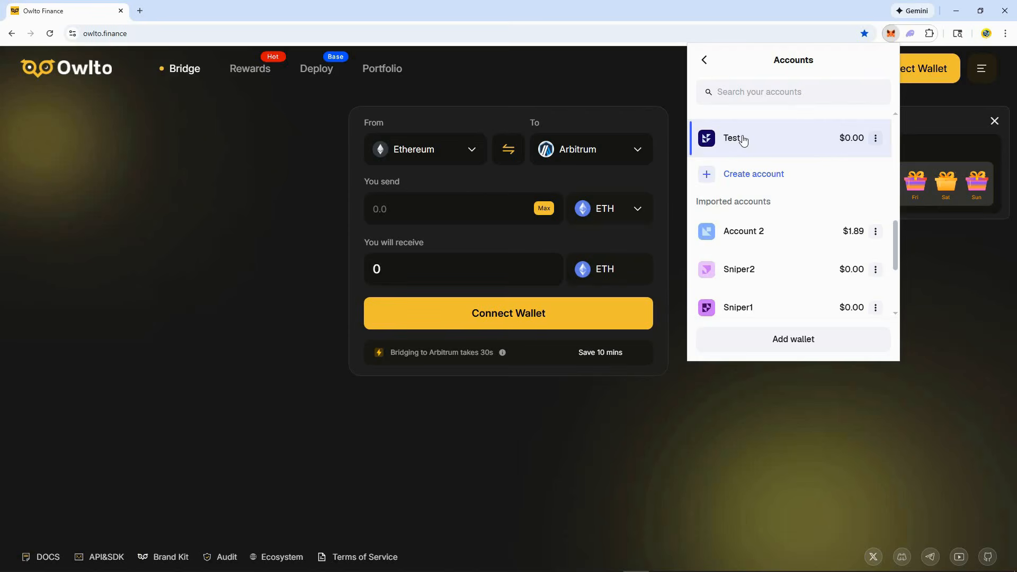
{"action": "left_click", "coordinate": [791, 139]}
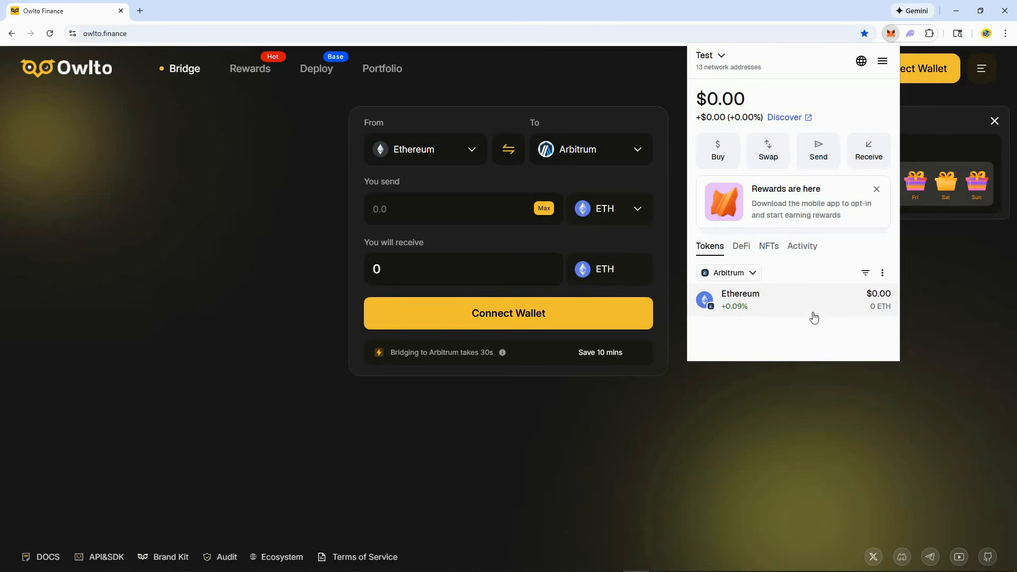
{"action": "left_click", "coordinate": [929, 300]}
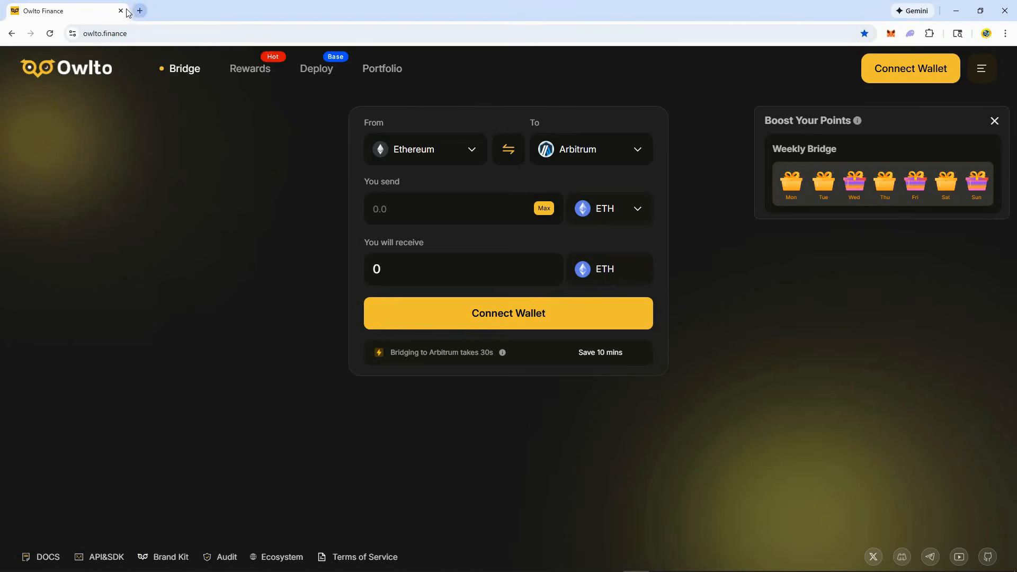
- Search the bridge's source networks for solana and choose Arbitrum as the source network
{"action": "left_click", "coordinate": [471, 151]}
{"action": "left_click", "coordinate": [432, 227]}
{"action": "type", "text": "s"}
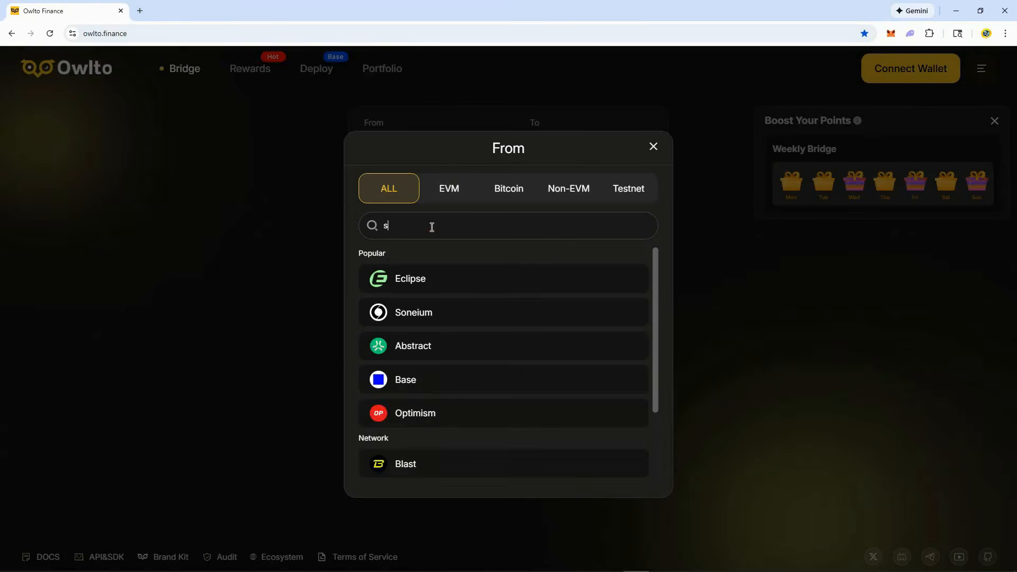
{"action": "type", "text": "olana"}
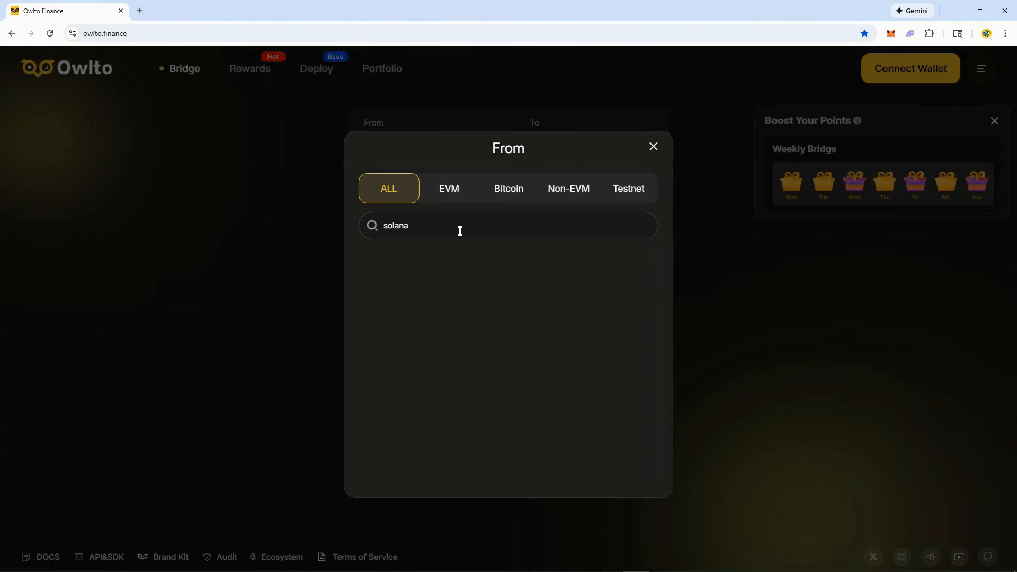
{"action": "left_click_drag", "start_coordinate": [436, 230], "coordinate": [383, 226]}
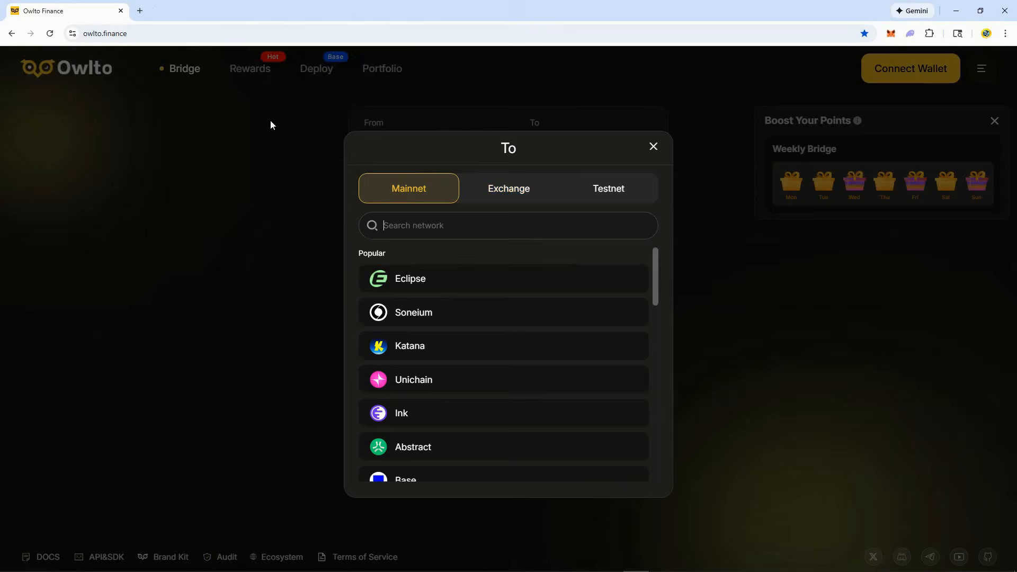
- Examine the mainnet destination networks and the tokens offered for bridging from Arbitrum
{"action": "scroll", "coordinate": [459, 379], "scroll_direction": "down", "scroll_amount": 10}
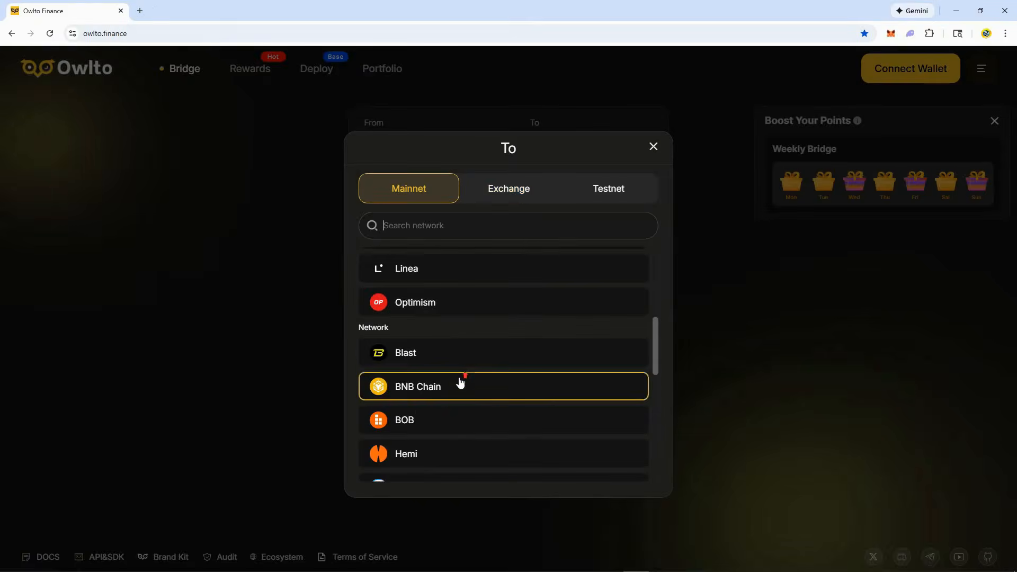
{"action": "scroll", "coordinate": [460, 370], "scroll_direction": "down", "scroll_amount": 7}
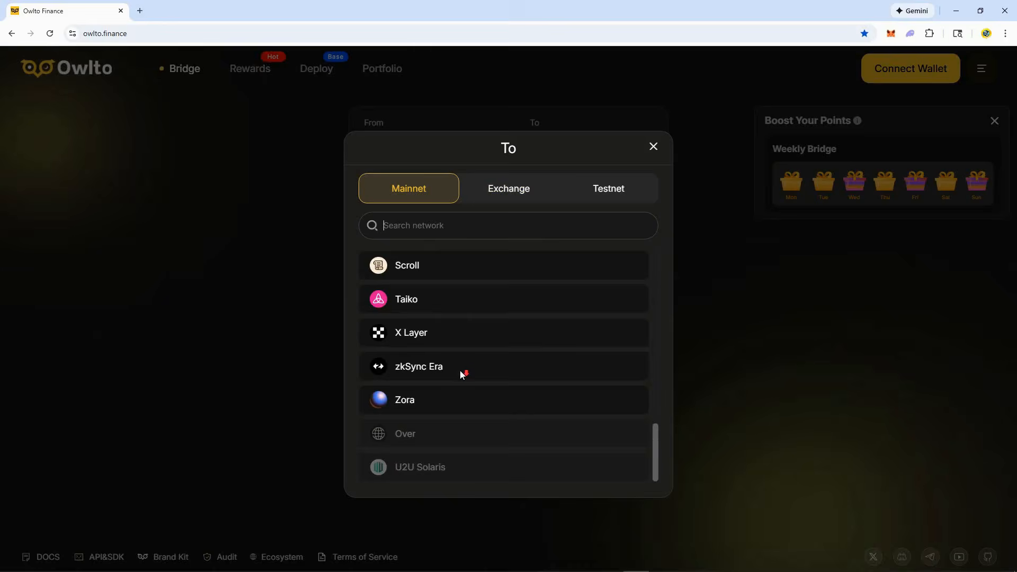
{"action": "scroll", "coordinate": [460, 370], "scroll_direction": "up", "scroll_amount": 5}
{"action": "scroll", "coordinate": [459, 370], "scroll_direction": "up", "scroll_amount": 10}
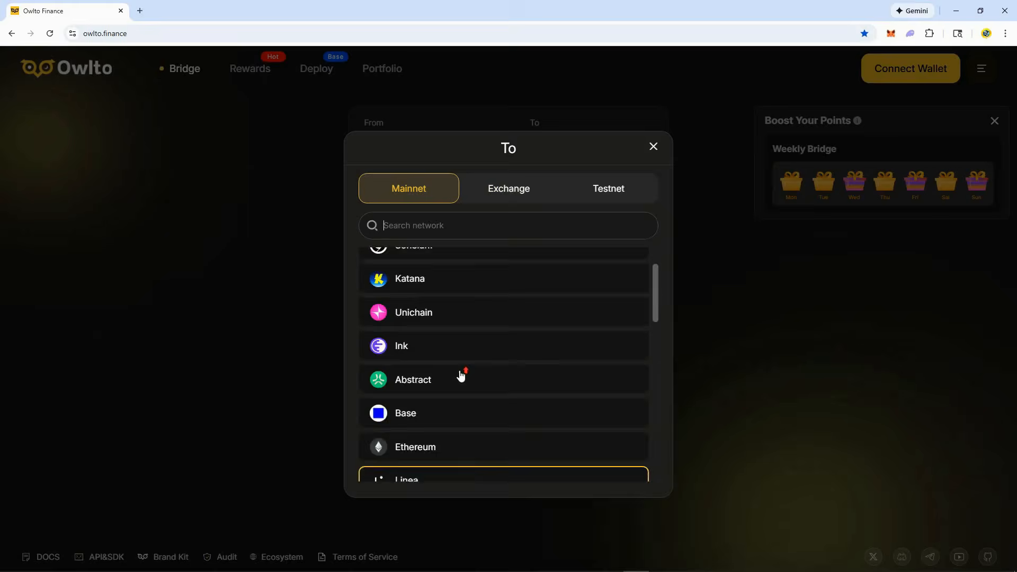
{"action": "scroll", "coordinate": [461, 376], "scroll_direction": "down", "scroll_amount": 5}
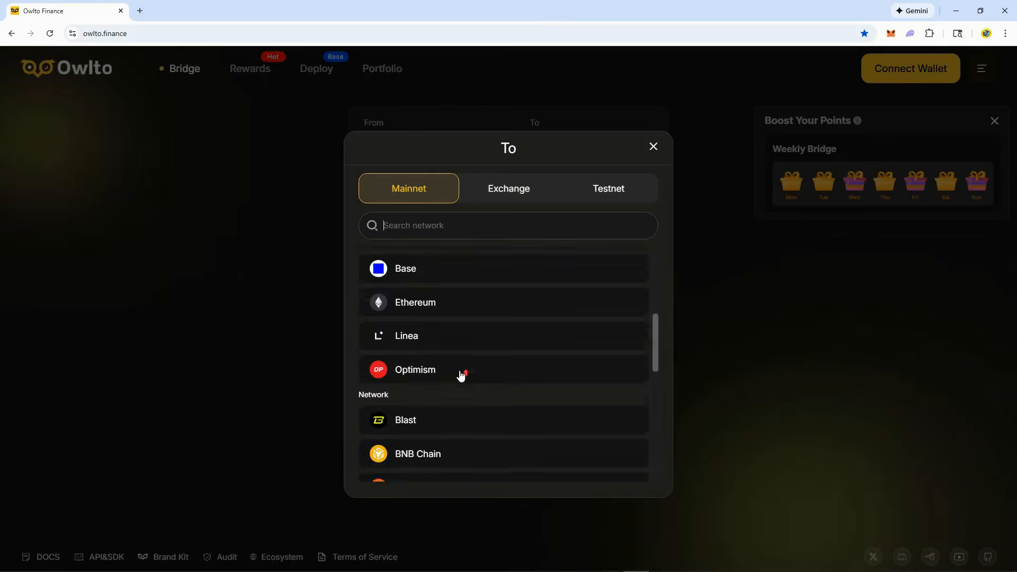
{"action": "scroll", "coordinate": [461, 376], "scroll_direction": "up", "scroll_amount": 5}
{"action": "left_click", "coordinate": [653, 146]}
{"action": "left_click", "coordinate": [632, 206]}
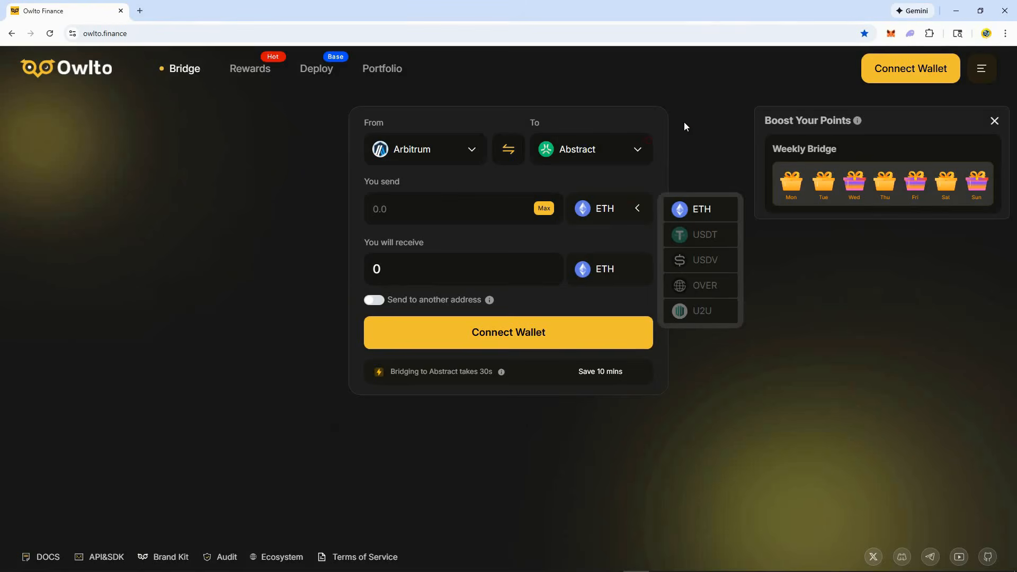
{"action": "left_click", "coordinate": [694, 111]}
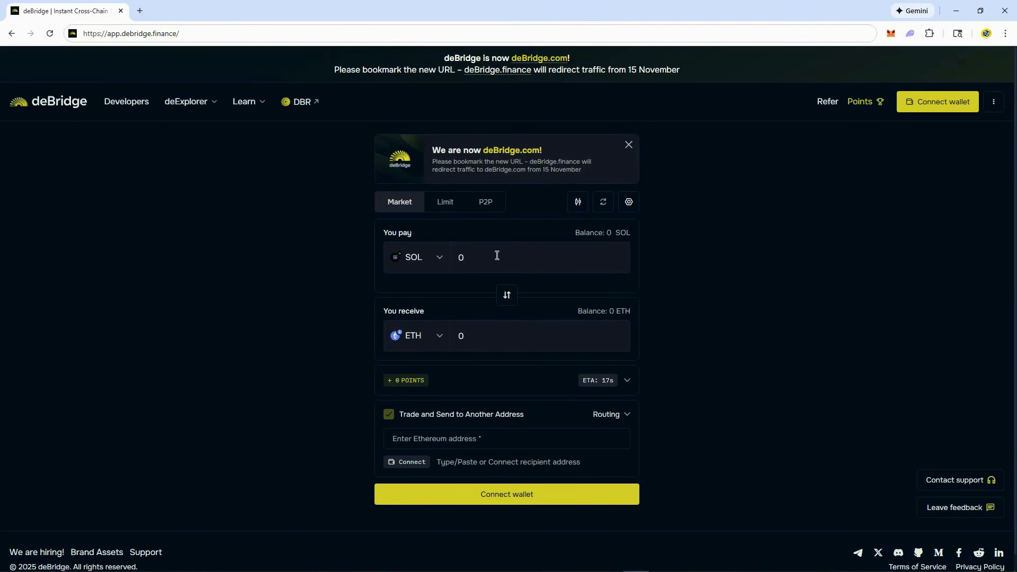
- Set up a market swap that pays SOL on Solana and receives ETH on Arbitrum
{"action": "left_click", "coordinate": [438, 259]}
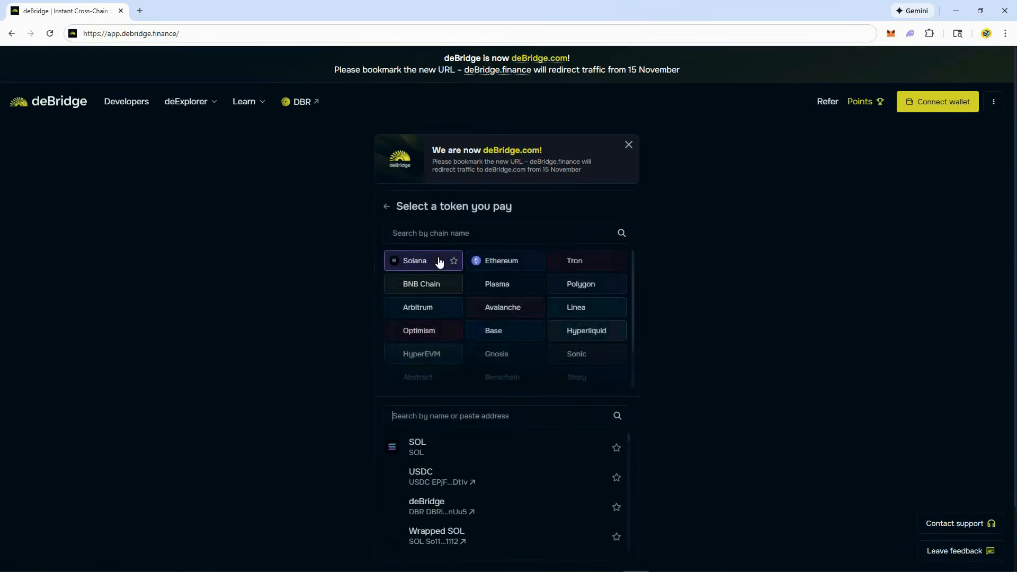
{"action": "left_click", "coordinate": [478, 447]}
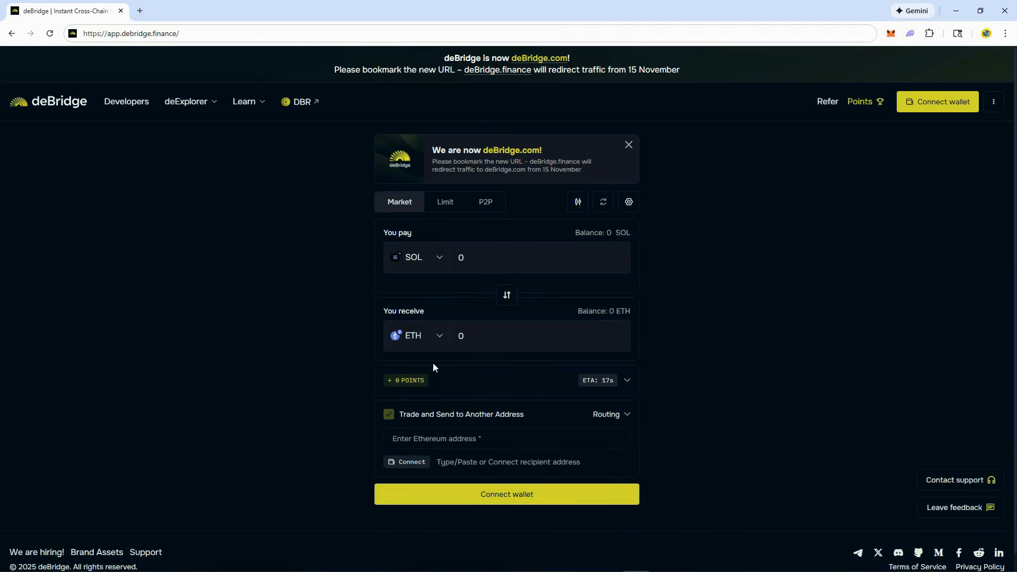
{"action": "left_click", "coordinate": [437, 337]}
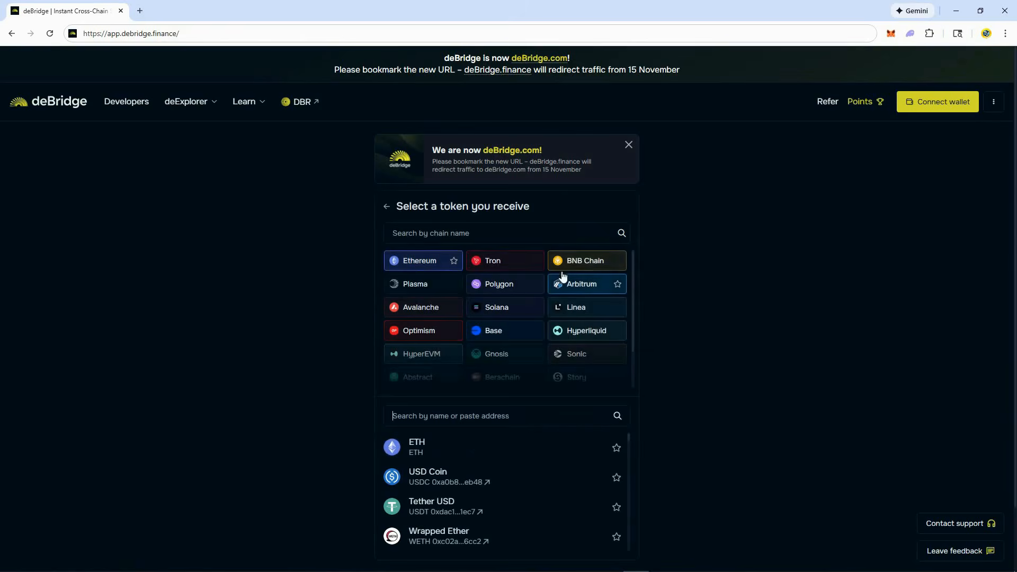
{"action": "left_click", "coordinate": [582, 289]}
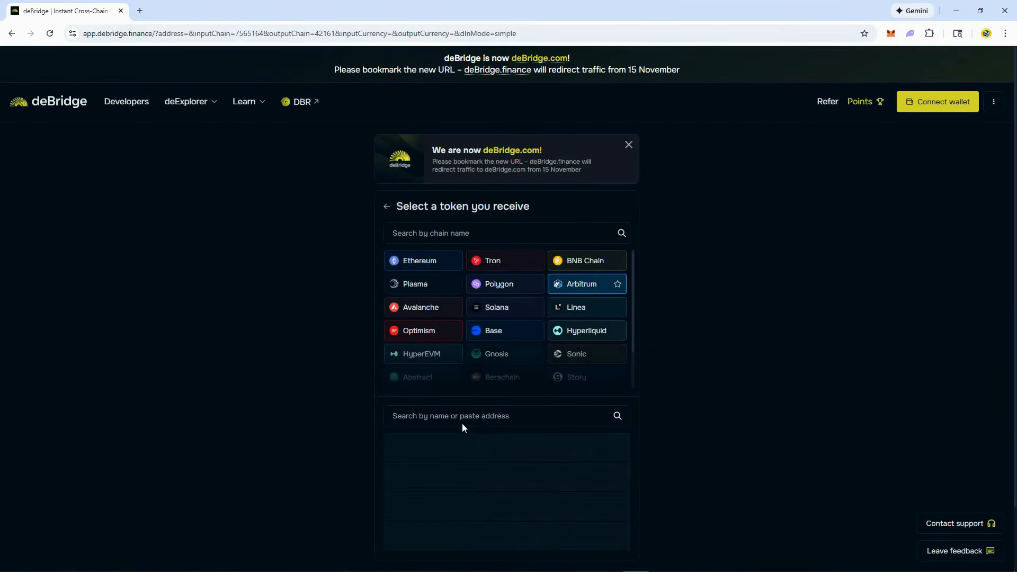
{"action": "left_click", "coordinate": [433, 451]}
- Enter 0.02 as the amount of SOL to pay and replace it with 0.05
{"action": "left_click", "coordinate": [524, 258]}
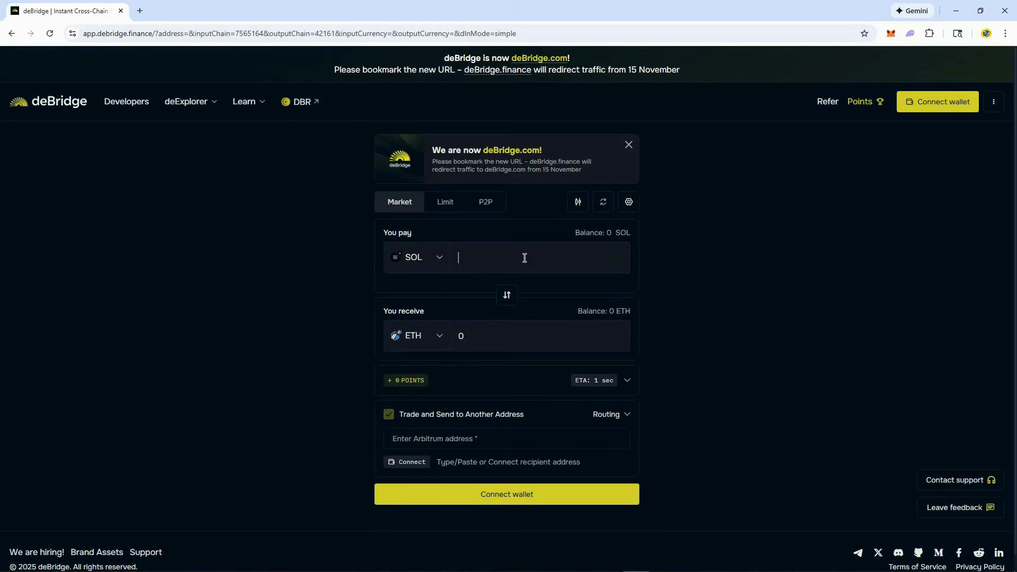
{"action": "type", "text": "0.02"}
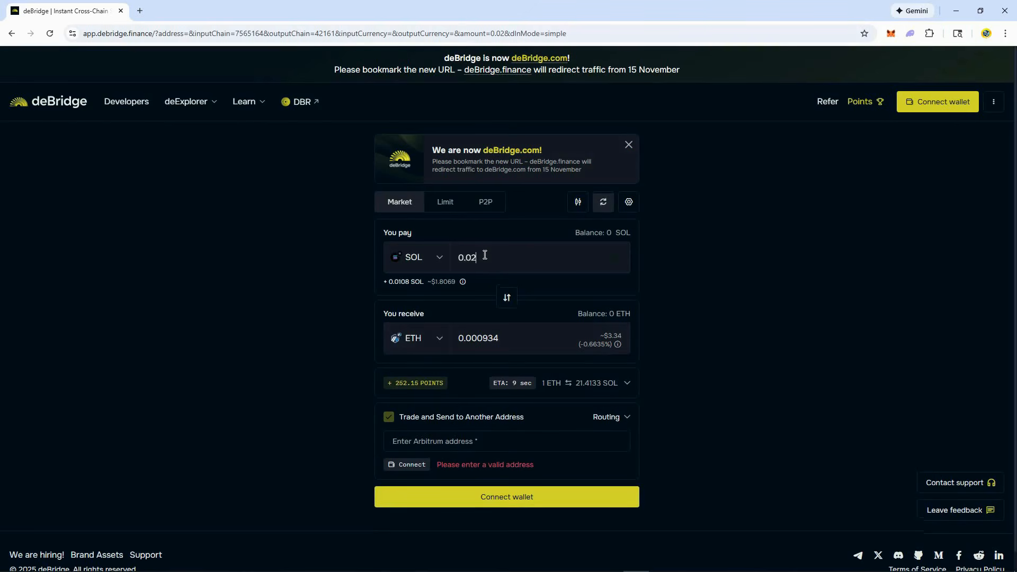
{"action": "left_click_drag", "start_coordinate": [484, 254], "coordinate": [456, 255]}
{"action": "type", "text": "0.05"}
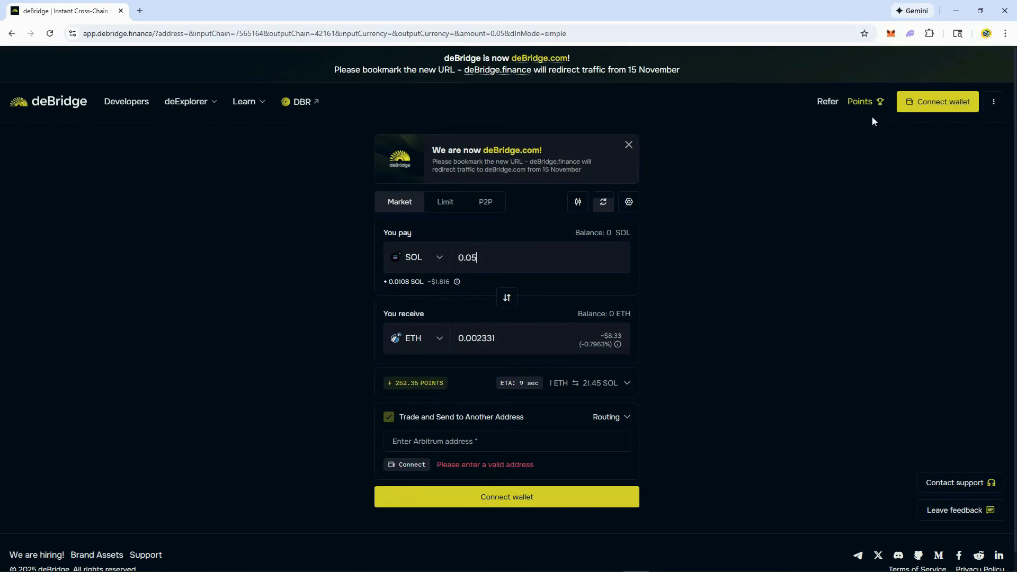
- View the Test account in MetaMask, dismiss the site connection prompt, and close the wallet
{"action": "left_click", "coordinate": [890, 34]}
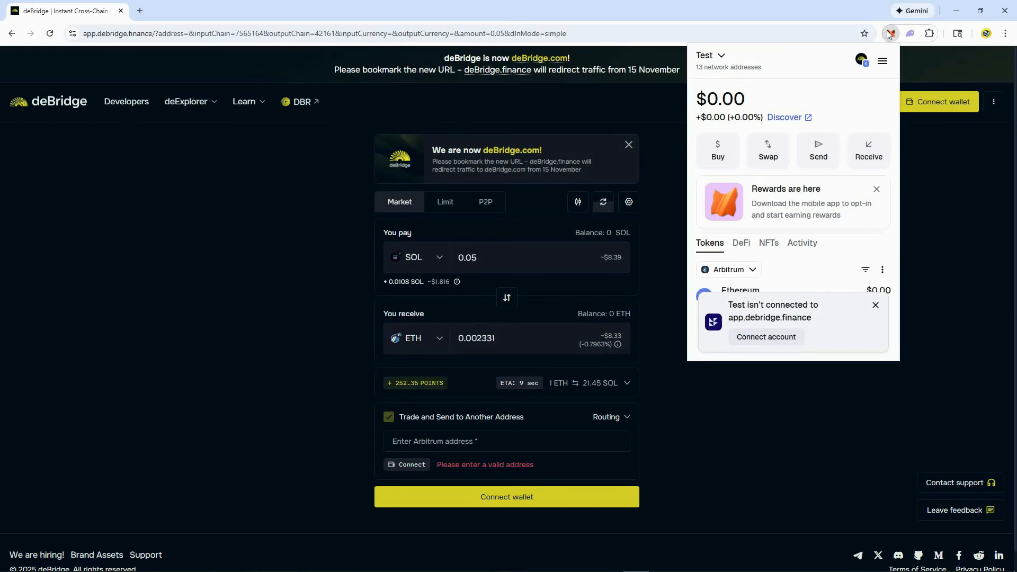
{"action": "left_click", "coordinate": [875, 305]}
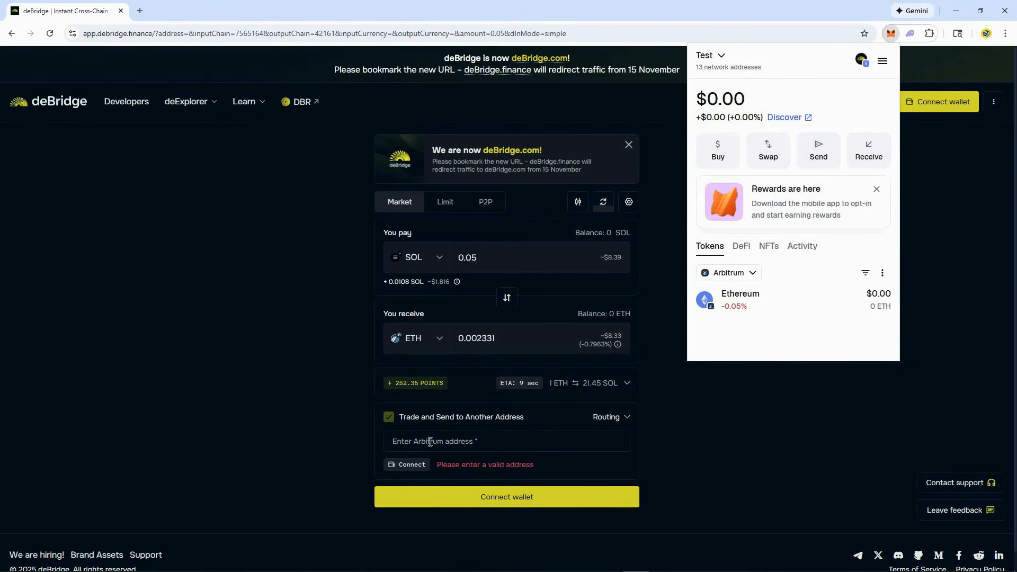
{"action": "left_click", "coordinate": [712, 430]}
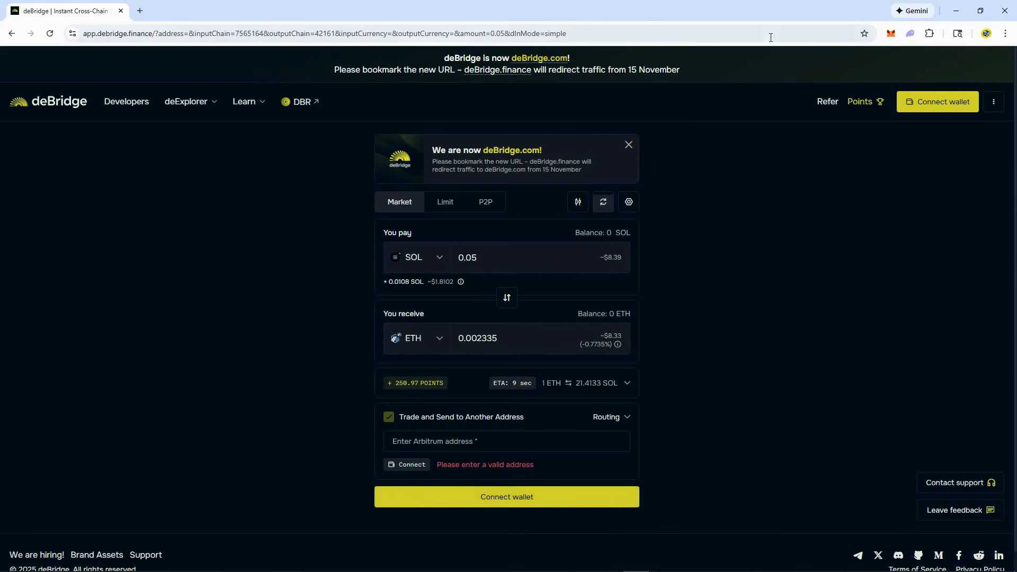
- Change the received token to USD Coin on Arbitrum, try an amount of 5 SOL, and set the payment to 1 SOL
{"action": "left_click", "coordinate": [440, 341]}
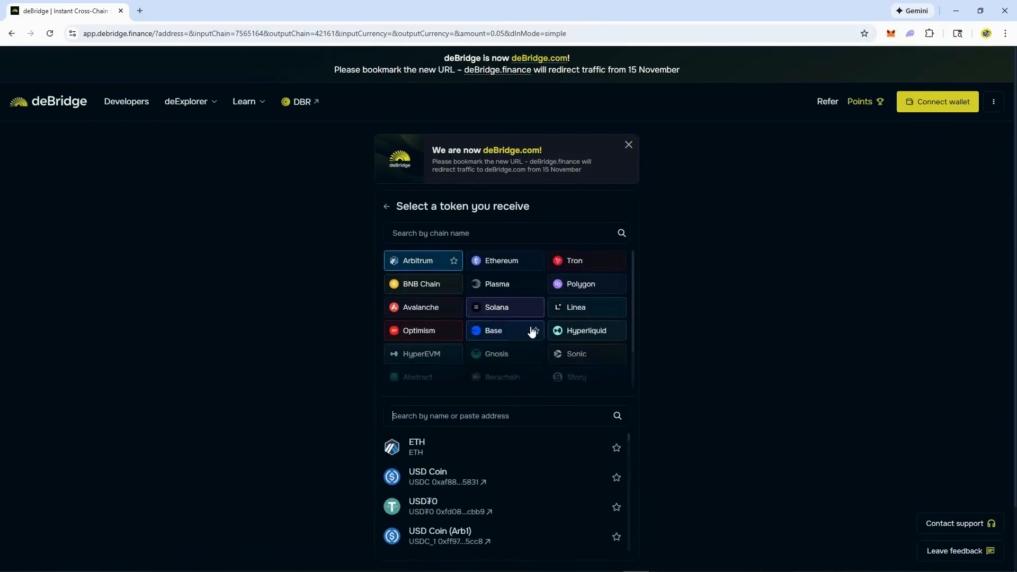
{"action": "left_click", "coordinate": [542, 482]}
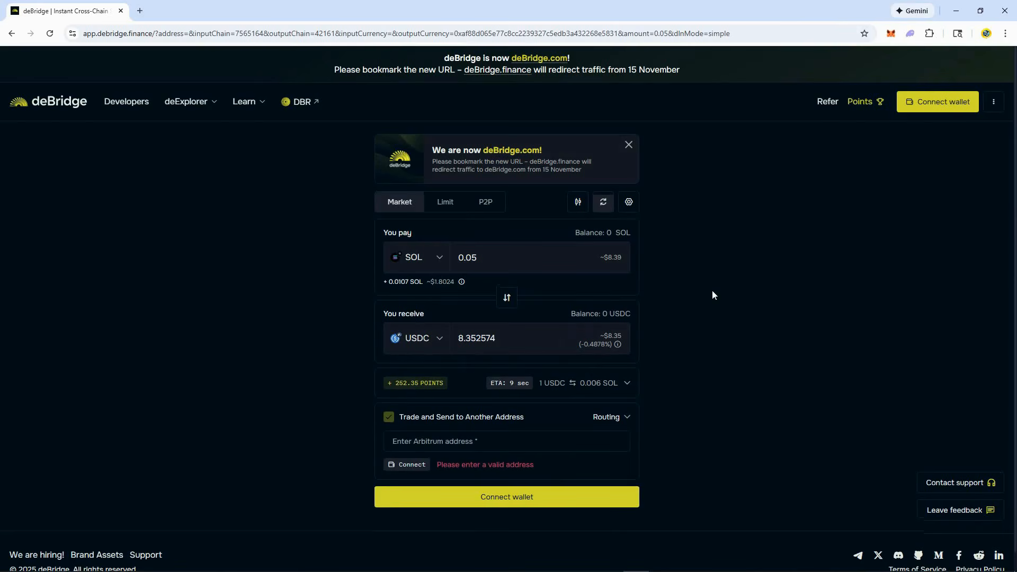
{"action": "double_click", "coordinate": [510, 256]}
{"action": "type", "text": "5"}
{"action": "double_click", "coordinate": [511, 254]}
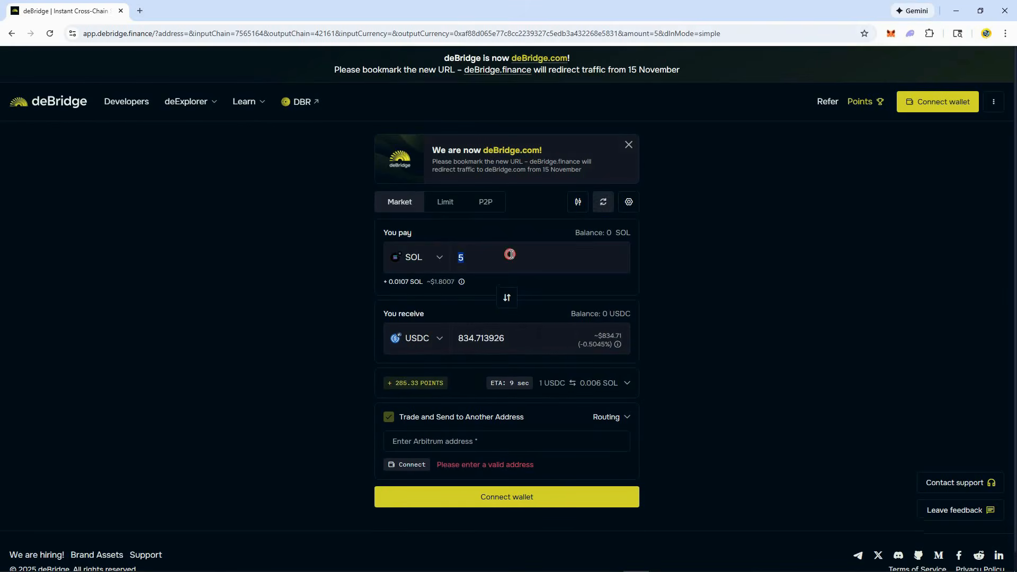
{"action": "type", "text": "1"}
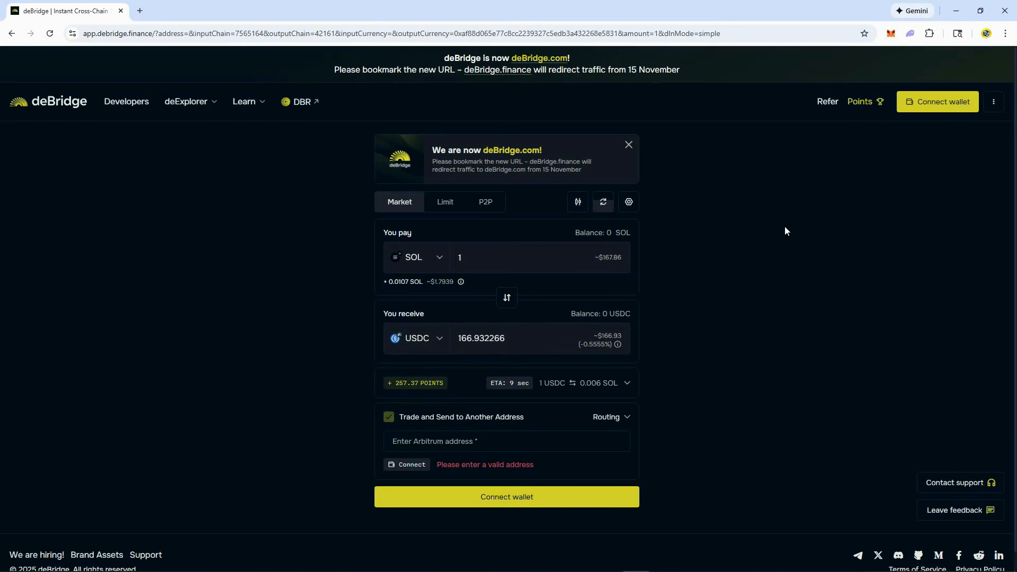
- Start a send from the Test account in MetaMask and filter its assets to the Arbitrum network
{"action": "left_click", "coordinate": [890, 33]}
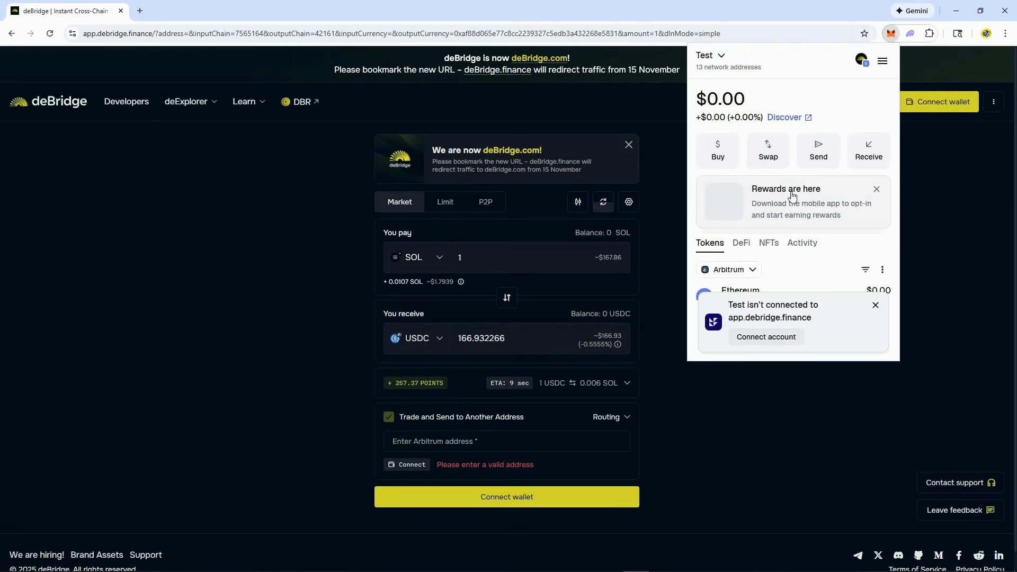
{"action": "left_click", "coordinate": [873, 302]}
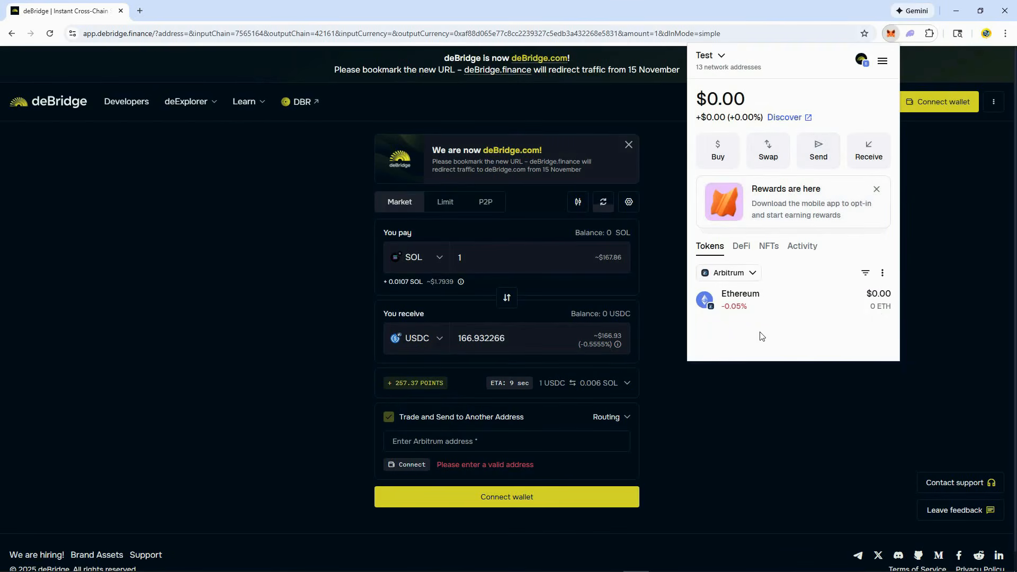
{"action": "left_click", "coordinate": [819, 153]}
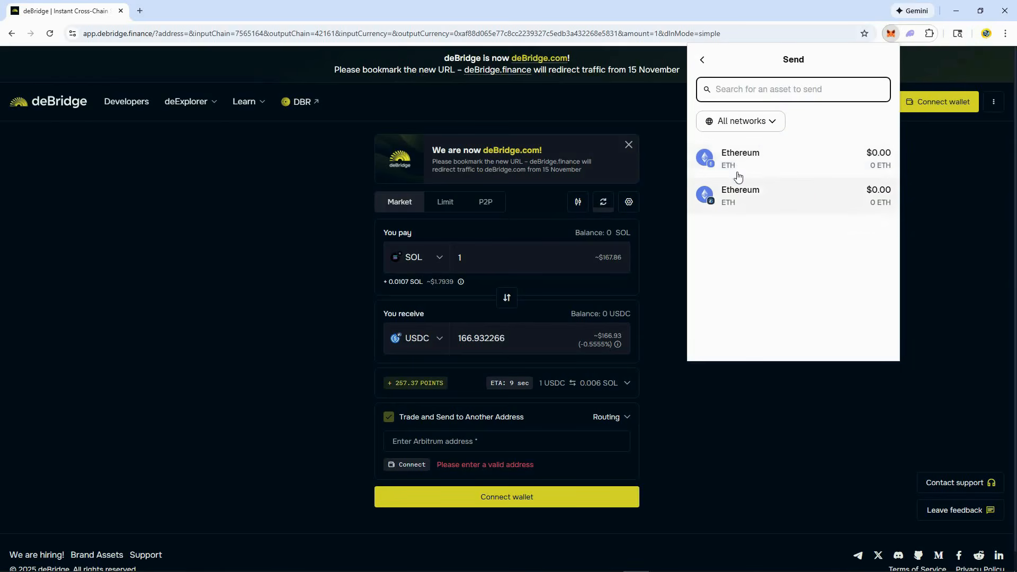
{"action": "left_click", "coordinate": [783, 120]}
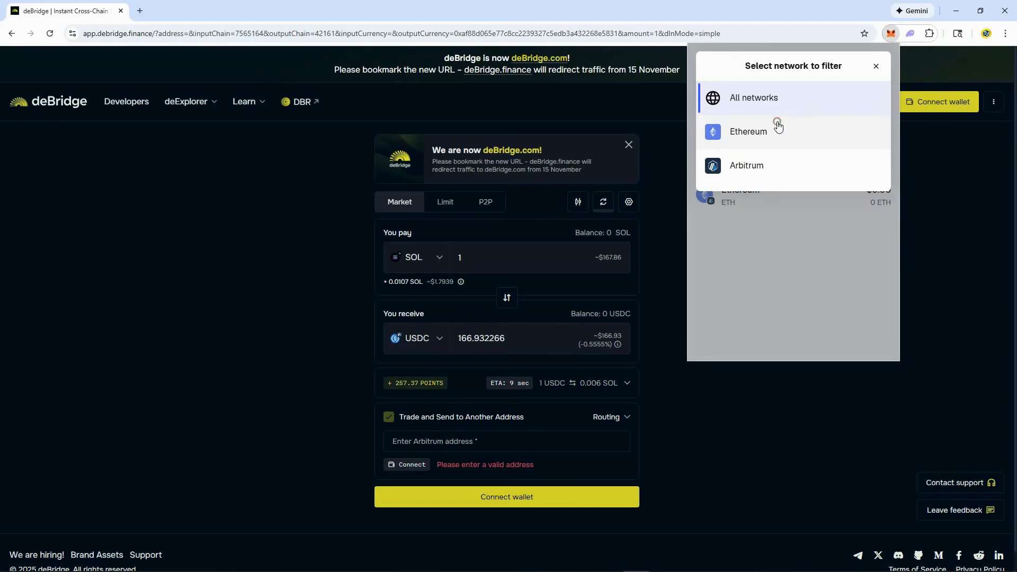
{"action": "left_click", "coordinate": [752, 164]}
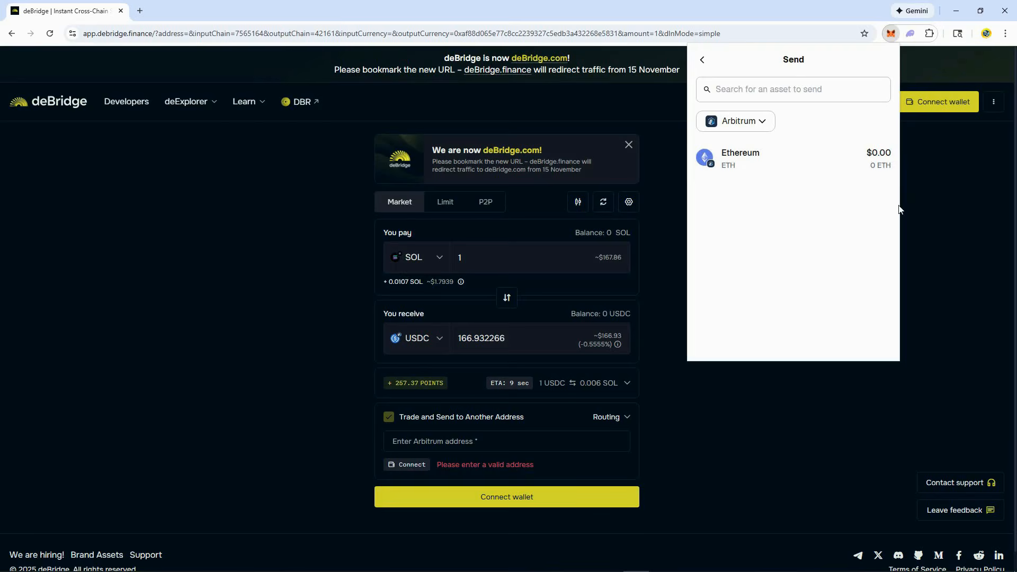
- Switch to the Apexliquid BOT chat in Telegram, open its wallet options, and examine the wallet message
{"action": "key", "text": "alt+Tab"}
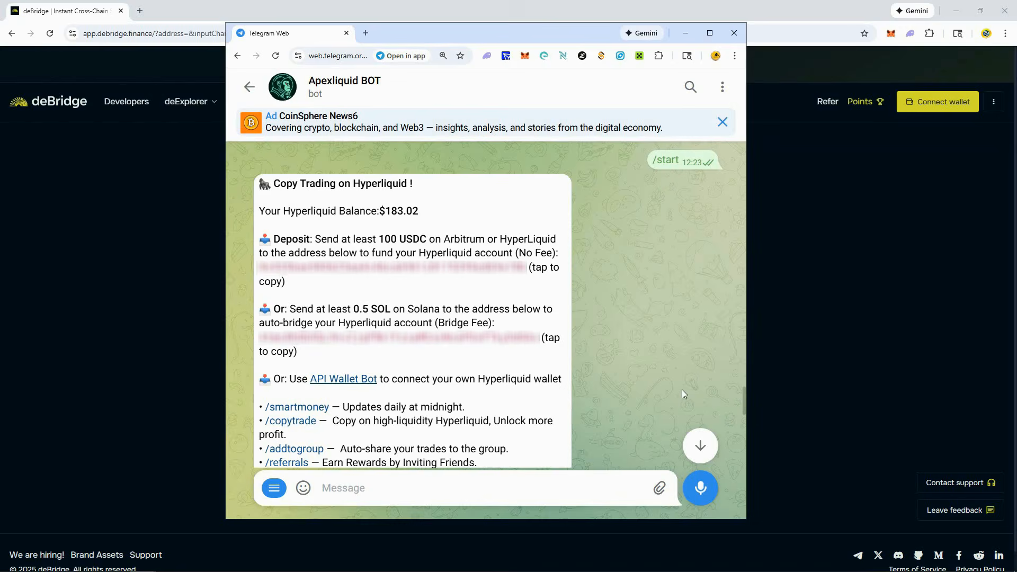
{"action": "scroll", "coordinate": [681, 389], "scroll_direction": "down", "scroll_amount": 6}
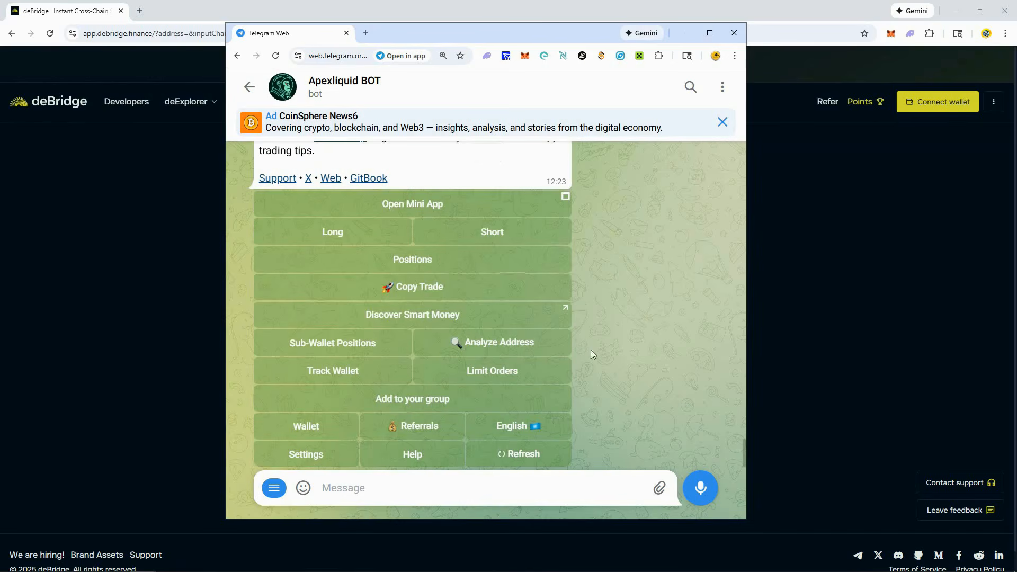
{"action": "left_click", "coordinate": [295, 427]}
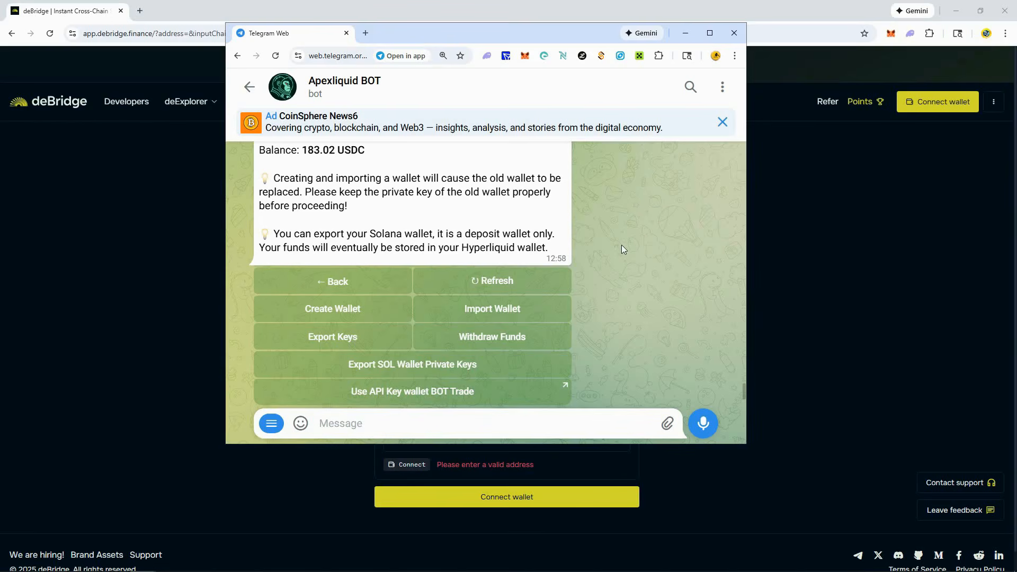
{"action": "double_click", "coordinate": [371, 205]}
{"action": "double_click", "coordinate": [366, 210]}
{"action": "double_click", "coordinate": [359, 225]}
{"action": "double_click", "coordinate": [389, 205]}
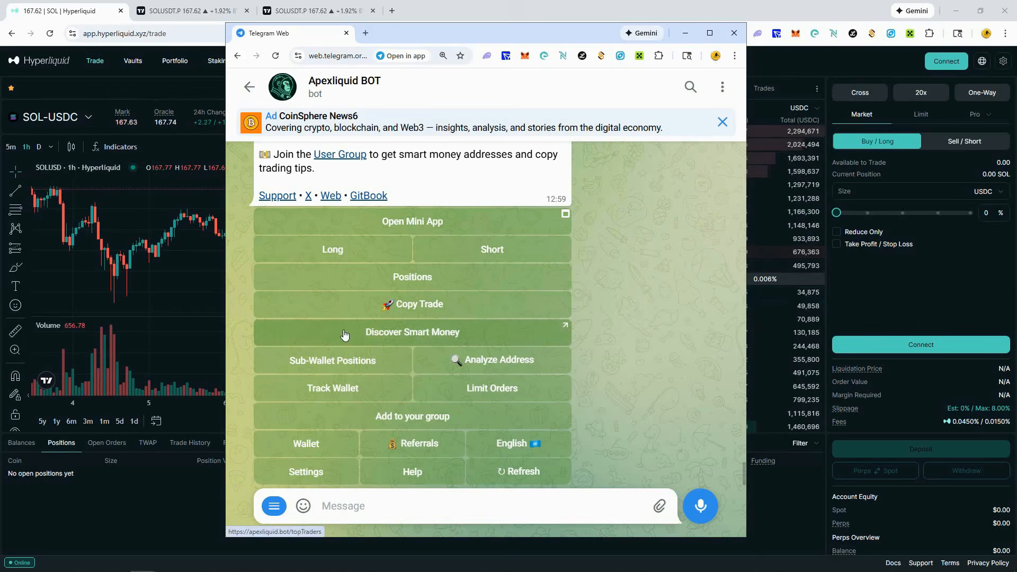
- Open the bot's Discover Smart Money page, view the Watchlist traders, and return to the HOT traders
{"action": "left_click", "coordinate": [500, 335]}
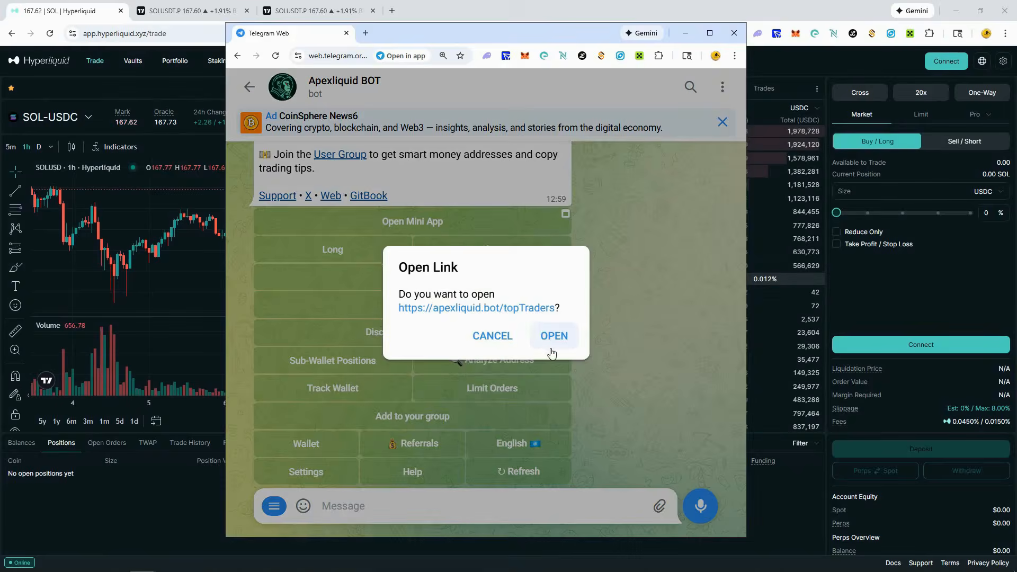
{"action": "left_click", "coordinate": [553, 337]}
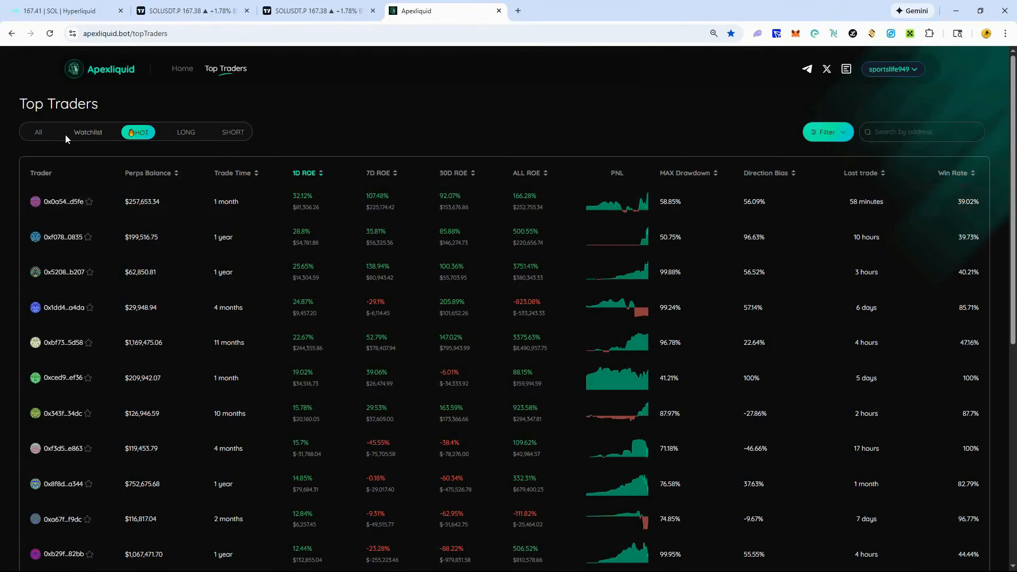
{"action": "left_click", "coordinate": [84, 134]}
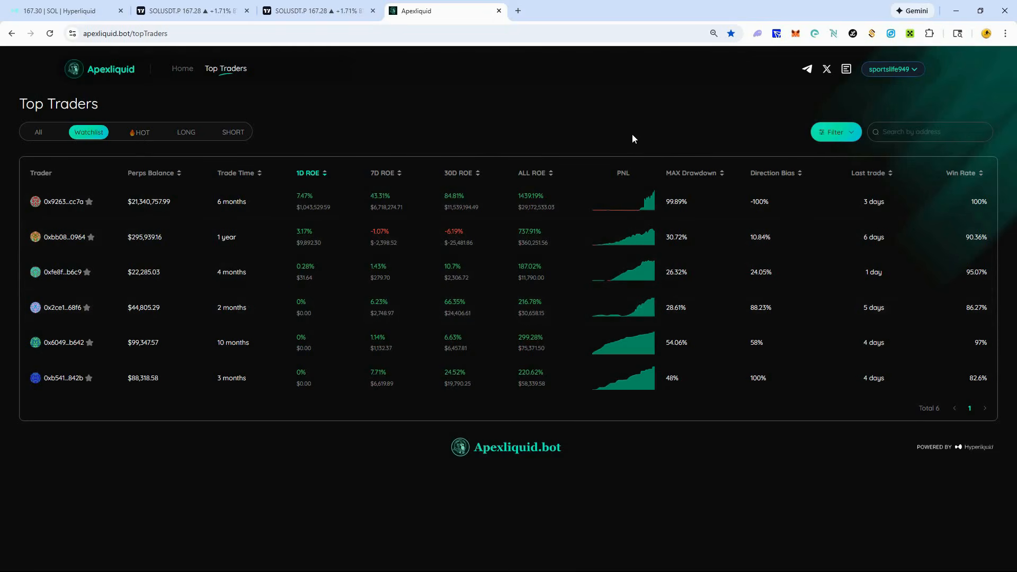
{"action": "left_click", "coordinate": [137, 132]}
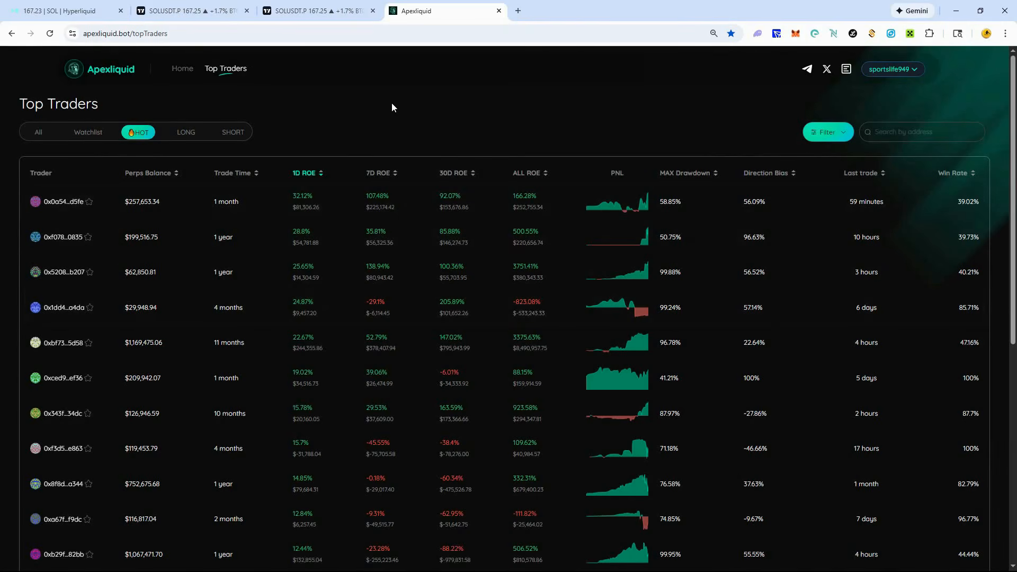
- Set the minimum win rate to 80% in the top traders filter
{"action": "left_click", "coordinate": [843, 133]}
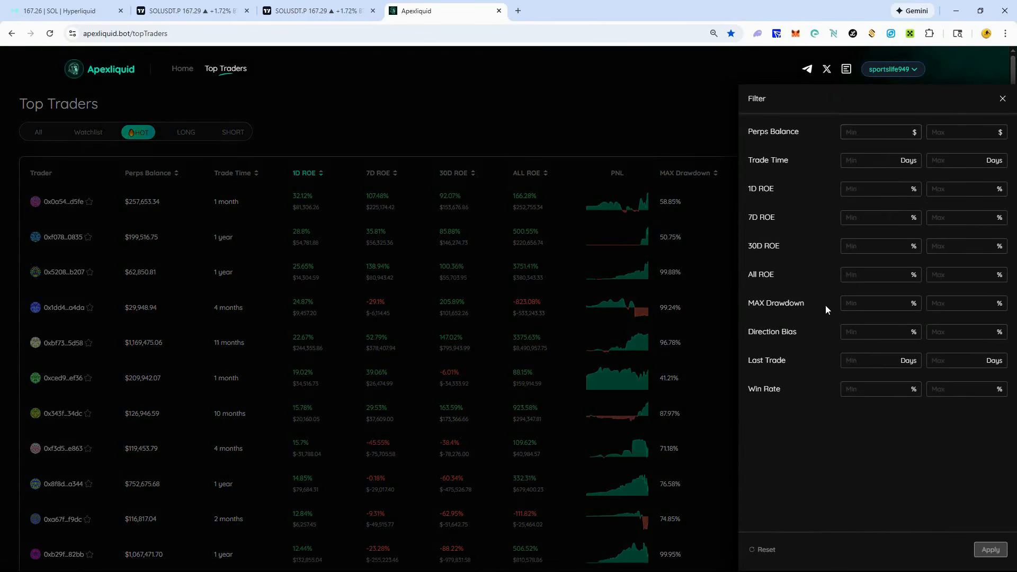
{"action": "left_click", "coordinate": [858, 389]}
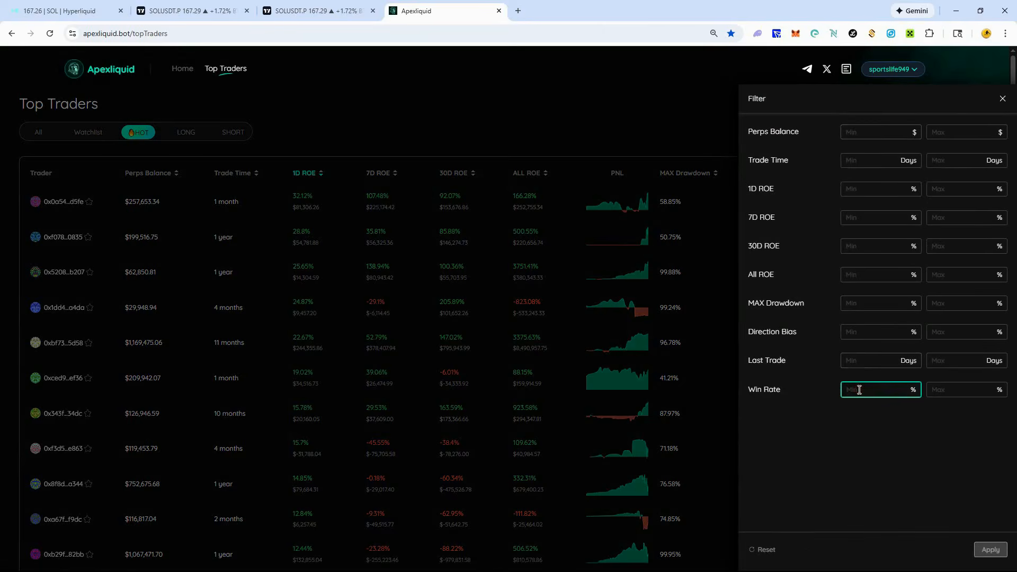
{"action": "type", "text": "80"}
{"action": "left_click", "coordinate": [873, 409]}
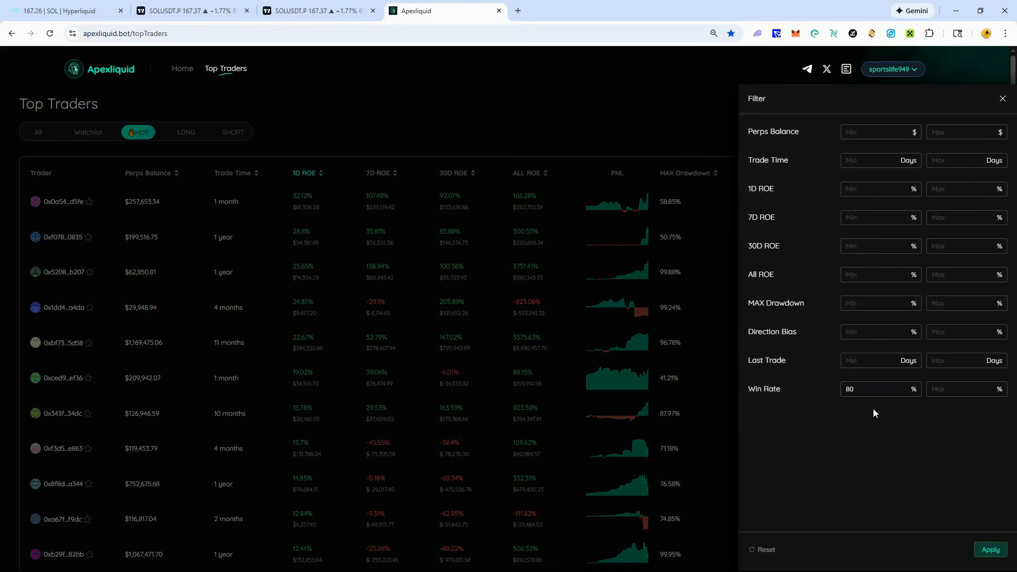
- Limit the last trade to between 1 and 5 days and apply the filter to the traders list
{"action": "left_click", "coordinate": [863, 360]}
{"action": "type", "text": "1"}
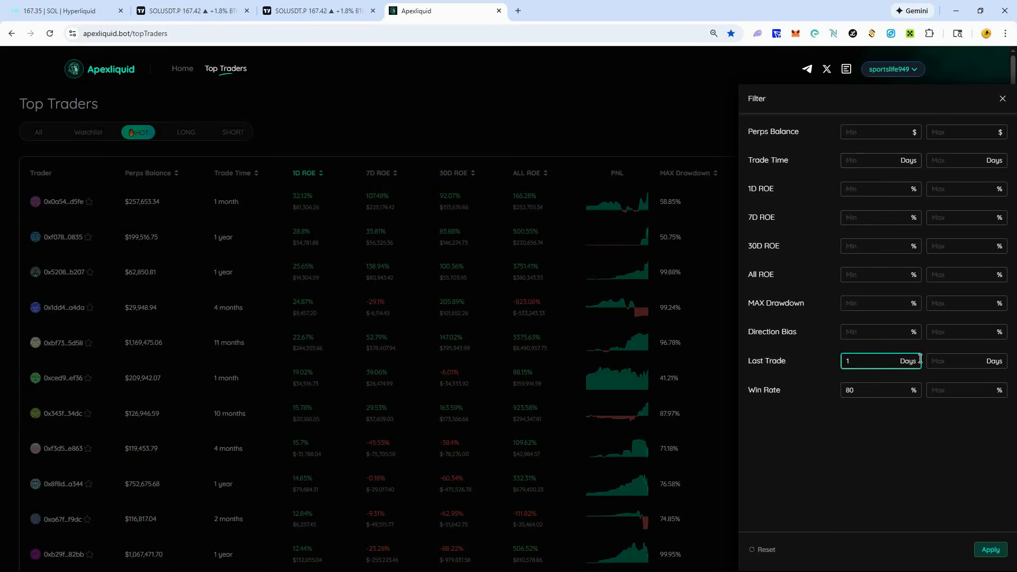
{"action": "left_click", "coordinate": [940, 360]}
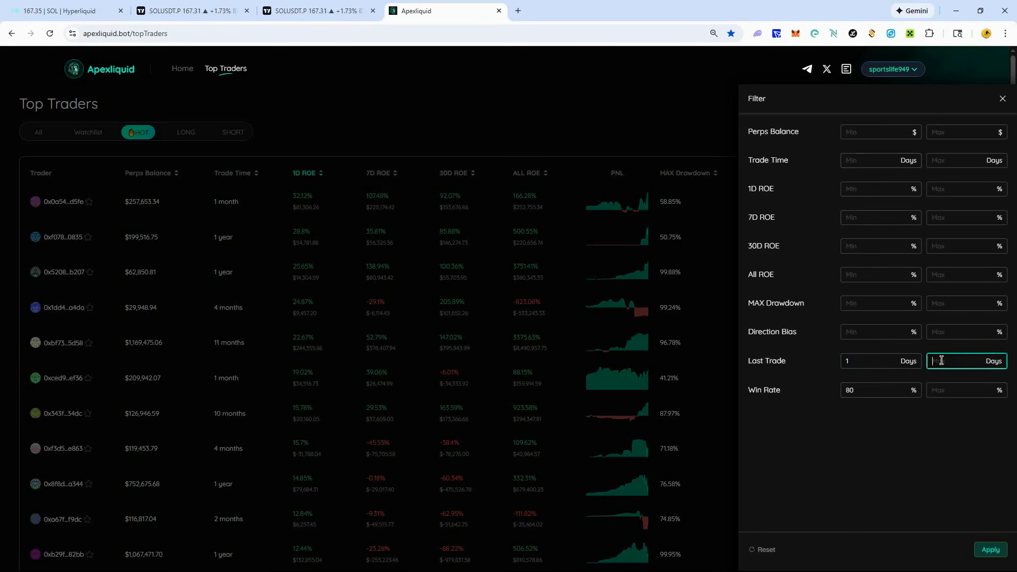
{"action": "type", "text": "5"}
{"action": "left_click", "coordinate": [914, 380]}
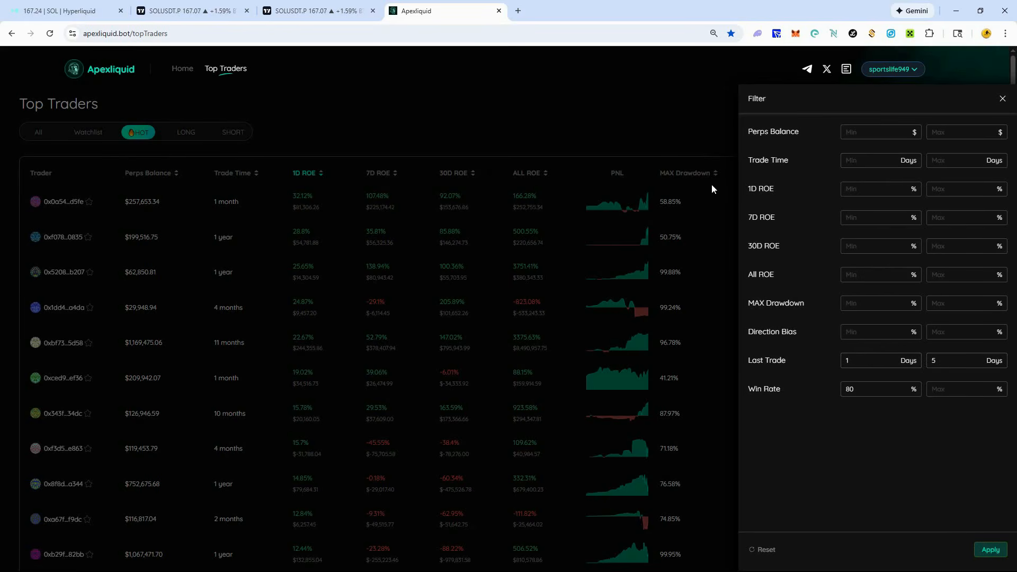
{"action": "left_click", "coordinate": [988, 554]}
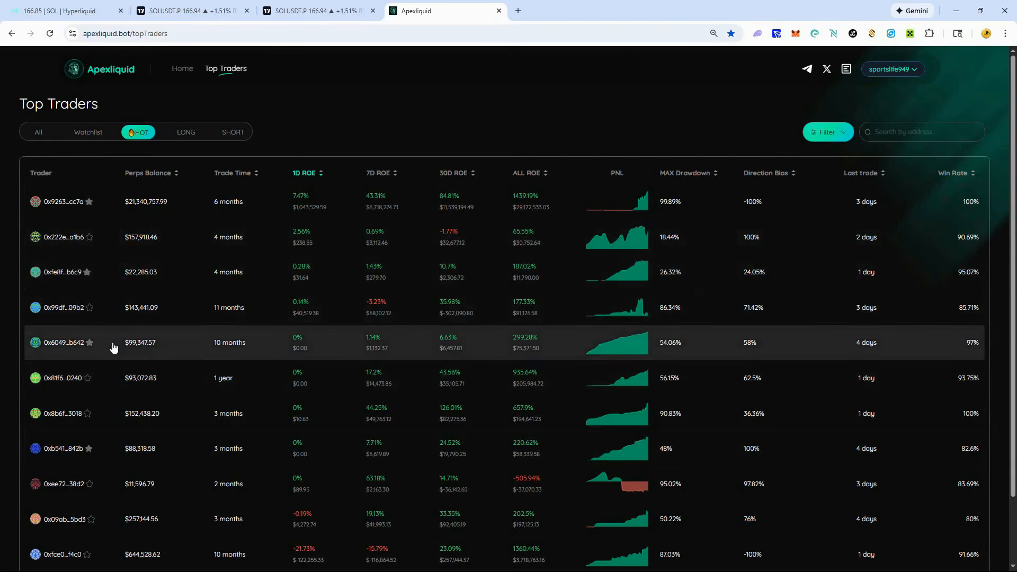
- Open the details page of the HOT trader with a 97% win rate and set the backtest investment to $100
{"action": "left_click", "coordinate": [119, 343]}
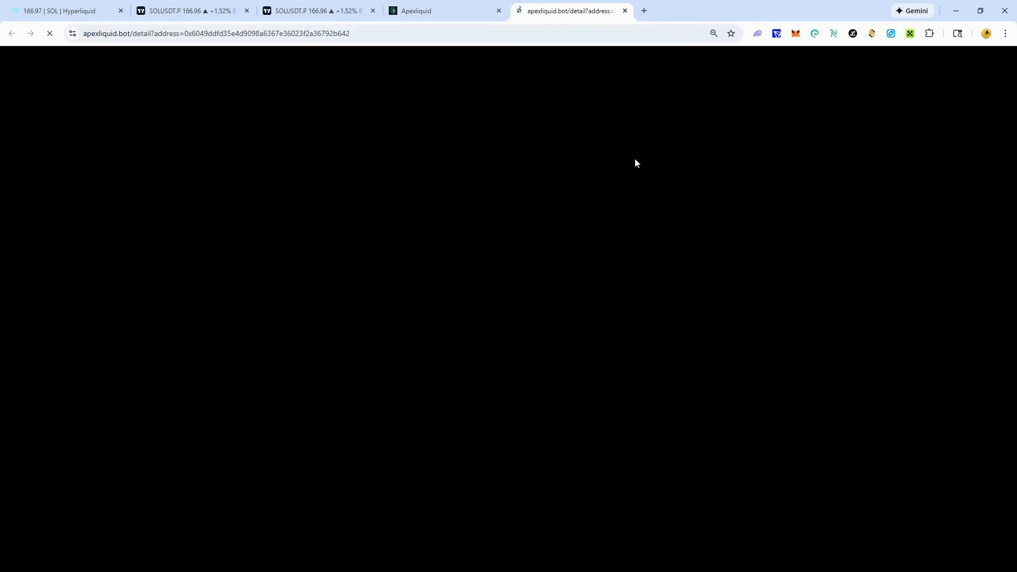
{"action": "left_click", "coordinate": [435, 10]}
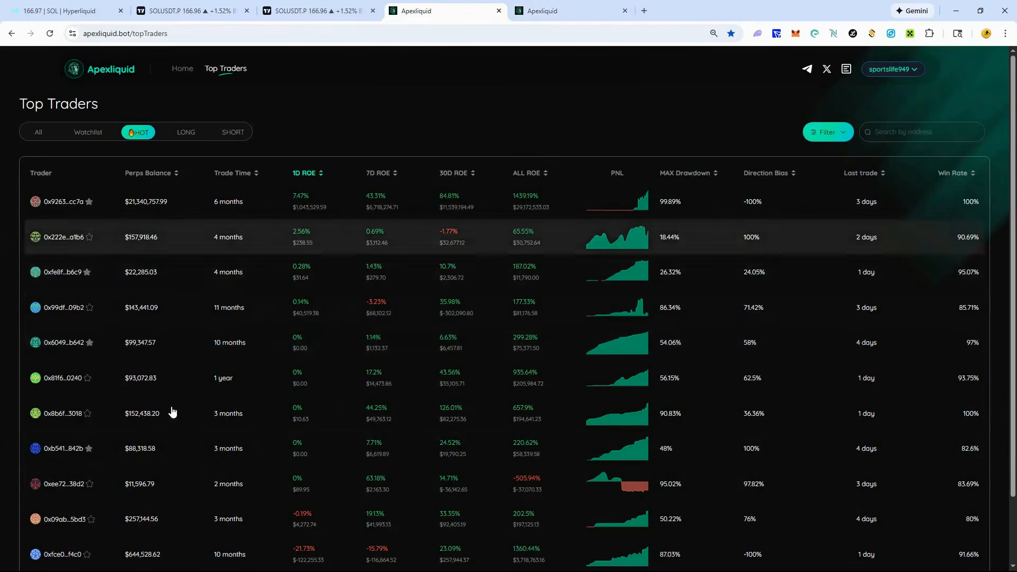
{"action": "left_click", "coordinate": [531, 5]}
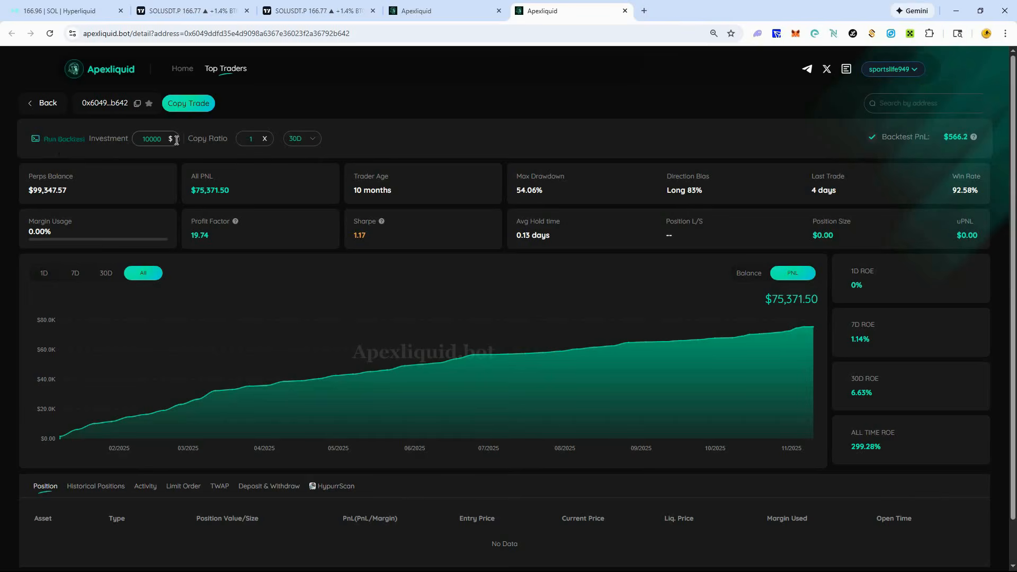
{"action": "double_click", "coordinate": [157, 139]}
{"action": "type", "text": "100"}
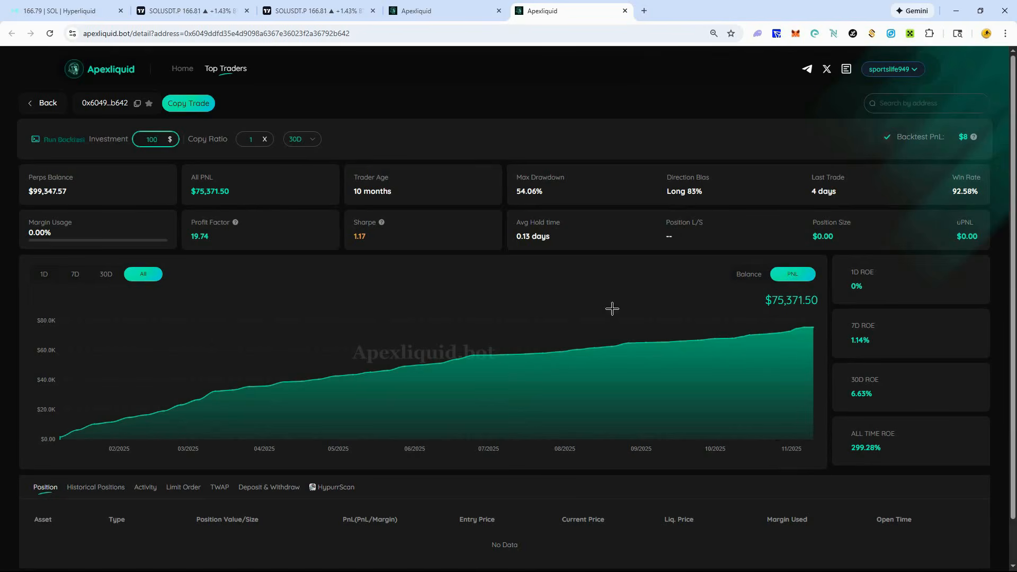
- Examine the trader's average hold time, direction bias and last trade in the statistics
{"action": "left_click_drag", "start_coordinate": [516, 224], "coordinate": [566, 224]}
{"action": "left_click", "coordinate": [566, 224]}
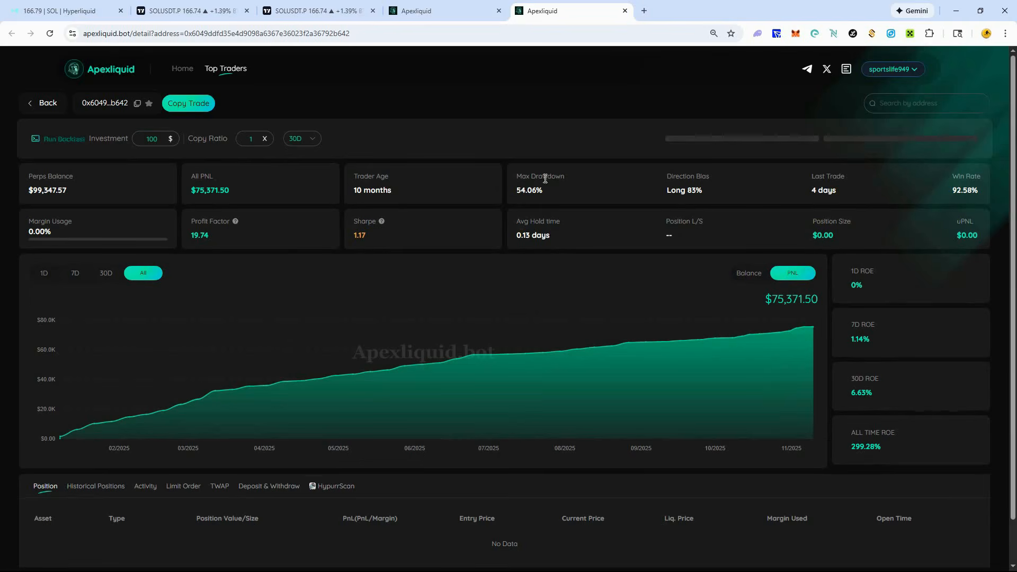
{"action": "left_click", "coordinate": [688, 185]}
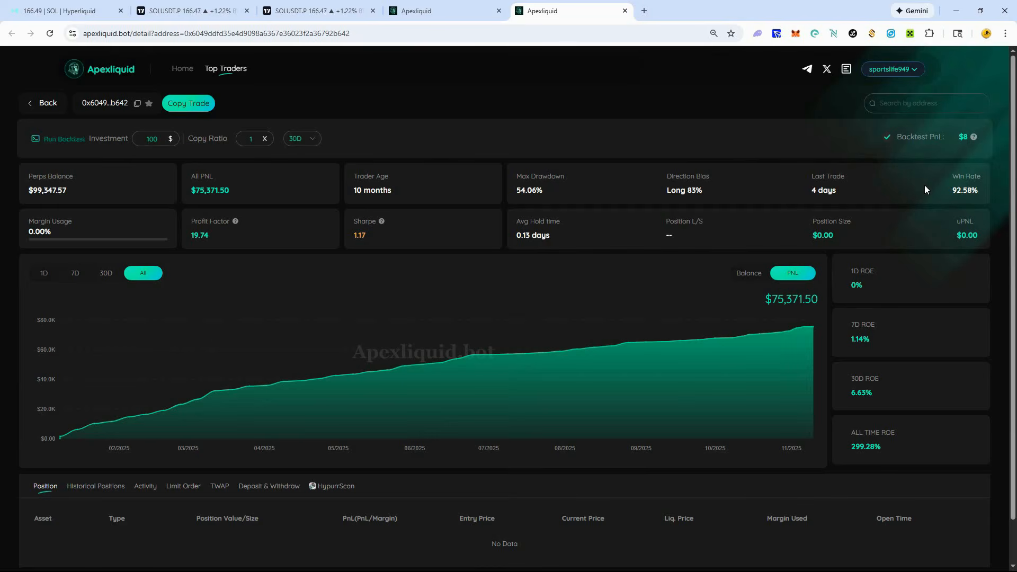
{"action": "left_click_drag", "start_coordinate": [836, 190], "coordinate": [807, 192]}
{"action": "scroll", "coordinate": [811, 186], "scroll_direction": "down", "scroll_amount": 2}
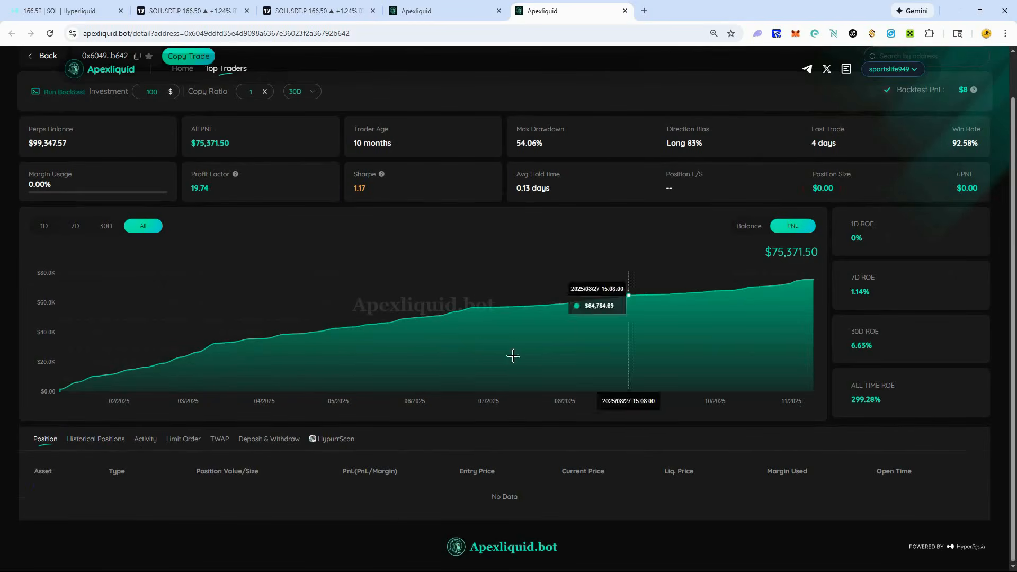
- View the trader's Balance chart, return to the PNL chart, and check the perps balance and all-time ROE
{"action": "left_click", "coordinate": [750, 228]}
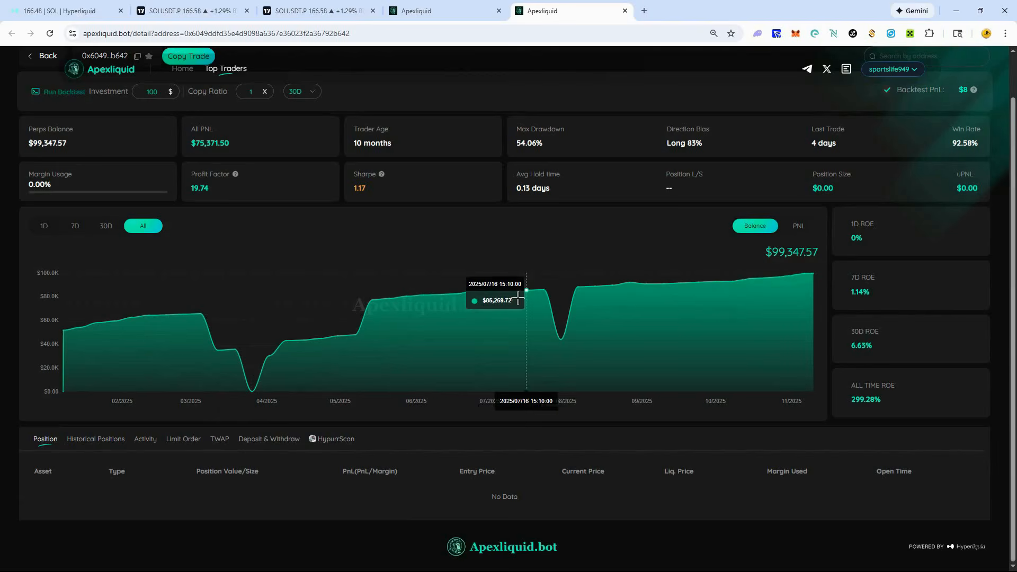
{"action": "left_click", "coordinate": [800, 225]}
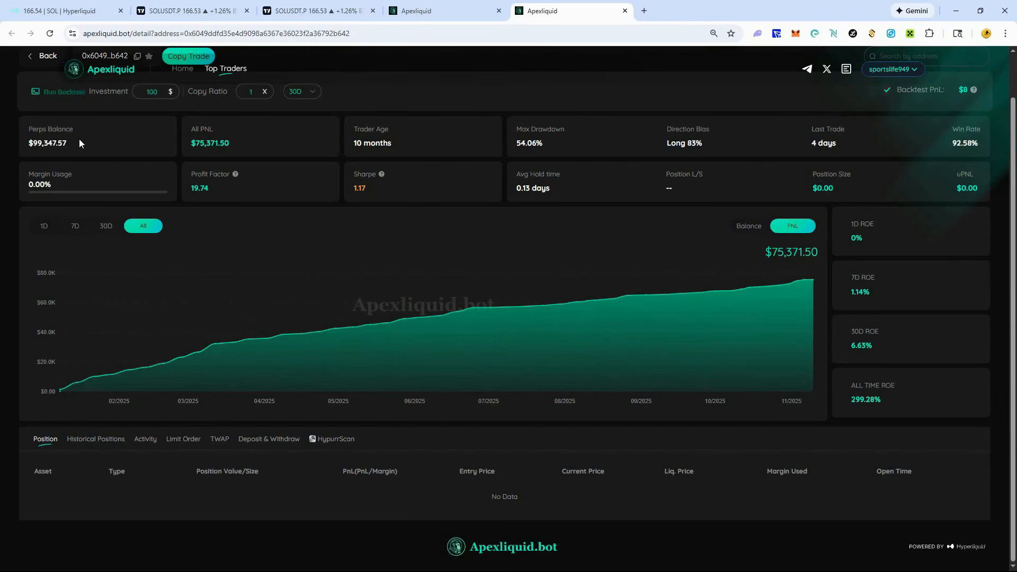
{"action": "left_click_drag", "start_coordinate": [68, 144], "coordinate": [33, 143]}
{"action": "left_click", "coordinate": [35, 144]}
{"action": "left_click_drag", "start_coordinate": [891, 401], "coordinate": [850, 384]}
{"action": "left_click", "coordinate": [855, 388]}
- Open the trader's Historical Positions and review the traded perps, position types and PnL
{"action": "left_click", "coordinate": [95, 439]}
{"action": "scroll", "coordinate": [539, 437], "scroll_direction": "down", "scroll_amount": 3}
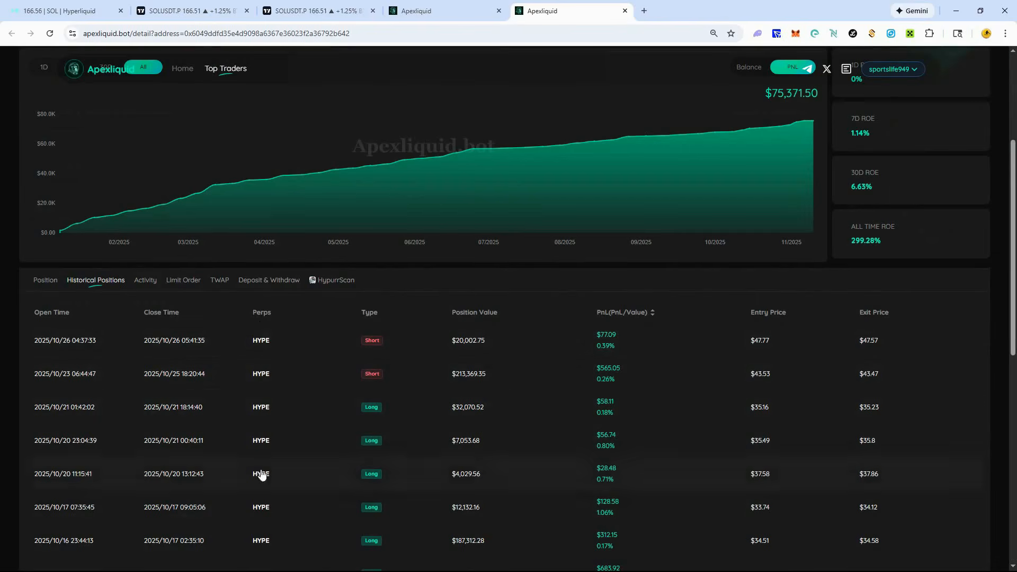
{"action": "scroll", "coordinate": [257, 331], "scroll_direction": "down", "scroll_amount": 3}
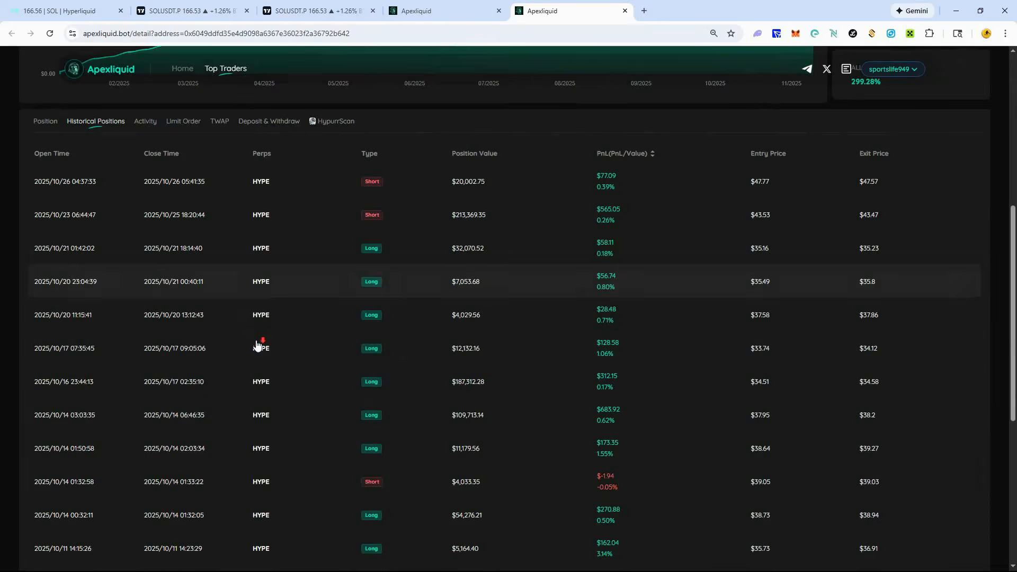
{"action": "scroll", "coordinate": [266, 370], "scroll_direction": "down", "scroll_amount": 5}
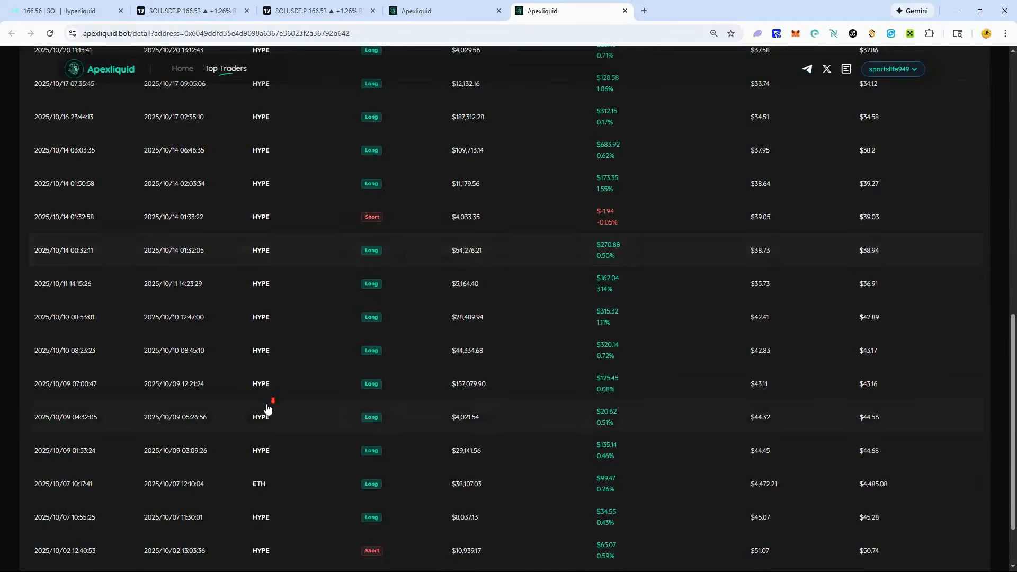
{"action": "scroll", "coordinate": [269, 409], "scroll_direction": "down", "scroll_amount": 2}
{"action": "scroll", "coordinate": [270, 410], "scroll_direction": "up", "scroll_amount": 4}
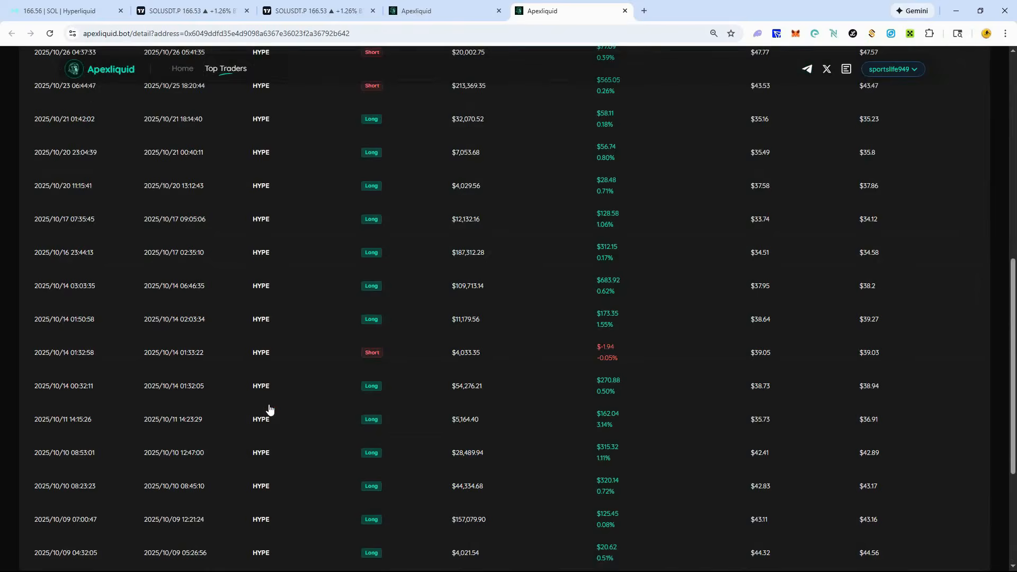
{"action": "scroll", "coordinate": [270, 410], "scroll_direction": "up", "scroll_amount": 3}
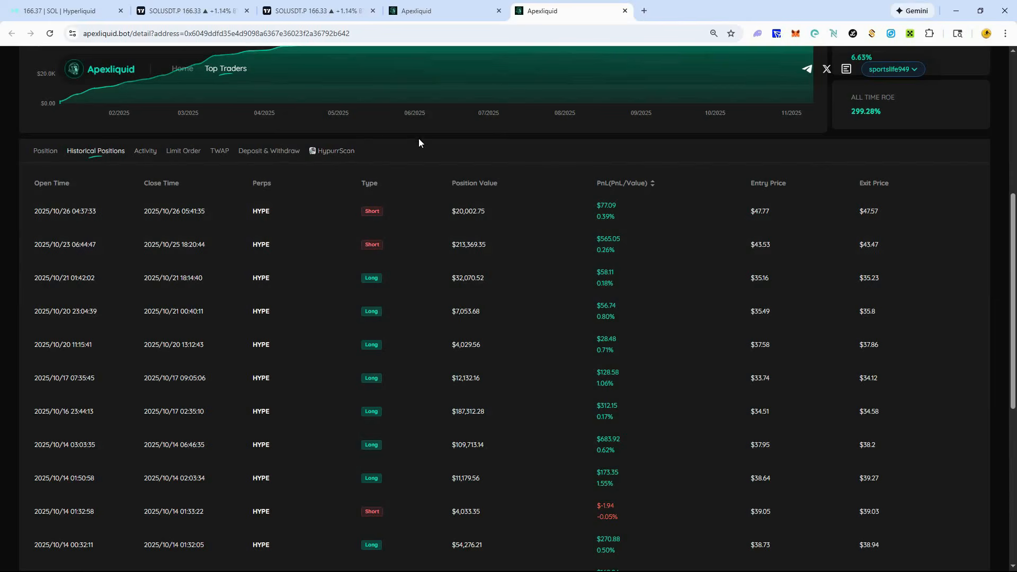
- Open the trader's Activity list and compare its recent trades with the ROE figures and trader age
{"action": "left_click", "coordinate": [146, 153]}
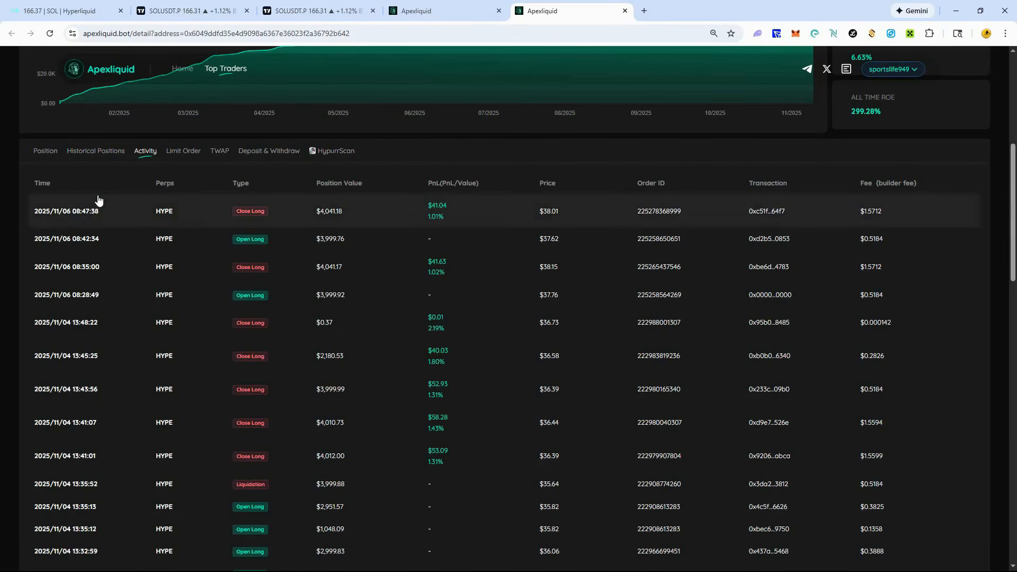
{"action": "scroll", "coordinate": [907, 175], "scroll_direction": "up", "scroll_amount": 5}
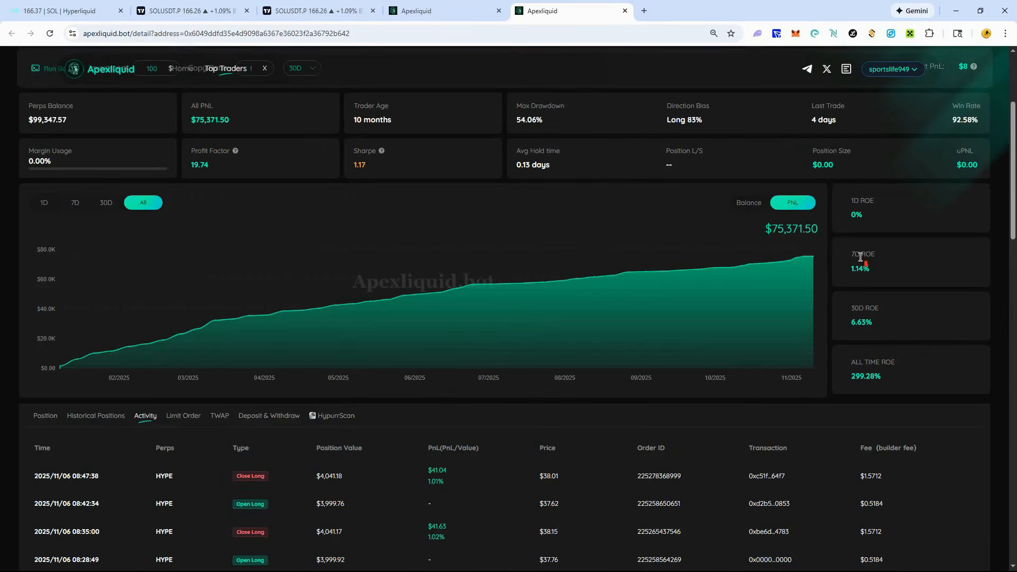
{"action": "scroll", "coordinate": [827, 275], "scroll_direction": "down", "scroll_amount": 4}
{"action": "scroll", "coordinate": [211, 270], "scroll_direction": "down", "scroll_amount": 1}
{"action": "scroll", "coordinate": [203, 277], "scroll_direction": "up", "scroll_amount": 5}
{"action": "left_click_drag", "start_coordinate": [405, 122], "coordinate": [352, 102]}
{"action": "left_click", "coordinate": [356, 106]}
- Review the open, close and liquidation entries through the whole first page of the trader's activity
{"action": "left_click_drag", "start_coordinate": [1013, 142], "coordinate": [1013, 212]}
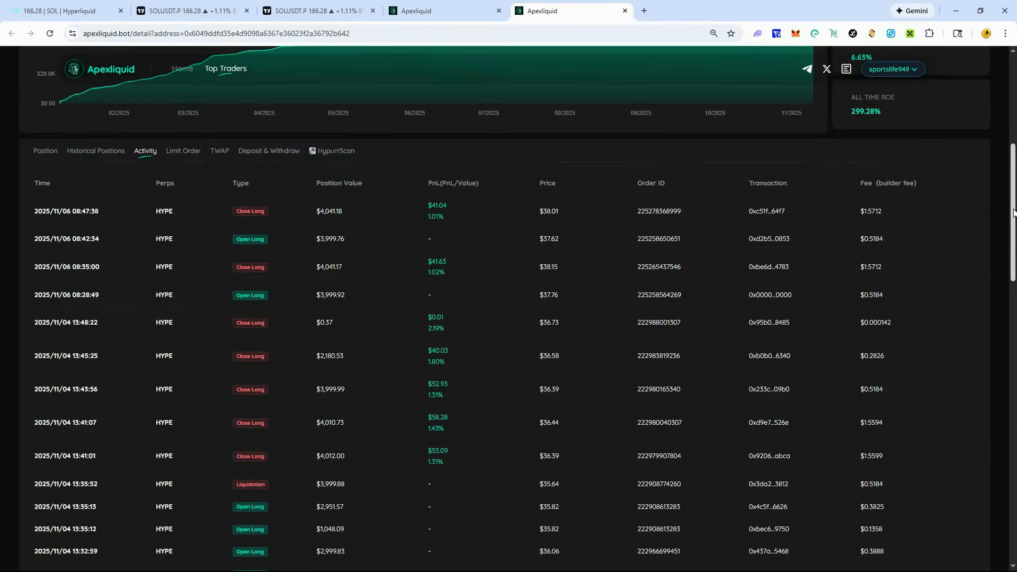
{"action": "scroll", "coordinate": [1013, 211], "scroll_direction": "down", "scroll_amount": 1}
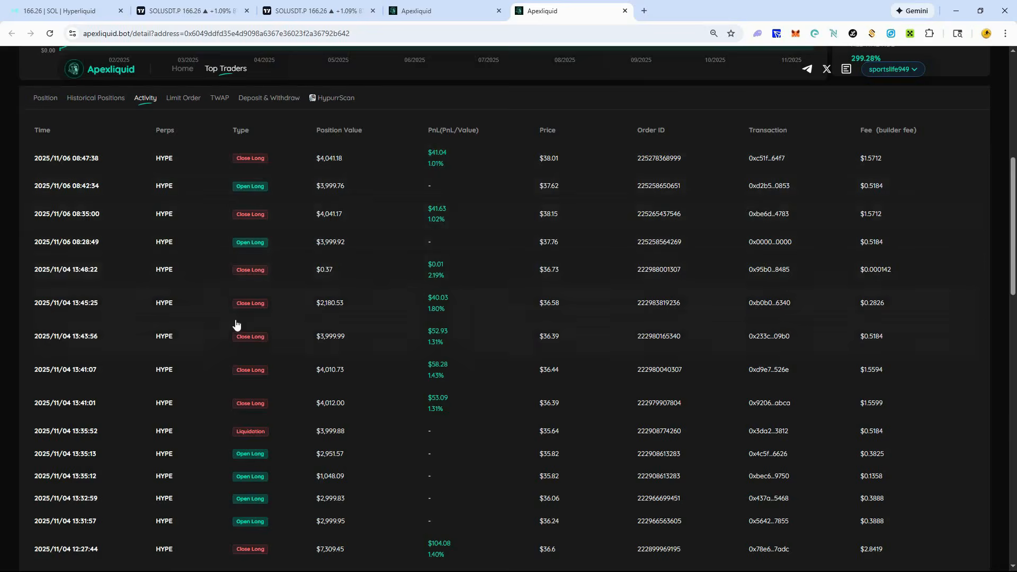
{"action": "scroll", "coordinate": [224, 346], "scroll_direction": "down", "scroll_amount": 10}
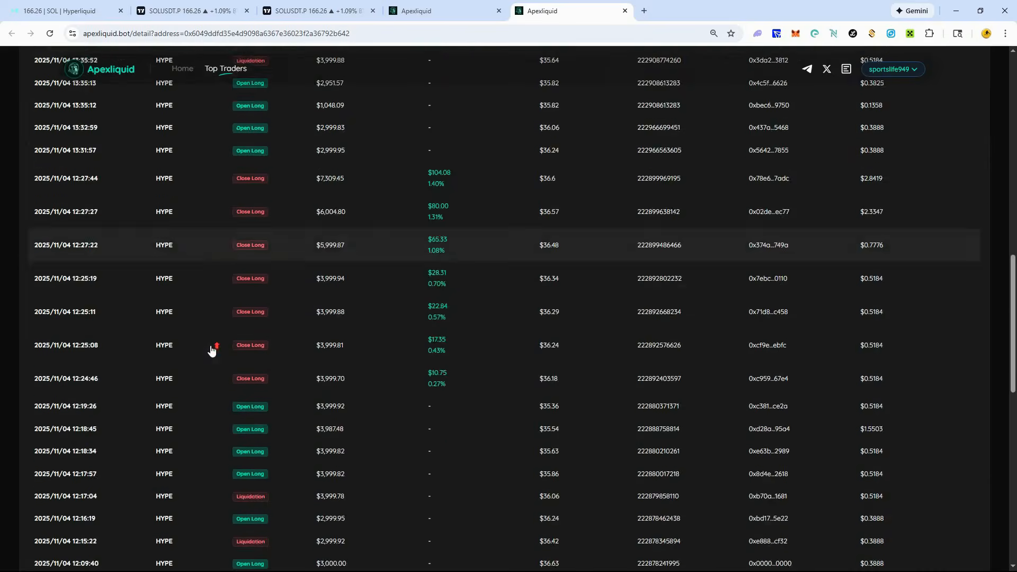
{"action": "scroll", "coordinate": [211, 351], "scroll_direction": "down", "scroll_amount": 8}
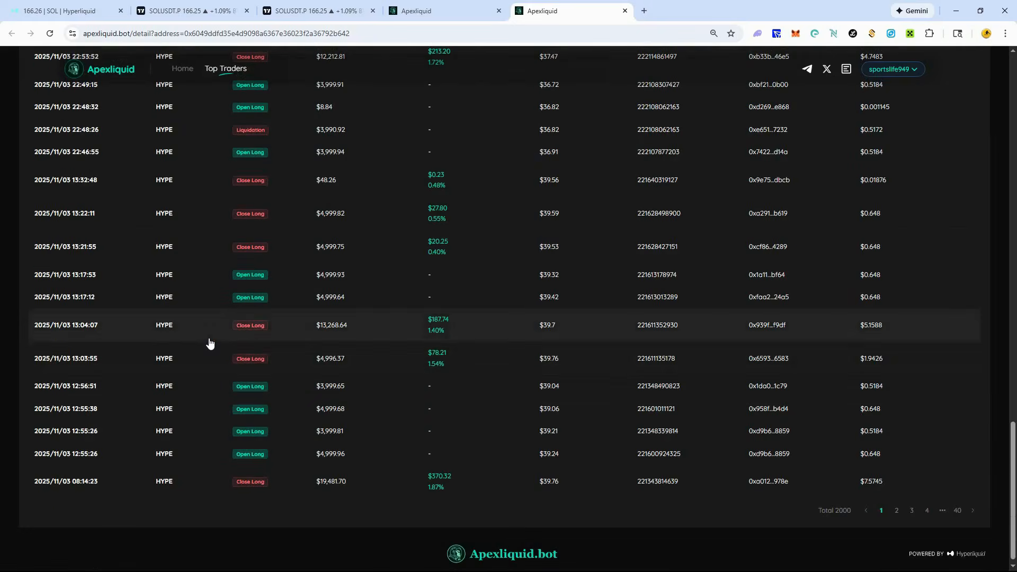
{"action": "scroll", "coordinate": [210, 347], "scroll_direction": "up", "scroll_amount": 8}
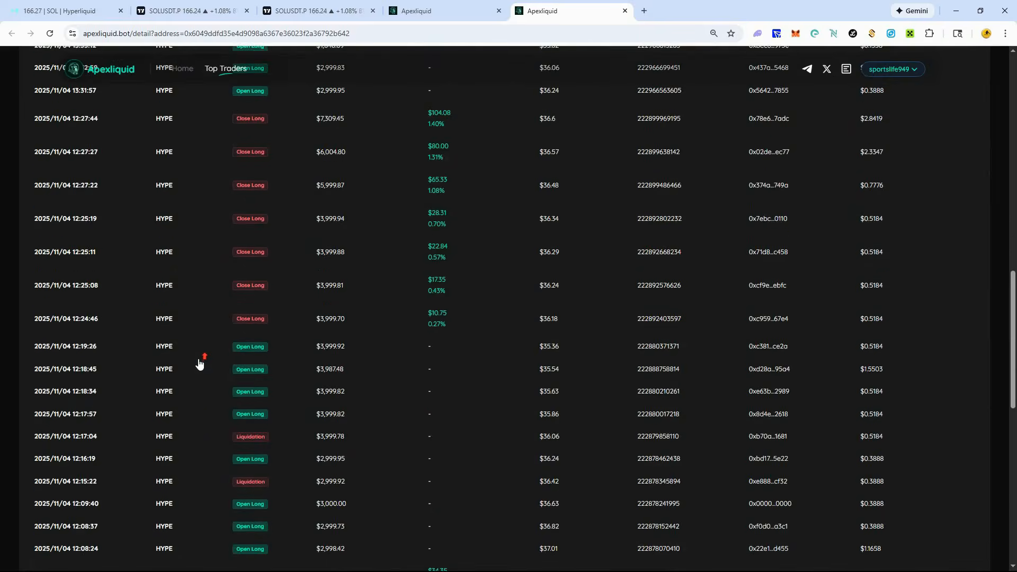
{"action": "scroll", "coordinate": [199, 363], "scroll_direction": "up", "scroll_amount": 7}
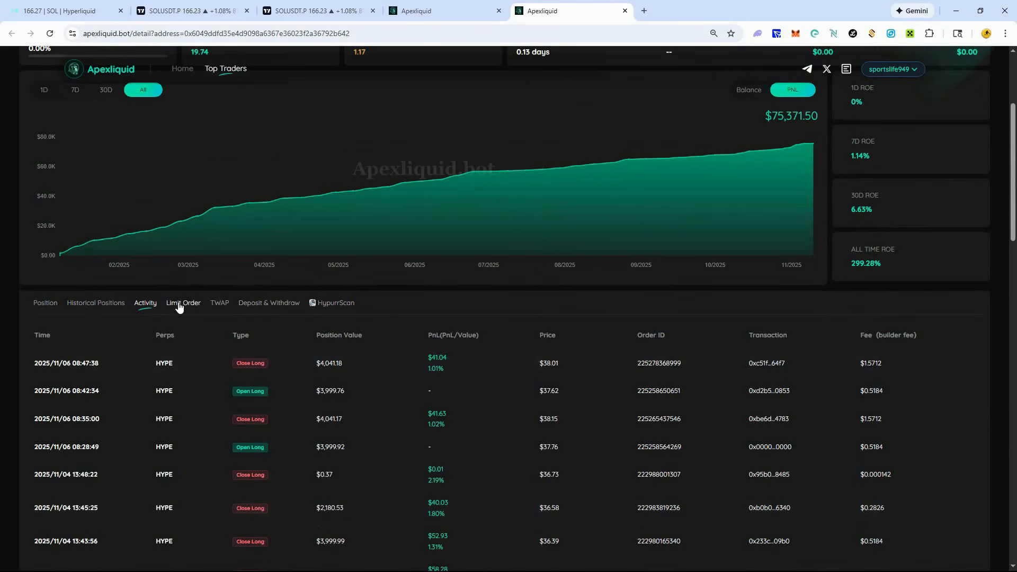
{"action": "scroll", "coordinate": [483, 293], "scroll_direction": "down", "scroll_amount": 2}
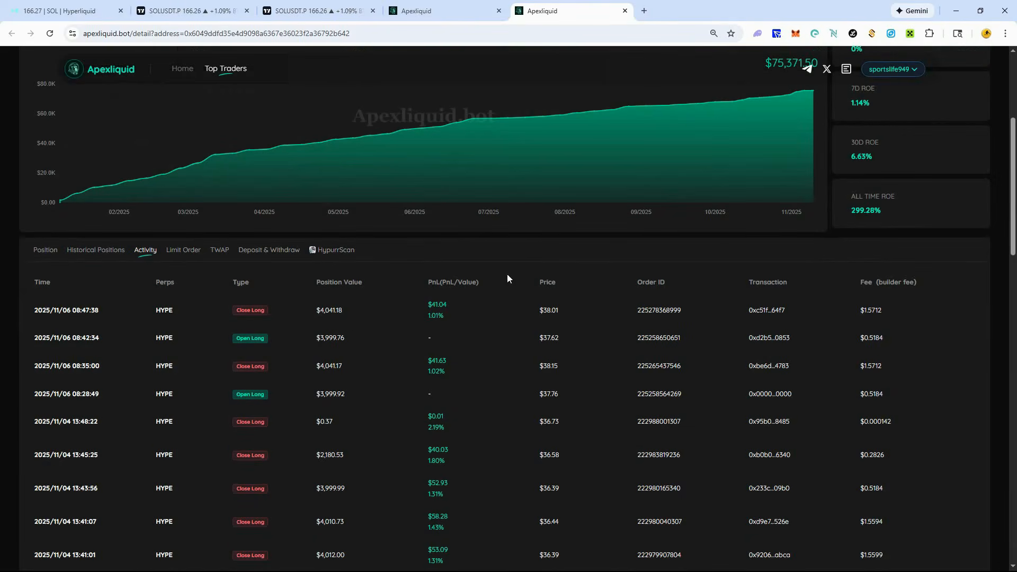
- Read the explanations of the trader's Profit Factor and Sharpe statistics
{"action": "scroll", "coordinate": [529, 242], "scroll_direction": "up", "scroll_amount": 5}
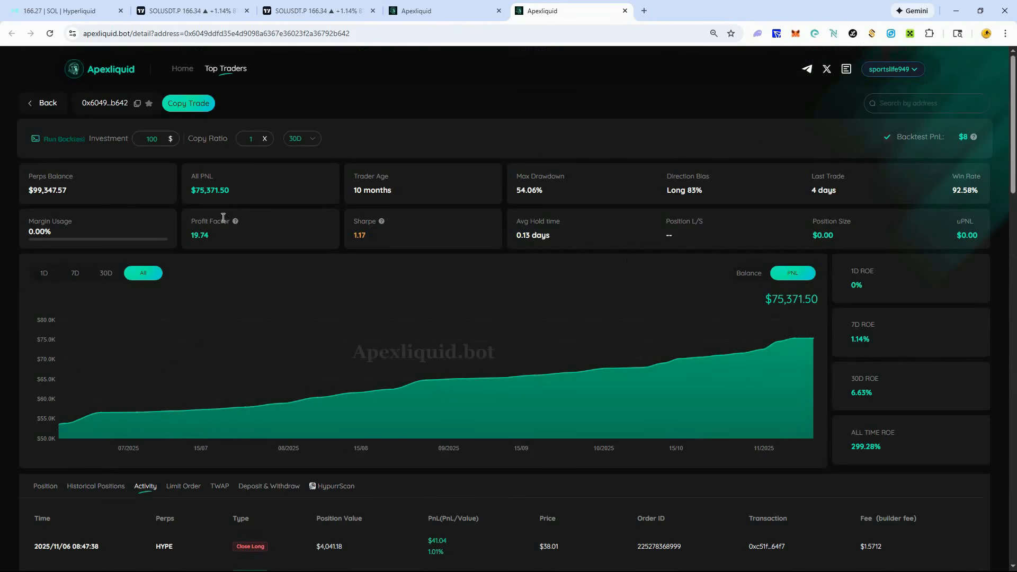
{"action": "mouse_move", "coordinate": [236, 223]}
{"action": "double_click", "coordinate": [201, 234]}
- Return to the trader's Historical Positions and sort them by PnL with the largest profit first
{"action": "mouse_move", "coordinate": [382, 222]}
{"action": "scroll", "coordinate": [500, 154], "scroll_direction": "down", "scroll_amount": 5}
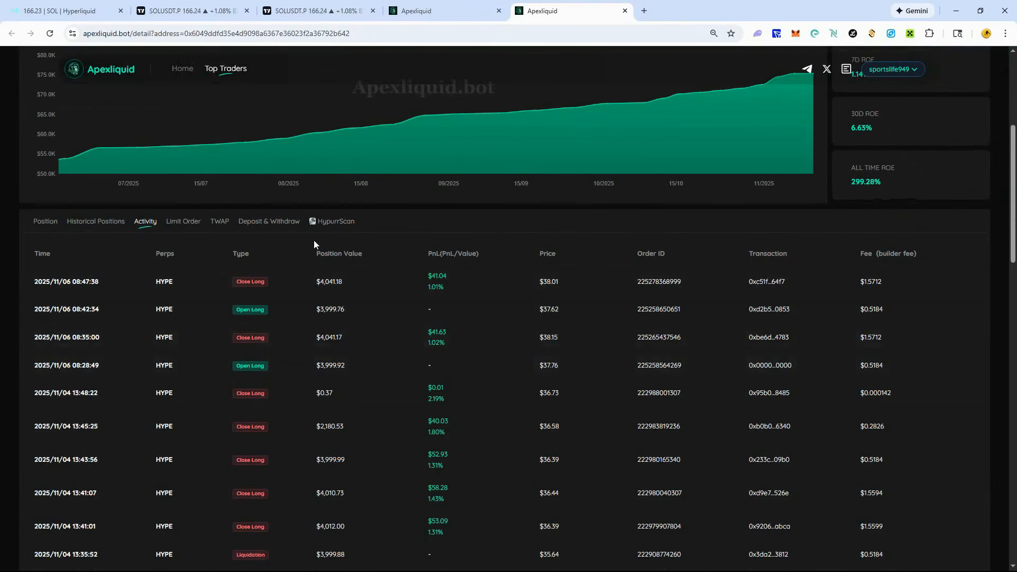
{"action": "left_click", "coordinate": [90, 222]}
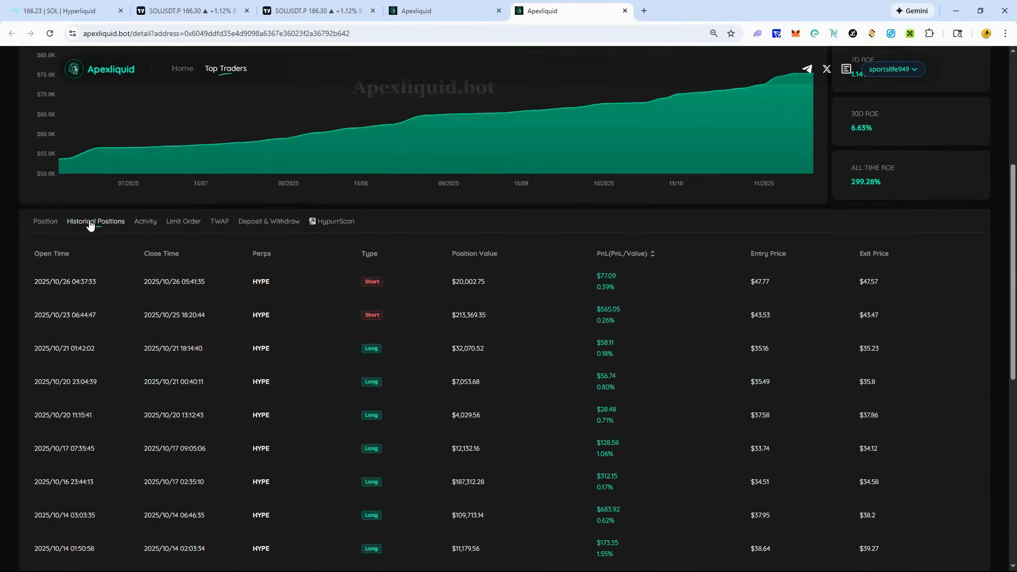
{"action": "left_click", "coordinate": [652, 254]}
{"action": "left_click", "coordinate": [653, 254]}
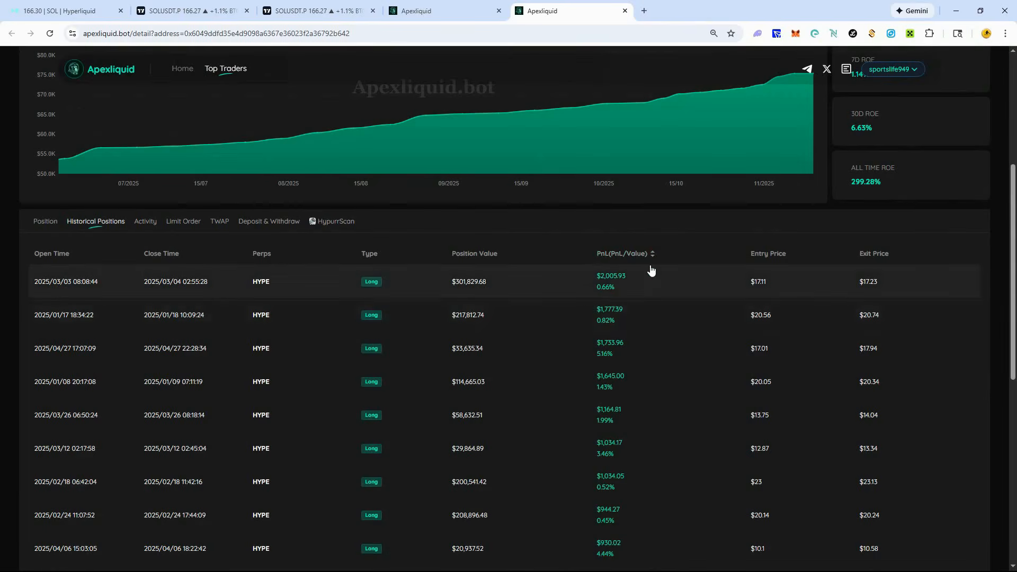
- Calculate the largest winning trade's share of the total PnL as 2000 ÷ 75000 in Calculator
{"action": "scroll", "coordinate": [651, 273], "scroll_direction": "up", "scroll_amount": 3}
{"action": "scroll", "coordinate": [381, 140], "scroll_direction": "up", "scroll_amount": 1}
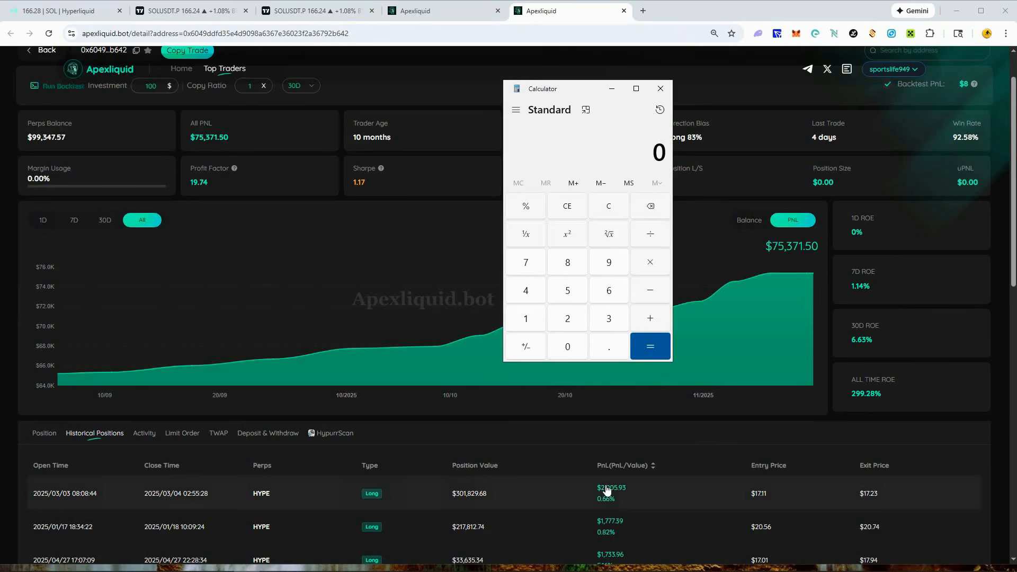
{"action": "type", "text": "2,000"}
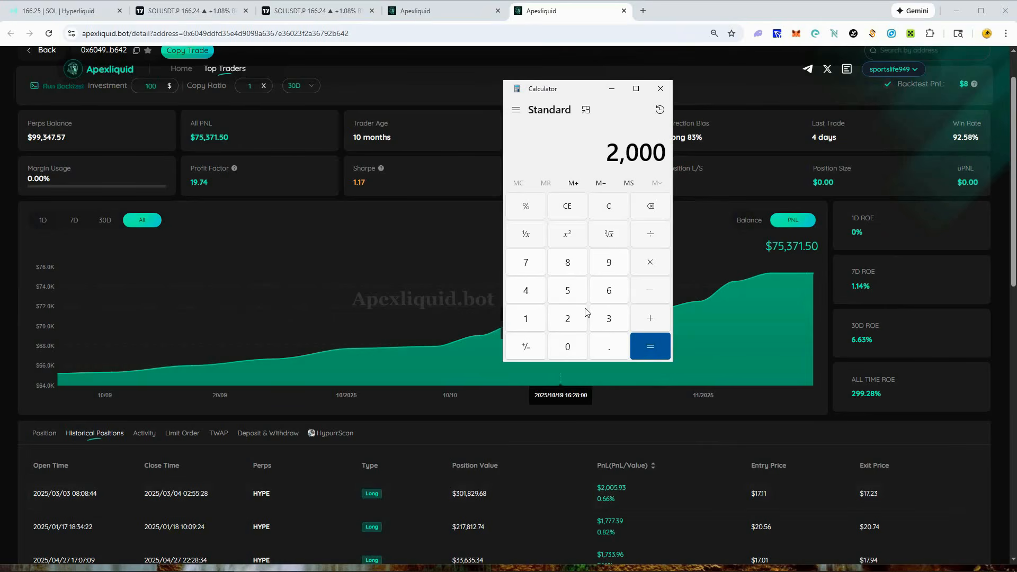
{"action": "key", "text": "slash"}
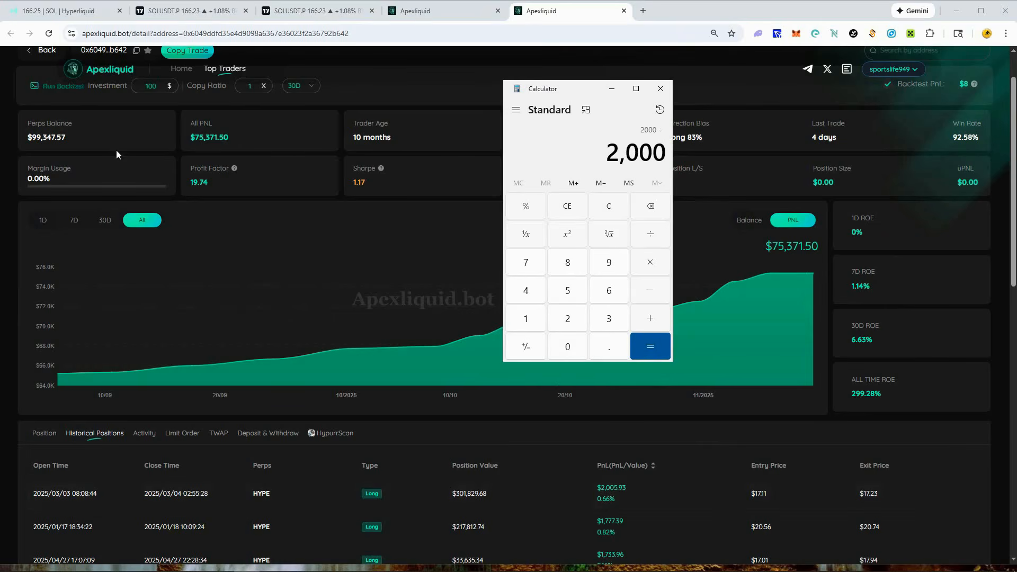
{"action": "type", "text": "75000"}
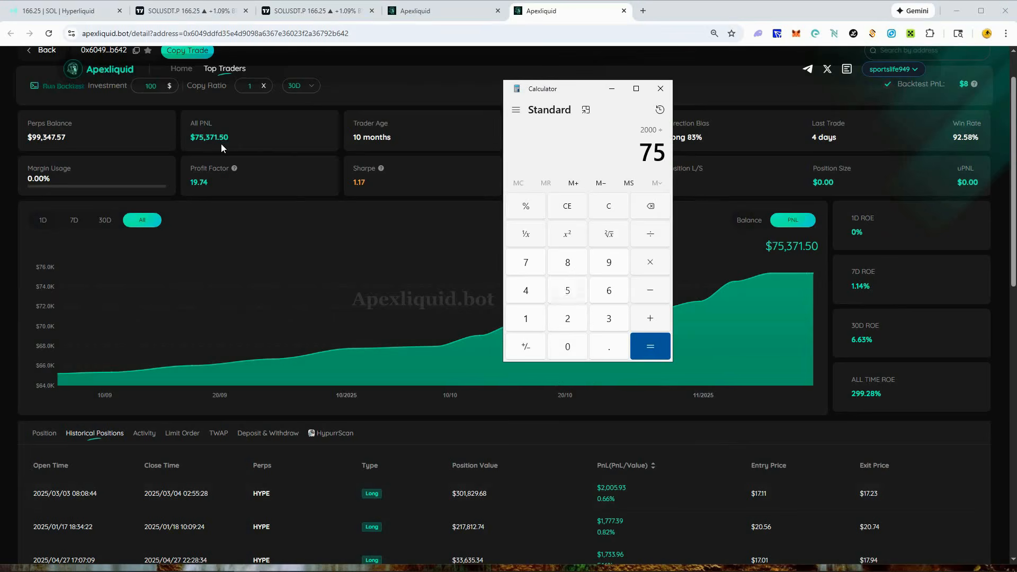
{"action": "left_click", "coordinate": [638, 342]}
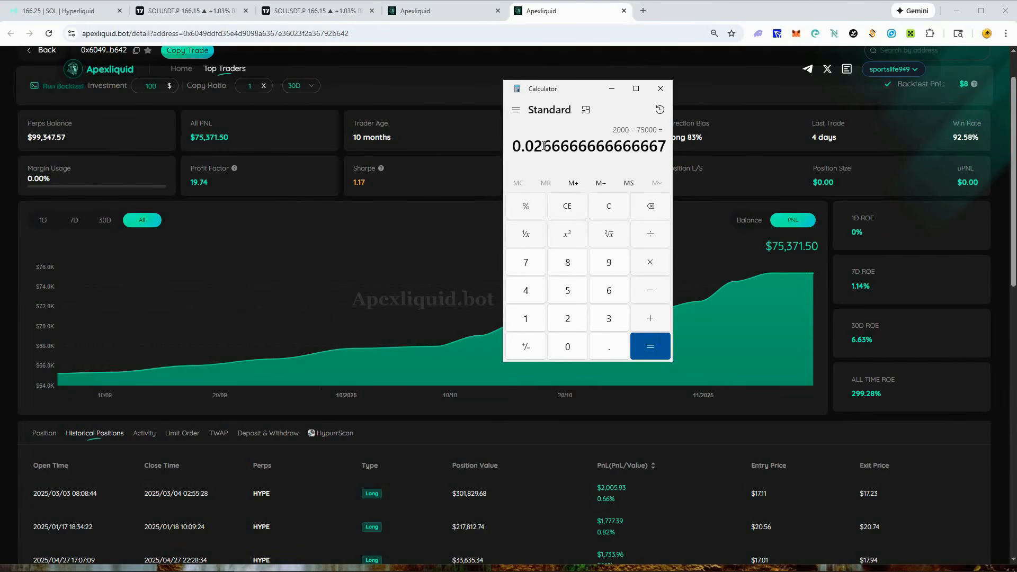
{"action": "mouse_move", "coordinate": [533, 144]}
{"action": "left_mouse_down"}
{"action": "mouse_move", "coordinate": [662, 142]}
{"action": "mouse_move", "coordinate": [514, 149]}
{"action": "left_mouse_up"}
- Calculate 50000 ÷ 75000 in Calculator as an example of one trade dominating the total PnL, then return to the trader's page
{"action": "left_click", "coordinate": [599, 209]}
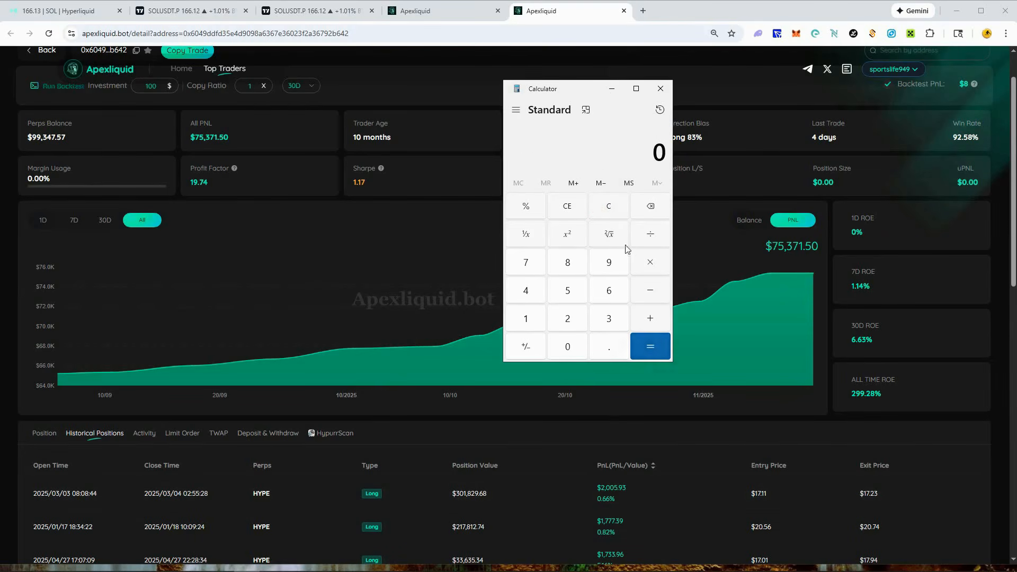
{"action": "type", "text": "500000"}
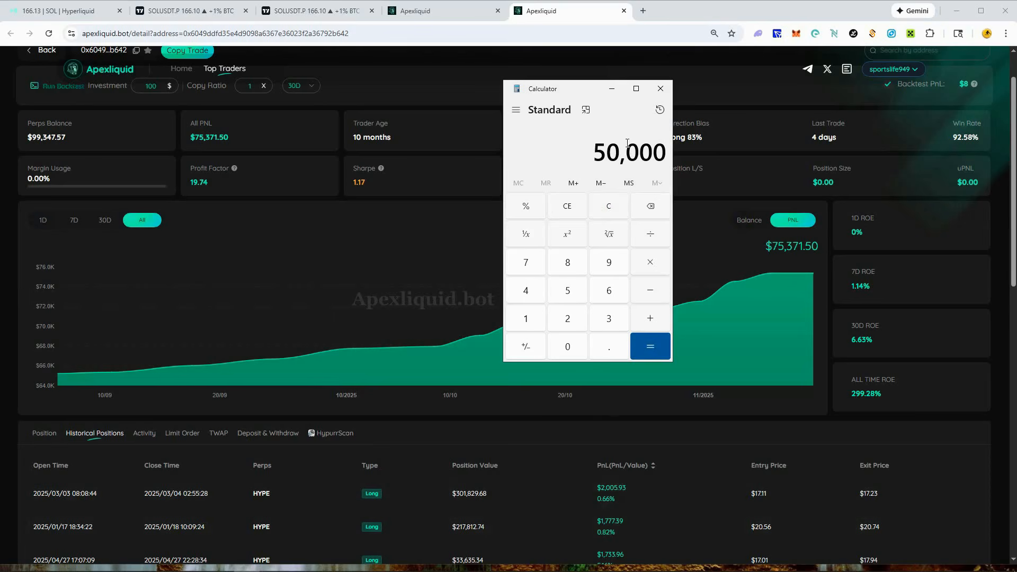
{"action": "key", "text": "slash"}
{"action": "type", "text": "75000"}
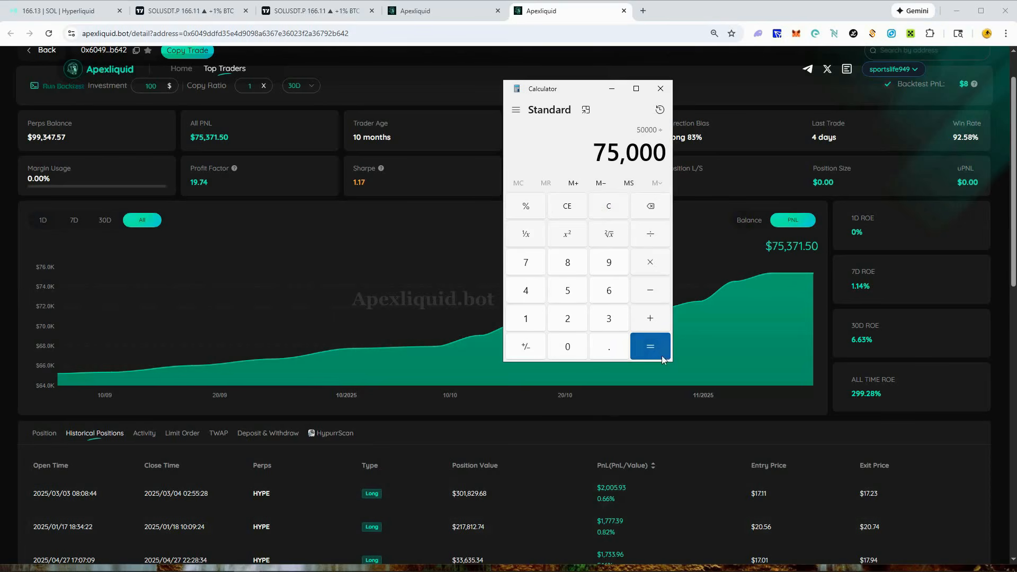
{"action": "left_click", "coordinate": [662, 359]}
{"action": "left_click_drag", "start_coordinate": [524, 144], "coordinate": [661, 144]}
{"action": "left_click", "coordinate": [657, 144]}
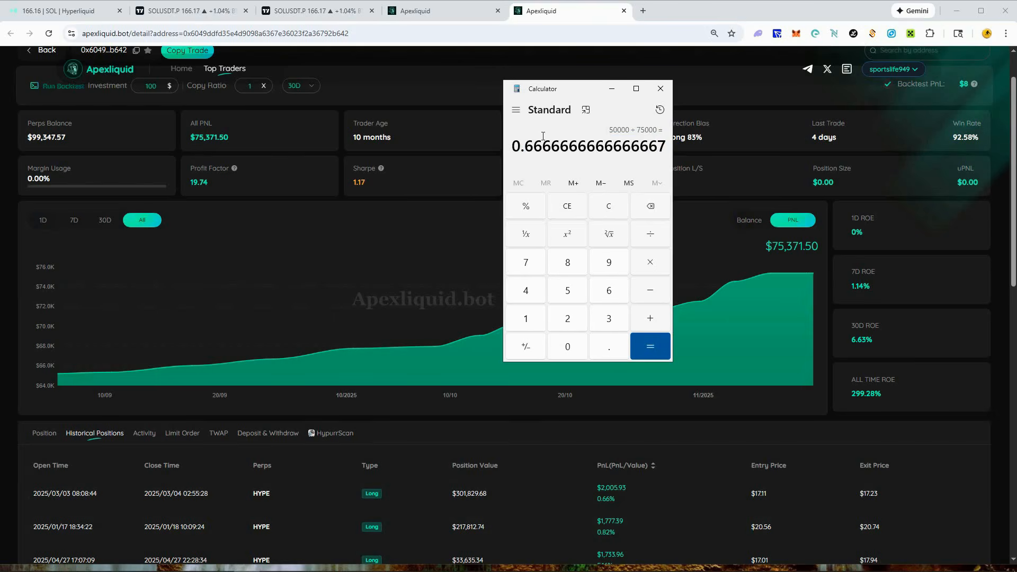
{"action": "left_click", "coordinate": [607, 206]}
{"action": "left_click", "coordinate": [612, 89]}
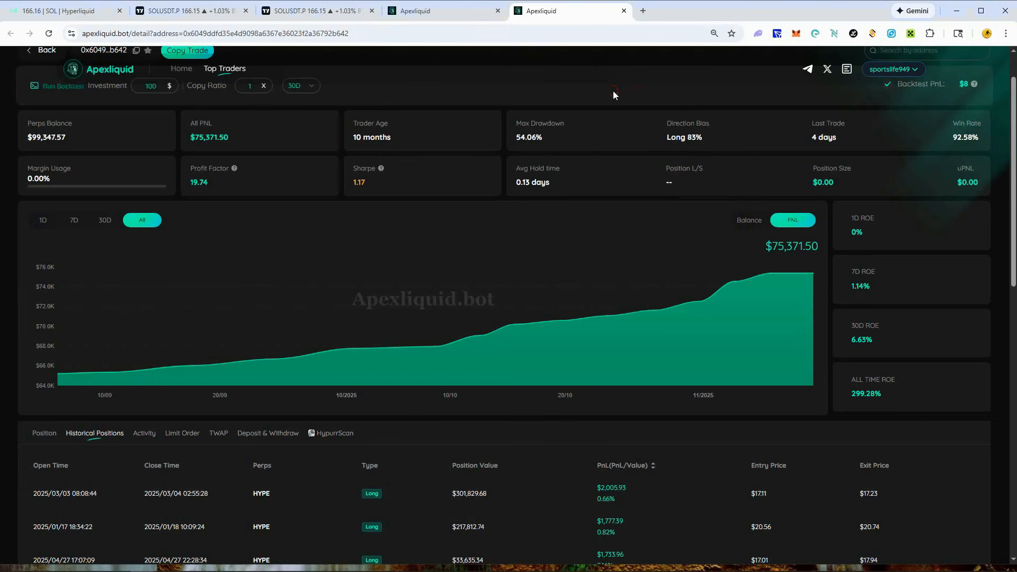
{"action": "left_click", "coordinate": [981, 11]}
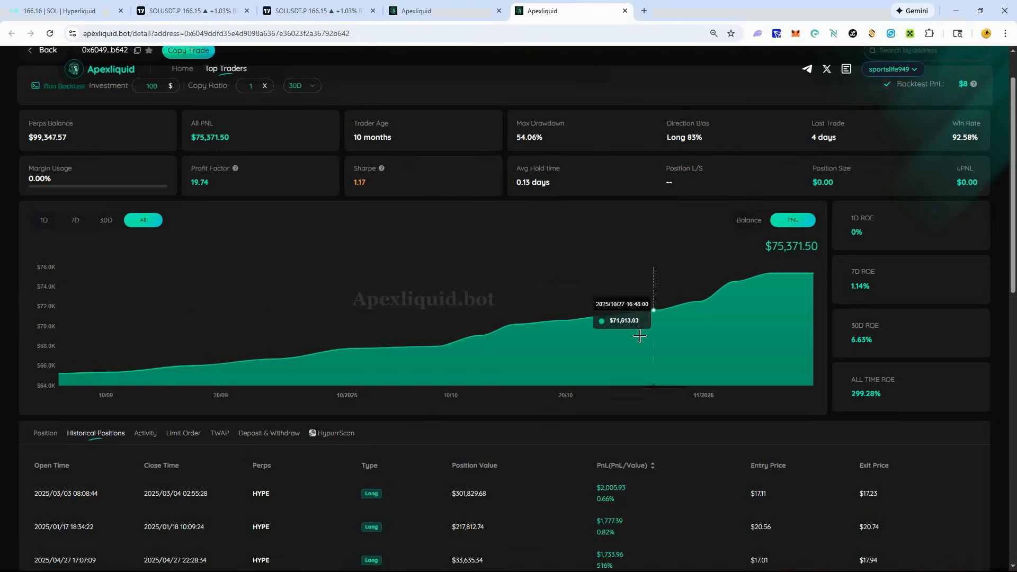
- Review the trader's historical positions sorted by PnL together with the overall statistics and the all-time PnL chart
{"action": "scroll", "coordinate": [697, 443], "scroll_direction": "down", "scroll_amount": 7}
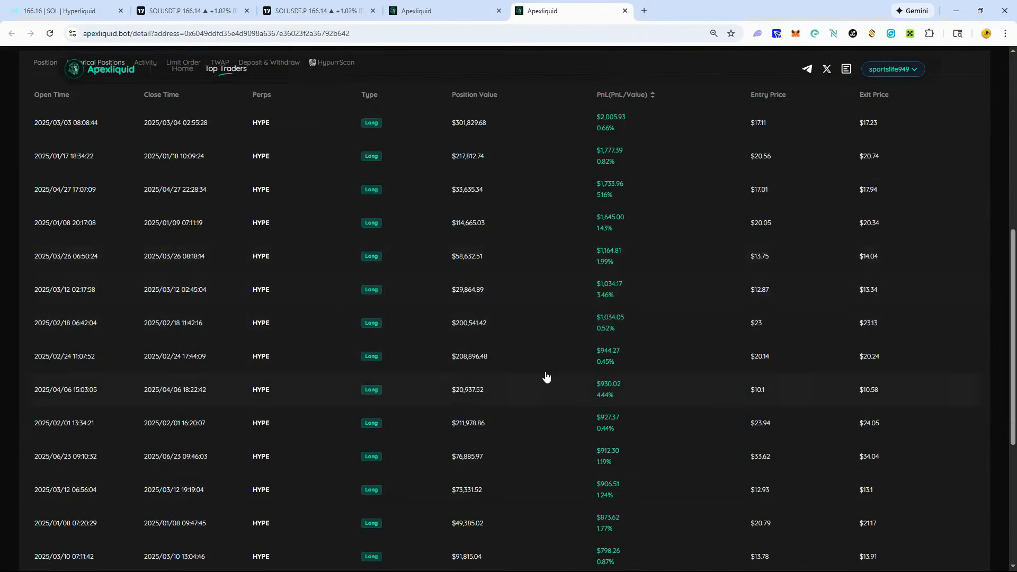
{"action": "scroll", "coordinate": [541, 458], "scroll_direction": "down", "scroll_amount": 1}
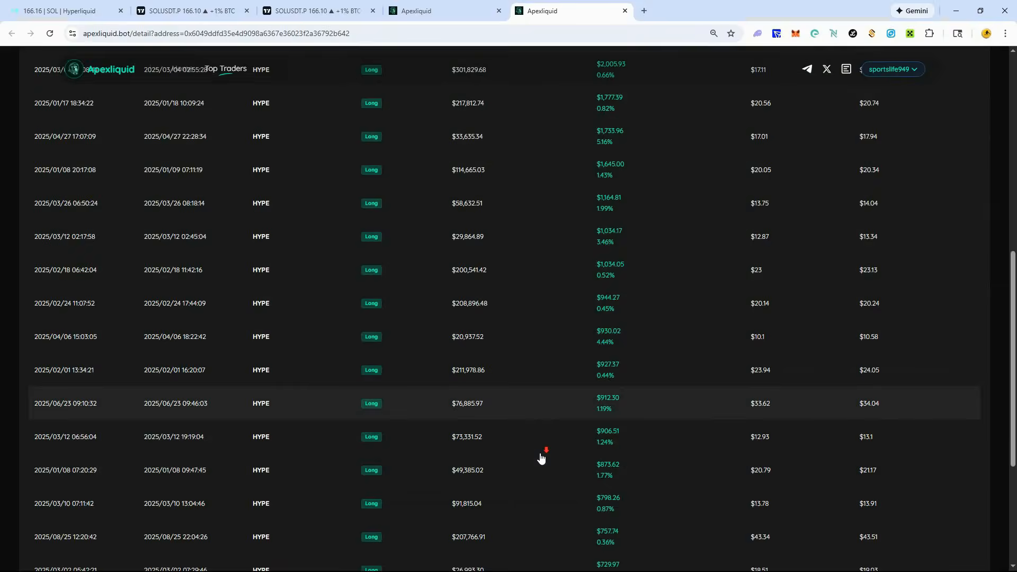
{"action": "scroll", "coordinate": [511, 420], "scroll_direction": "up", "scroll_amount": 2}
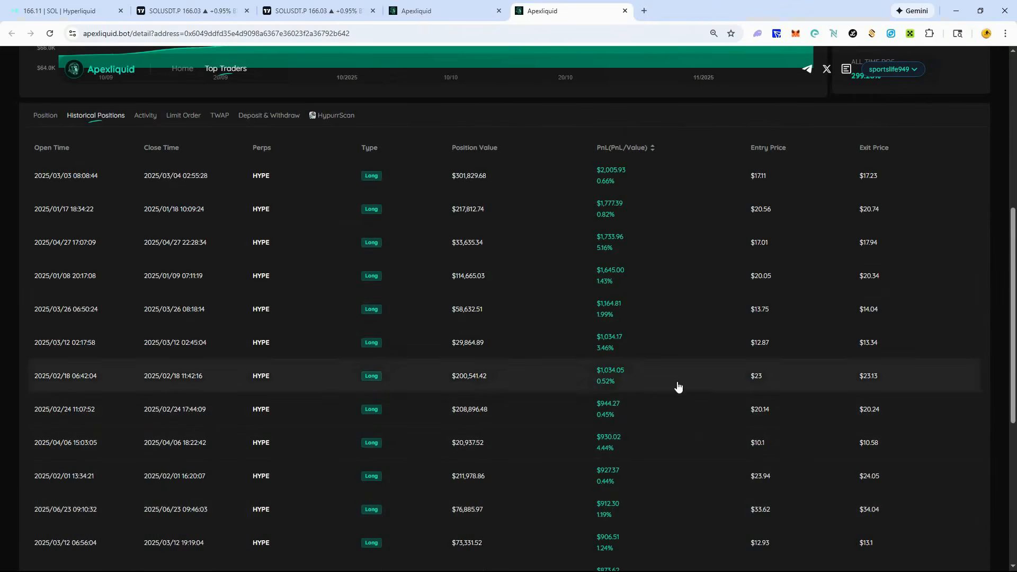
{"action": "scroll", "coordinate": [627, 453], "scroll_direction": "up", "scroll_amount": 1}
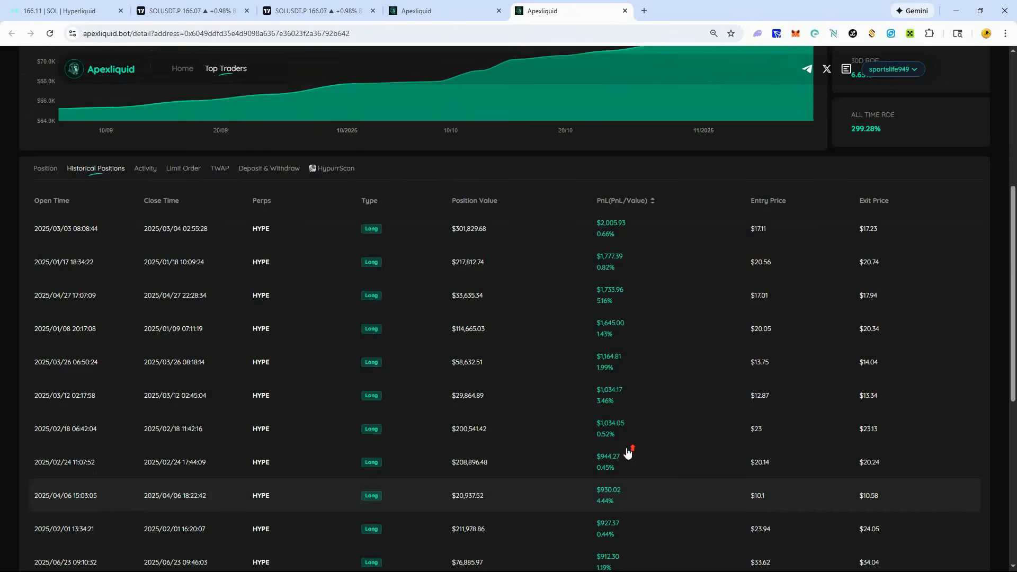
{"action": "scroll", "coordinate": [627, 453], "scroll_direction": "up", "scroll_amount": 5}
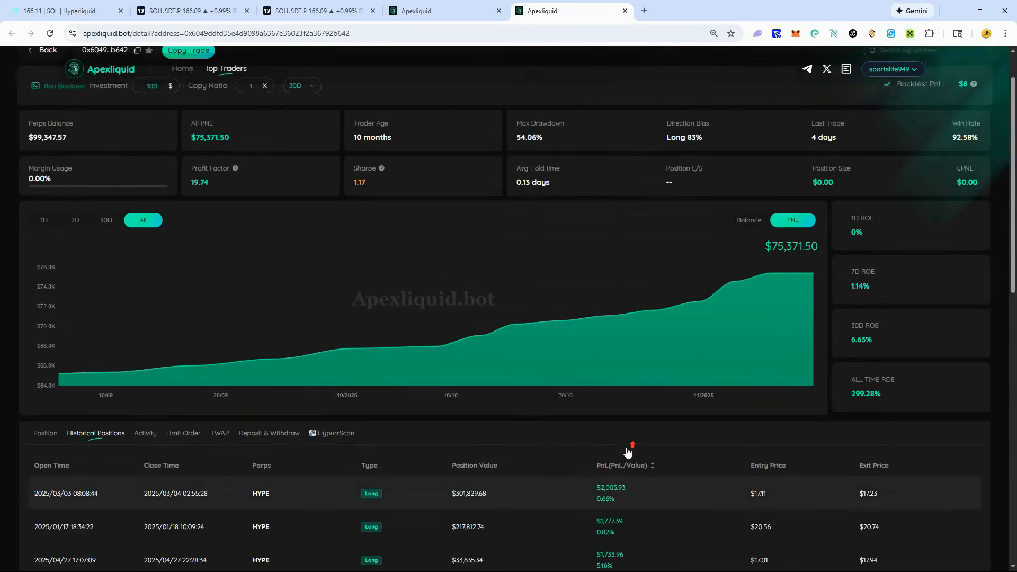
{"action": "scroll", "coordinate": [628, 452], "scroll_direction": "up", "scroll_amount": 1}
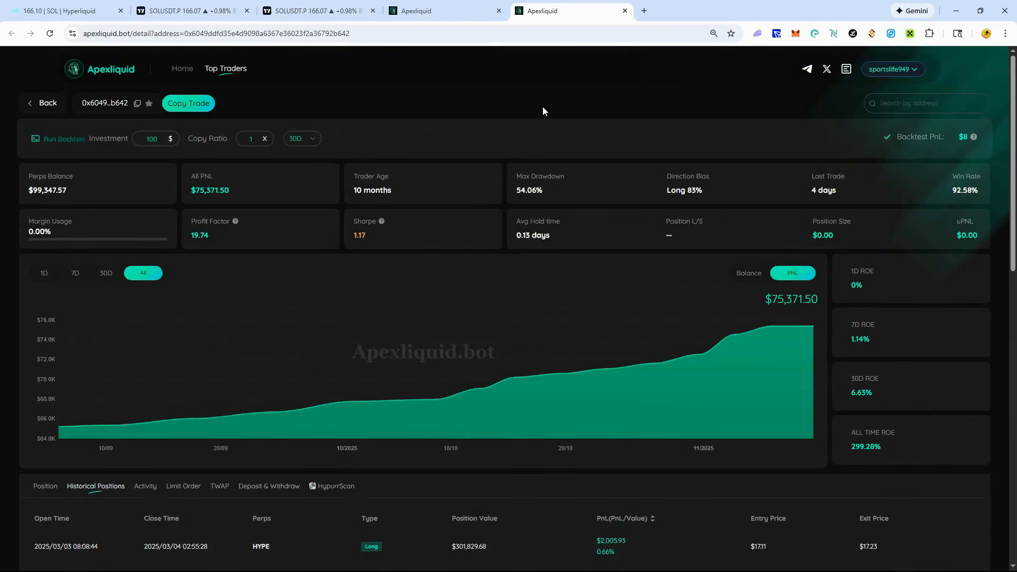
{"action": "scroll", "coordinate": [847, 361], "scroll_direction": "down", "scroll_amount": 4}
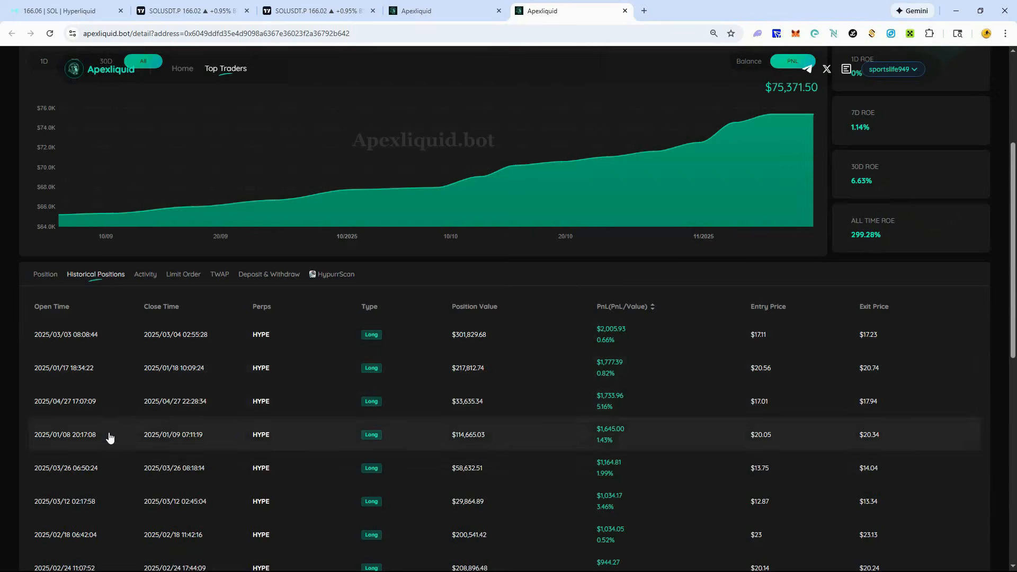
{"action": "scroll", "coordinate": [106, 494], "scroll_direction": "down", "scroll_amount": 1}
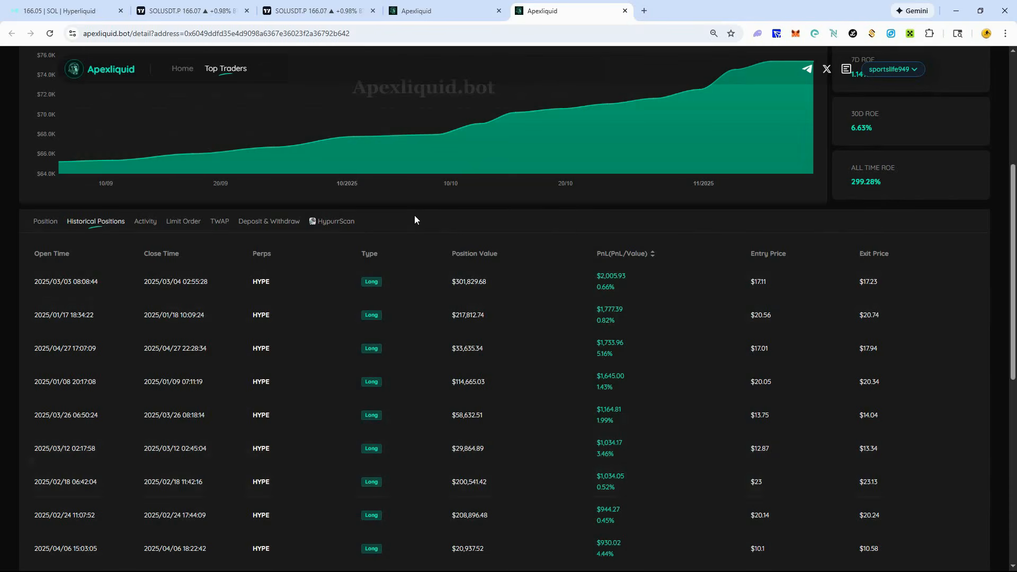
{"action": "scroll", "coordinate": [159, 395], "scroll_direction": "down", "scroll_amount": 2}
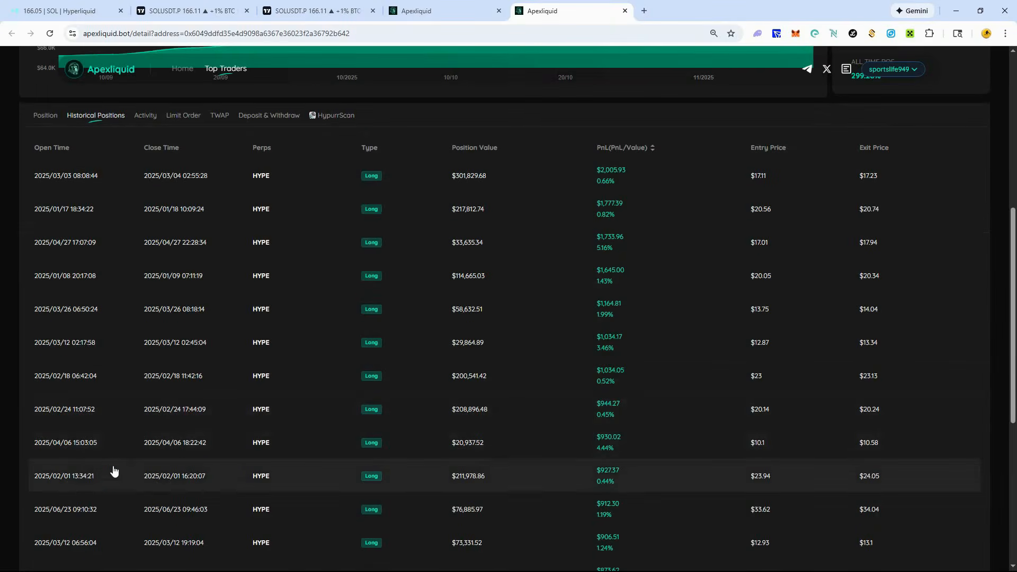
- View the trader's statistics and PnL chart for the 1D period and for the 7D period
{"action": "scroll", "coordinate": [451, 485], "scroll_direction": "up", "scroll_amount": 7}
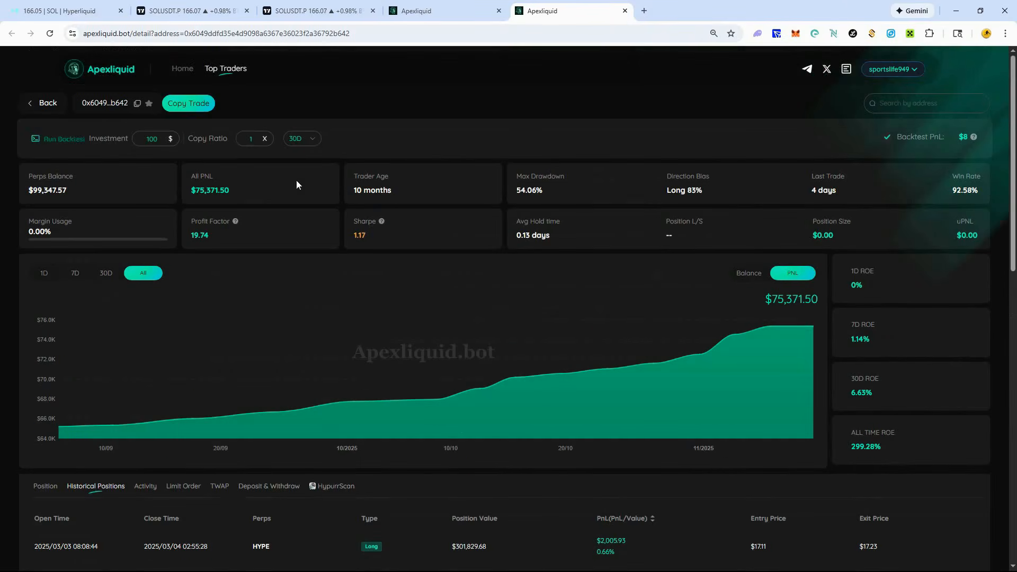
{"action": "left_click", "coordinate": [44, 272]}
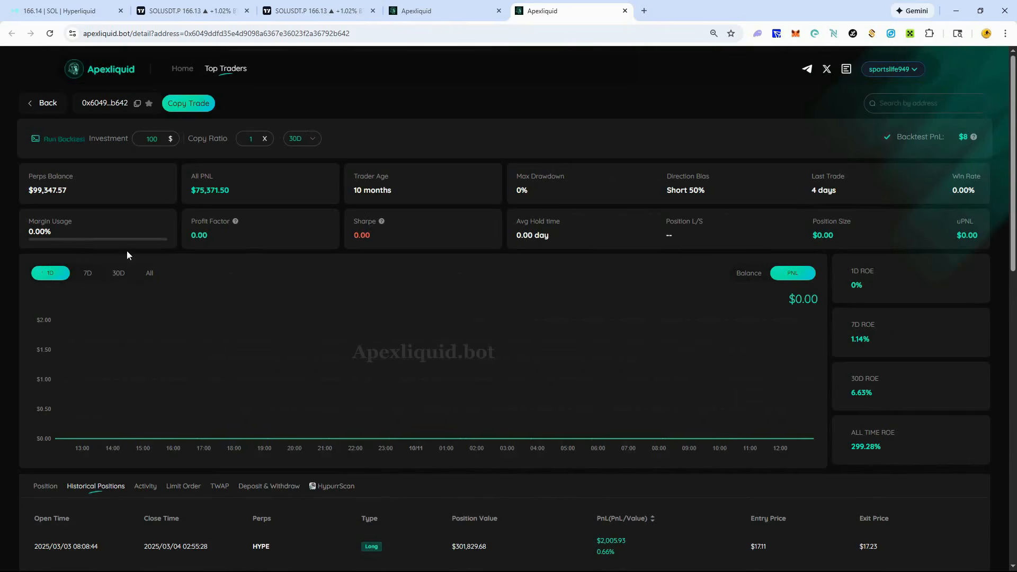
{"action": "left_click", "coordinate": [93, 275]}
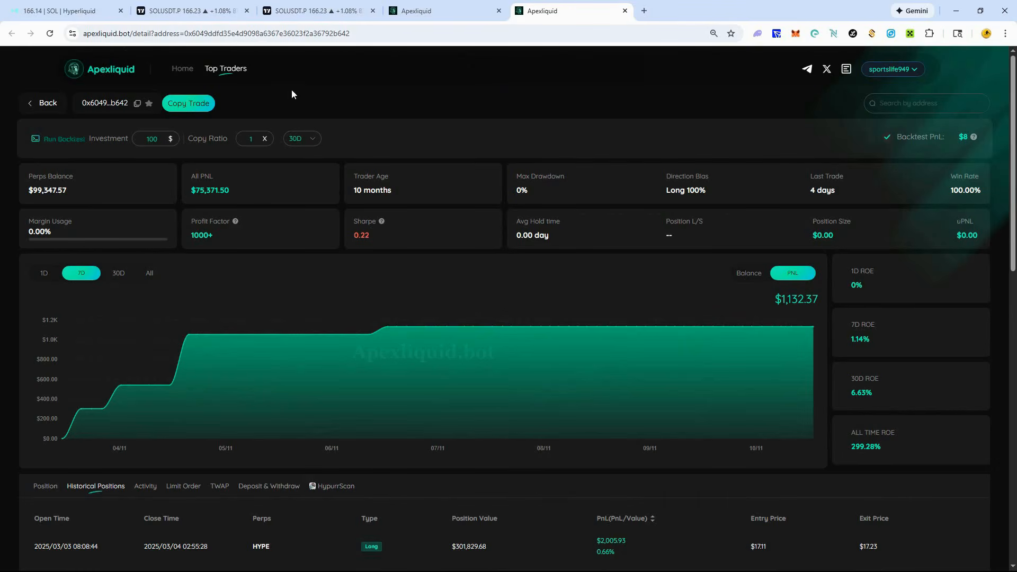
- Copy the trader's wallet address and start adding a new copy trade in the Apexliquid bot on Telegram
{"action": "left_click", "coordinate": [137, 103]}
{"action": "left_click", "coordinate": [182, 105]}
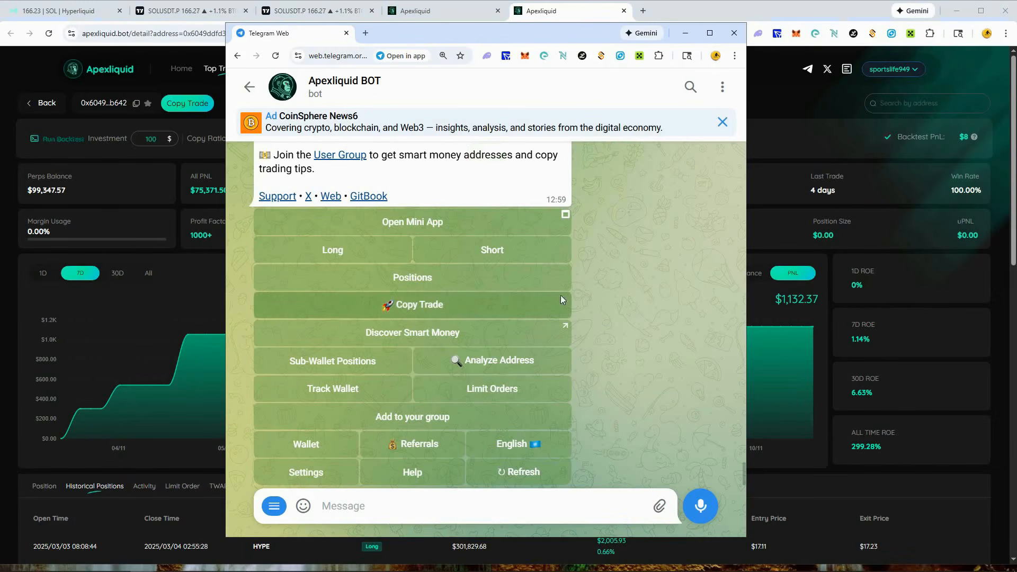
{"action": "left_click", "coordinate": [413, 304]}
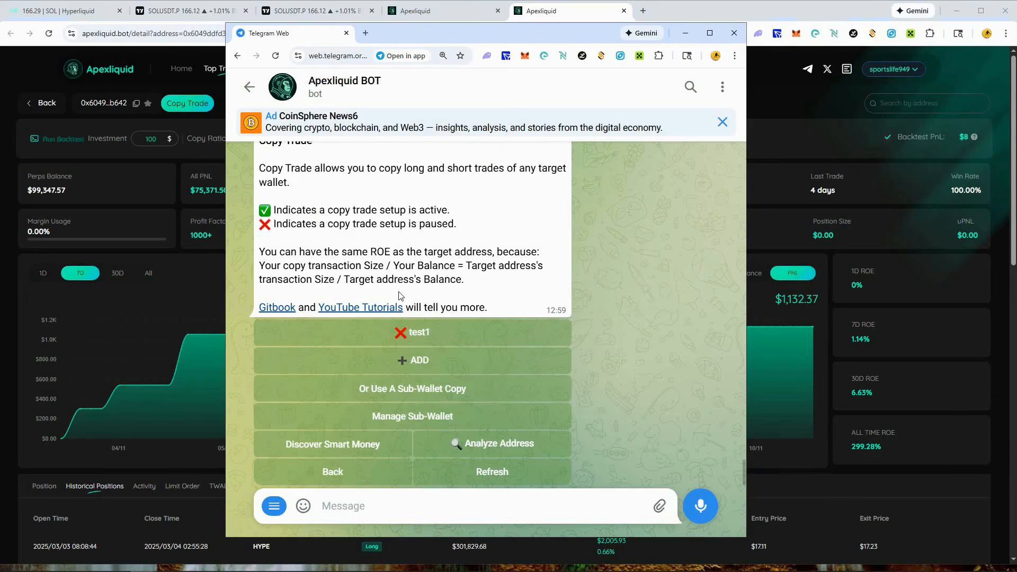
{"action": "left_click", "coordinate": [418, 363]}
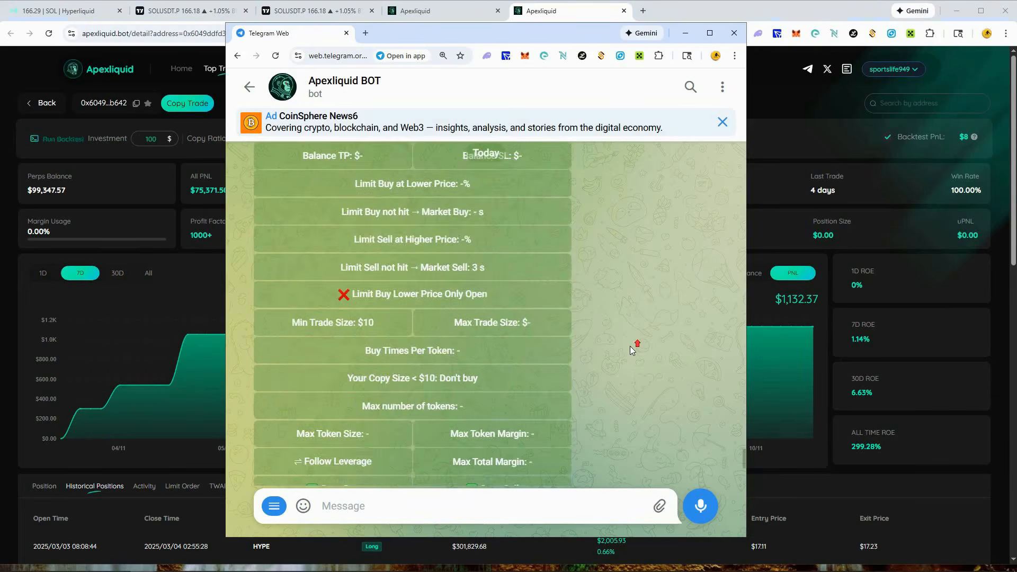
- Set the new copy trade's Target Wallet to the copied trader address and send it to the bot
{"action": "scroll", "coordinate": [627, 346], "scroll_direction": "up", "scroll_amount": 6}
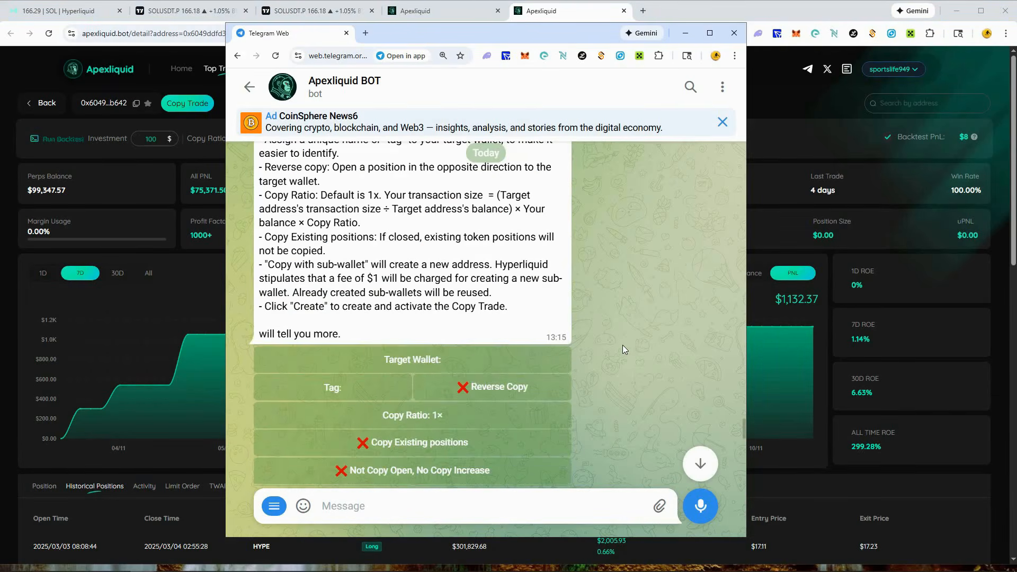
{"action": "scroll", "coordinate": [621, 344], "scroll_direction": "up", "scroll_amount": 2}
{"action": "scroll", "coordinate": [621, 344], "scroll_direction": "down", "scroll_amount": 4}
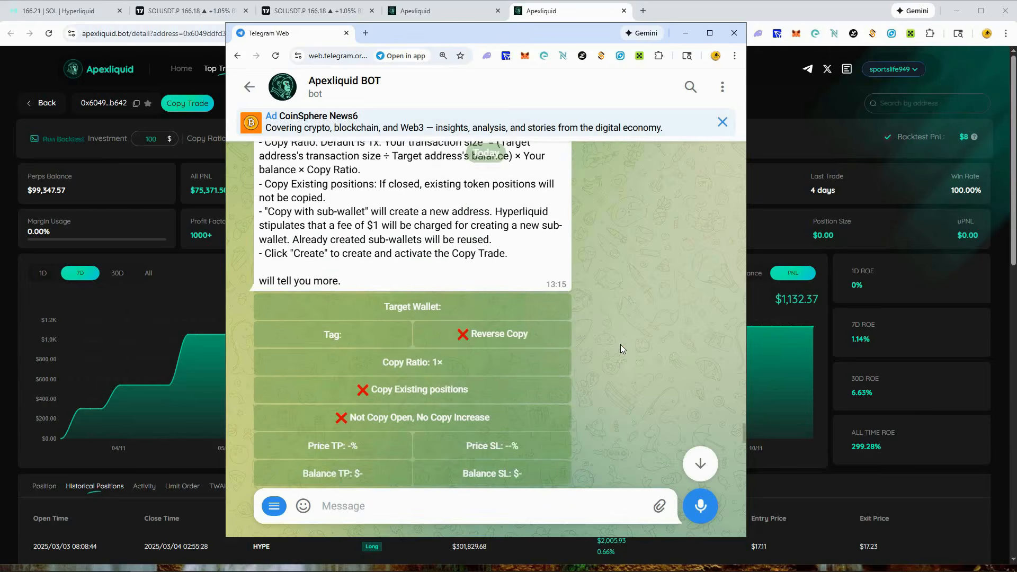
{"action": "scroll", "coordinate": [622, 347], "scroll_direction": "down", "scroll_amount": 1}
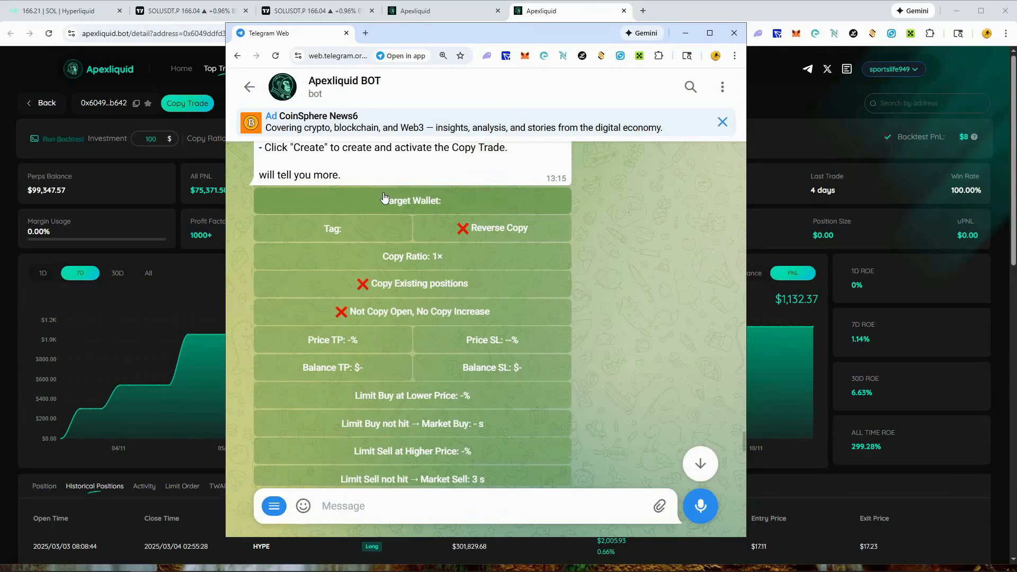
{"action": "left_click", "coordinate": [418, 199]}
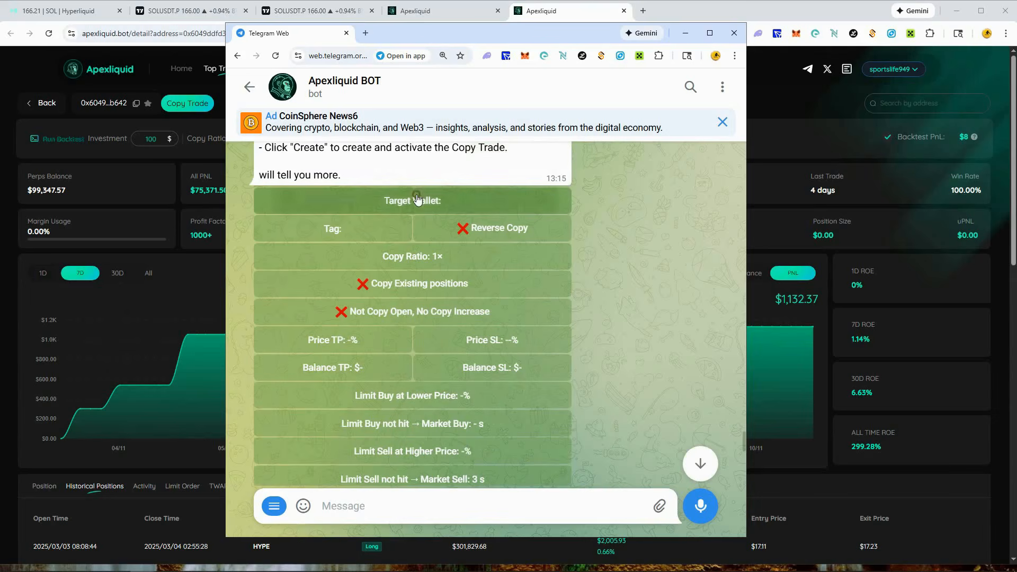
{"action": "left_click", "coordinate": [350, 507]}
{"action": "type", "text": "0x6049ddfd35e4d9098a6367e36023f2a36792b642"}
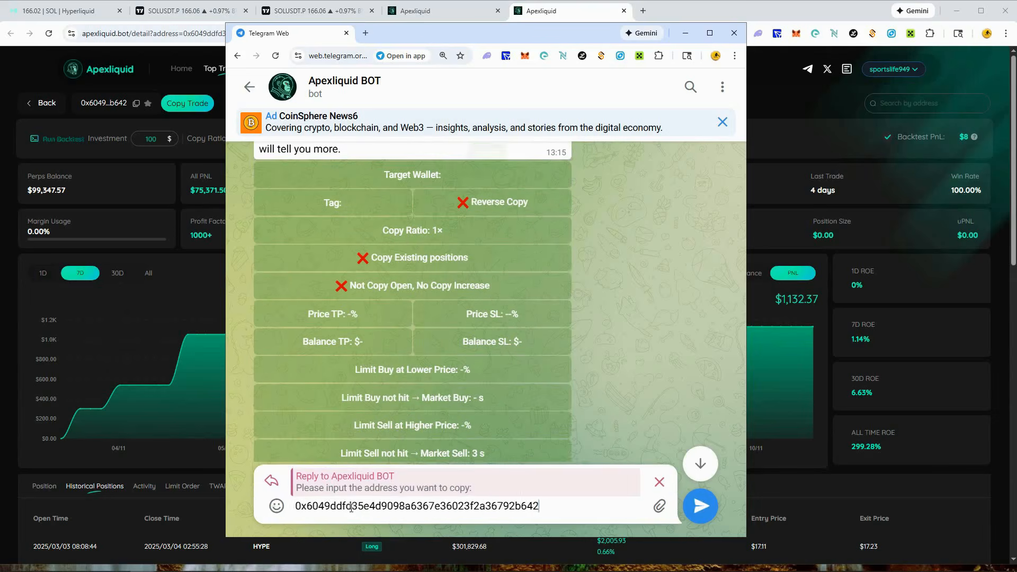
{"action": "left_click", "coordinate": [709, 503]}
- Review the new copy trade's settings, from Target Wallet and Copy Ratio through the limit and trade size options to Create CopyTrade
{"action": "scroll", "coordinate": [479, 265], "scroll_direction": "up", "scroll_amount": 4}
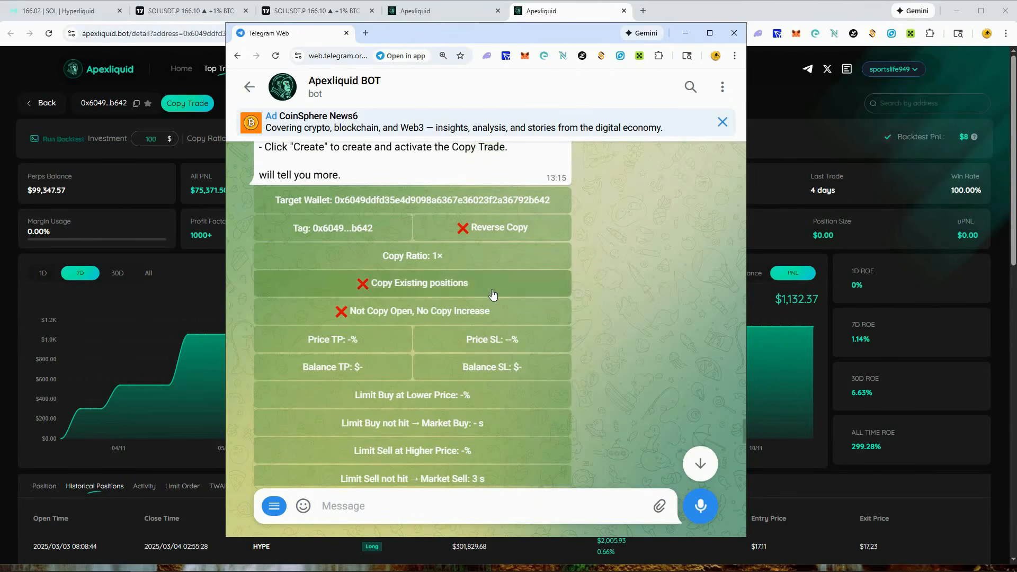
{"action": "scroll", "coordinate": [493, 295], "scroll_direction": "down", "scroll_amount": 9}
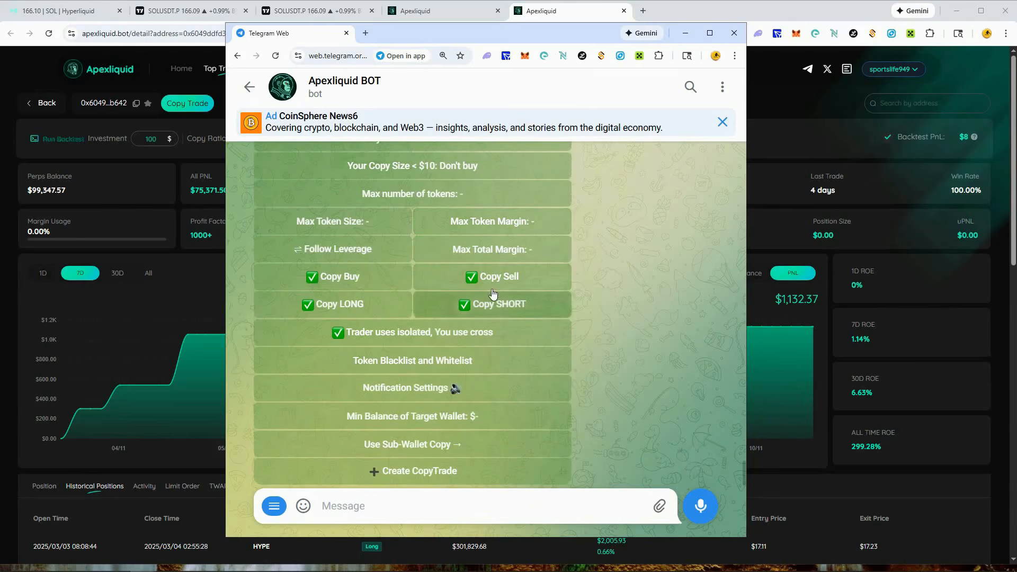
{"action": "scroll", "coordinate": [542, 345], "scroll_direction": "up", "scroll_amount": 10}
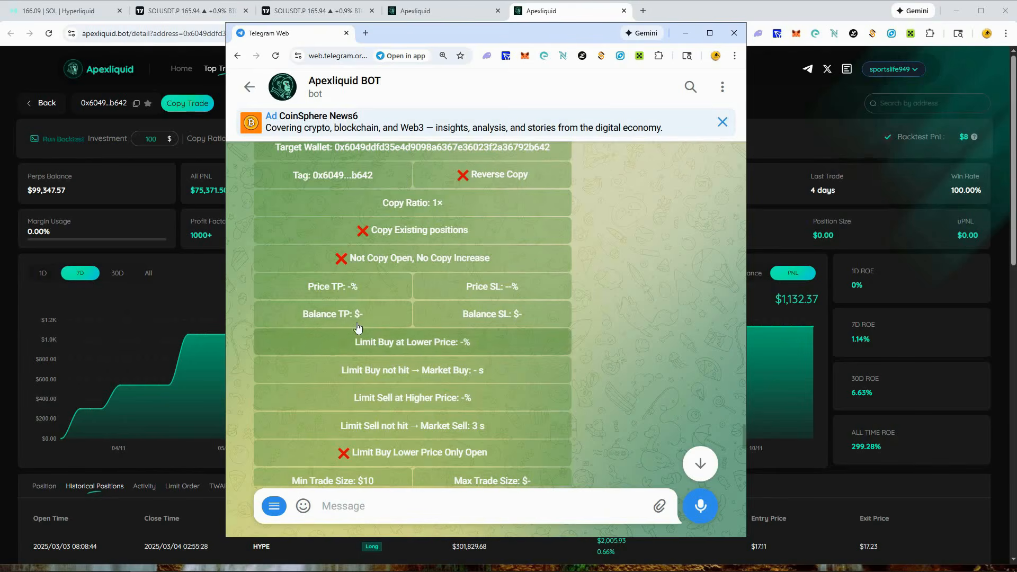
{"action": "scroll", "coordinate": [347, 344], "scroll_direction": "down", "scroll_amount": 1}
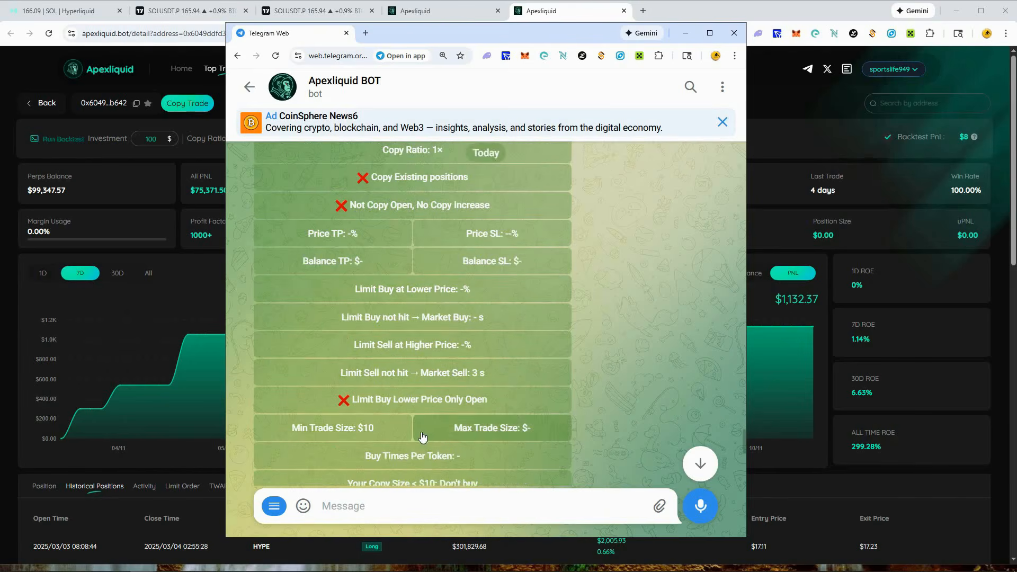
{"action": "scroll", "coordinate": [404, 208], "scroll_direction": "up", "scroll_amount": 1}
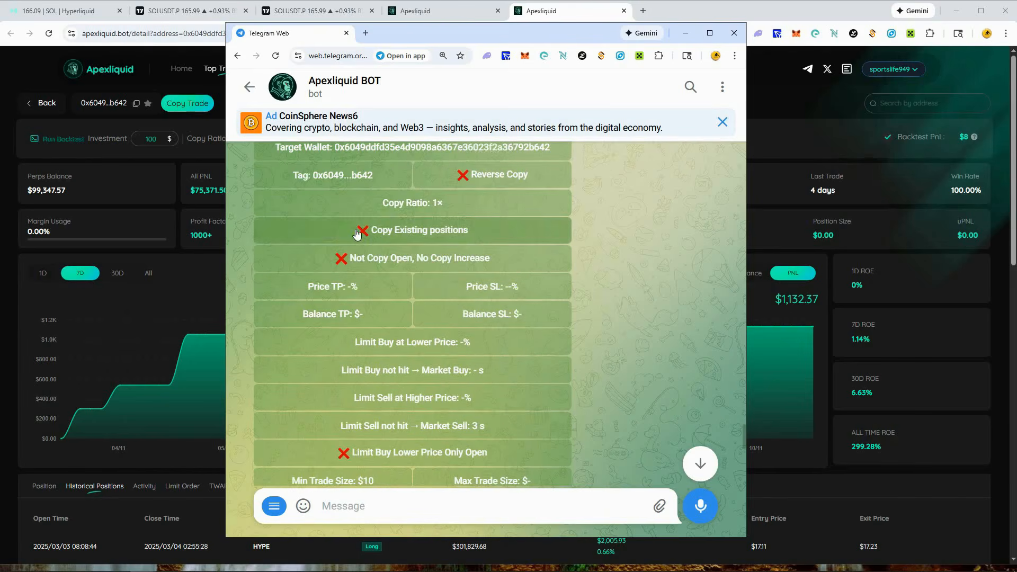
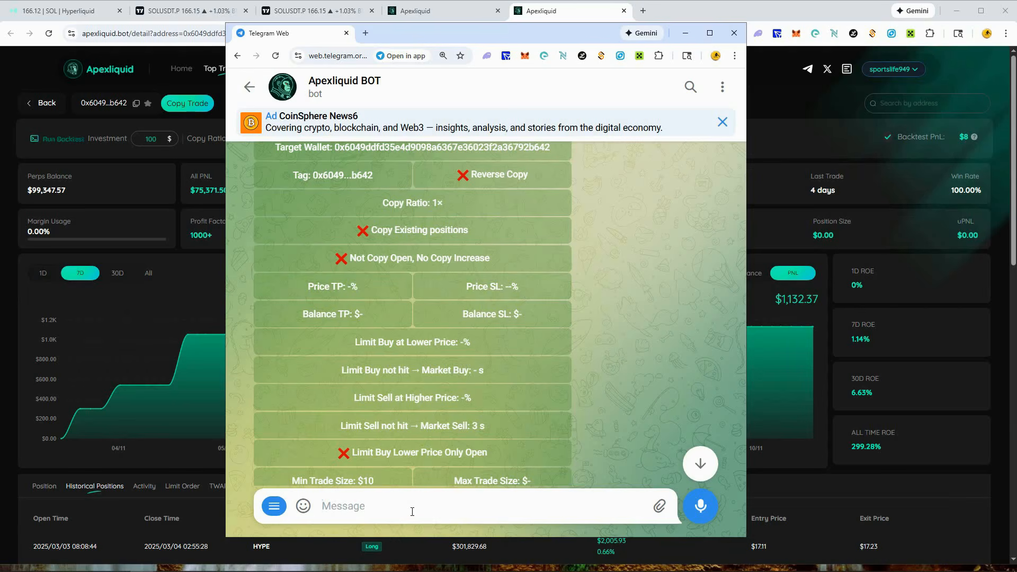
- Set the new copy trade's Price TP to 25% and its Price SL to 15%
{"action": "type", "text": "25"}
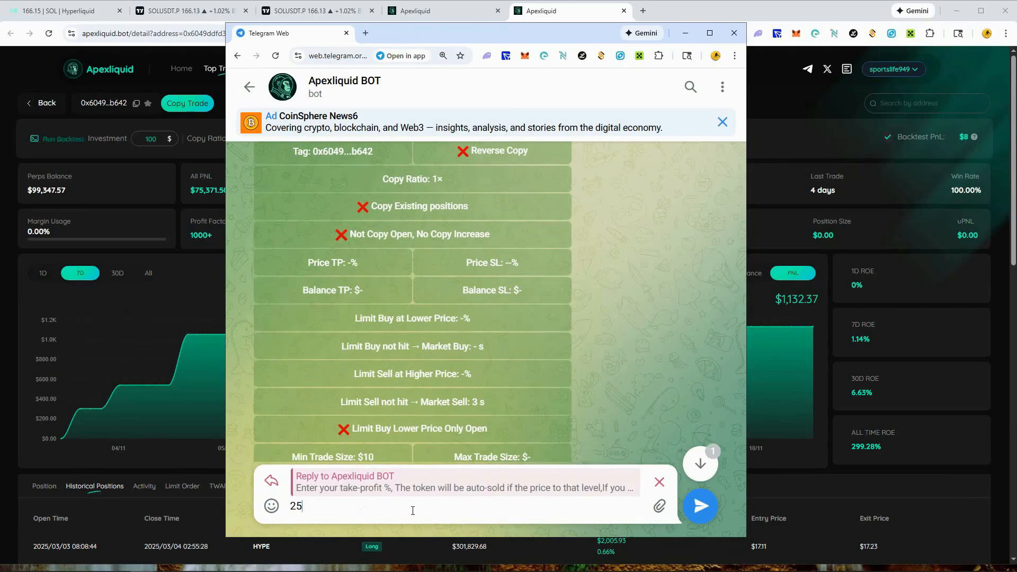
{"action": "left_click", "coordinate": [700, 506]}
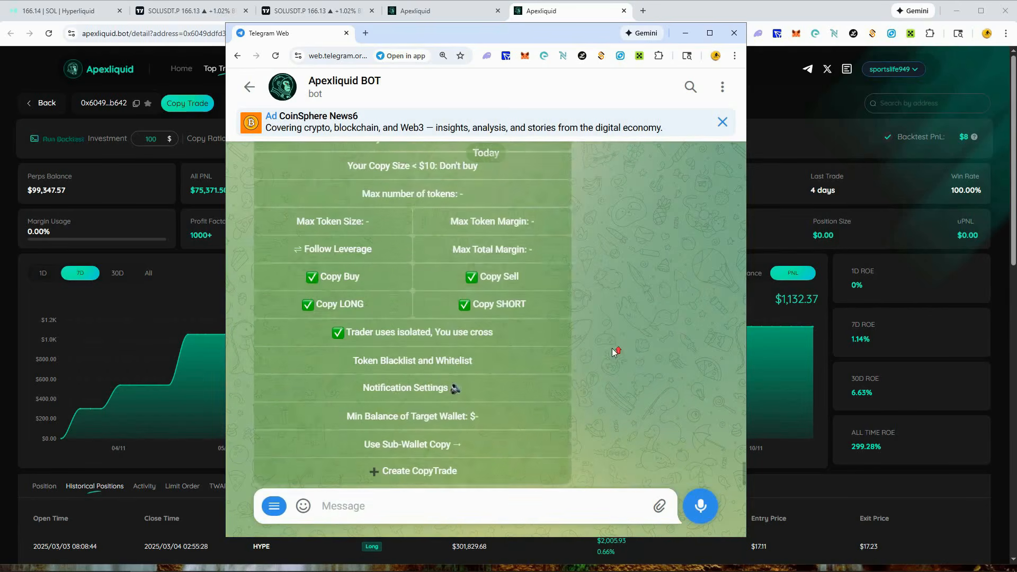
{"action": "scroll", "coordinate": [609, 342], "scroll_direction": "up", "scroll_amount": 5}
{"action": "scroll", "coordinate": [605, 332], "scroll_direction": "up", "scroll_amount": 1}
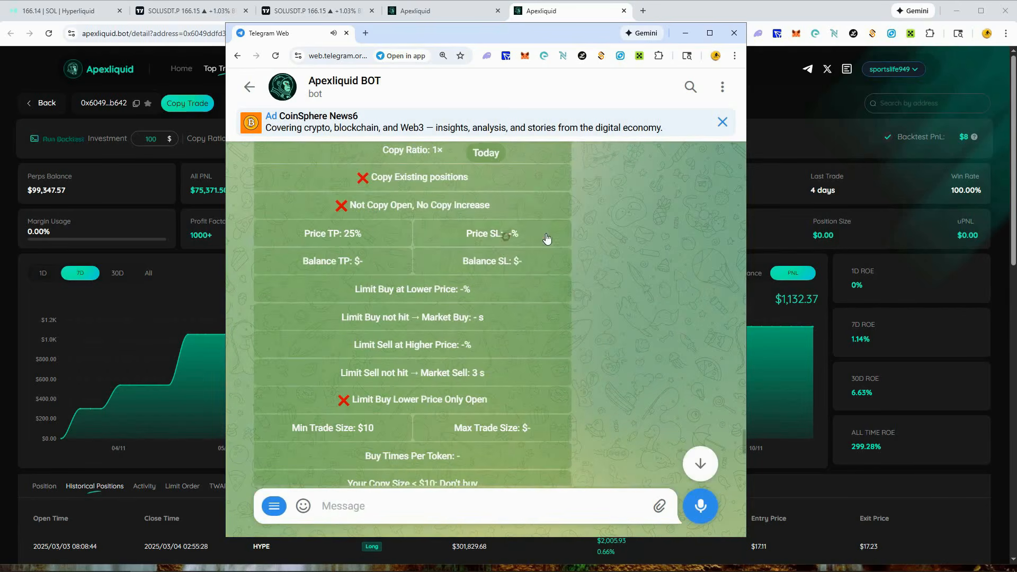
{"action": "left_click", "coordinate": [533, 504]}
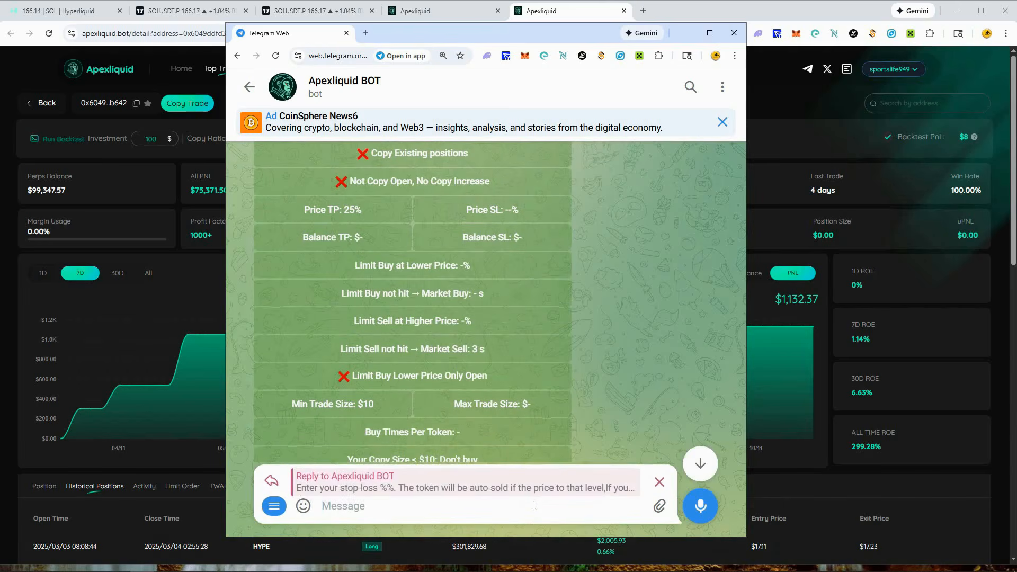
{"action": "type", "text": "15"}
{"action": "key", "text": "Return"}
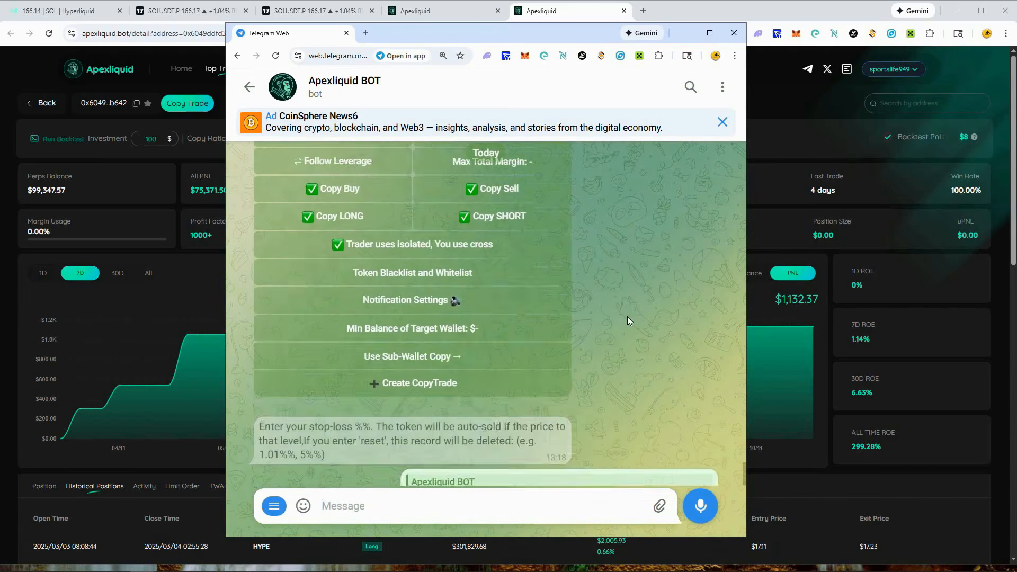
- Set the copy trade's Limit Buy at Lower Price to 1%
{"action": "scroll", "coordinate": [609, 334], "scroll_direction": "up", "scroll_amount": 5}
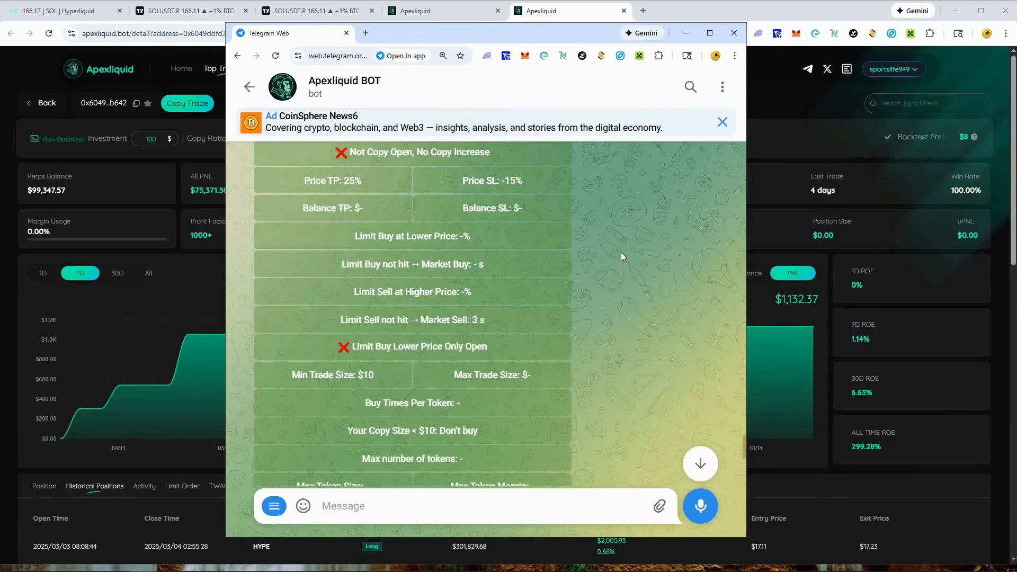
{"action": "left_click", "coordinate": [440, 512]}
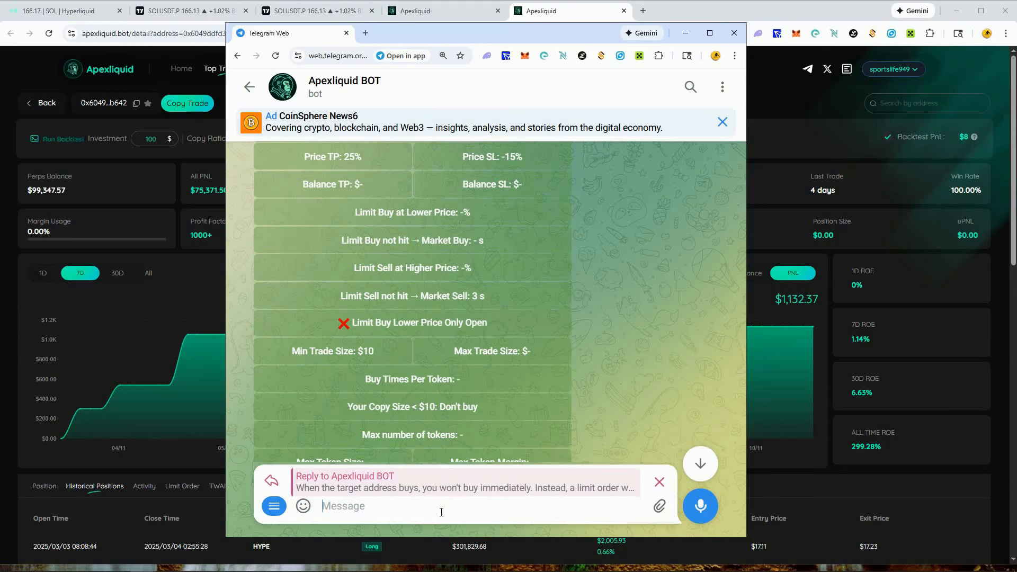
{"action": "type", "text": "1"}
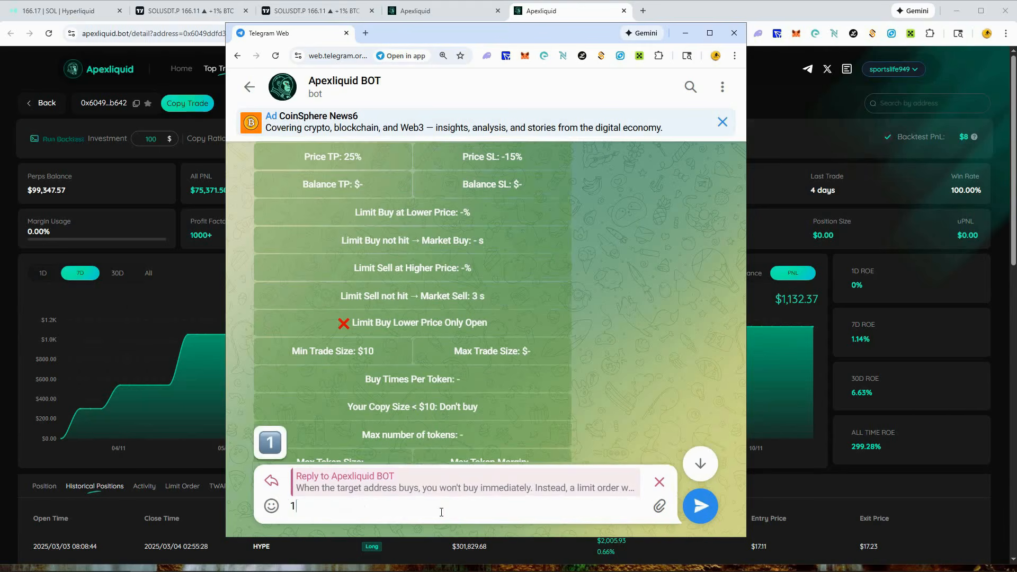
{"action": "type", "text": "5"}
{"action": "key", "text": "BackSpace"}
{"action": "type", "text": "%"}
{"action": "left_click", "coordinate": [700, 505]}
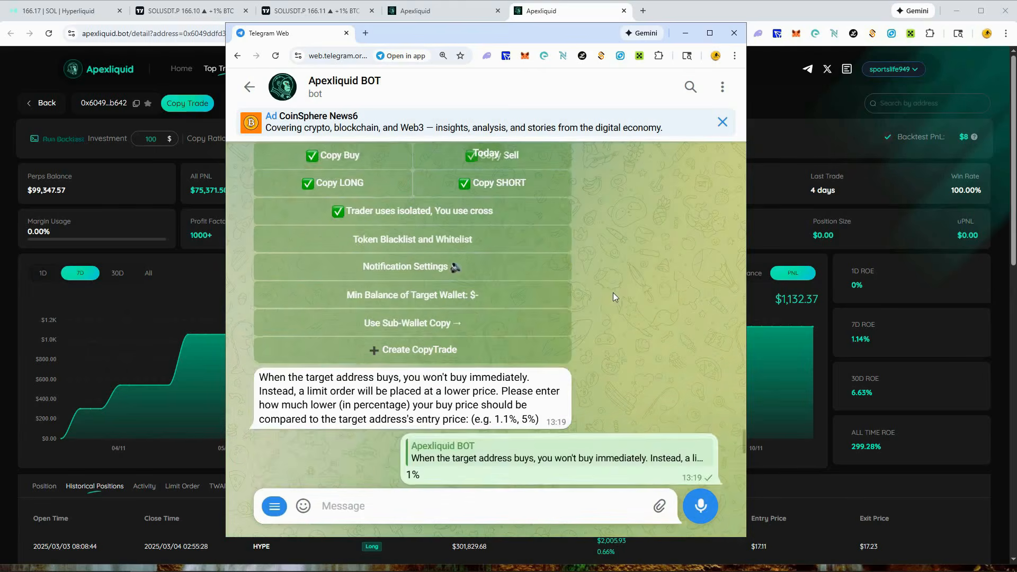
- Set the timeout for Limit Buy not hit → Market Buy to 1200 seconds
{"action": "scroll", "coordinate": [612, 293], "scroll_direction": "up", "scroll_amount": 5}
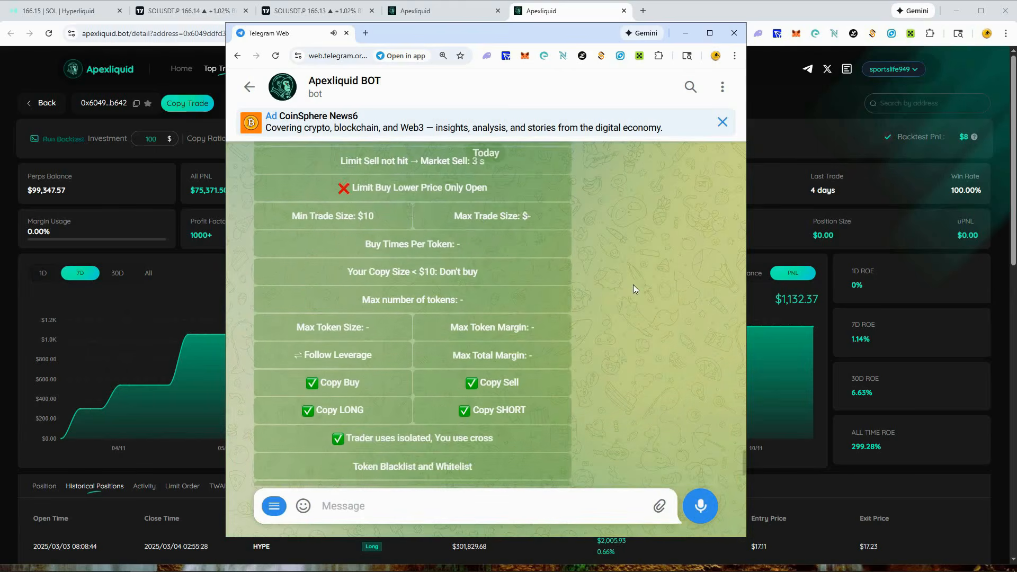
{"action": "scroll", "coordinate": [633, 284], "scroll_direction": "up", "scroll_amount": 2}
{"action": "scroll", "coordinate": [628, 282], "scroll_direction": "up", "scroll_amount": 2}
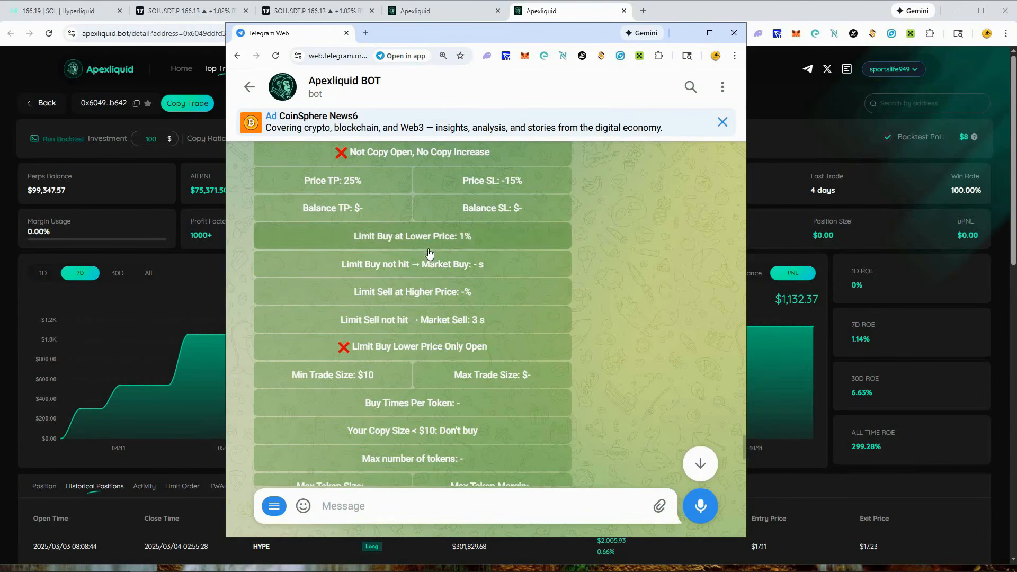
{"action": "left_click", "coordinate": [500, 265]}
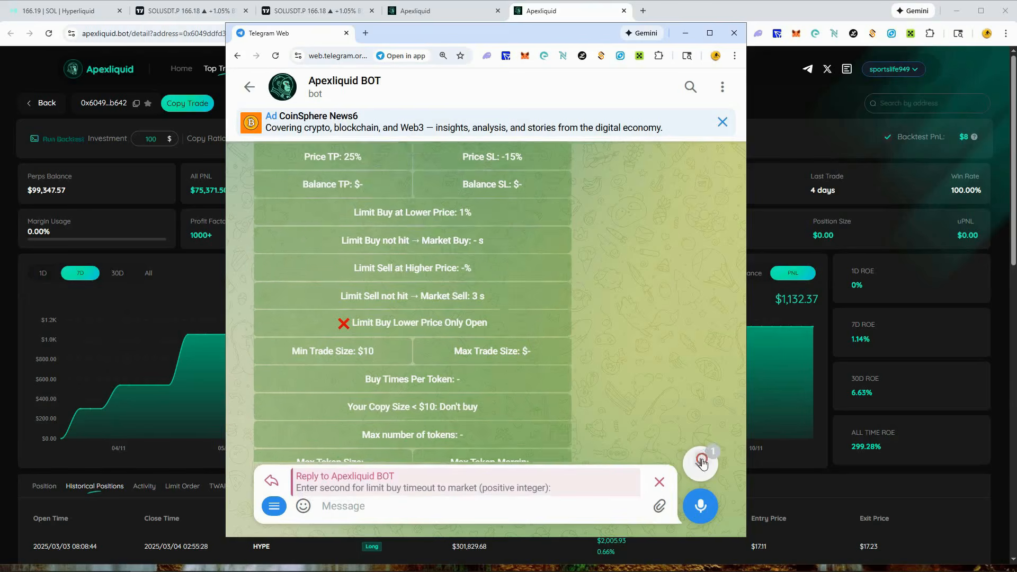
{"action": "left_click", "coordinate": [699, 457]}
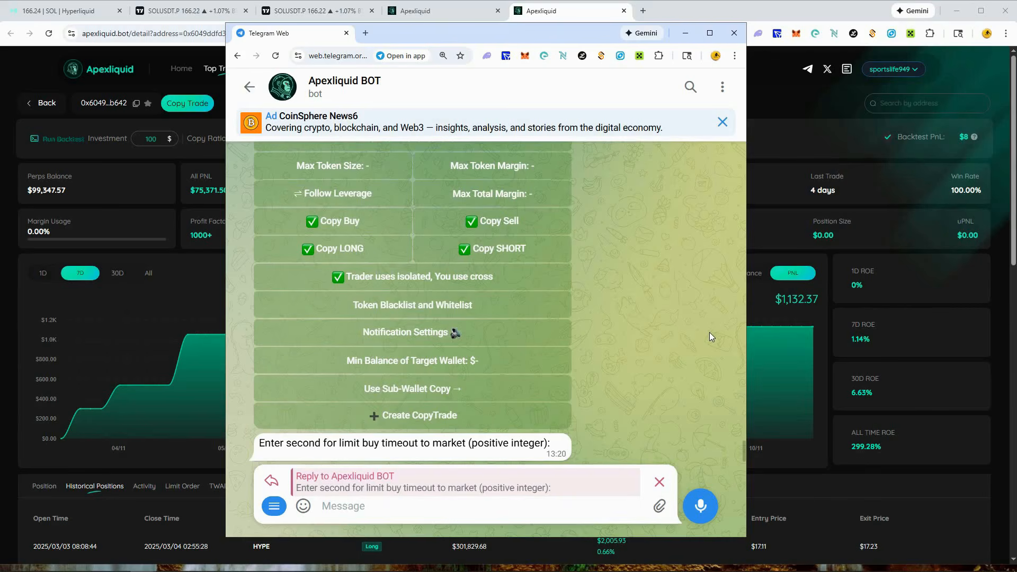
{"action": "left_click", "coordinate": [443, 504]}
{"action": "type", "text": "20m"}
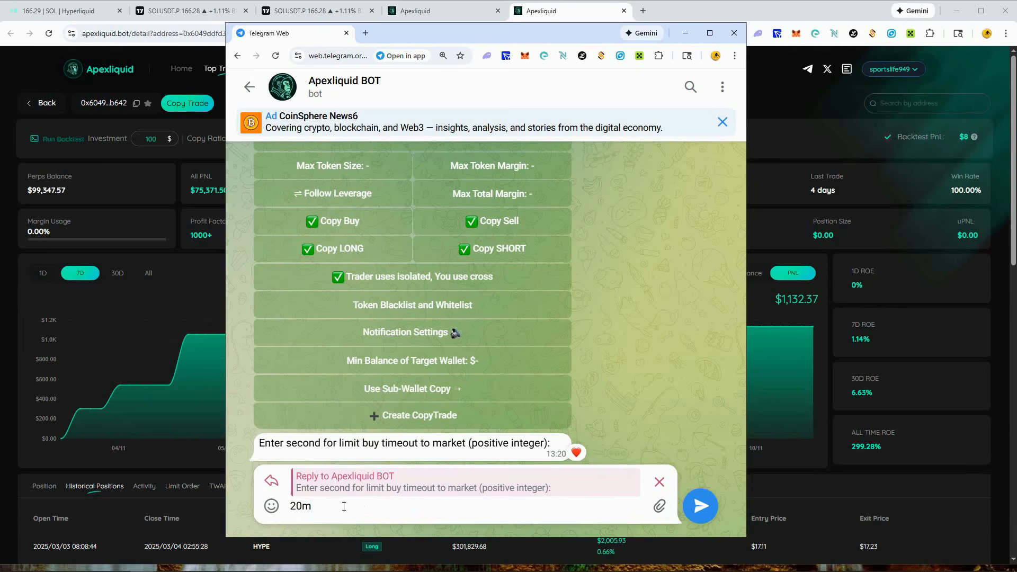
{"action": "left_click_drag", "start_coordinate": [321, 507], "coordinate": [296, 506]}
{"action": "type", "text": "1200"}
{"action": "left_click", "coordinate": [700, 506]}
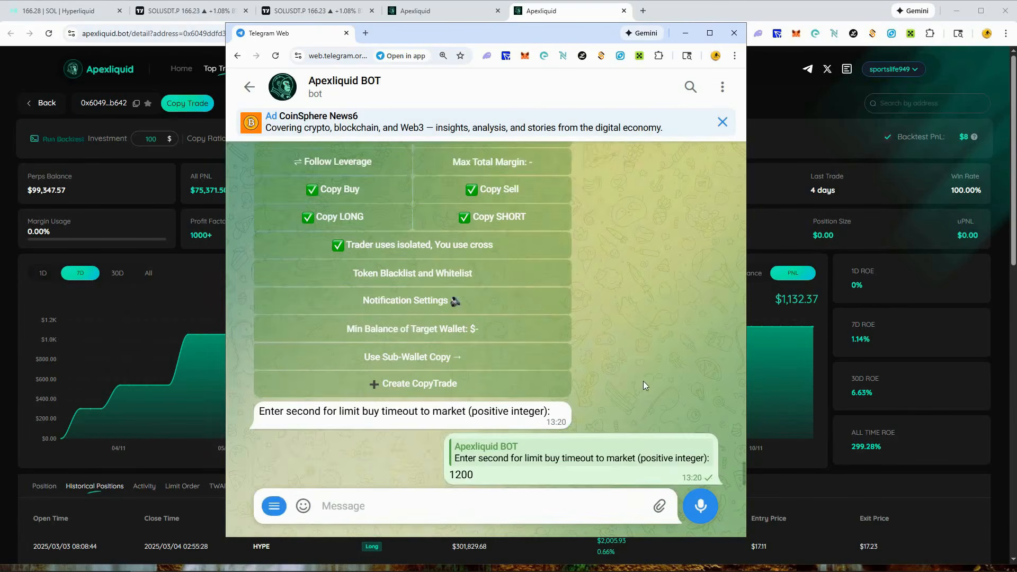
- Set the copy trade's Limit Sell at Higher Price to 30%
{"action": "scroll", "coordinate": [466, 350], "scroll_direction": "up", "scroll_amount": 2}
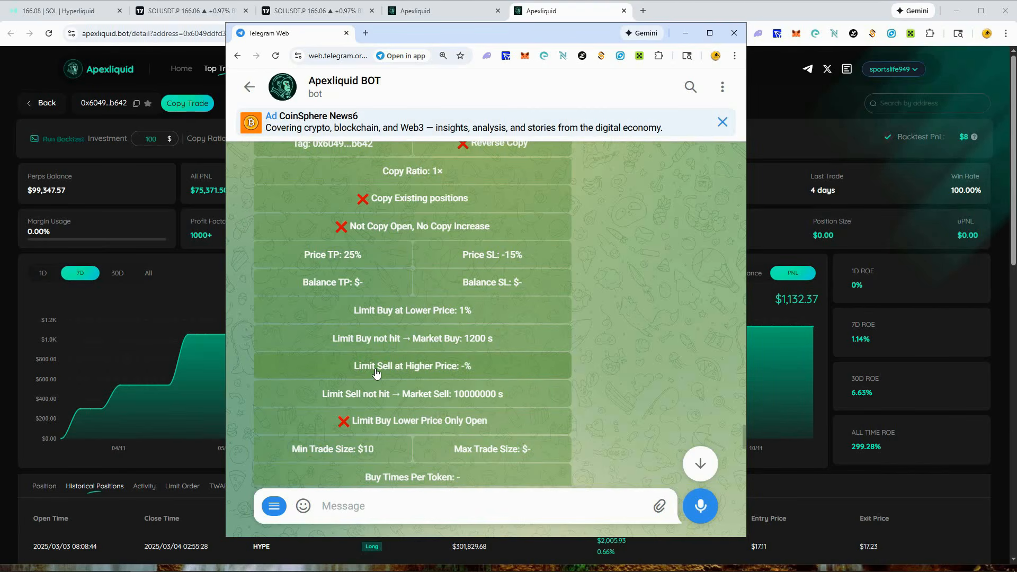
{"action": "left_click", "coordinate": [428, 508]}
{"action": "type", "text": "30"}
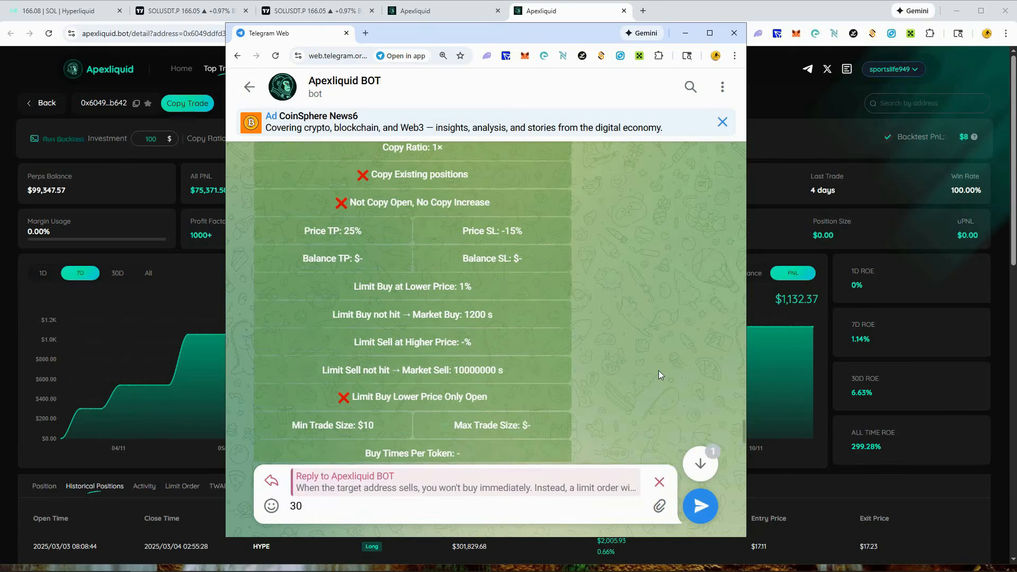
{"action": "key", "text": "Return"}
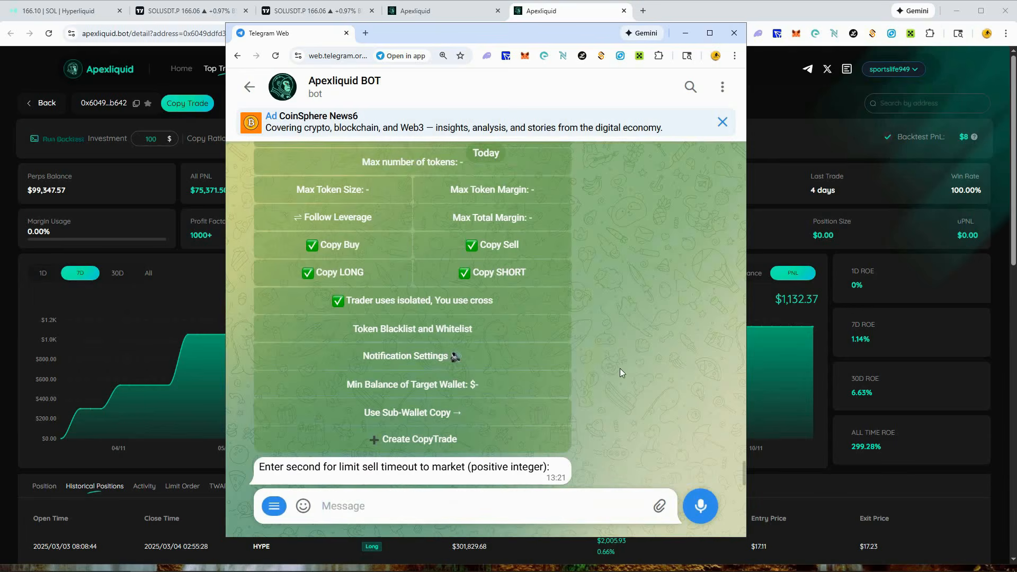
- Set the timeout for Limit Sell not hit → Market Sell to 1200 seconds
{"action": "scroll", "coordinate": [630, 366], "scroll_direction": "up", "scroll_amount": 1}
{"action": "scroll", "coordinate": [626, 357], "scroll_direction": "up", "scroll_amount": 3}
{"action": "scroll", "coordinate": [624, 355], "scroll_direction": "up", "scroll_amount": 2}
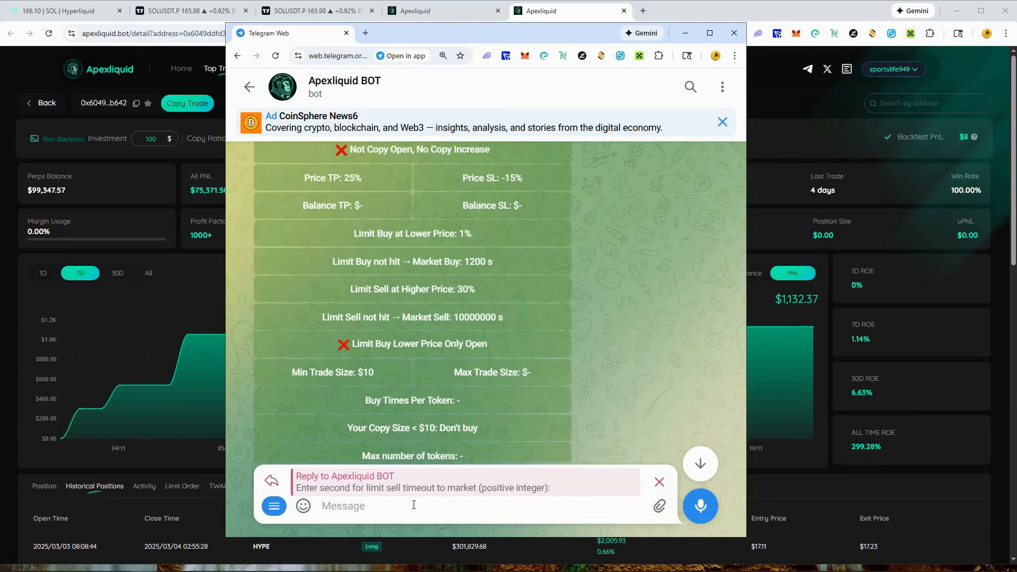
{"action": "type", "text": "1200"}
{"action": "left_click", "coordinate": [714, 503]}
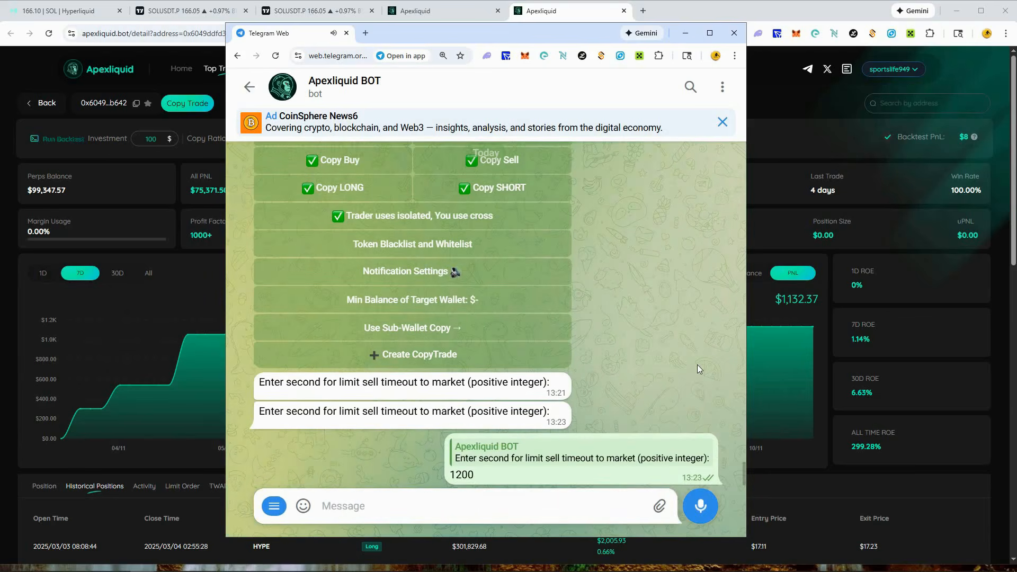
- Review the limit buy and limit sell settings, the Limit Buy Lower Price Only Open option and the trade size options
{"action": "scroll", "coordinate": [697, 365], "scroll_direction": "up", "scroll_amount": 5}
{"action": "scroll", "coordinate": [666, 358], "scroll_direction": "up", "scroll_amount": 1}
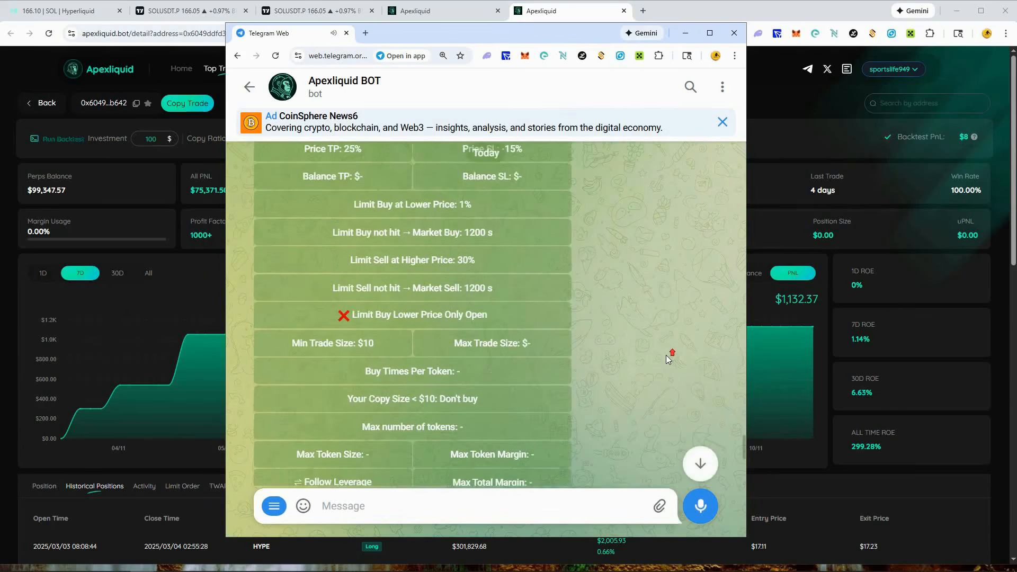
{"action": "scroll", "coordinate": [667, 359], "scroll_direction": "down", "scroll_amount": 1}
{"action": "scroll", "coordinate": [666, 354], "scroll_direction": "up", "scroll_amount": 1}
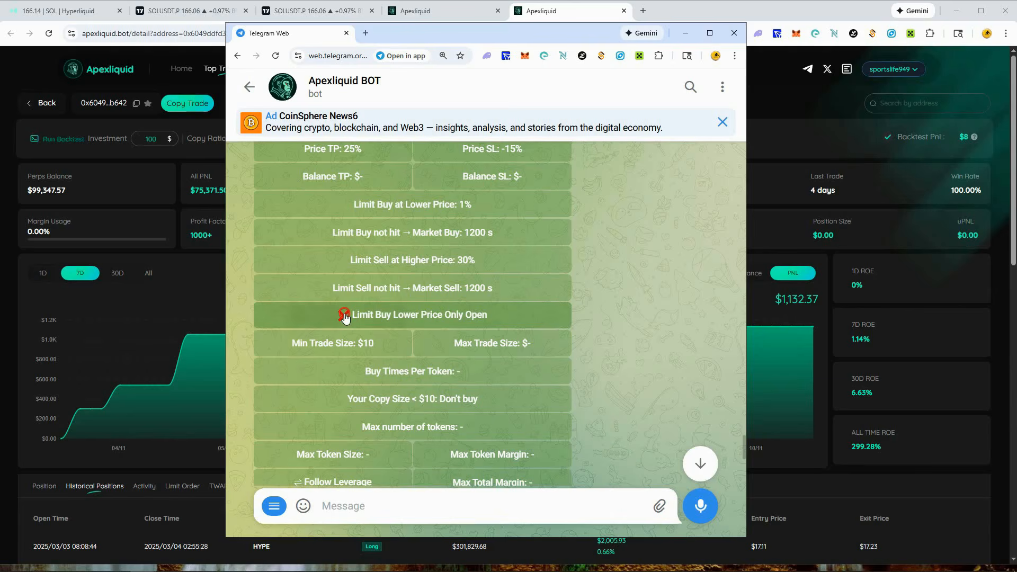
{"action": "left_click", "coordinate": [363, 314]}
{"action": "left_click", "coordinate": [348, 315]}
{"action": "scroll", "coordinate": [691, 321], "scroll_direction": "down", "scroll_amount": 2}
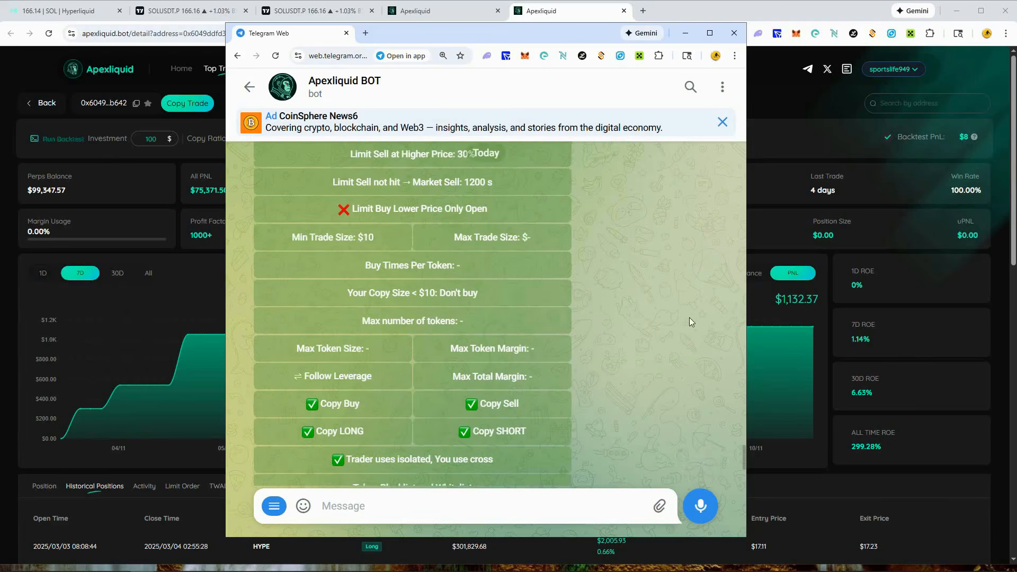
{"action": "left_click", "coordinate": [311, 241]}
{"action": "scroll", "coordinate": [657, 310], "scroll_direction": "up", "scroll_amount": 4}
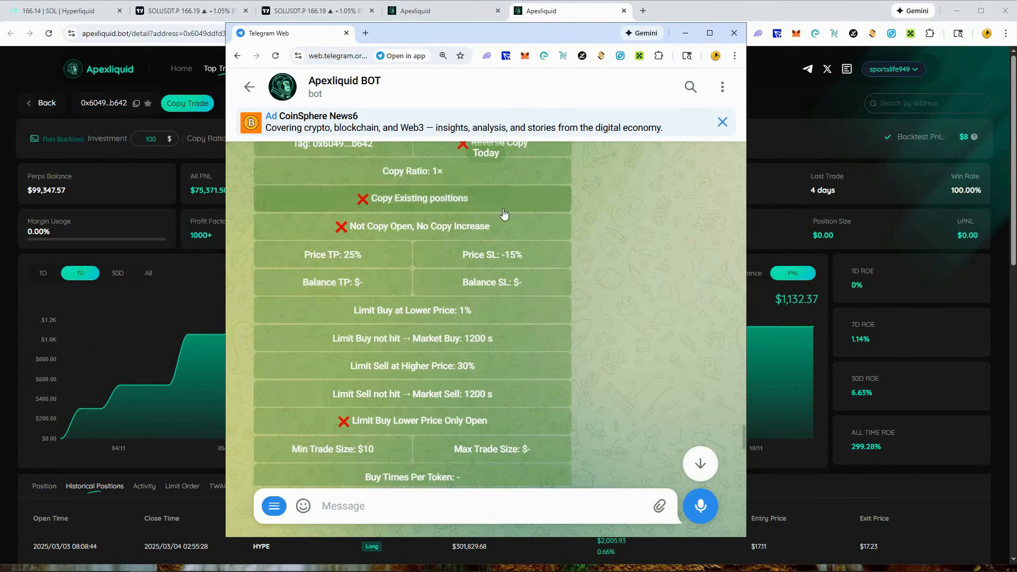
{"action": "scroll", "coordinate": [638, 289], "scroll_direction": "down", "scroll_amount": 4}
{"action": "scroll", "coordinate": [637, 291], "scroll_direction": "down", "scroll_amount": 1}
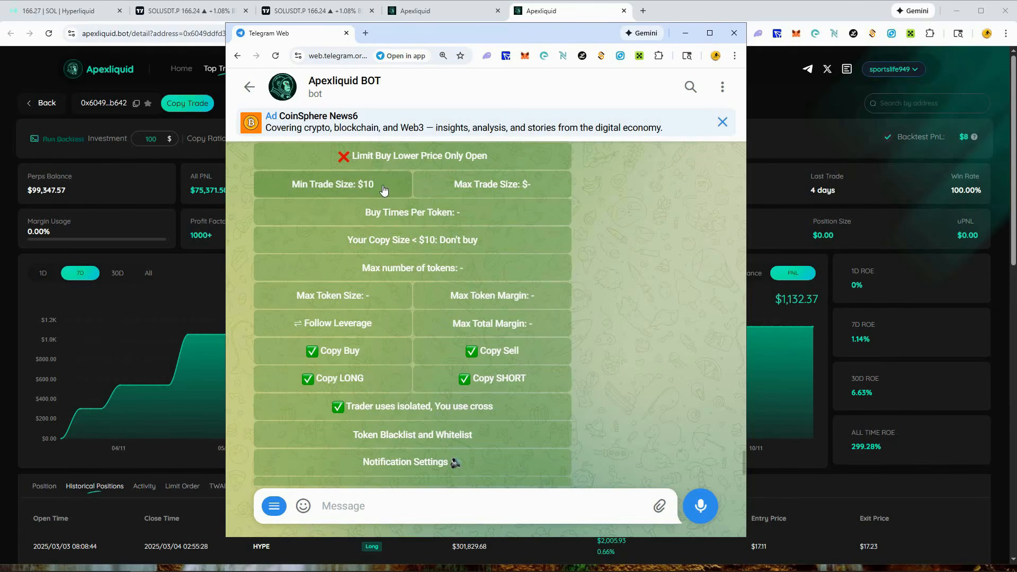
- Set the copy trade's Min Trade Size to $30
{"action": "left_click", "coordinate": [324, 190]}
{"action": "type", "text": "3"}
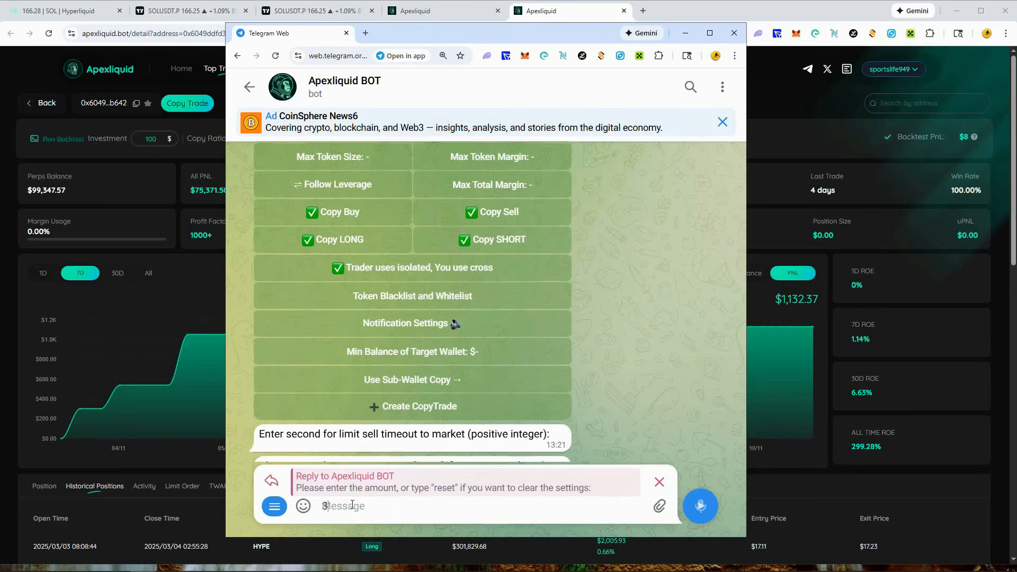
{"action": "type", "text": "0"}
{"action": "key", "text": "Return"}
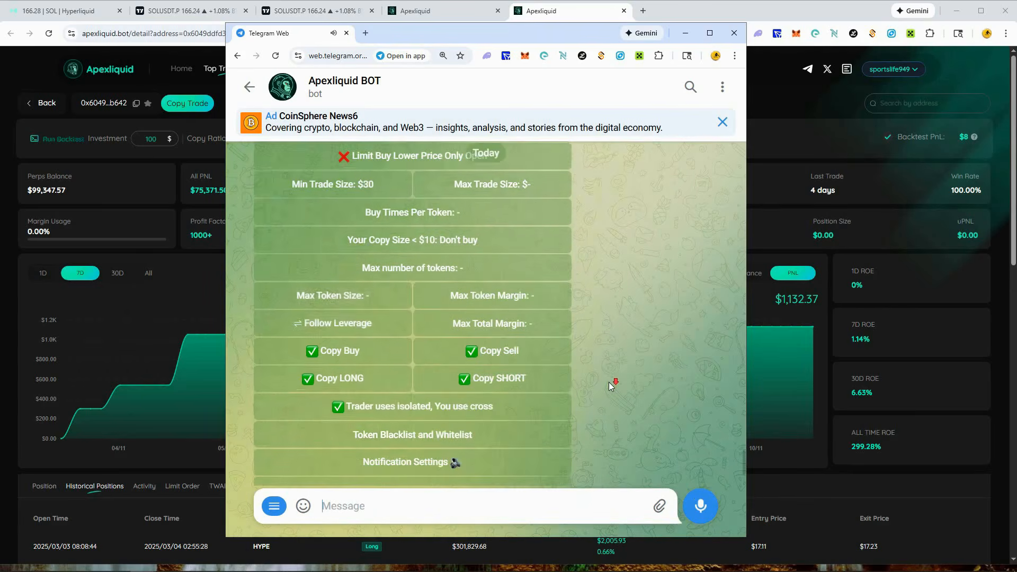
- Set the copy trade's Max Trade Size to $30
{"action": "scroll", "coordinate": [610, 386], "scroll_direction": "up", "scroll_amount": 1}
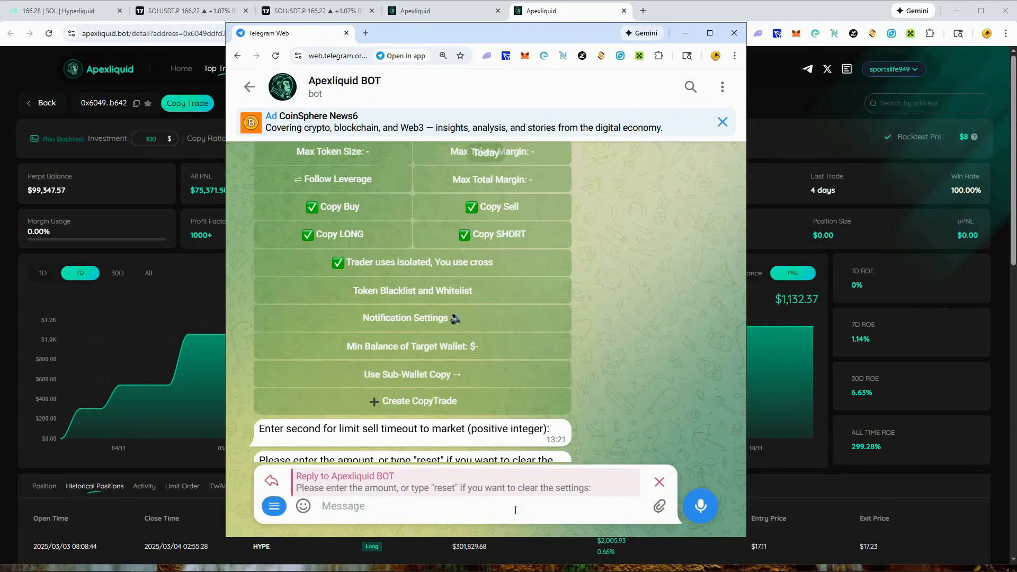
{"action": "type", "text": "30"}
{"action": "key", "text": "Return"}
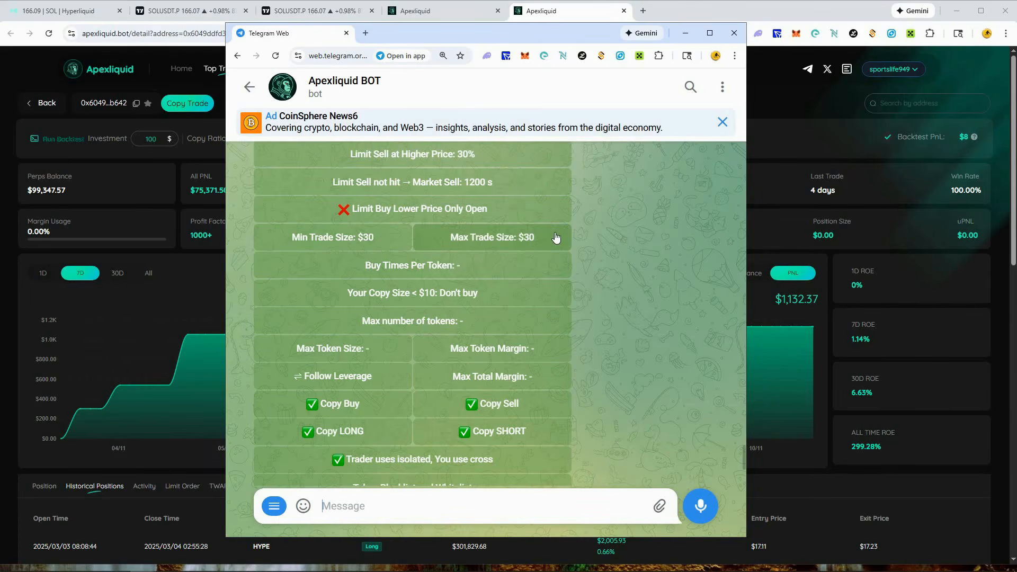
- Set the copy trade's Min Trade Size to $10
{"action": "scroll", "coordinate": [430, 248], "scroll_direction": "up", "scroll_amount": 3}
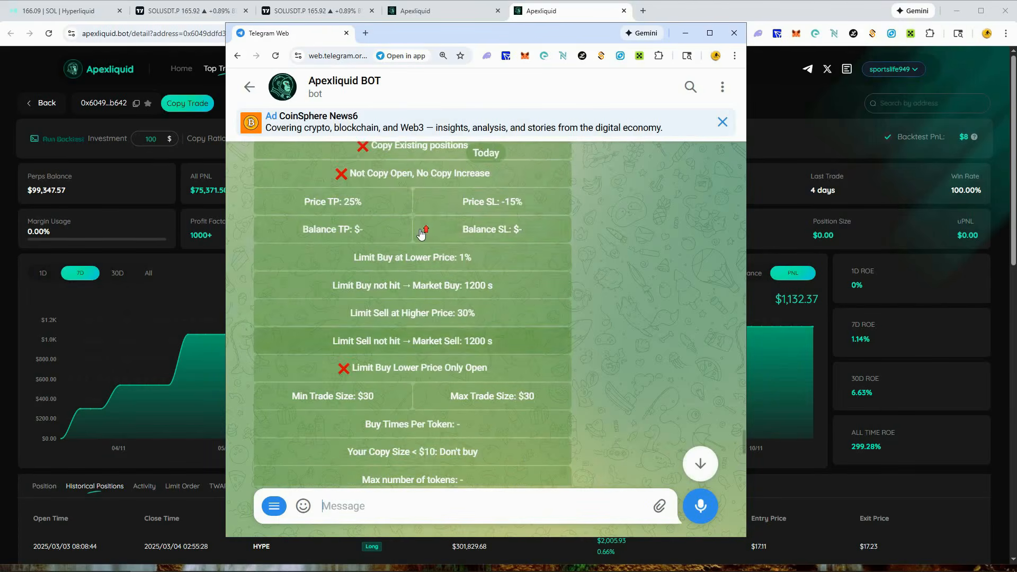
{"action": "scroll", "coordinate": [423, 233], "scroll_direction": "up", "scroll_amount": 1}
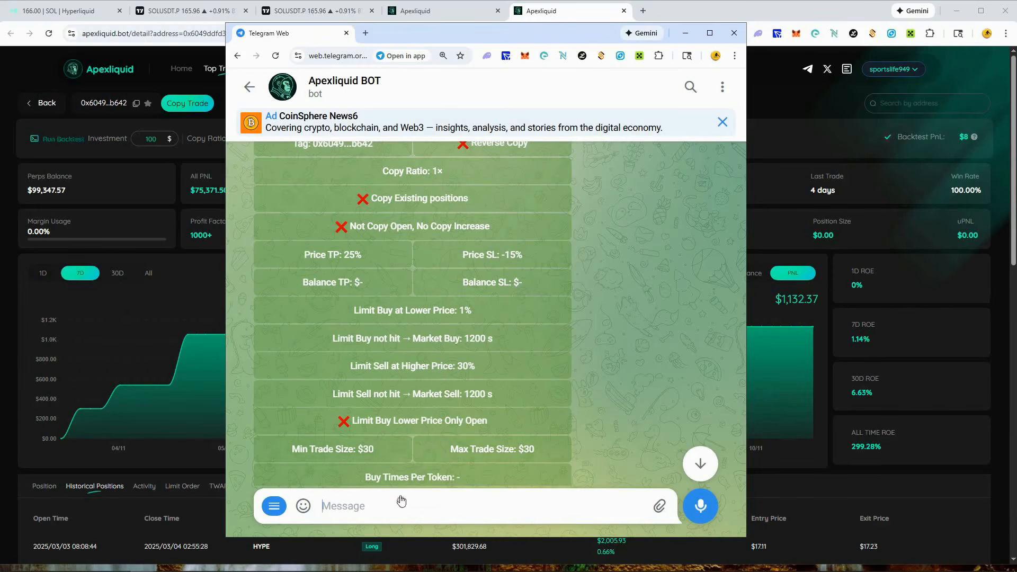
{"action": "type", "text": "10"}
{"action": "key", "text": "Return"}
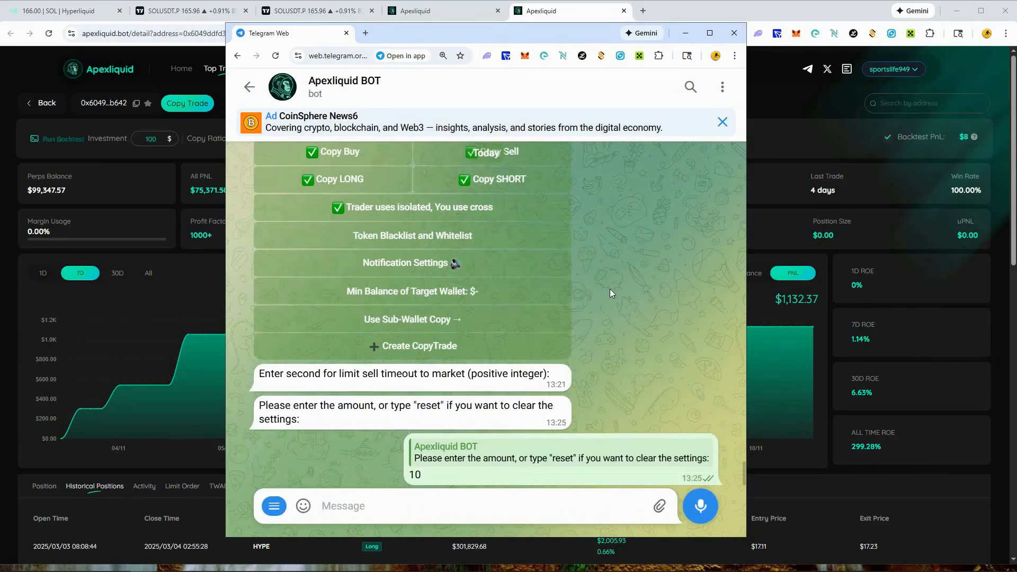
- Limit the copy trade's Buy Times Per Token to 1
{"action": "scroll", "coordinate": [609, 289], "scroll_direction": "up", "scroll_amount": 3}
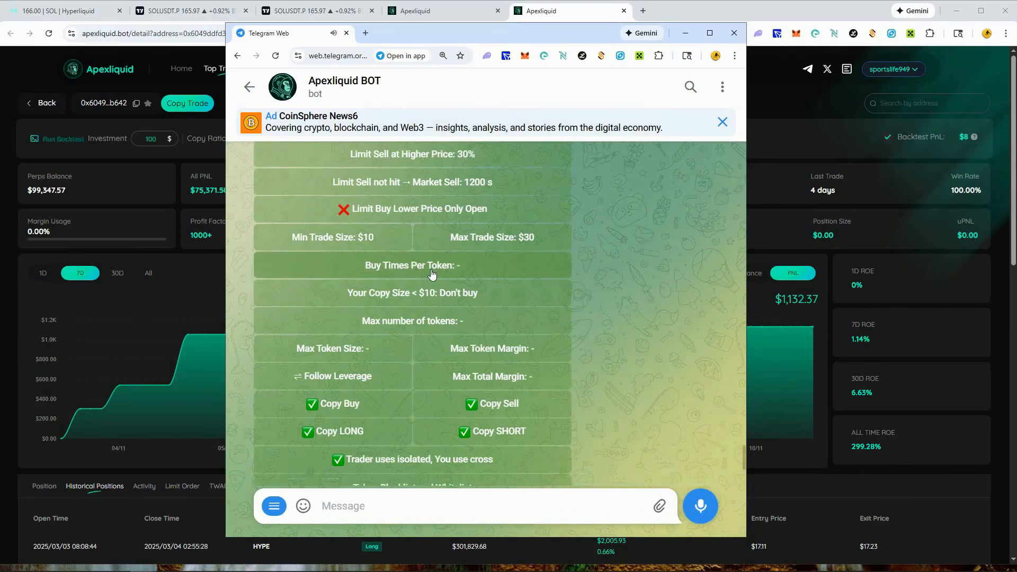
{"action": "left_click", "coordinate": [462, 273]}
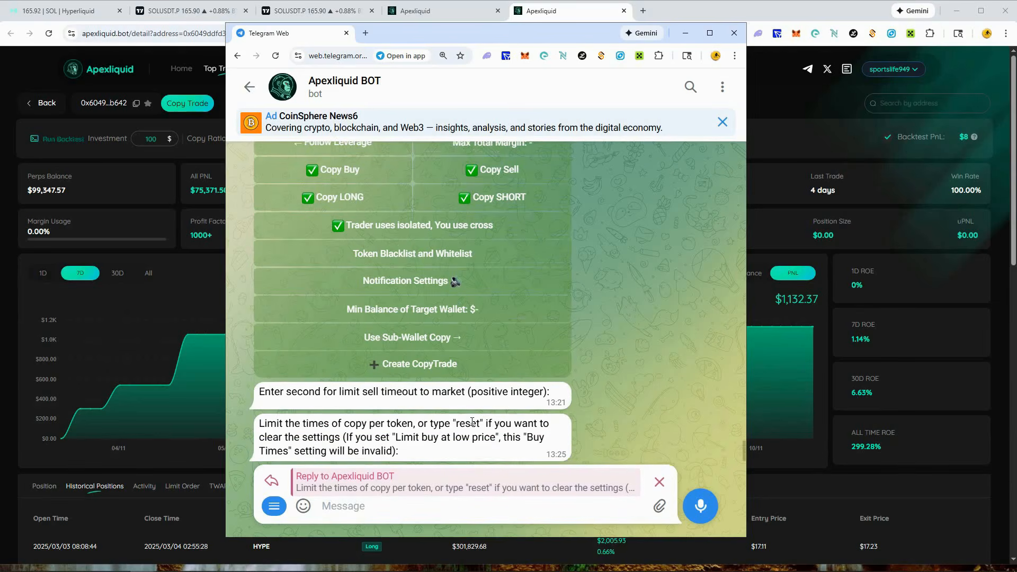
{"action": "left_click", "coordinate": [407, 511]}
{"action": "type", "text": "1"}
{"action": "key", "text": "Return"}
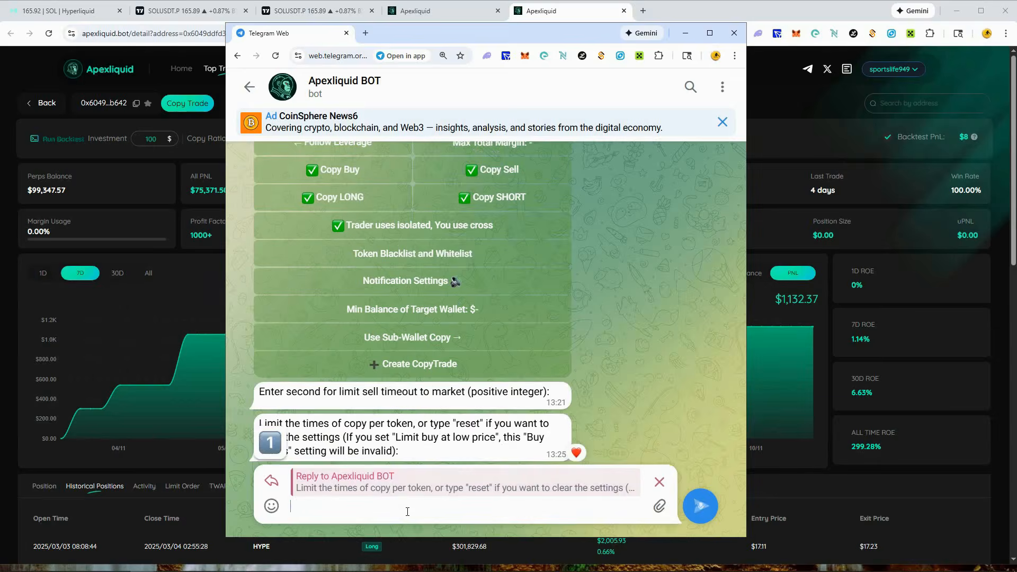
{"action": "scroll", "coordinate": [640, 330], "scroll_direction": "up", "scroll_amount": 5}
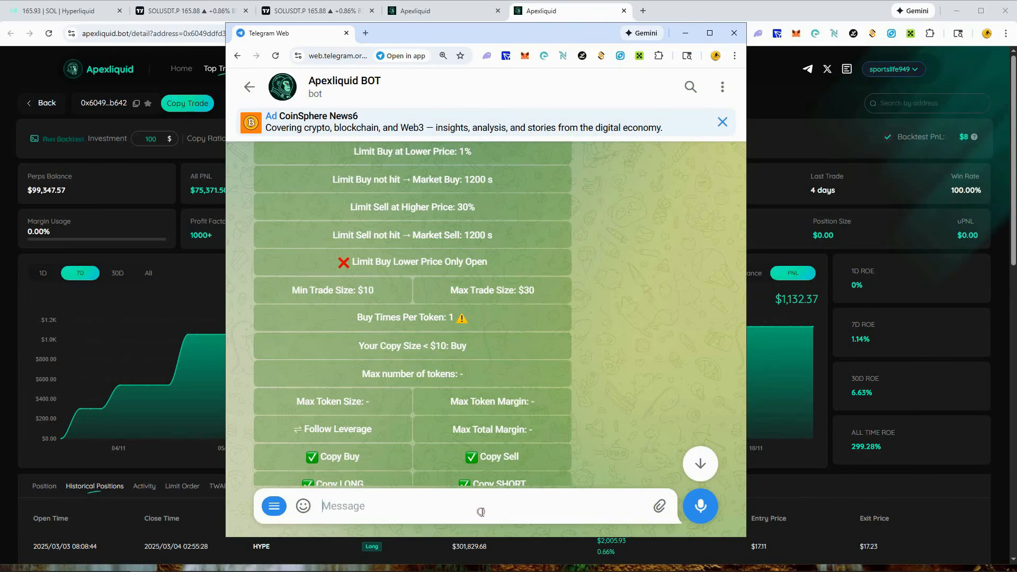
{"action": "type", "text": "5"}
{"action": "left_click", "coordinate": [697, 510]}
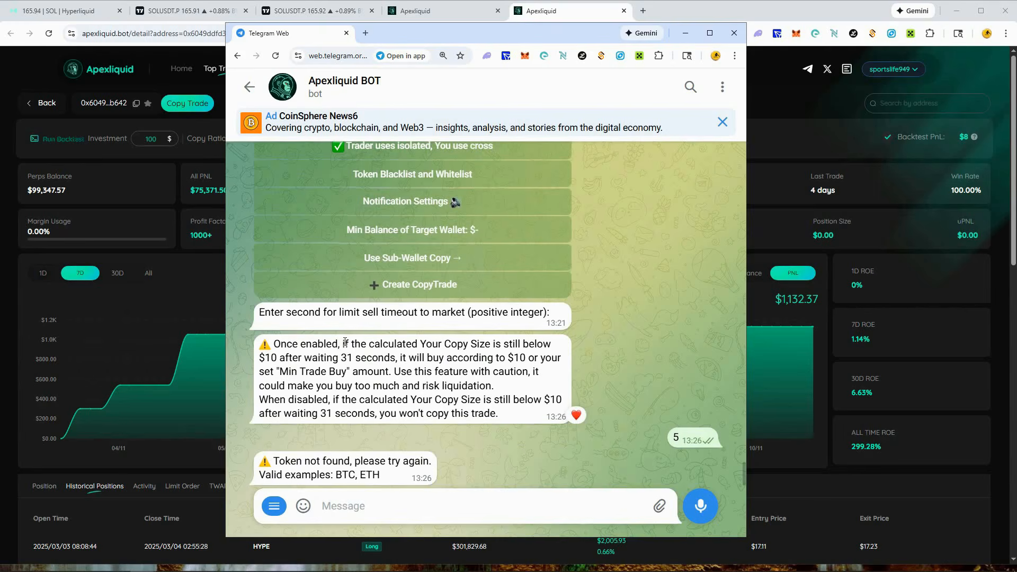
- Read the bot's explanation of how trades with a calculated copy size below $10 are handled
{"action": "left_click_drag", "start_coordinate": [341, 344], "coordinate": [430, 350]}
{"action": "left_click", "coordinate": [366, 343]}
{"action": "scroll", "coordinate": [426, 345], "scroll_direction": "up", "scroll_amount": 1}
{"action": "left_click", "coordinate": [294, 394]}
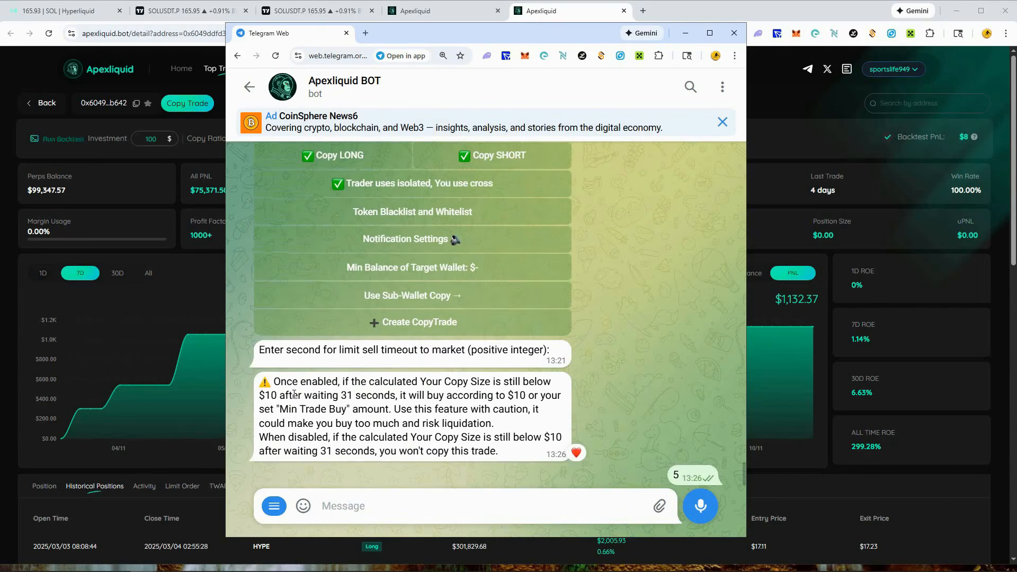
{"action": "left_click_drag", "start_coordinate": [347, 395], "coordinate": [395, 407]}
{"action": "left_click", "coordinate": [396, 407]}
{"action": "left_click_drag", "start_coordinate": [415, 436], "coordinate": [504, 451]}
{"action": "left_click", "coordinate": [501, 453]}
{"action": "scroll", "coordinate": [424, 236], "scroll_direction": "up", "scroll_amount": 4}
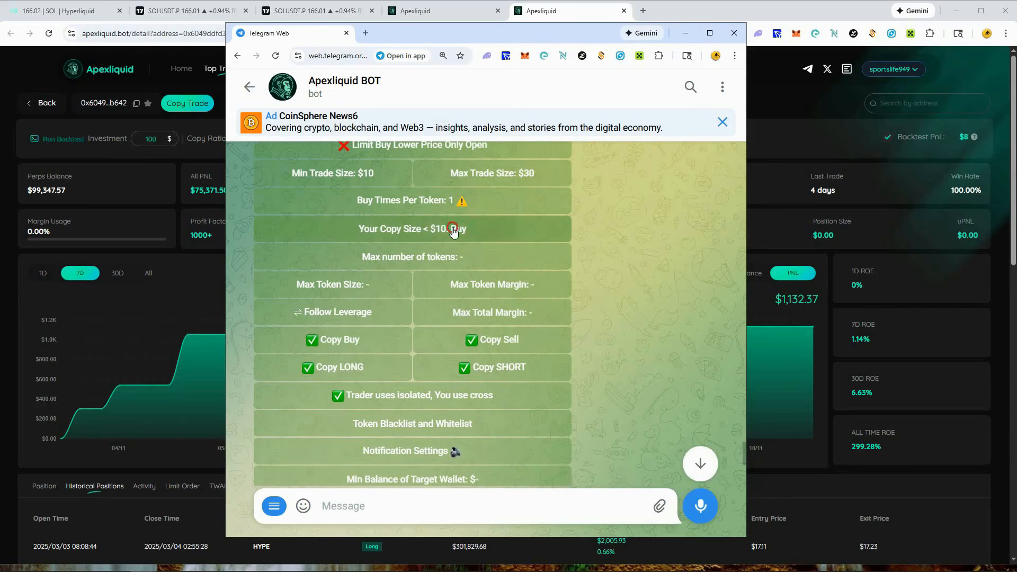
- Set the copy trade's handling of copy sizes under $10 to Don't buy
{"action": "left_click", "coordinate": [419, 238]}
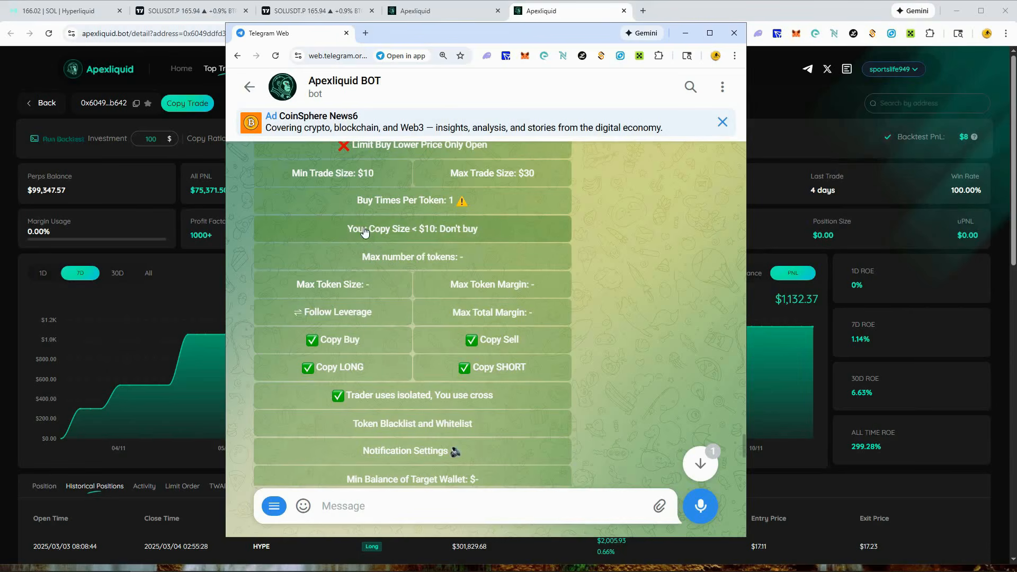
{"action": "left_click", "coordinate": [428, 233]}
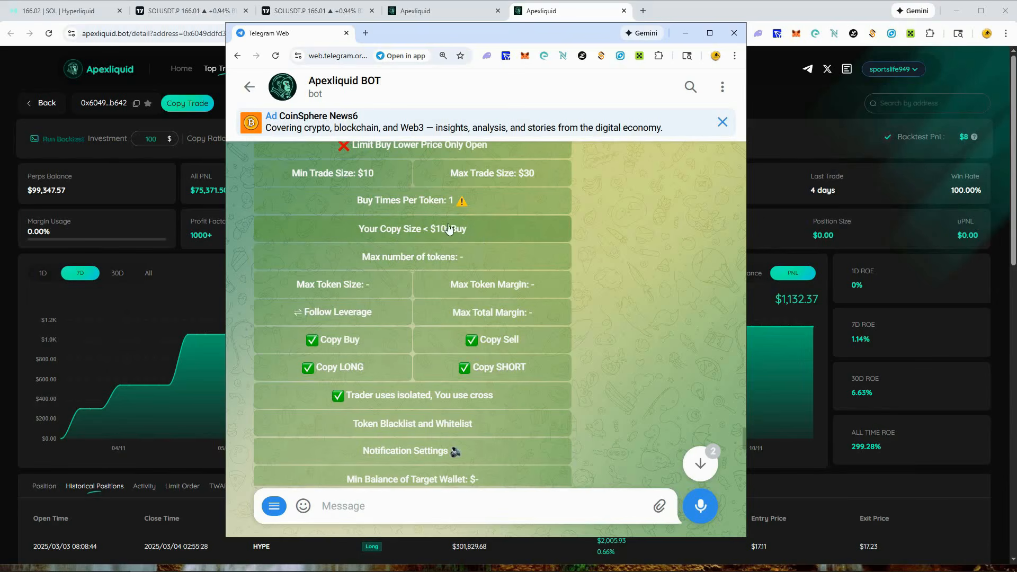
{"action": "left_click", "coordinate": [525, 224]}
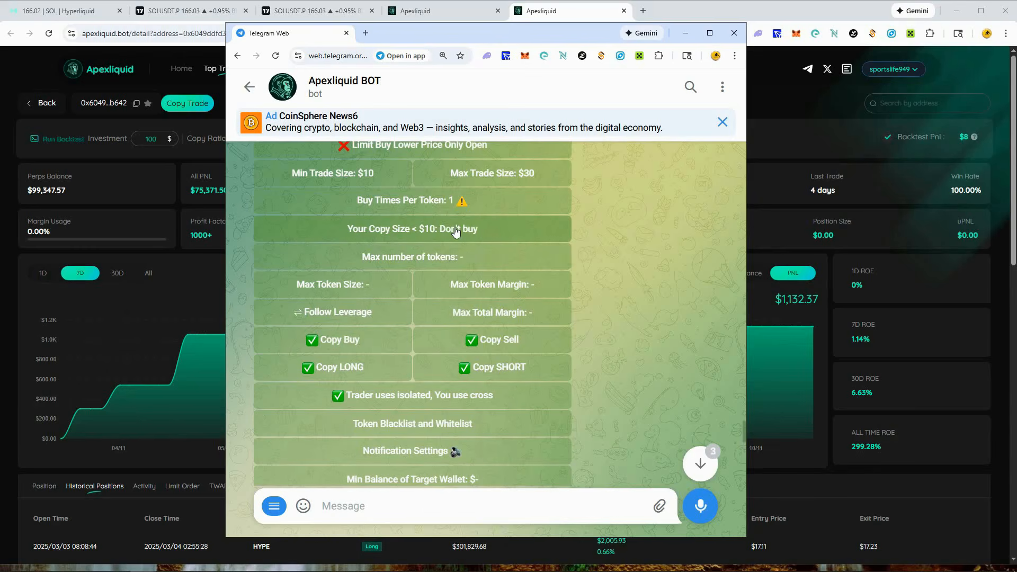
- Set the copy trade's Max number of tokens to 3
{"action": "left_click", "coordinate": [472, 259]}
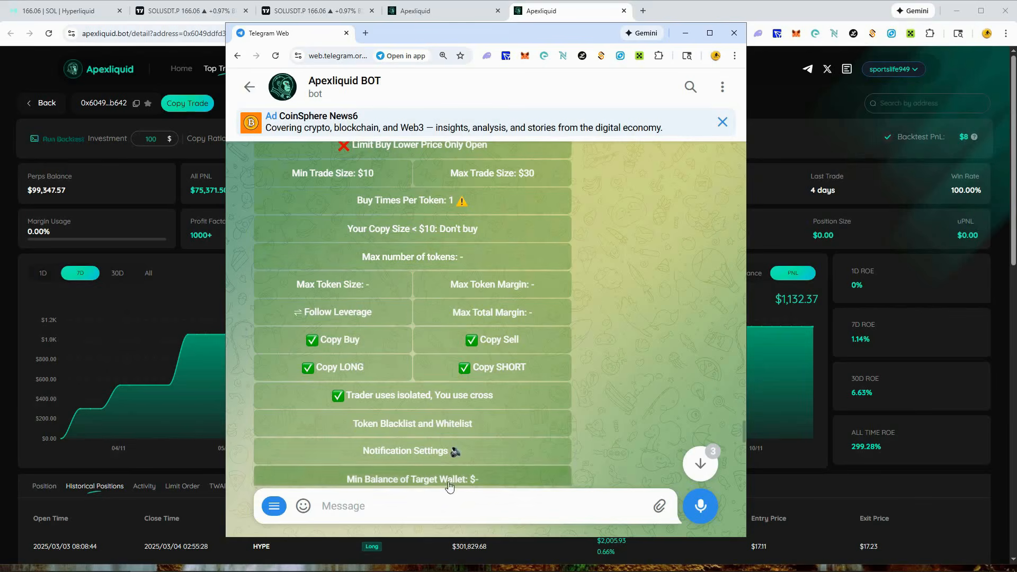
{"action": "type", "text": "3"}
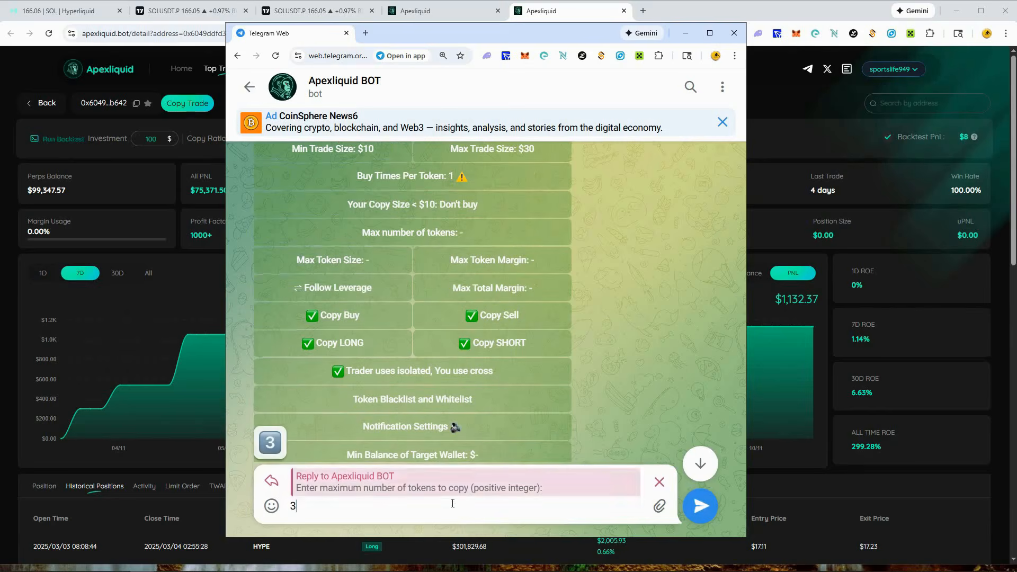
{"action": "left_click", "coordinate": [708, 506]}
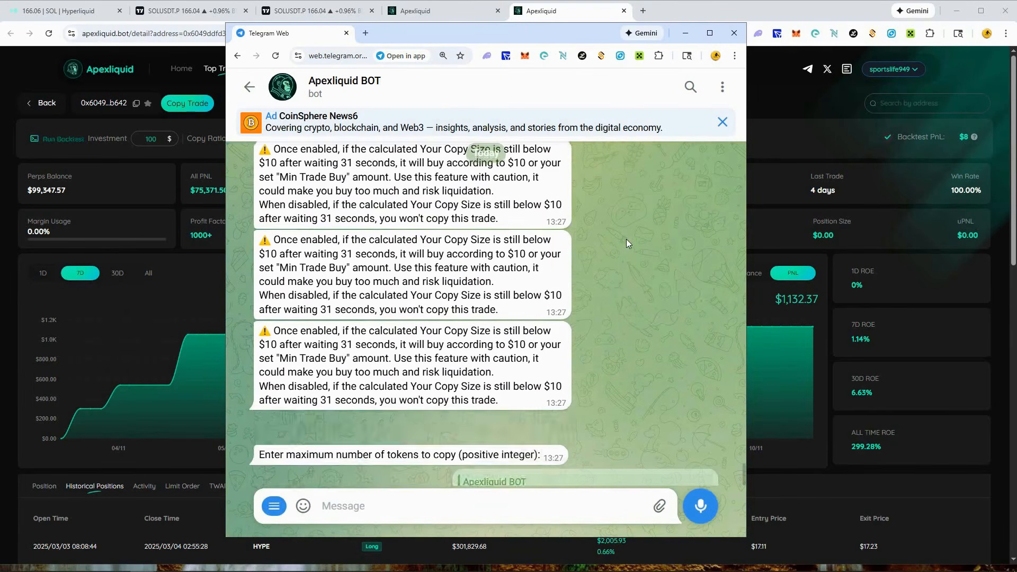
{"action": "scroll", "coordinate": [612, 281], "scroll_direction": "up", "scroll_amount": 3}
{"action": "scroll", "coordinate": [611, 284], "scroll_direction": "up", "scroll_amount": 3}
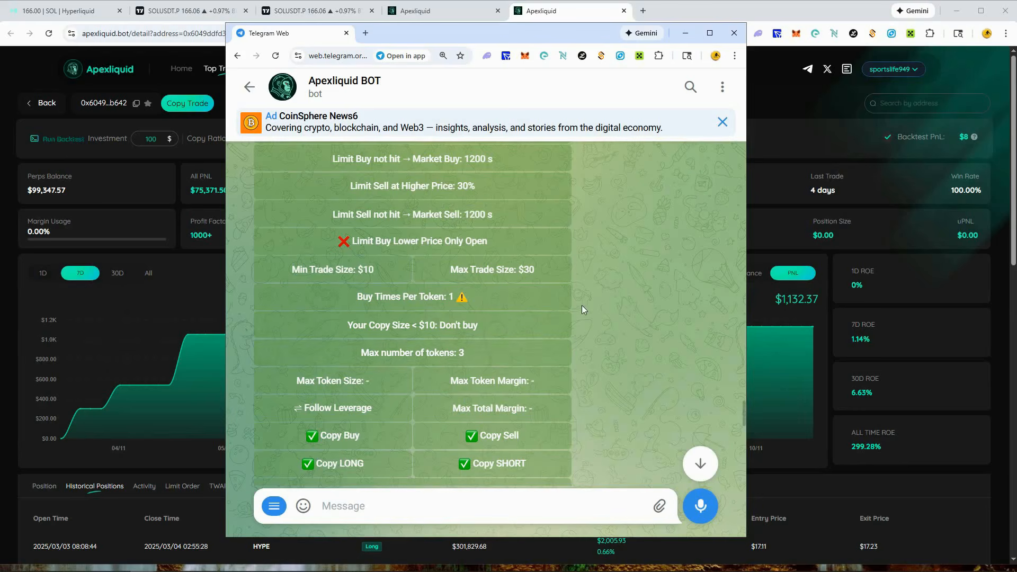
- Set the copy trade's Max Token Margin to 20
{"action": "scroll", "coordinate": [582, 306], "scroll_direction": "down", "scroll_amount": 2}
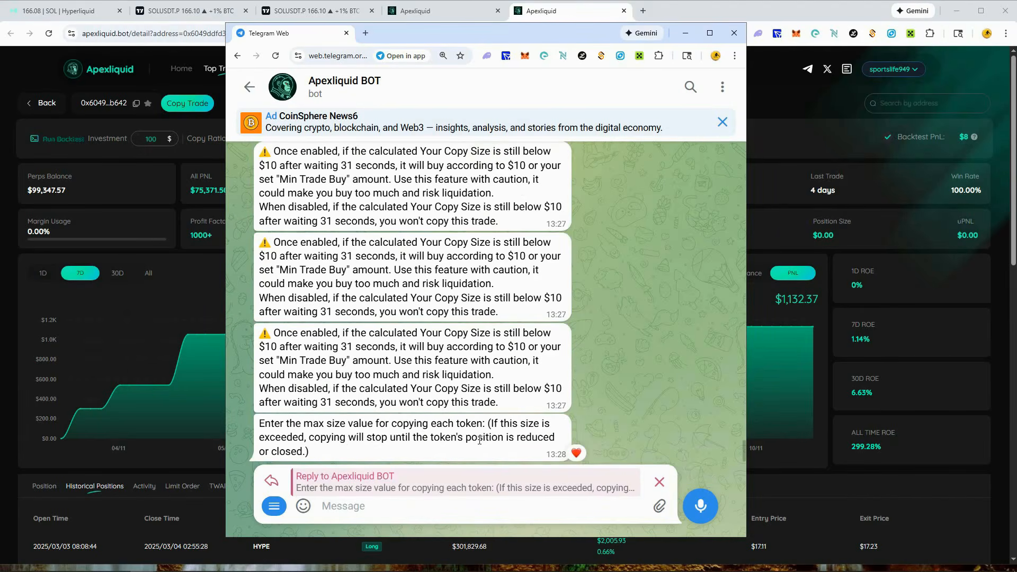
{"action": "scroll", "coordinate": [470, 439], "scroll_direction": "up", "scroll_amount": 6}
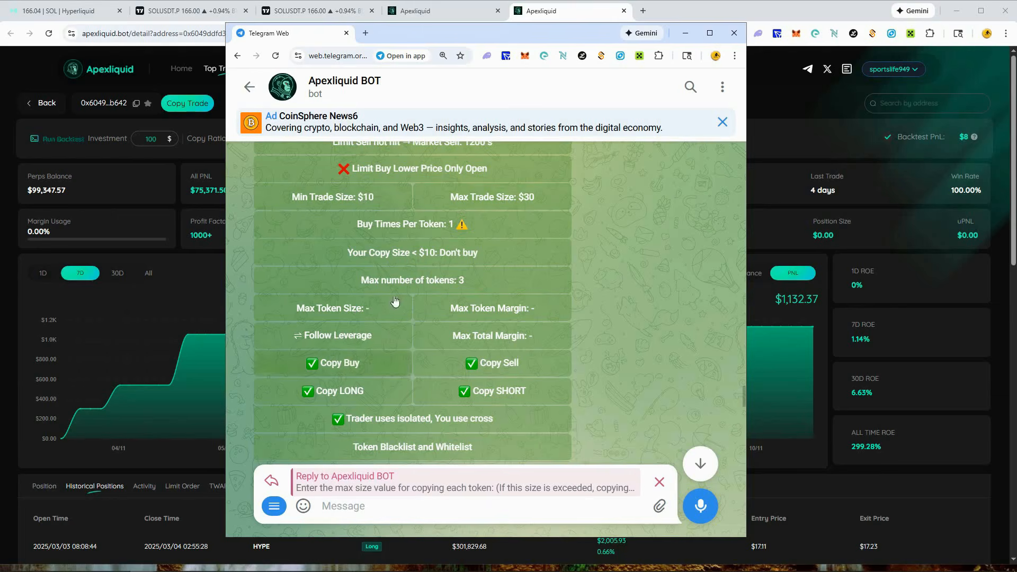
{"action": "left_click", "coordinate": [539, 313]}
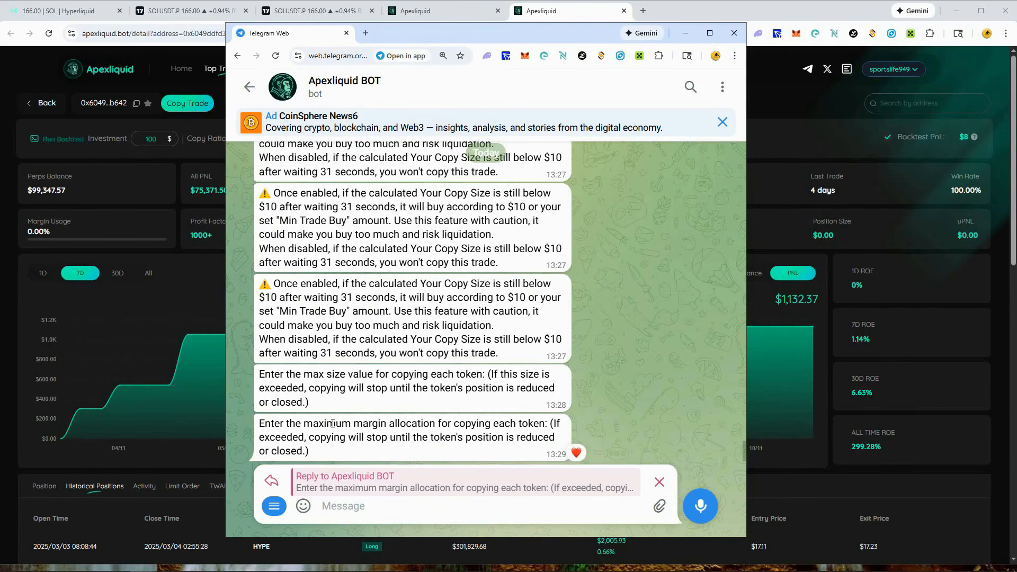
{"action": "left_click_drag", "start_coordinate": [333, 423], "coordinate": [475, 428]}
{"action": "left_click", "coordinate": [472, 429]}
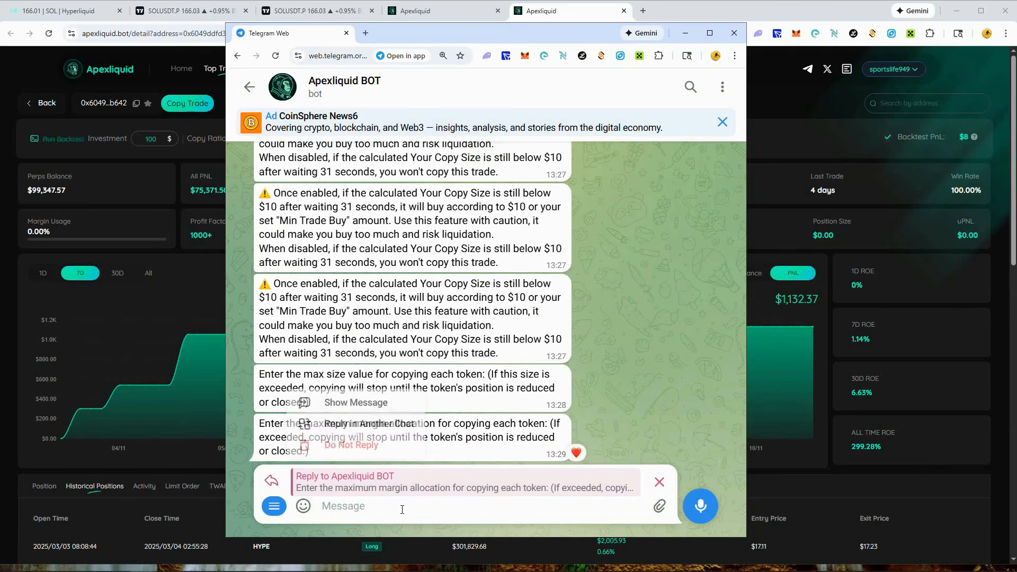
{"action": "left_click", "coordinate": [385, 505]}
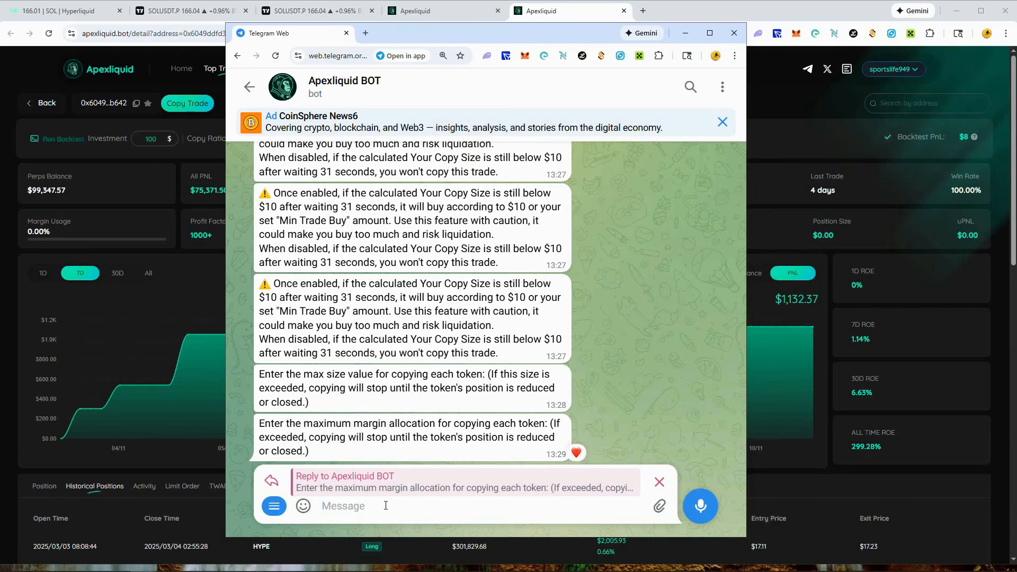
{"action": "type", "text": "20"}
{"action": "key", "text": "Return"}
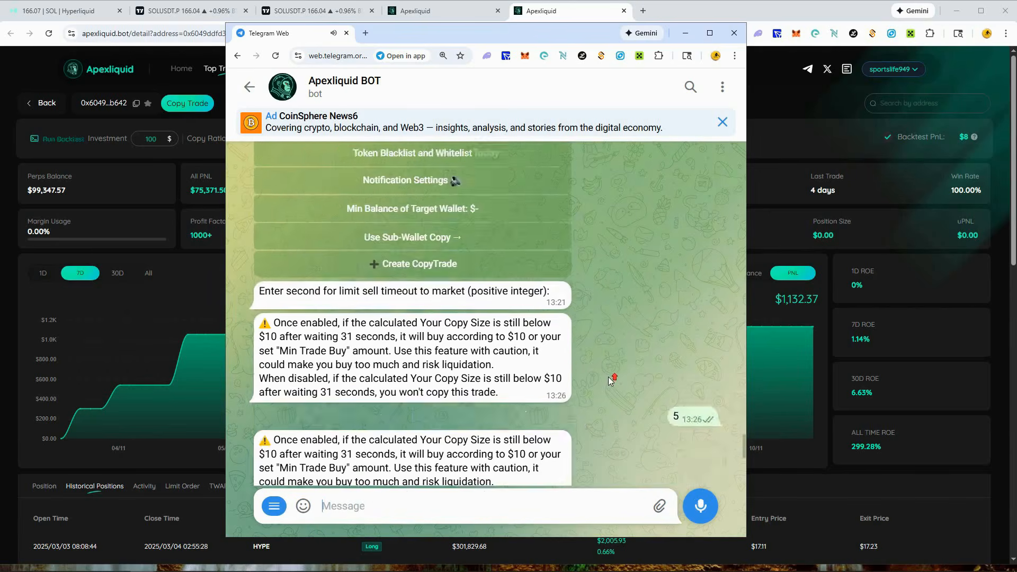
{"action": "scroll", "coordinate": [610, 380], "scroll_direction": "up", "scroll_amount": 6}
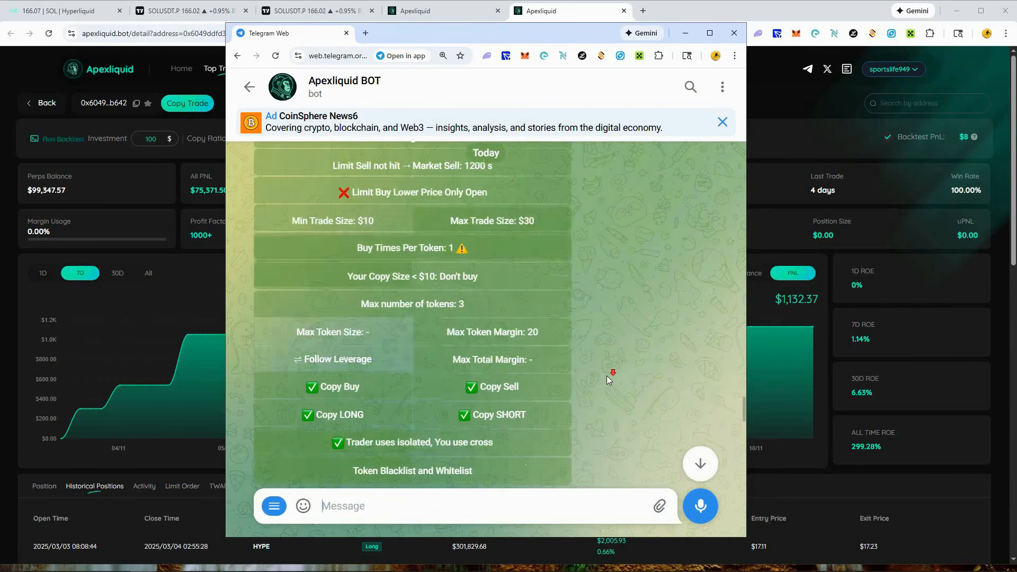
{"action": "scroll", "coordinate": [603, 373], "scroll_direction": "down", "scroll_amount": 3}
{"action": "scroll", "coordinate": [599, 364], "scroll_direction": "up", "scroll_amount": 1}
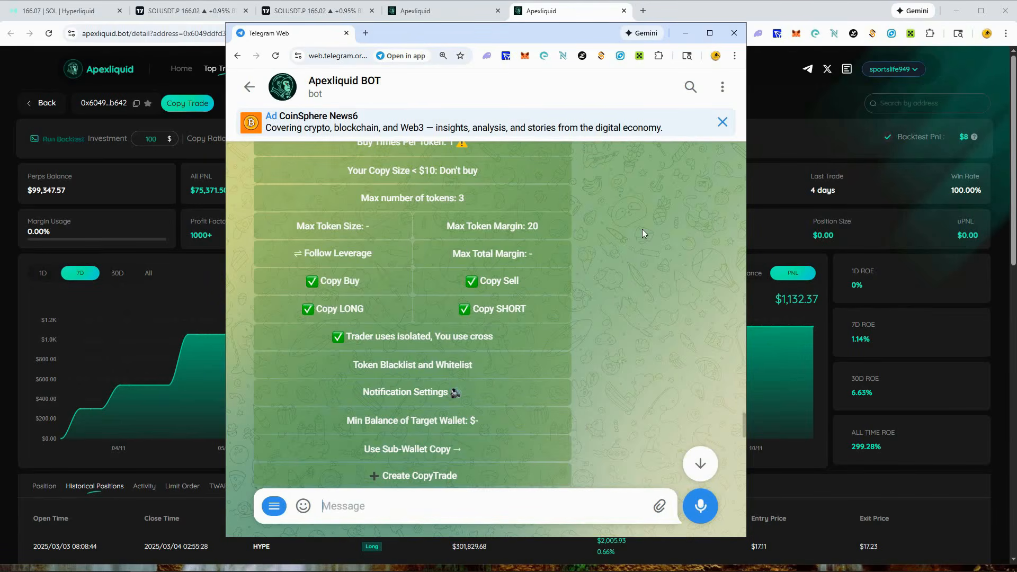
- Switch the copy trade's leverage mode to Max Leverage and back to Follow Leverage
{"action": "scroll", "coordinate": [641, 229], "scroll_direction": "up", "scroll_amount": 1}
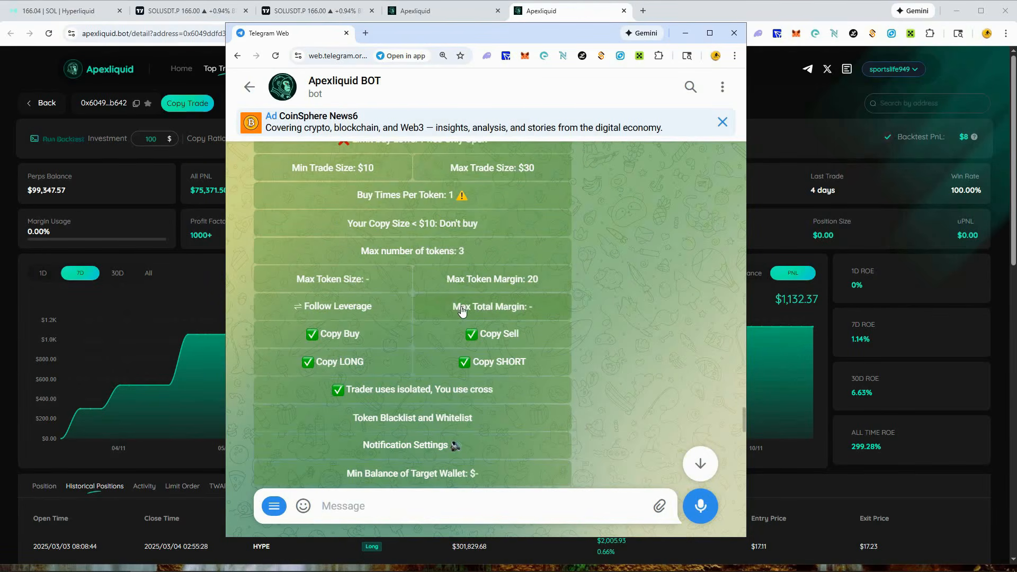
{"action": "left_click", "coordinate": [295, 311]}
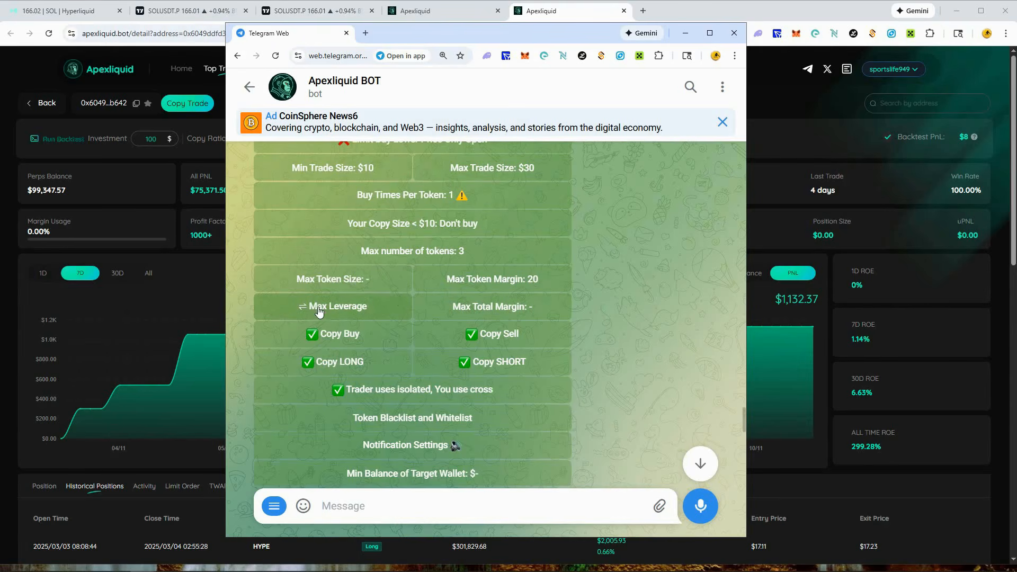
{"action": "scroll", "coordinate": [623, 315], "scroll_direction": "down", "scroll_amount": 6}
{"action": "scroll", "coordinate": [623, 315], "scroll_direction": "down", "scroll_amount": 4}
{"action": "scroll", "coordinate": [622, 313], "scroll_direction": "up", "scroll_amount": 12}
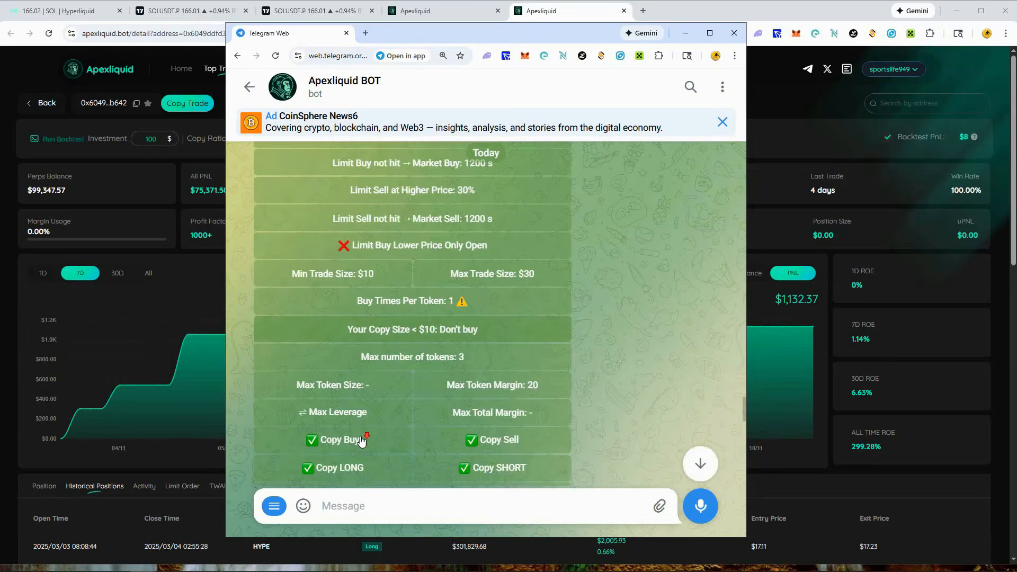
{"action": "scroll", "coordinate": [362, 438], "scroll_direction": "down", "scroll_amount": 1}
{"action": "left_click", "coordinate": [349, 364]}
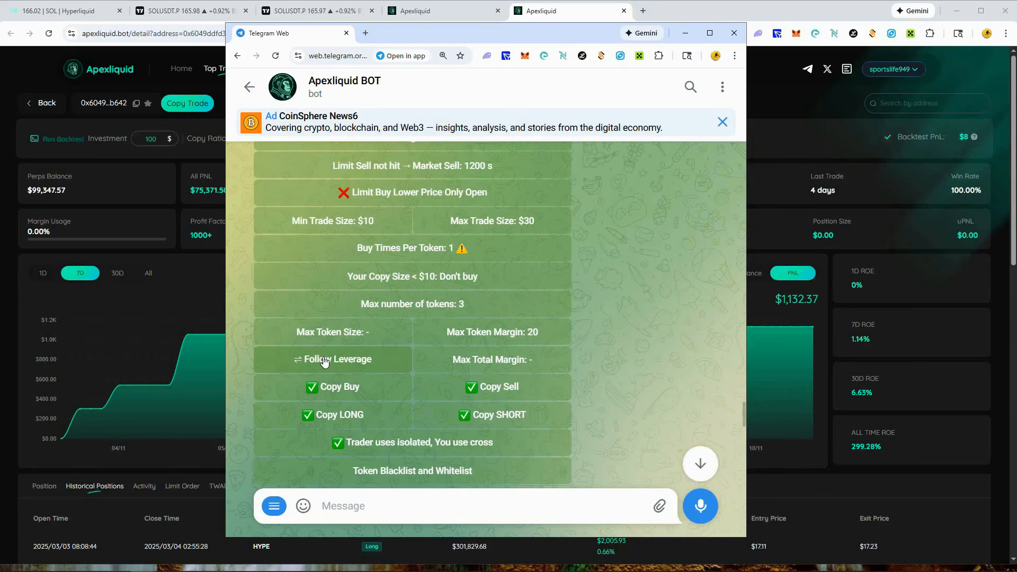
{"action": "left_click", "coordinate": [386, 369]}
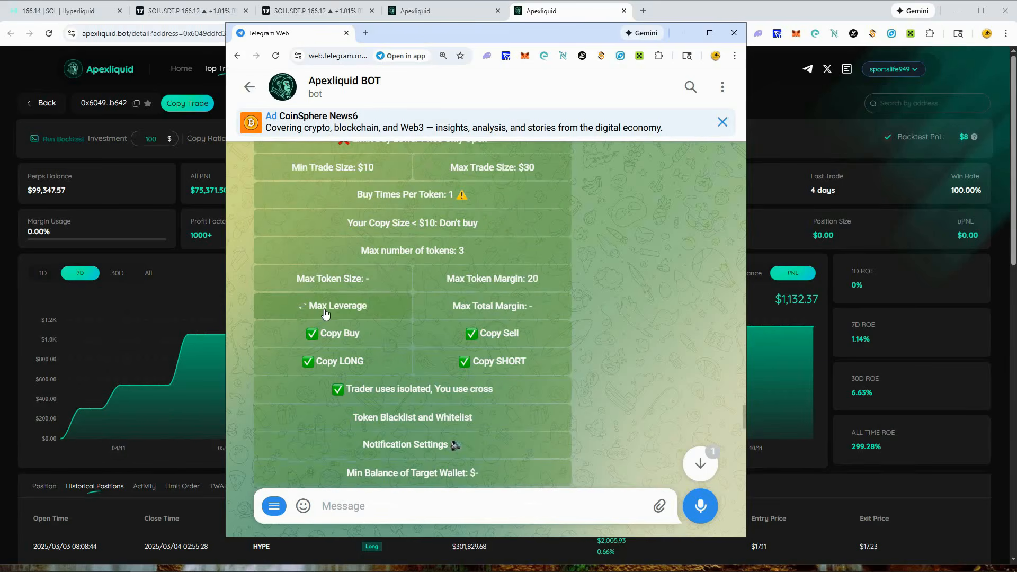
{"action": "left_click", "coordinate": [380, 308]}
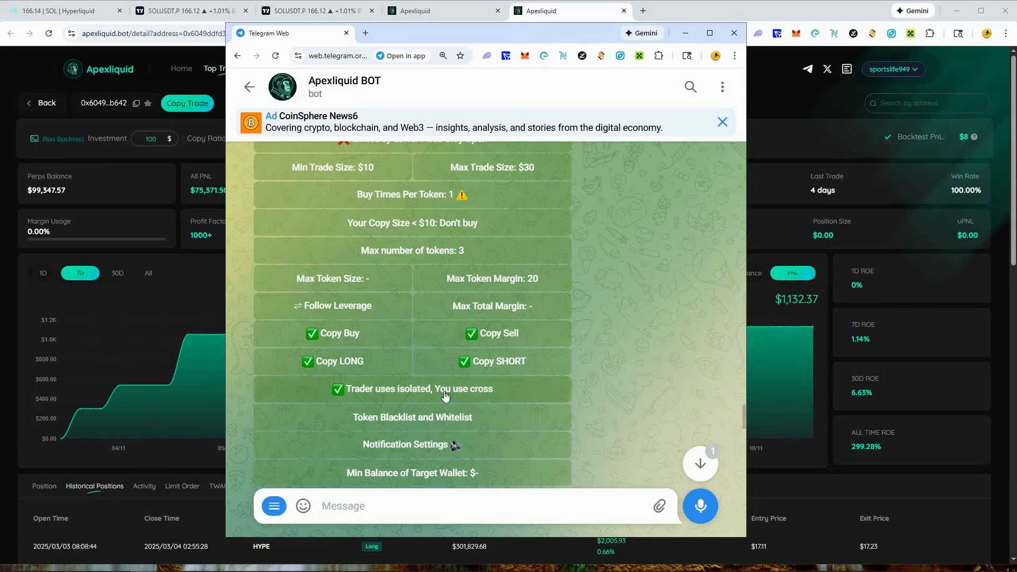
- Disable the "Trader uses isolated, You use cross" option for the copy trade
{"action": "scroll", "coordinate": [516, 358], "scroll_direction": "down", "scroll_amount": 1}
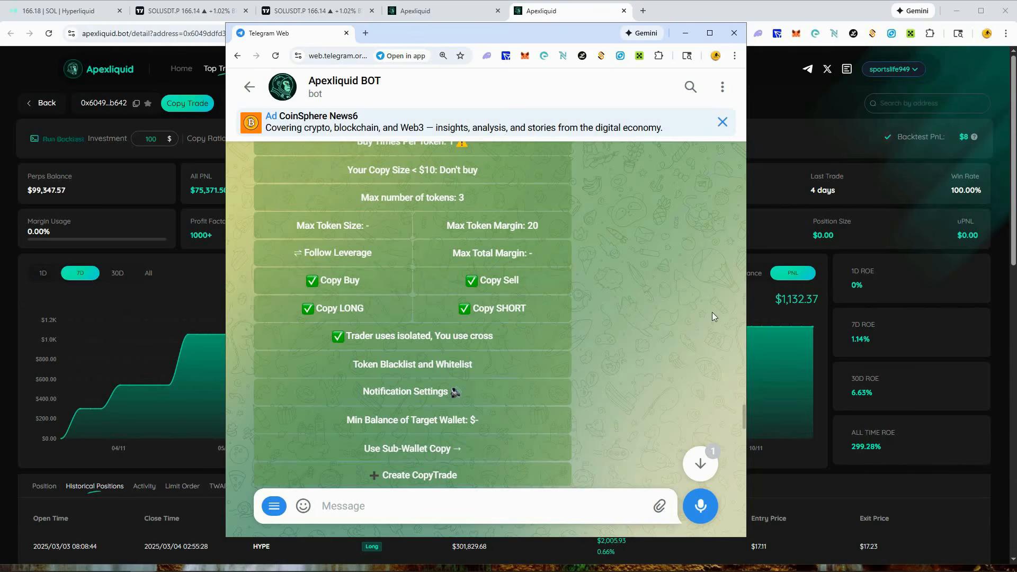
{"action": "scroll", "coordinate": [596, 316], "scroll_direction": "down", "scroll_amount": 1}
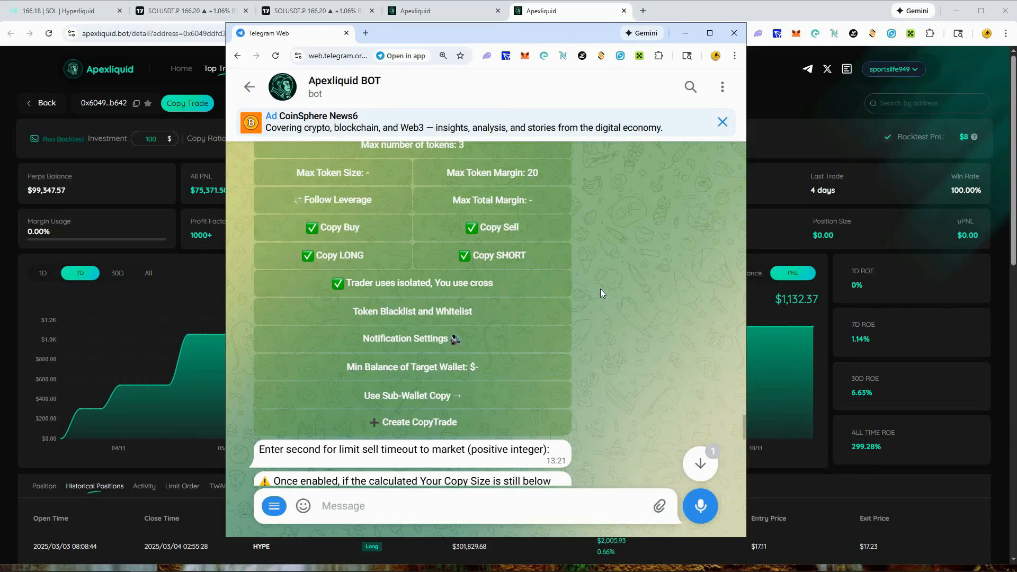
{"action": "left_click", "coordinate": [328, 290]}
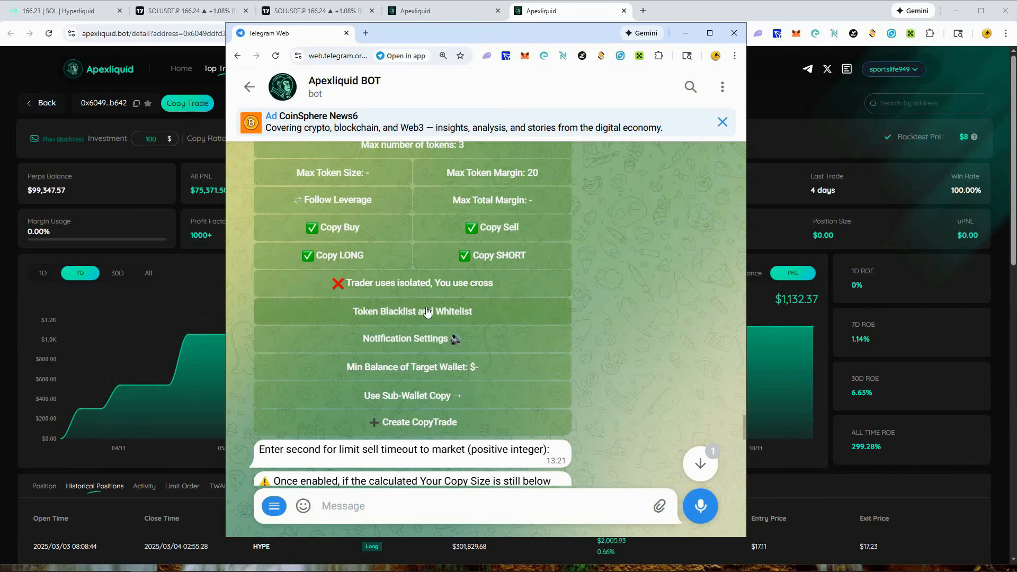
- Add ETH to the copy trade's LONG Blacklist and return to the Token Blacklist and Whitelist settings
{"action": "left_click", "coordinate": [503, 313]}
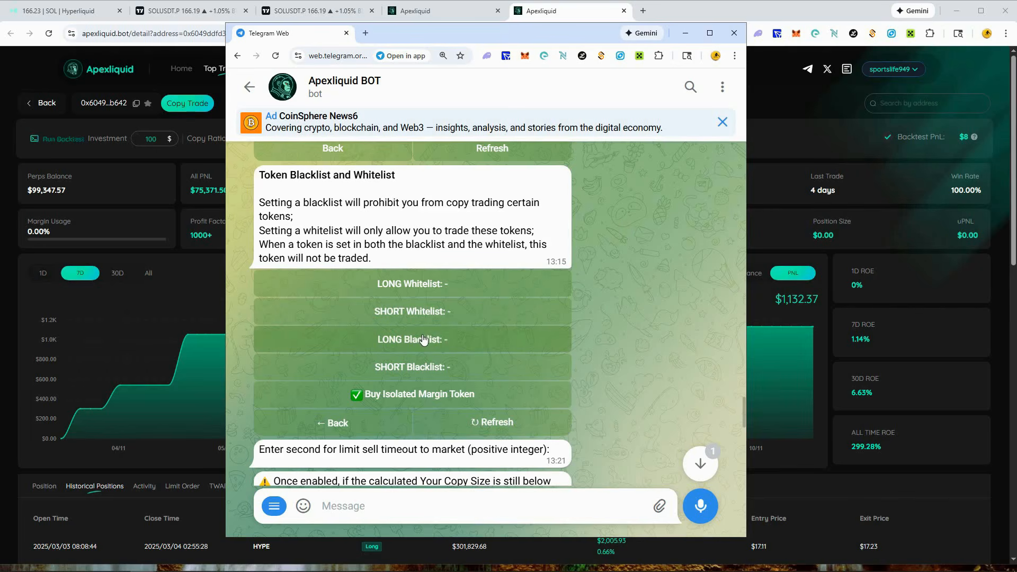
{"action": "left_click", "coordinate": [448, 338]}
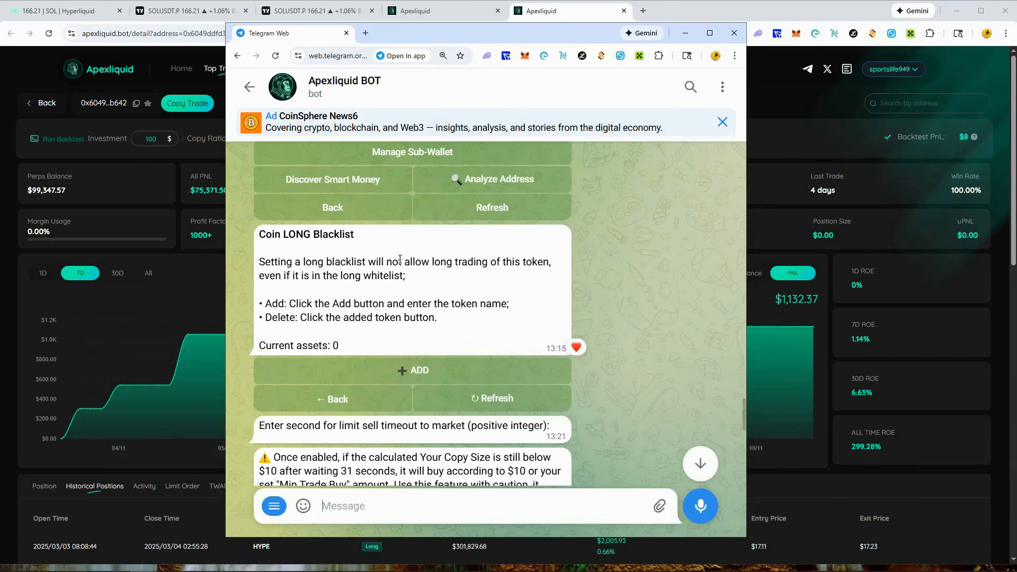
{"action": "left_click", "coordinate": [407, 371]}
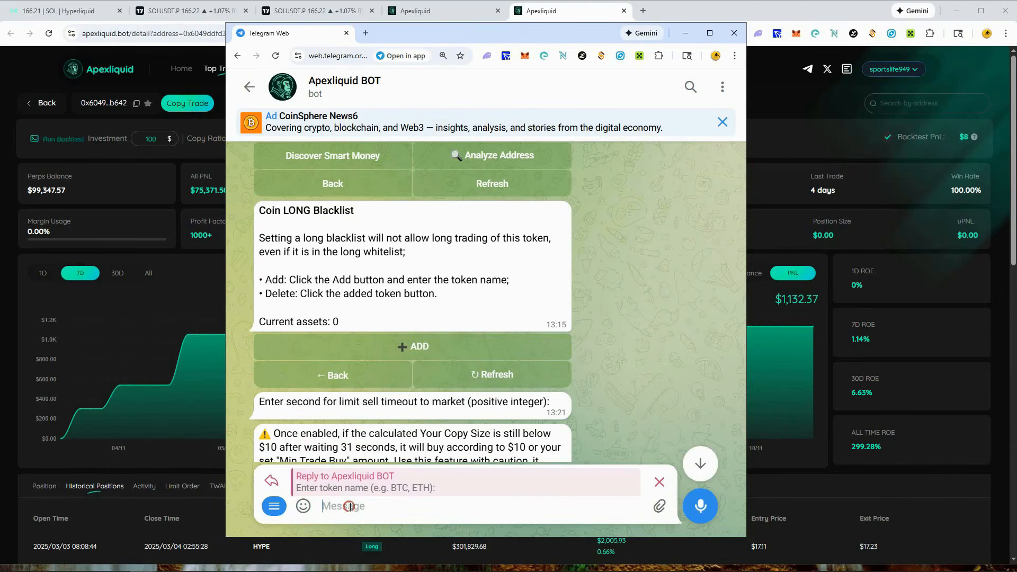
{"action": "type", "text": "eth"}
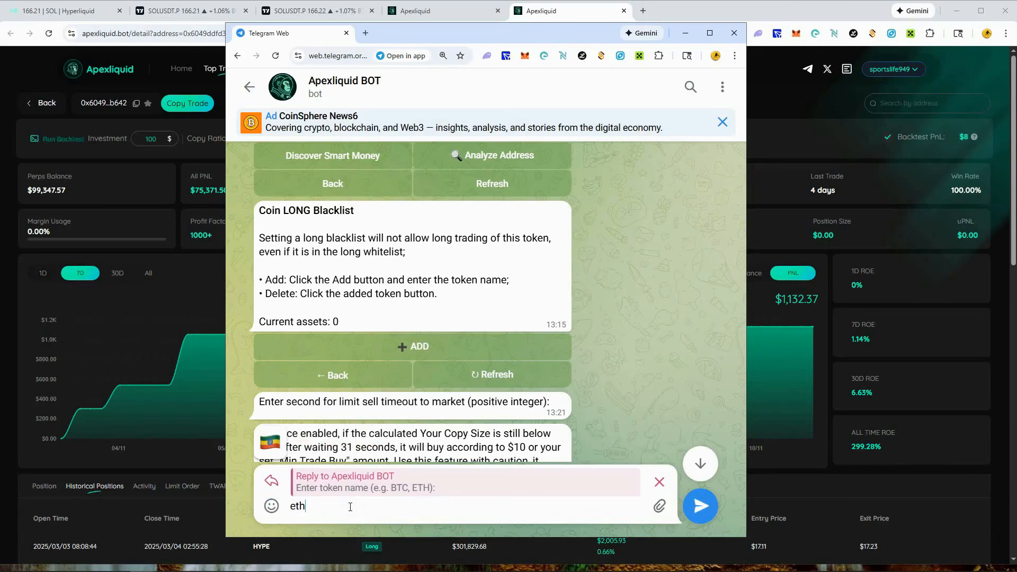
{"action": "key", "text": "Return"}
{"action": "scroll", "coordinate": [615, 287], "scroll_direction": "up", "scroll_amount": 15}
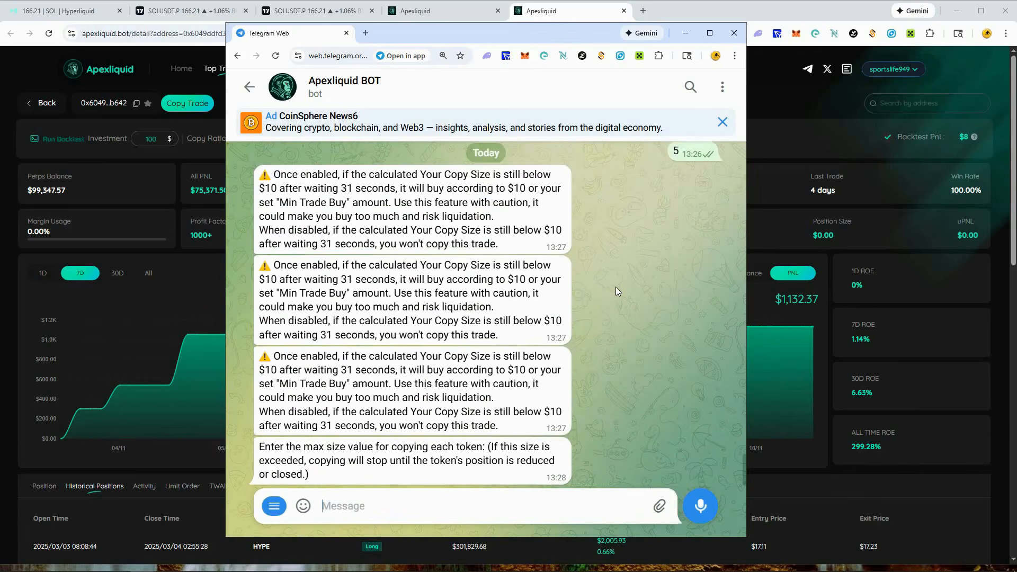
{"action": "scroll", "coordinate": [429, 307], "scroll_direction": "down", "scroll_amount": 4}
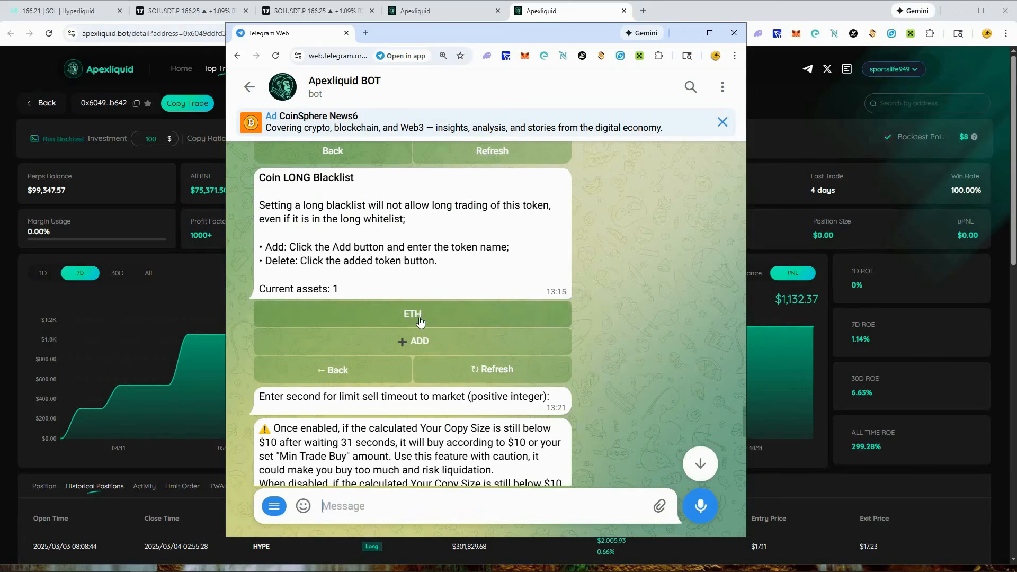
{"action": "left_click", "coordinate": [340, 377]}
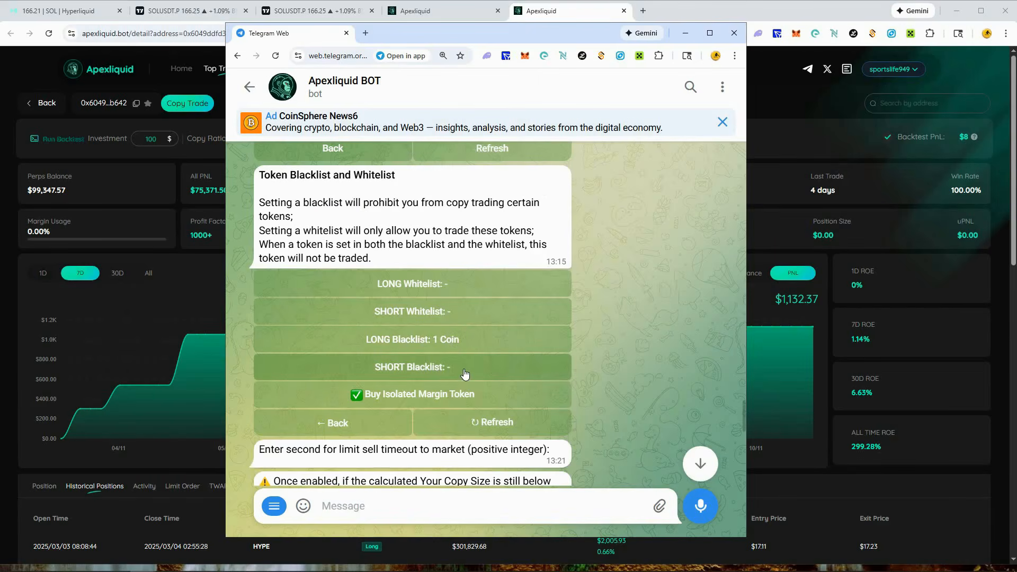
- Add BTC to the copy trade's LONG Whitelist and return to the Token Blacklist and Whitelist settings
{"action": "double_click", "coordinate": [533, 185]}
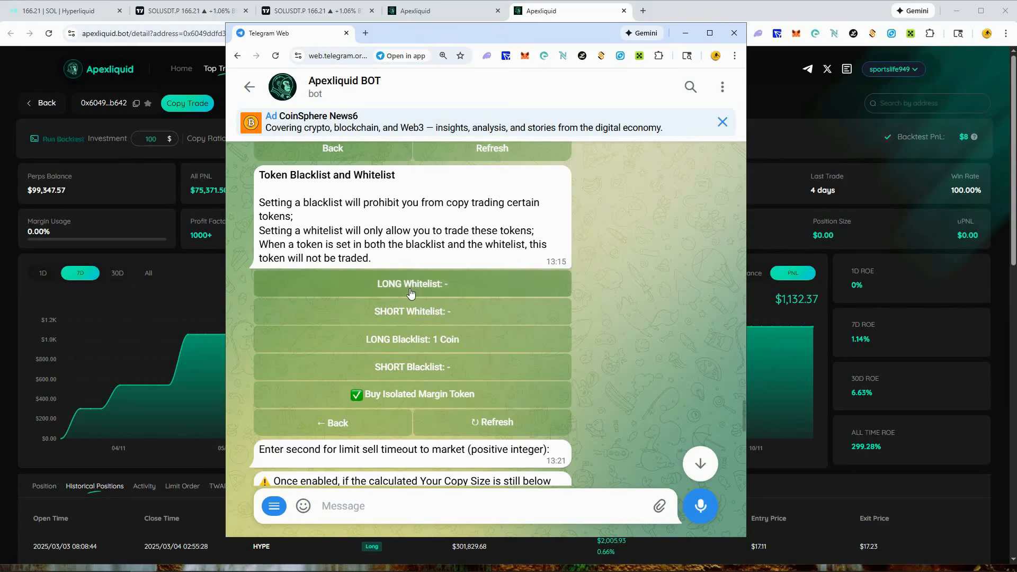
{"action": "left_click", "coordinate": [472, 291]}
{"action": "left_click", "coordinate": [335, 398]}
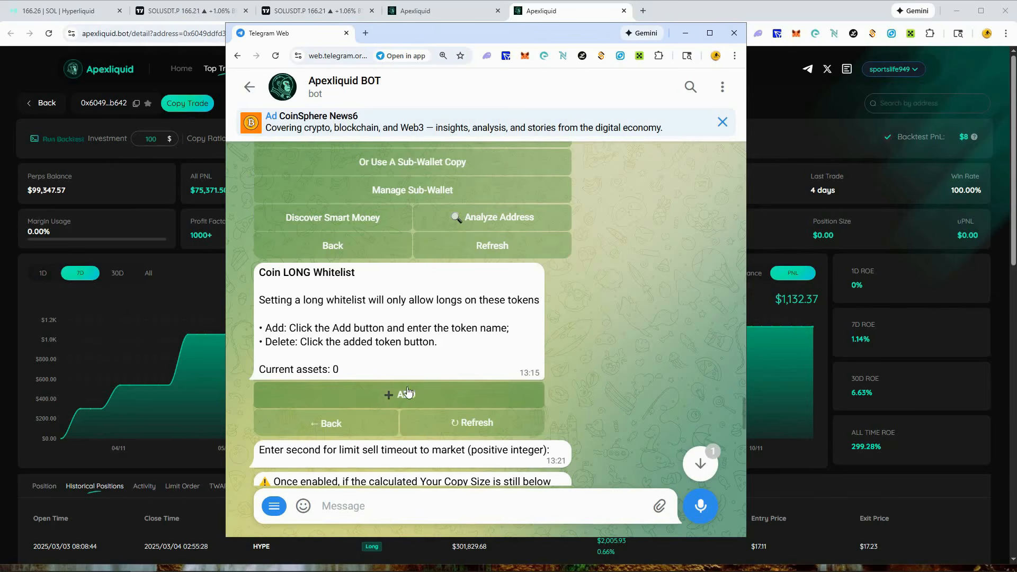
{"action": "left_click", "coordinate": [401, 513]}
{"action": "type", "text": "b"}
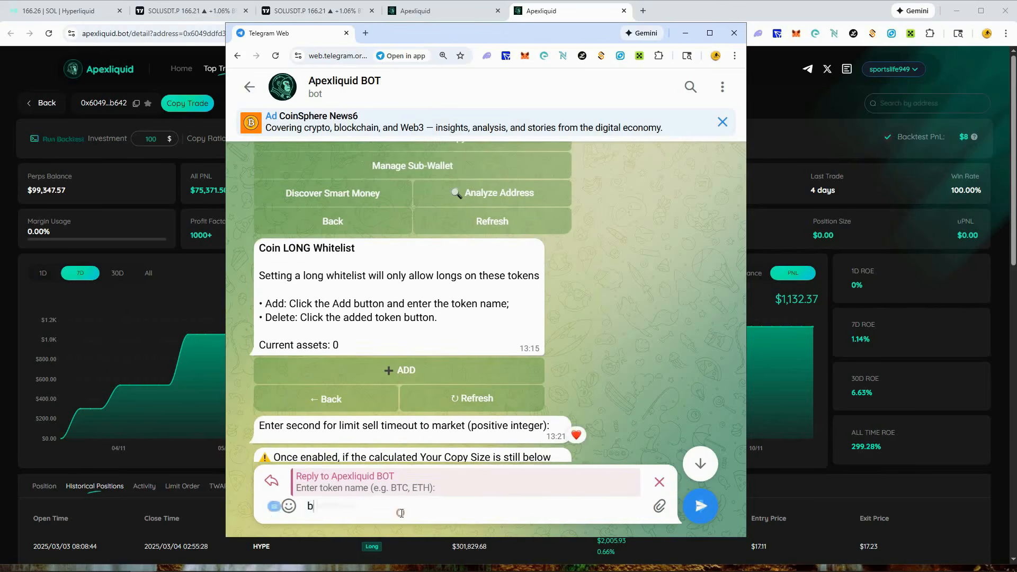
{"action": "type", "text": "tc"}
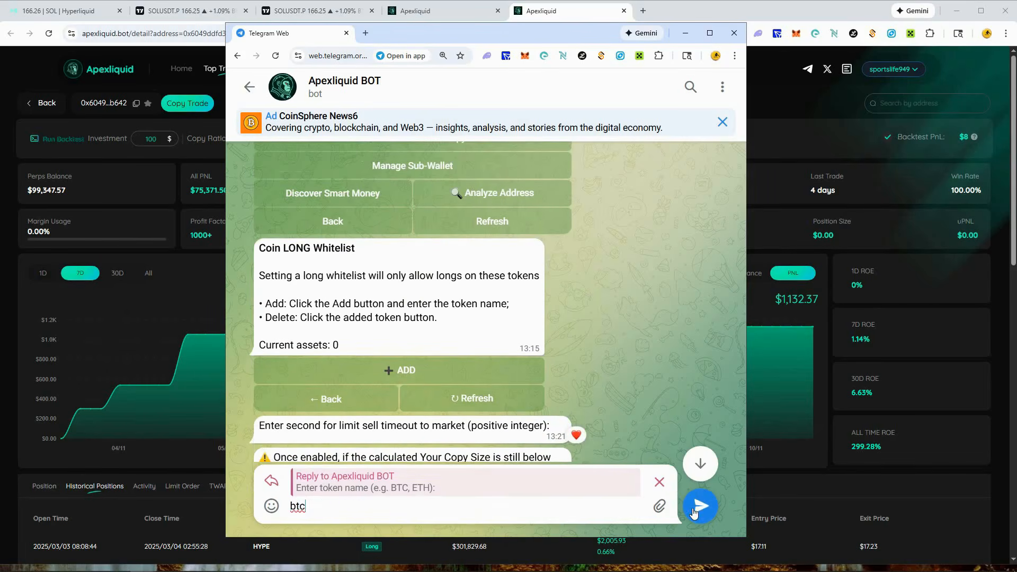
{"action": "left_click", "coordinate": [698, 507]}
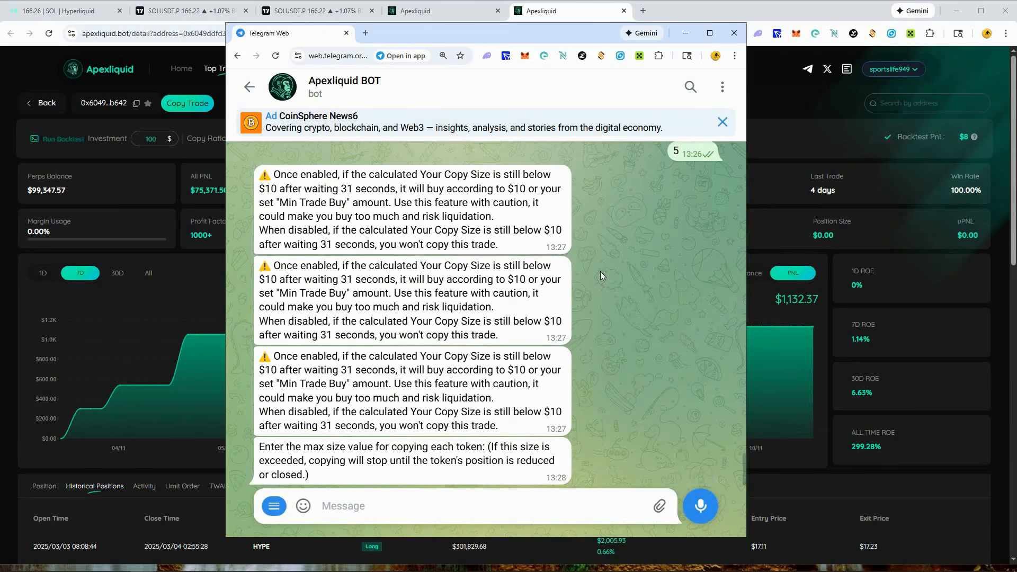
{"action": "scroll", "coordinate": [629, 292], "scroll_direction": "up", "scroll_amount": 10}
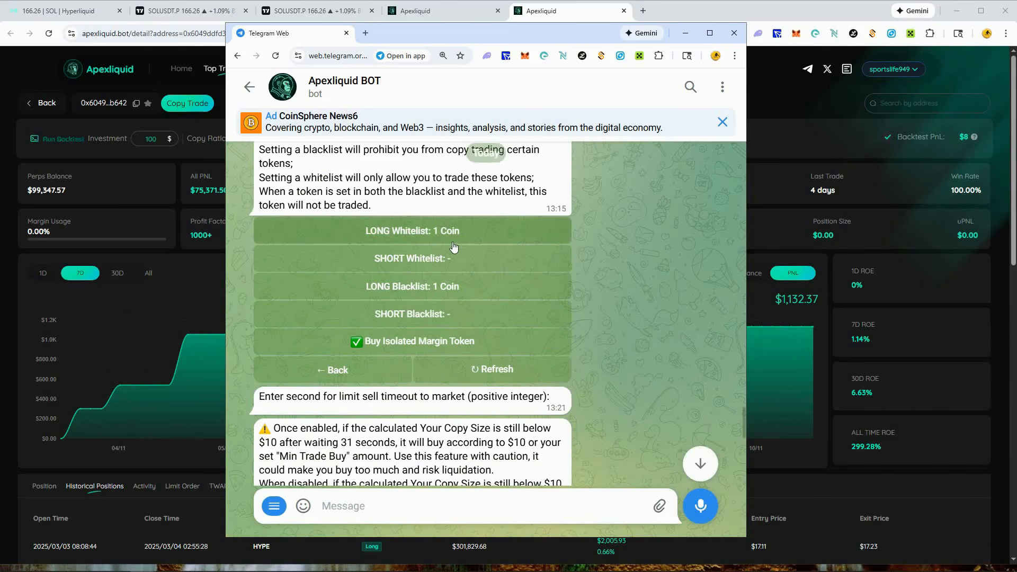
{"action": "left_click", "coordinate": [480, 240]}
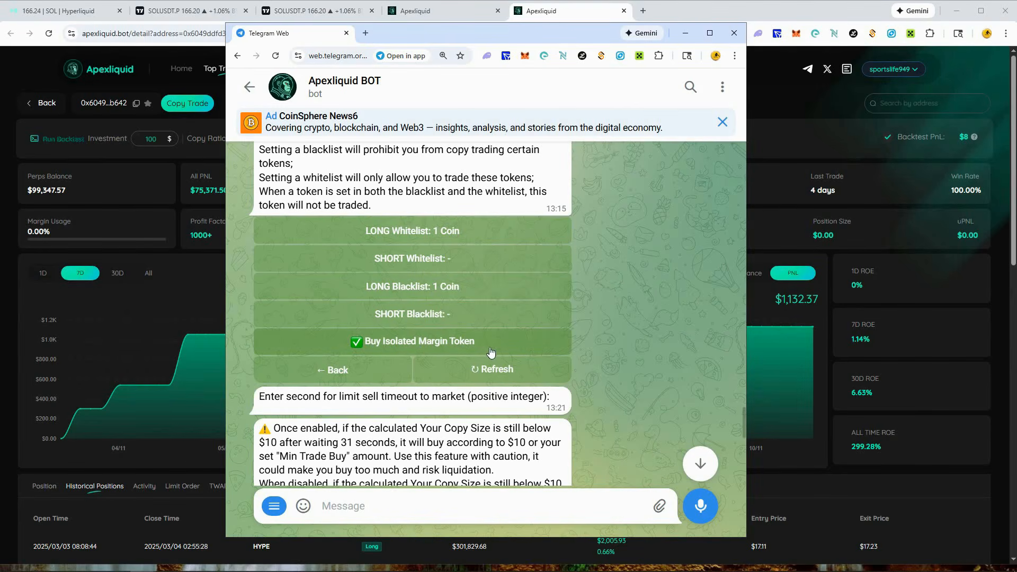
- Switch Buy Isolated Margin Token off and on again, and return to the copy trade settings
{"action": "left_click", "coordinate": [356, 343]}
{"action": "left_click", "coordinate": [356, 344]}
{"action": "left_click", "coordinate": [358, 372]}
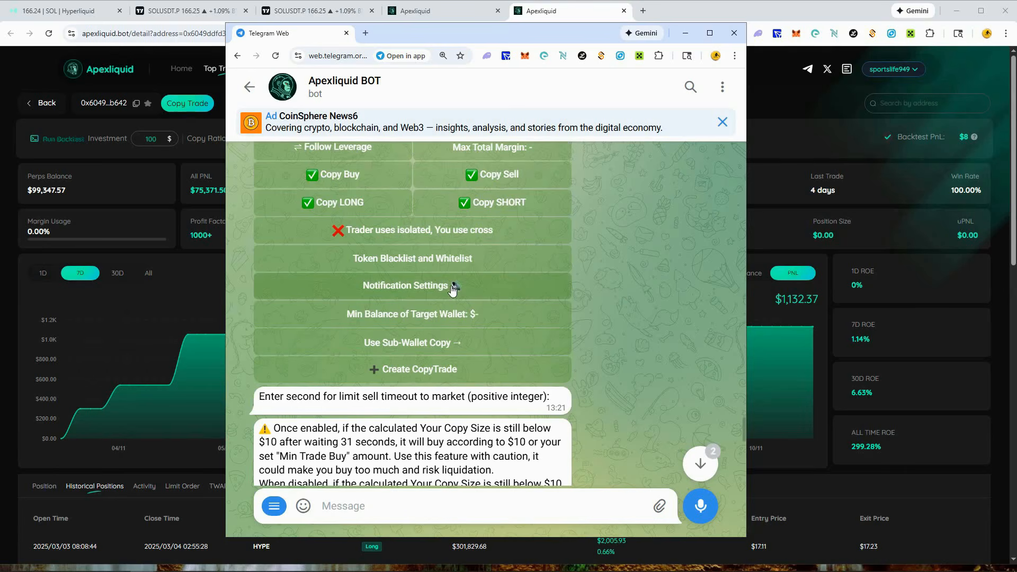
- Examine the copy trade's Notification Settings and return to the copy trade settings without changing them
{"action": "left_click", "coordinate": [487, 291]}
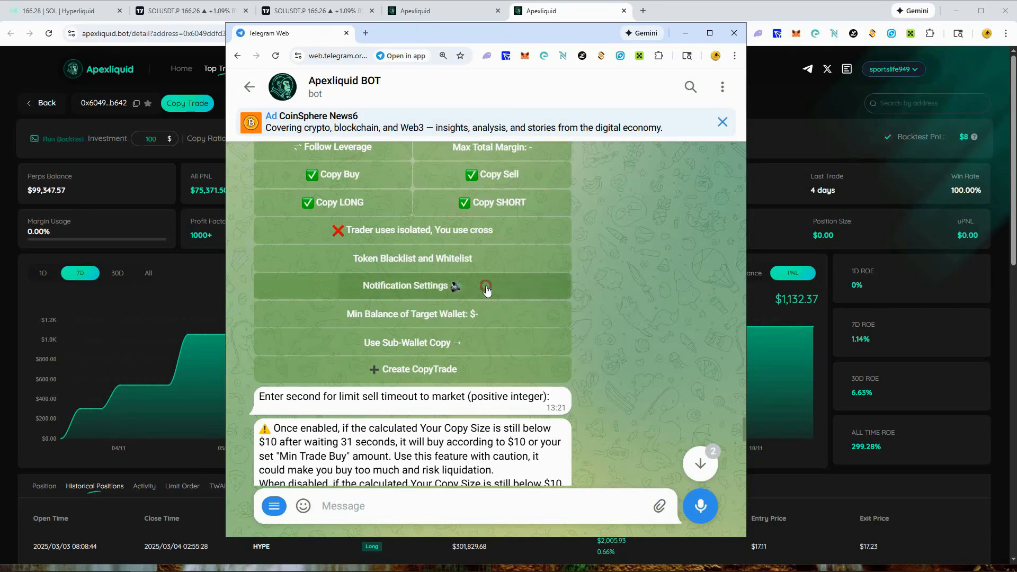
{"action": "scroll", "coordinate": [485, 288], "scroll_direction": "up", "scroll_amount": 3}
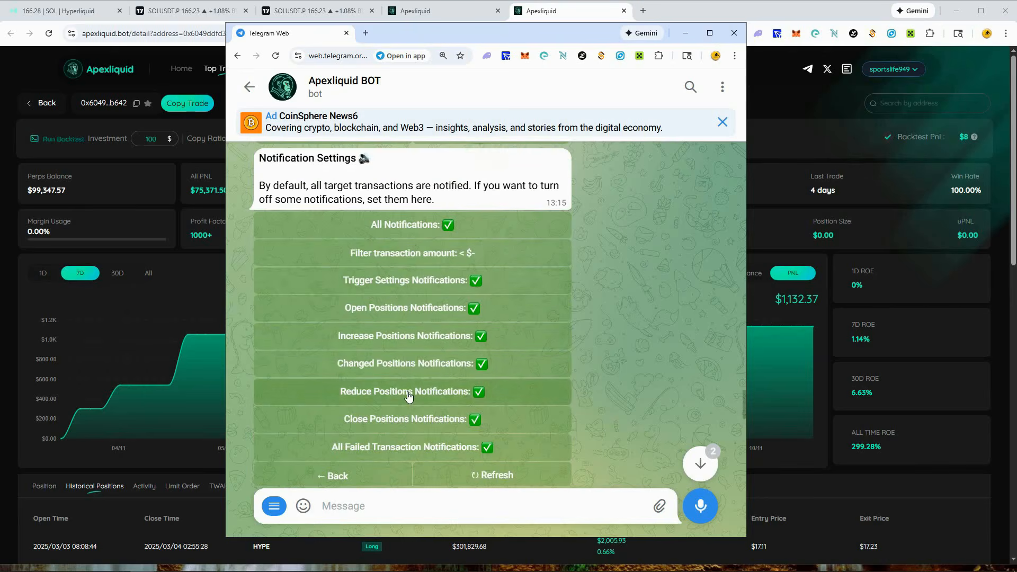
{"action": "scroll", "coordinate": [411, 391], "scroll_direction": "down", "scroll_amount": 1}
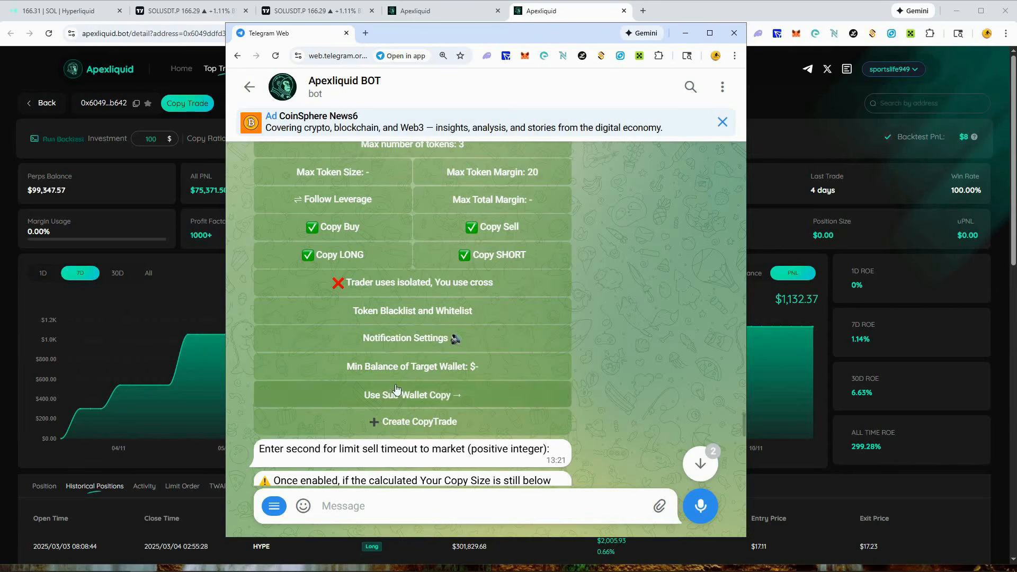
- Set the copy trade's Min Balance of Target Wallet to 75000
{"action": "left_click", "coordinate": [494, 371]}
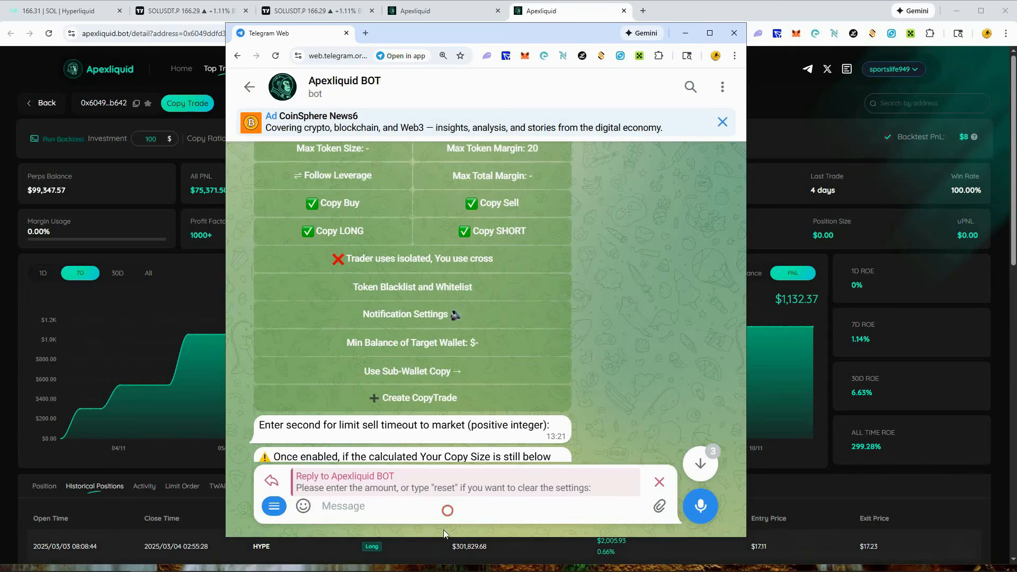
{"action": "type", "text": "75000"}
{"action": "key", "text": "Return"}
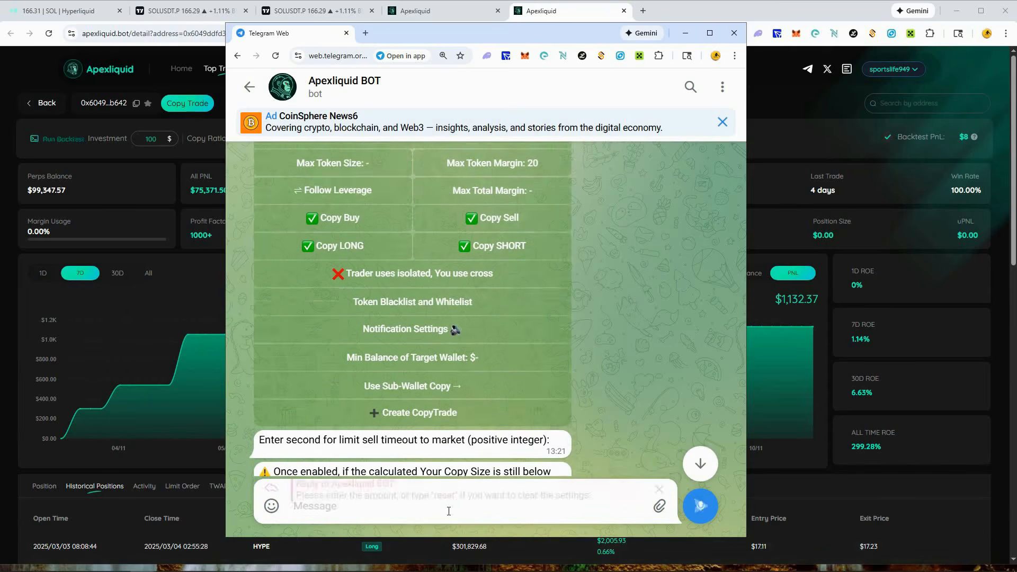
{"action": "scroll", "coordinate": [548, 374], "scroll_direction": "up", "scroll_amount": 10}
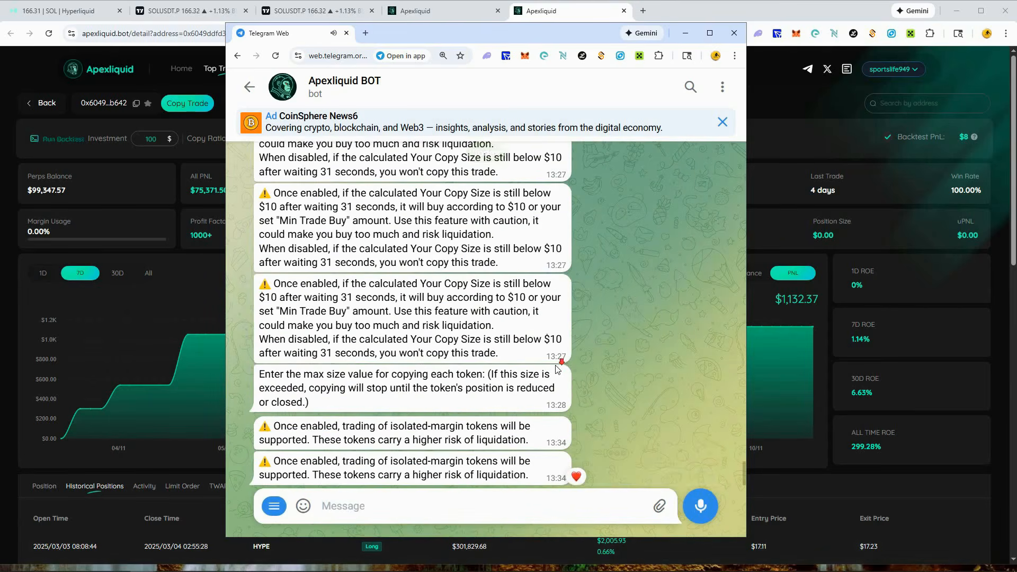
{"action": "scroll", "coordinate": [562, 363], "scroll_direction": "up", "scroll_amount": 5}
{"action": "scroll", "coordinate": [578, 362], "scroll_direction": "down", "scroll_amount": 3}
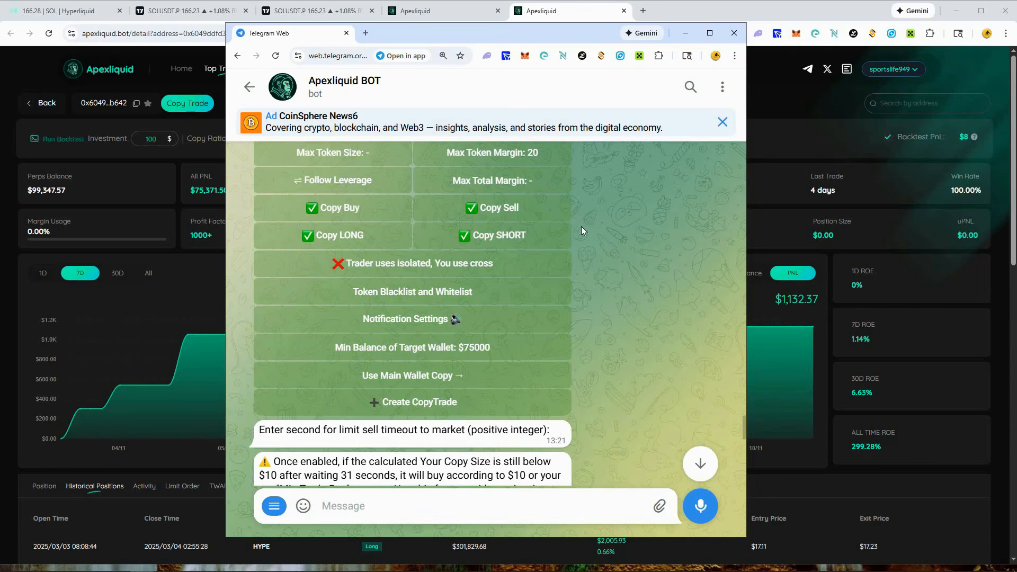
- Switch between main wallet and sub-wallet copying, end on the main wallet, and create the copy trade
{"action": "left_click", "coordinate": [452, 380]}
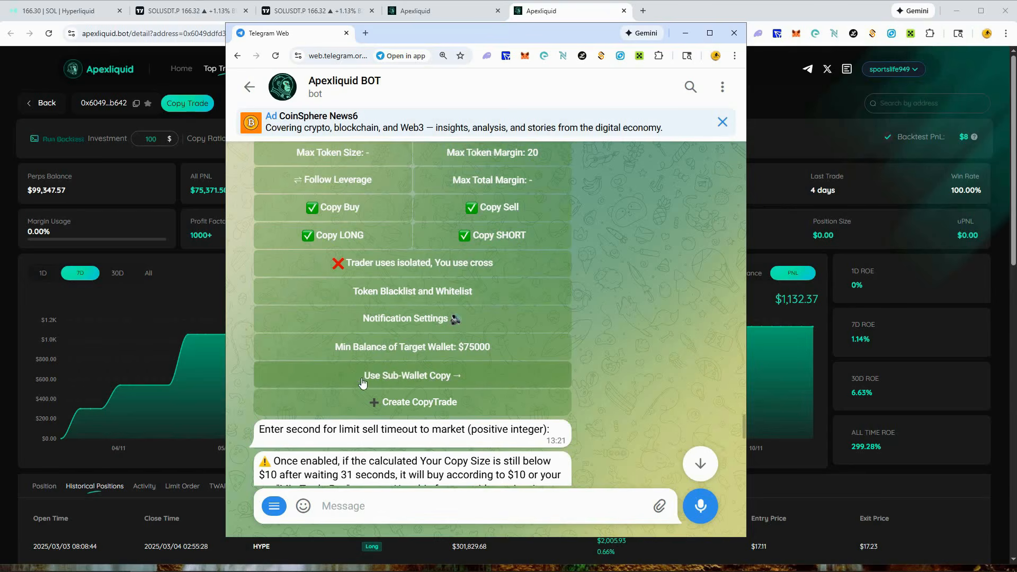
{"action": "left_click", "coordinate": [451, 377]}
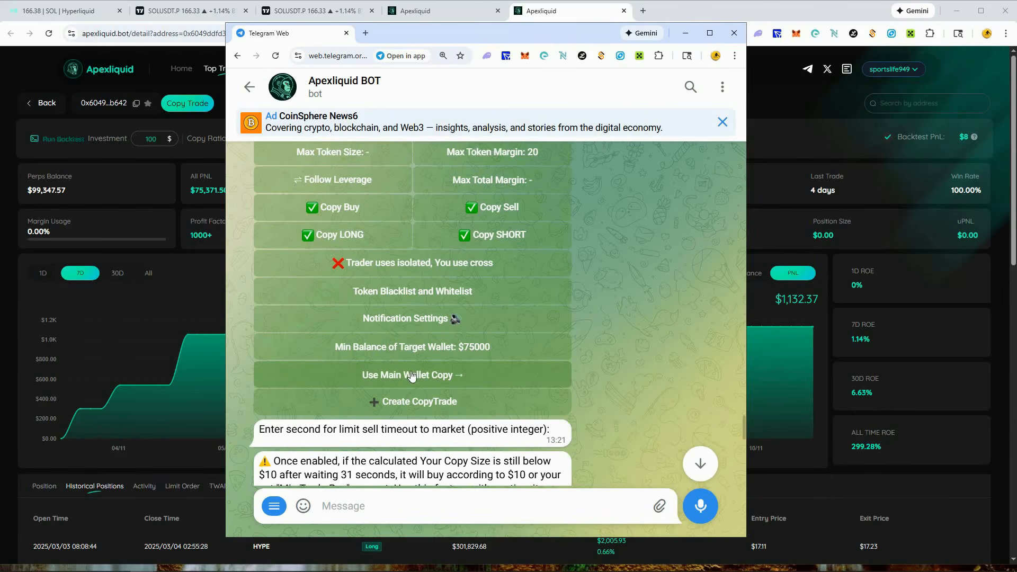
{"action": "left_click", "coordinate": [454, 370]}
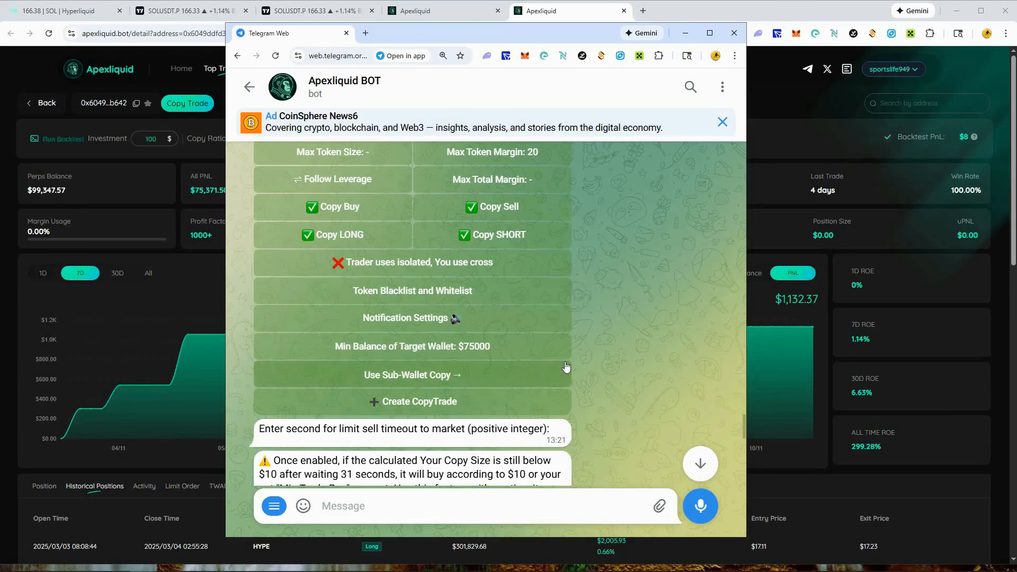
{"action": "left_click", "coordinate": [423, 406]}
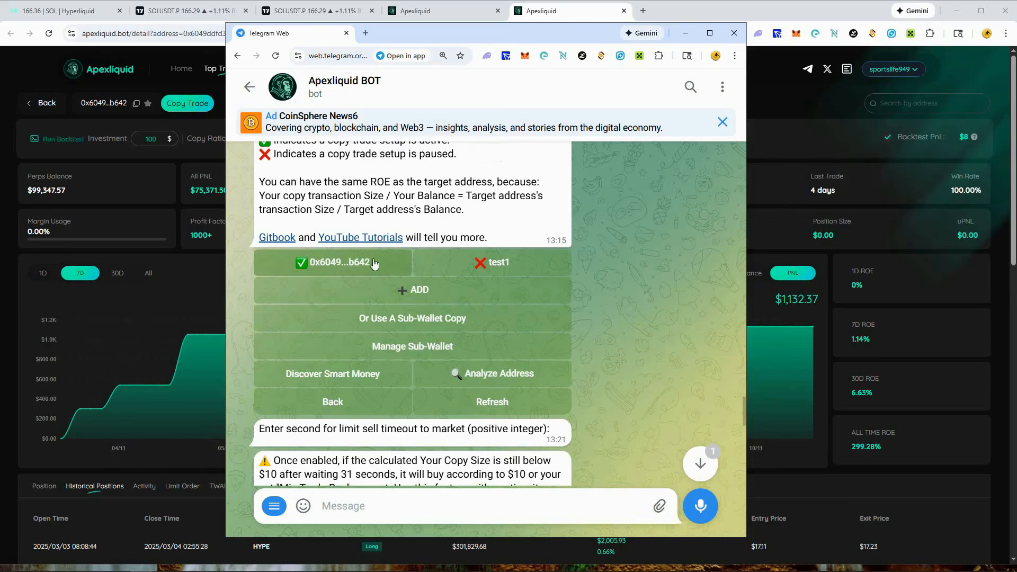
- Open the newly created copy trade and examine its target wallet balance and copy record
{"action": "scroll", "coordinate": [349, 264], "scroll_direction": "up", "scroll_amount": 1}
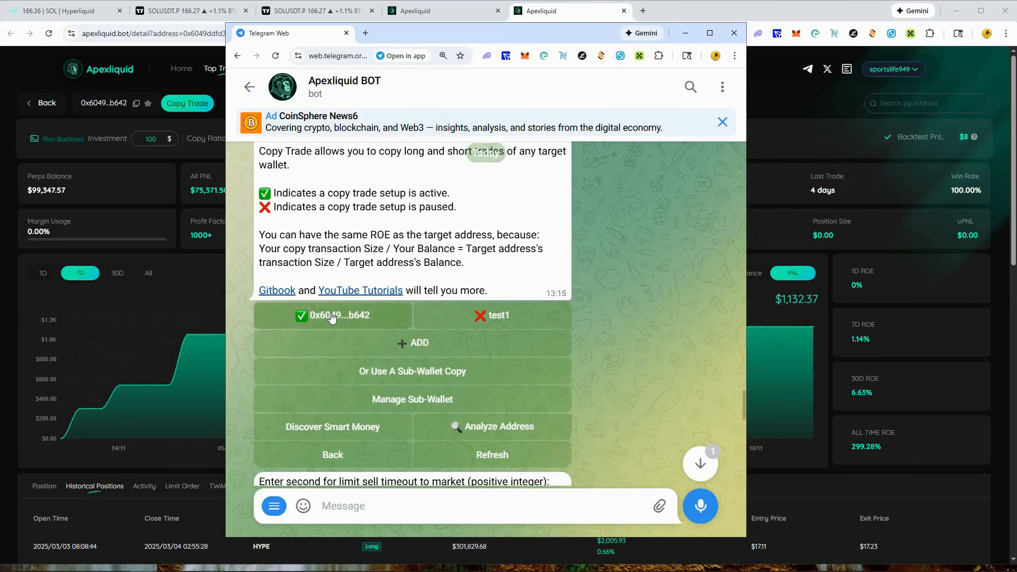
{"action": "left_click", "coordinate": [332, 317]}
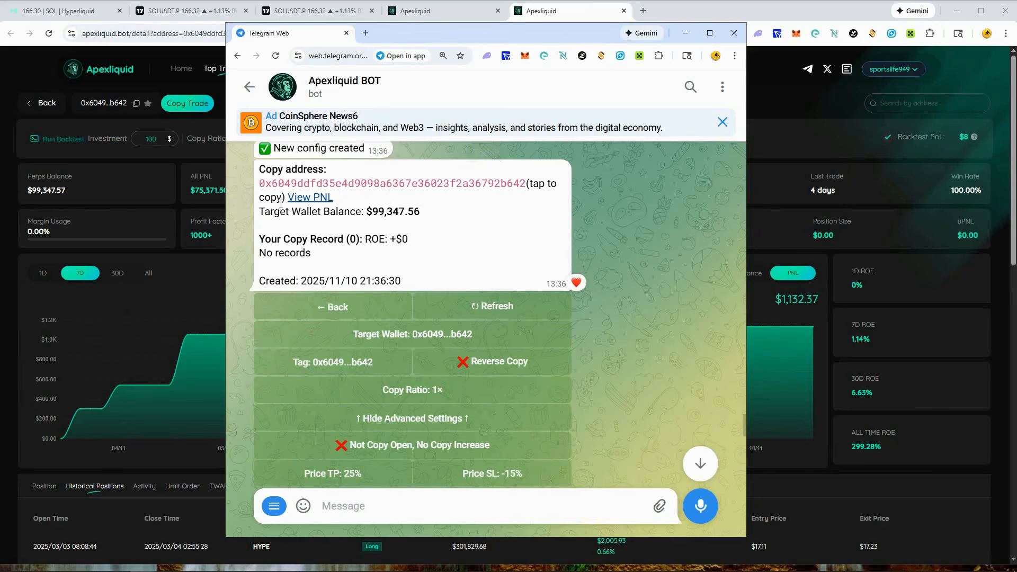
{"action": "left_click_drag", "start_coordinate": [364, 212], "coordinate": [431, 216]}
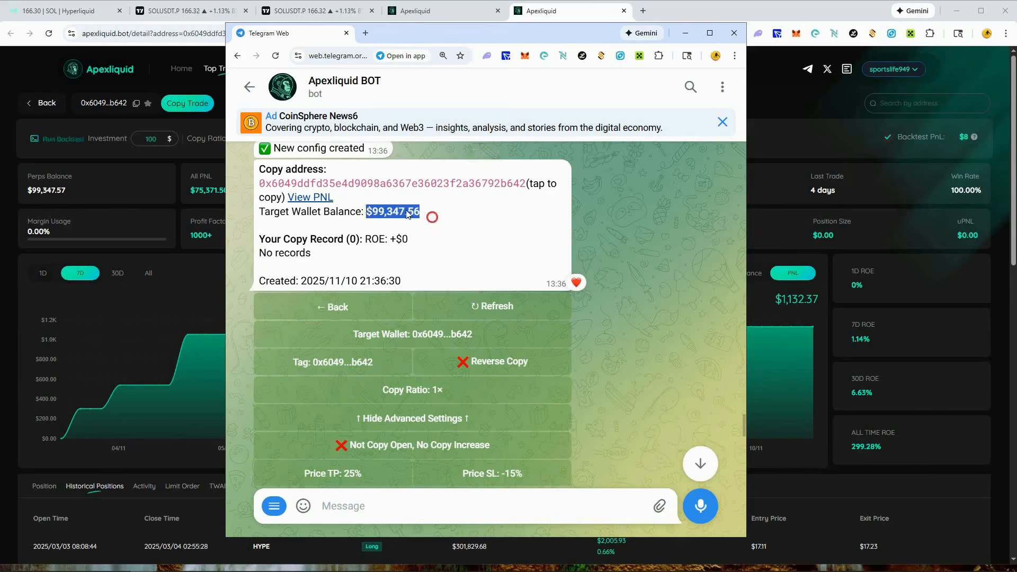
{"action": "left_click", "coordinate": [432, 217]}
{"action": "left_click_drag", "start_coordinate": [263, 240], "coordinate": [411, 249]}
{"action": "double_click", "coordinate": [411, 247]}
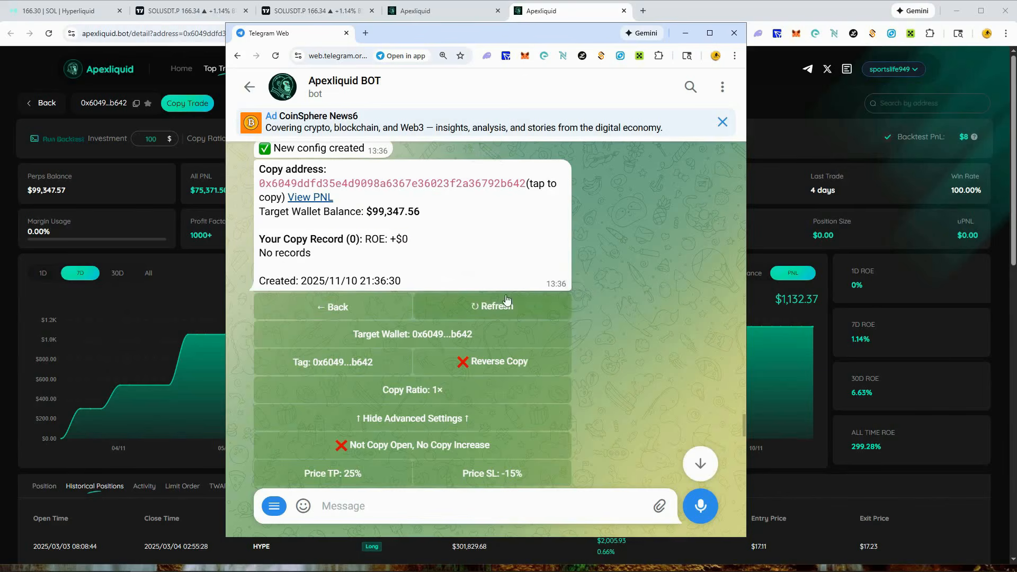
- Review the created copy trade's advanced settings down to the Delete and Active options
{"action": "scroll", "coordinate": [485, 352], "scroll_direction": "down", "scroll_amount": 10}
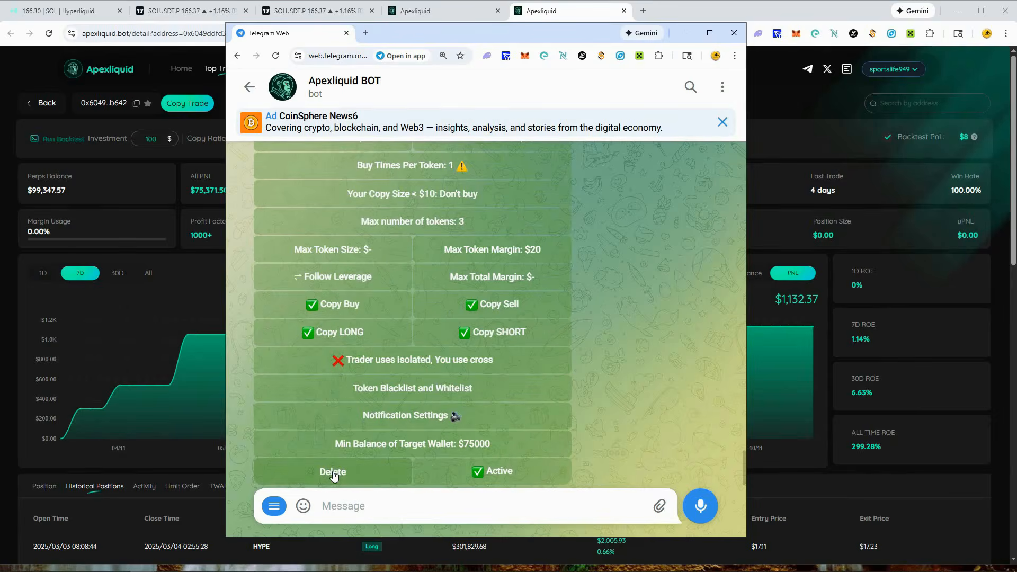
{"action": "scroll", "coordinate": [334, 474], "scroll_direction": "up", "scroll_amount": 10}
{"action": "scroll", "coordinate": [381, 418], "scroll_direction": "down", "scroll_amount": 10}
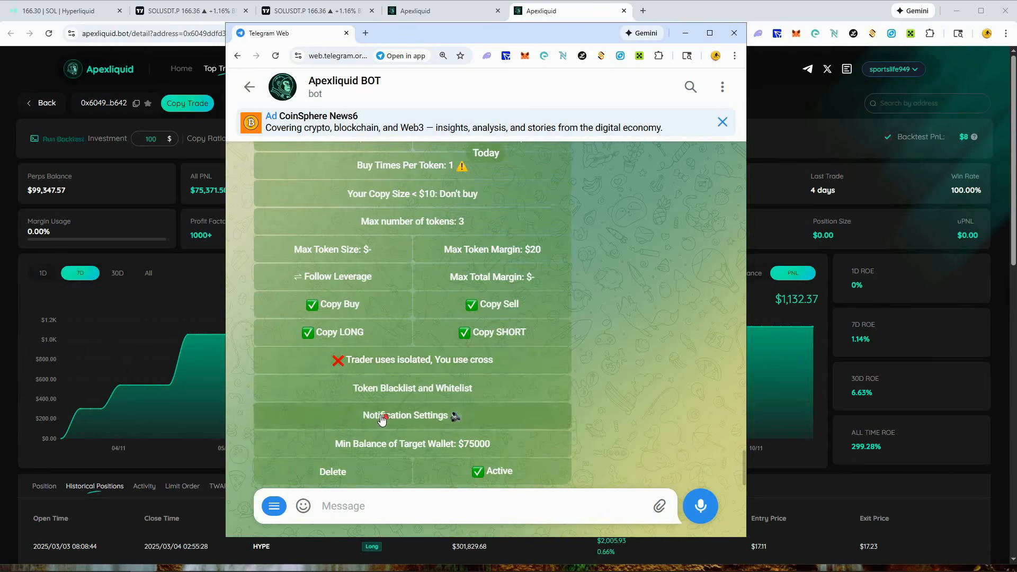
{"action": "scroll", "coordinate": [602, 347], "scroll_direction": "up", "scroll_amount": 5}
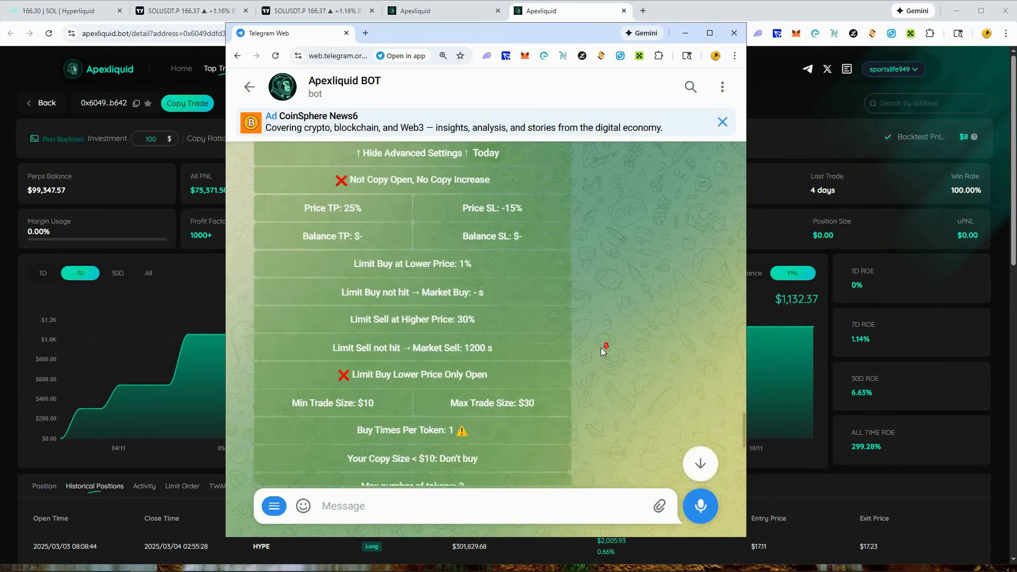
{"action": "scroll", "coordinate": [601, 347], "scroll_direction": "down", "scroll_amount": 5}
- Generate a new sub-wallet from the copy trade overview's sub-wallet management and select it for copying
{"action": "left_click", "coordinate": [272, 507]}
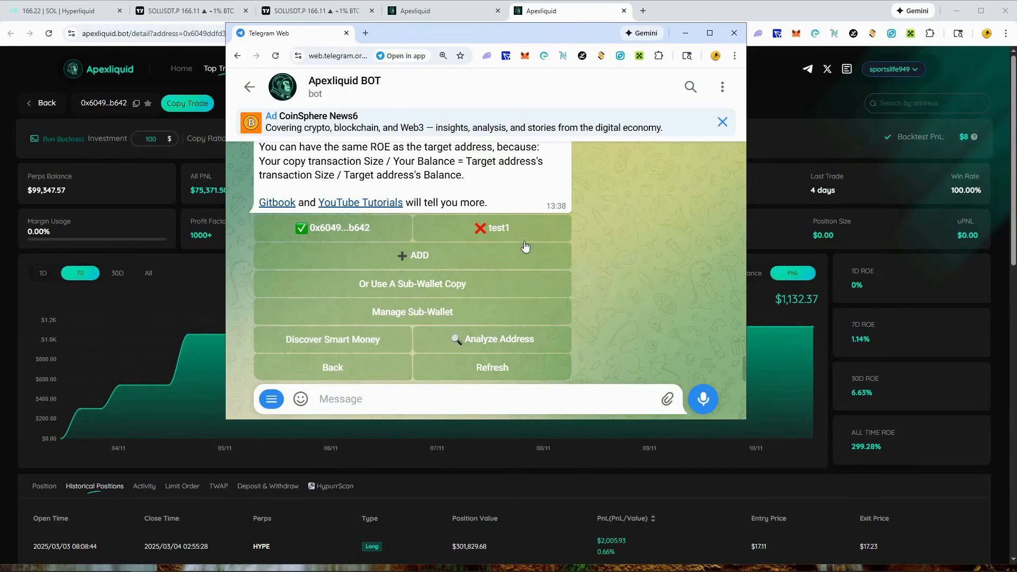
{"action": "left_click", "coordinate": [413, 314]}
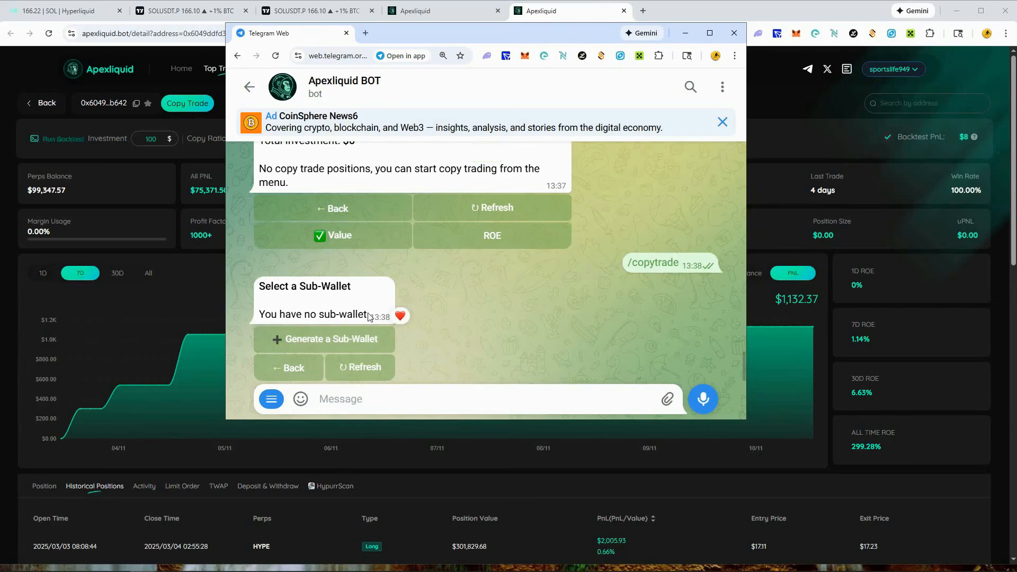
{"action": "left_click", "coordinate": [326, 342]}
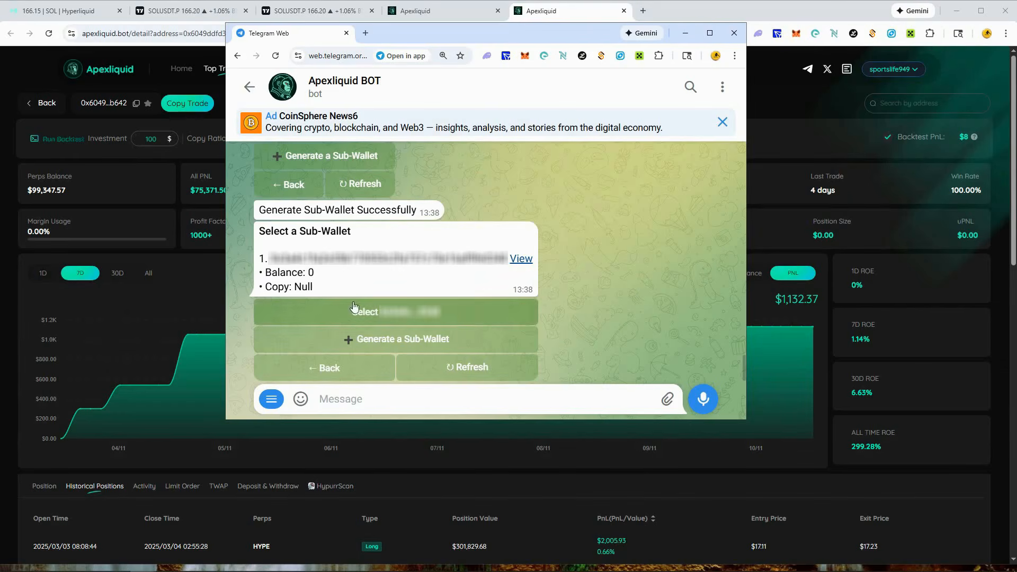
{"action": "left_click", "coordinate": [433, 320]}
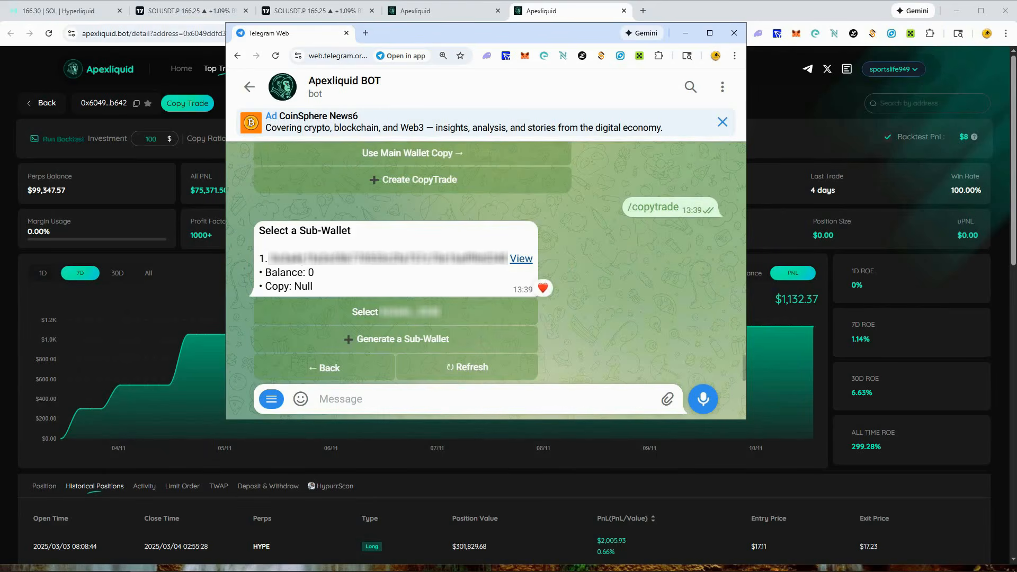
- Return to the copy trade overview, reopen the active copy trade and review all its settings
{"action": "left_click", "coordinate": [321, 375]}
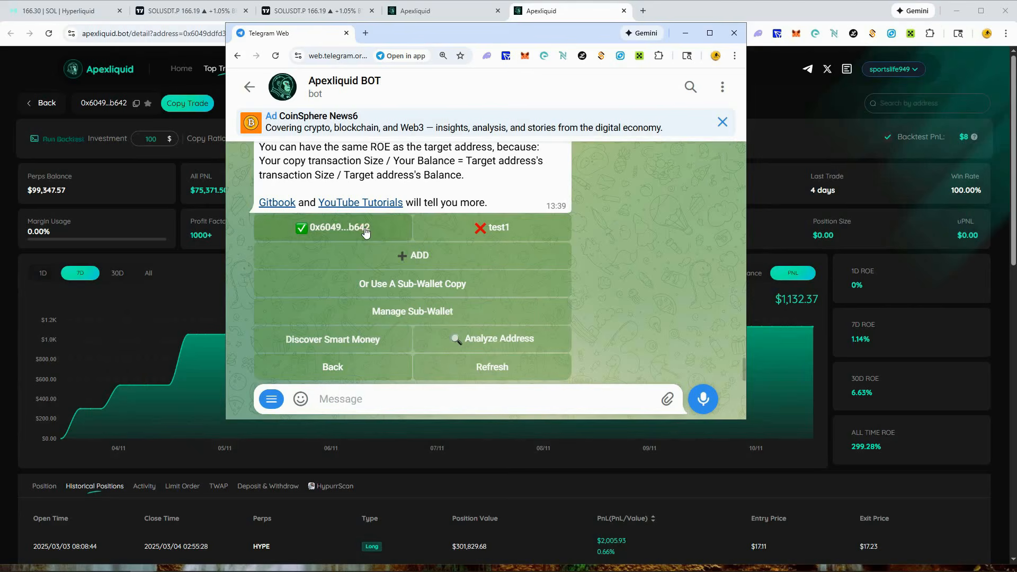
{"action": "left_click", "coordinate": [365, 232]}
{"action": "scroll", "coordinate": [455, 272], "scroll_direction": "up", "scroll_amount": 2}
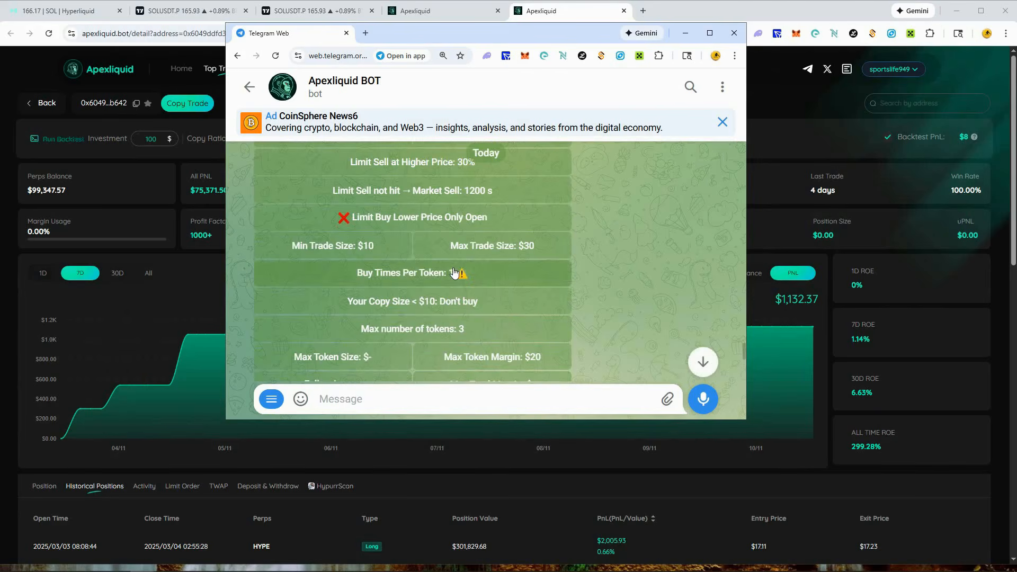
{"action": "scroll", "coordinate": [472, 273], "scroll_direction": "up", "scroll_amount": 3}
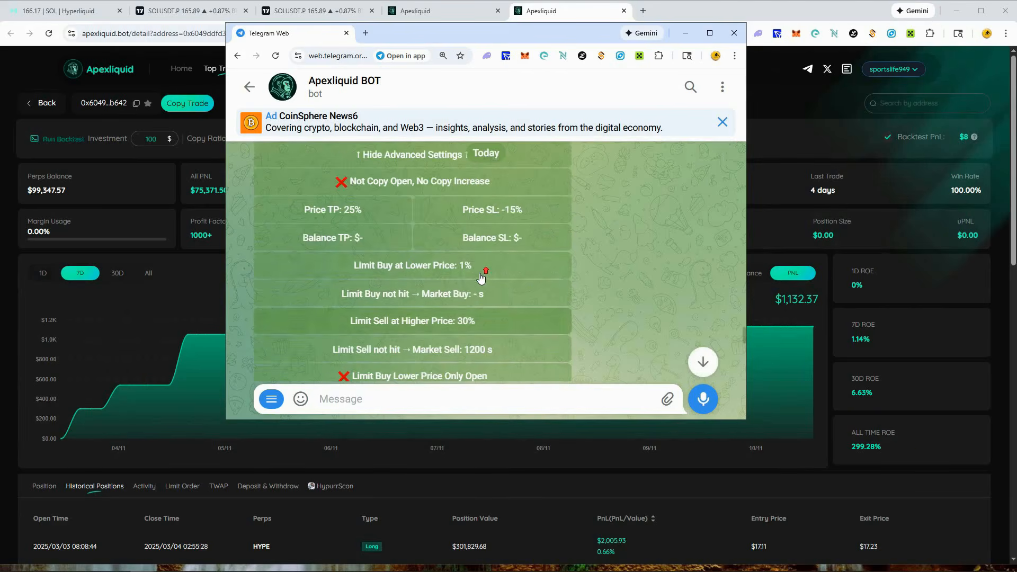
{"action": "scroll", "coordinate": [480, 275], "scroll_direction": "up", "scroll_amount": 2}
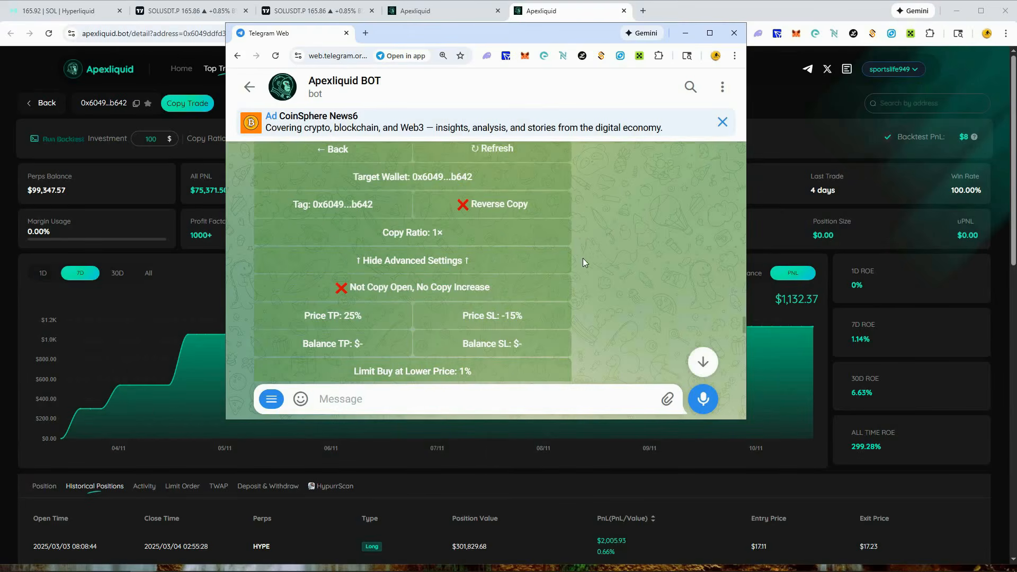
{"action": "scroll", "coordinate": [583, 259], "scroll_direction": "up", "scroll_amount": 1}
{"action": "scroll", "coordinate": [584, 258], "scroll_direction": "down", "scroll_amount": 8}
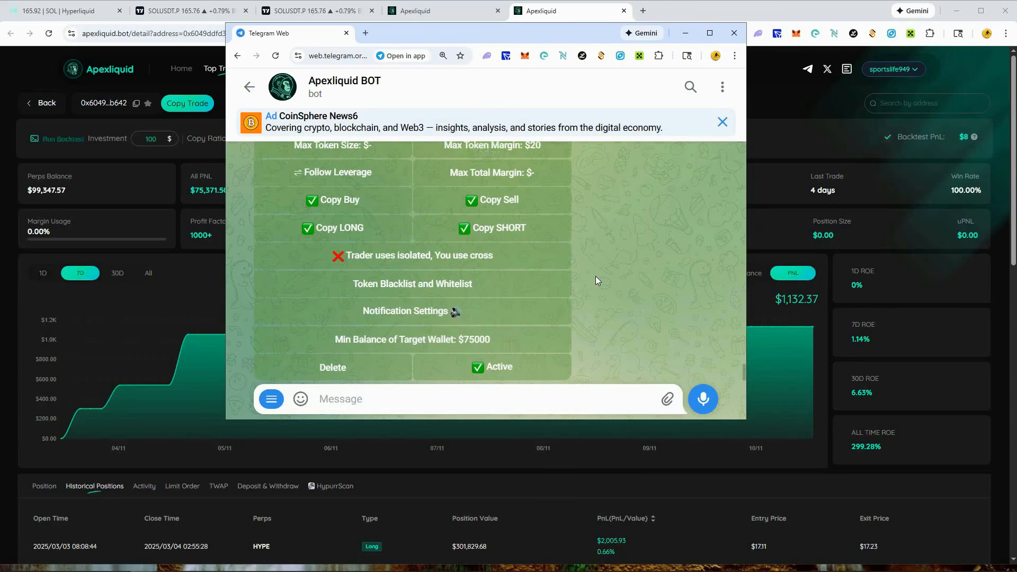
- Review the active copy trade's settings down to the Delete and Active options and return to the copy trade overview
{"action": "scroll", "coordinate": [563, 299], "scroll_direction": "up", "scroll_amount": 7}
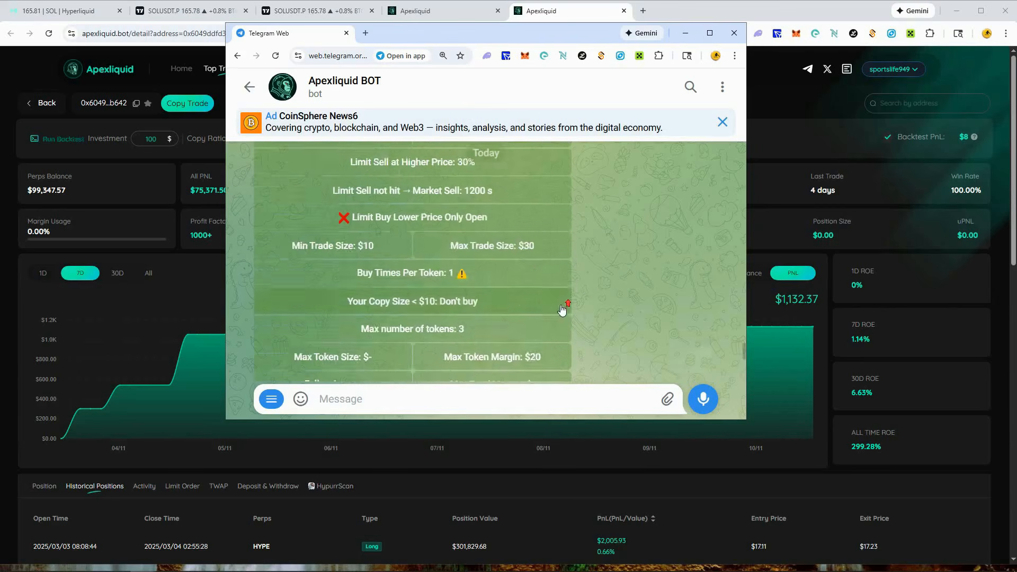
{"action": "scroll", "coordinate": [563, 307], "scroll_direction": "up", "scroll_amount": 2}
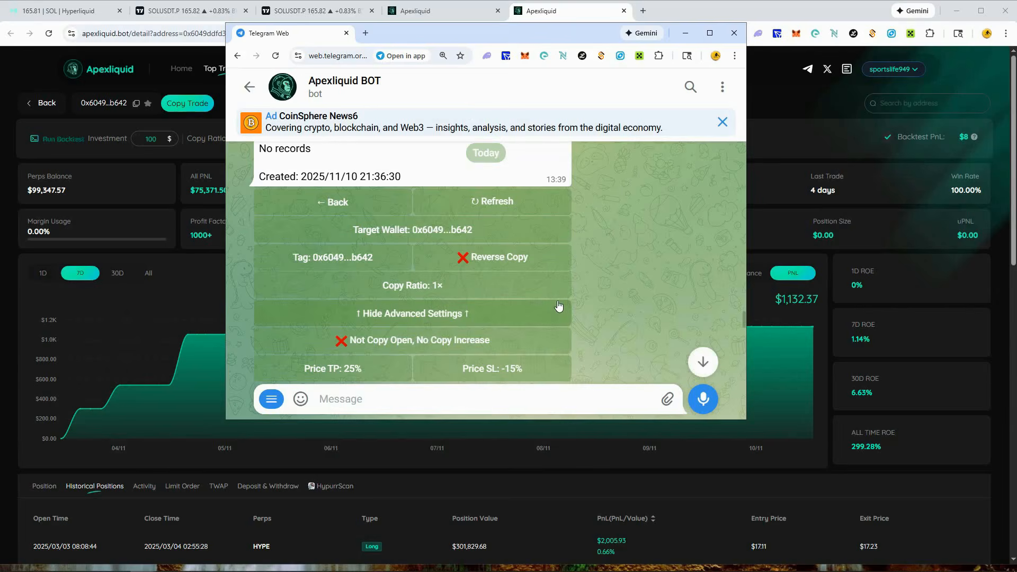
{"action": "scroll", "coordinate": [618, 277], "scroll_direction": "down", "scroll_amount": 9}
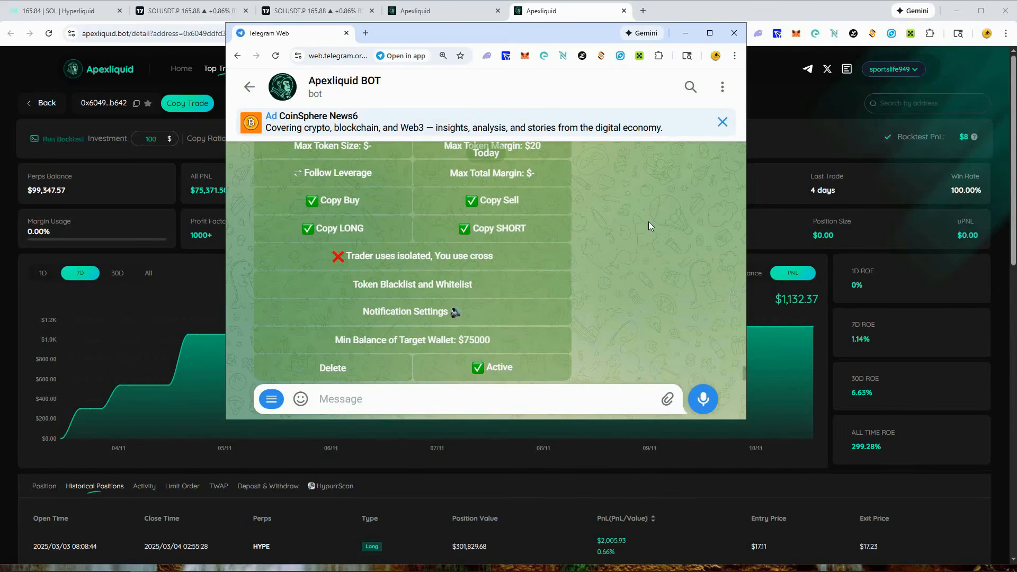
{"action": "scroll", "coordinate": [590, 277], "scroll_direction": "up", "scroll_amount": 9}
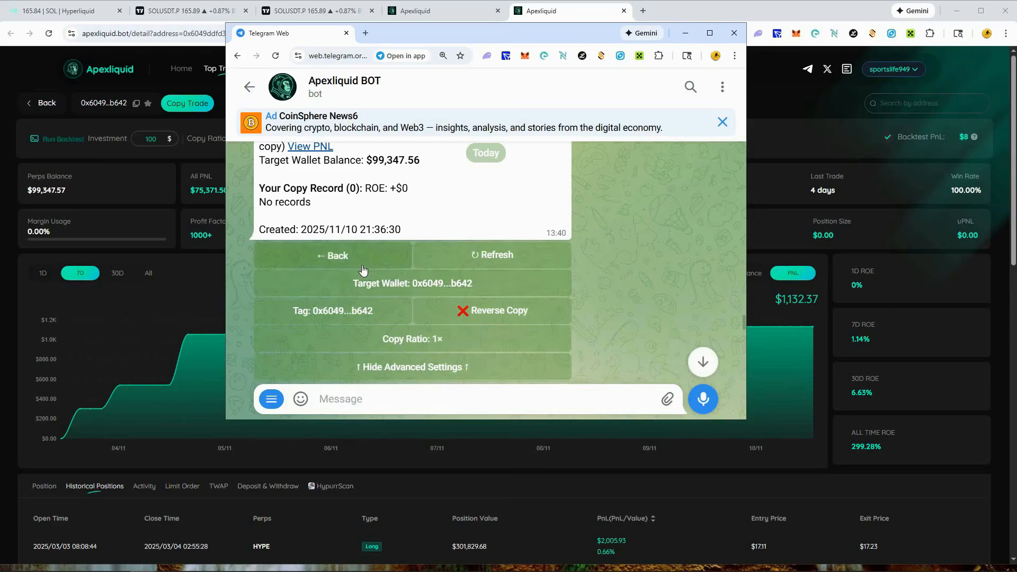
{"action": "left_click", "coordinate": [461, 265]}
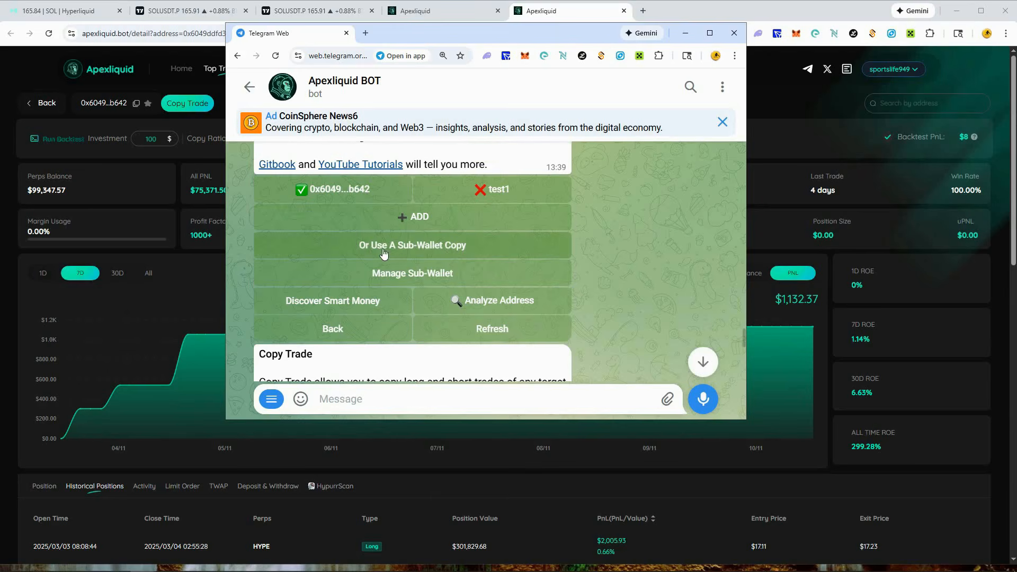
- Open the sub-wallet copy setup from the overview and examine its settings down to Use Main Wallet Copy and Create CopyTrade
{"action": "left_click", "coordinate": [436, 247]}
{"action": "scroll", "coordinate": [653, 307], "scroll_direction": "down", "scroll_amount": 6}
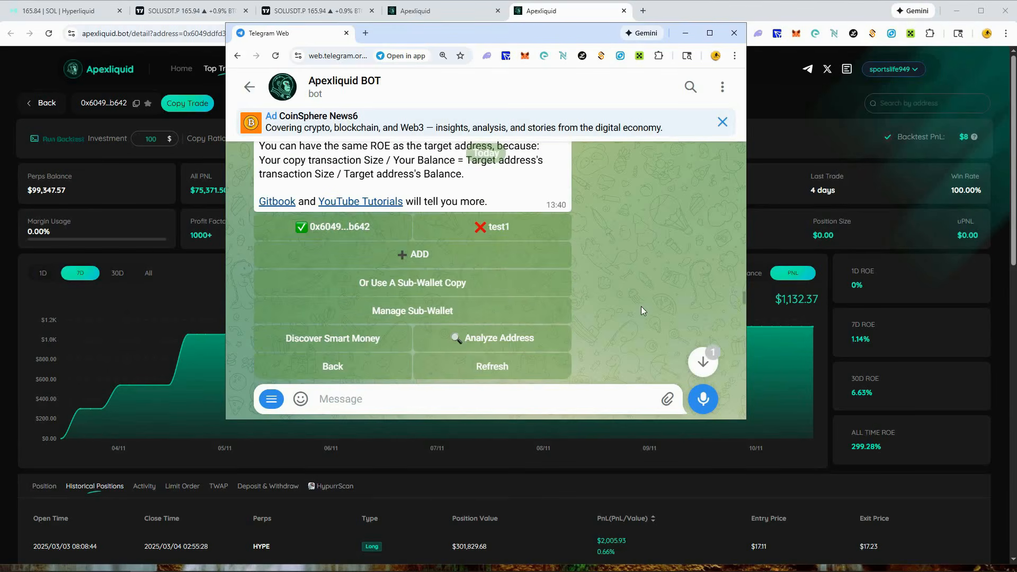
{"action": "scroll", "coordinate": [510, 295], "scroll_direction": "down", "scroll_amount": 5}
{"action": "scroll", "coordinate": [480, 280], "scroll_direction": "down", "scroll_amount": 5}
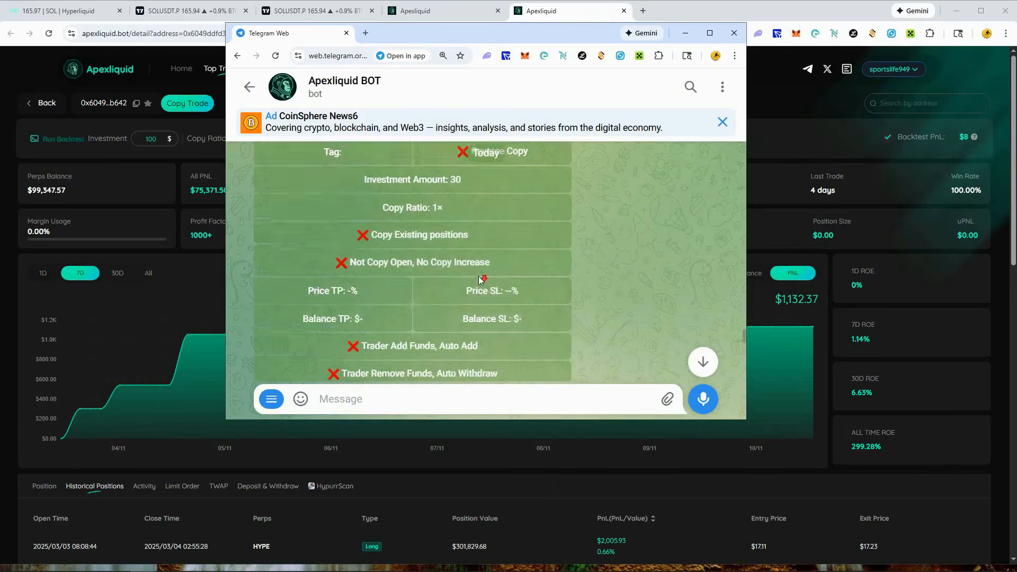
{"action": "scroll", "coordinate": [482, 281], "scroll_direction": "up", "scroll_amount": 5}
{"action": "scroll", "coordinate": [484, 284], "scroll_direction": "down", "scroll_amount": 4}
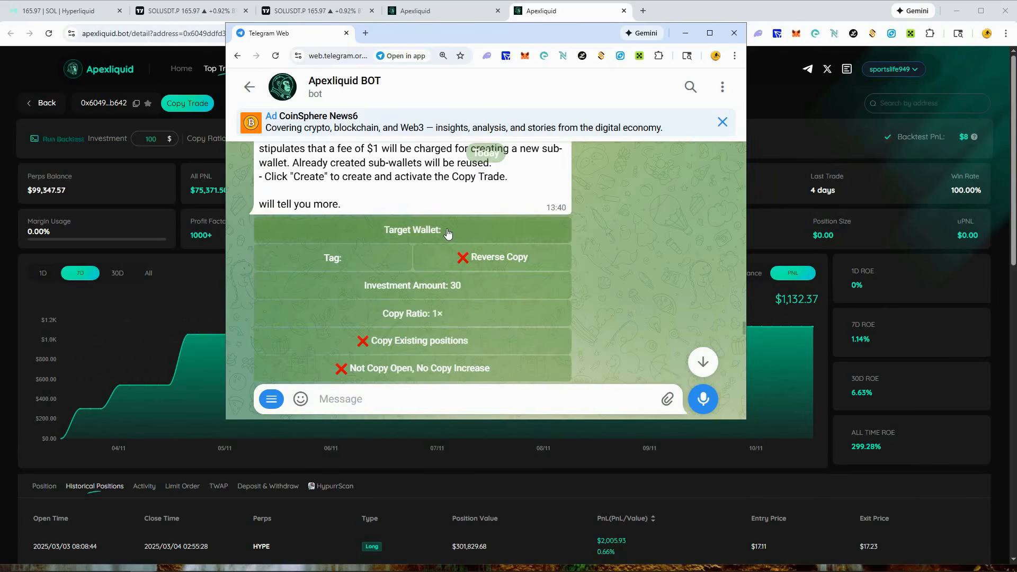
{"action": "scroll", "coordinate": [452, 235], "scroll_direction": "down", "scroll_amount": 6}
{"action": "scroll", "coordinate": [449, 239], "scroll_direction": "down", "scroll_amount": 8}
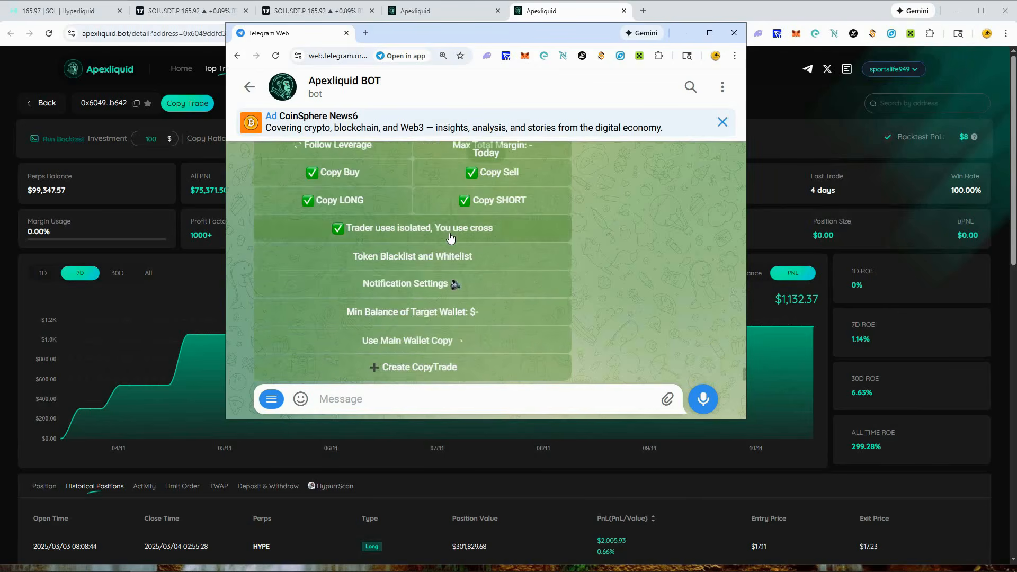
{"action": "scroll", "coordinate": [466, 302], "scroll_direction": "up", "scroll_amount": 10}
{"action": "scroll", "coordinate": [475, 298], "scroll_direction": "up", "scroll_amount": 12}
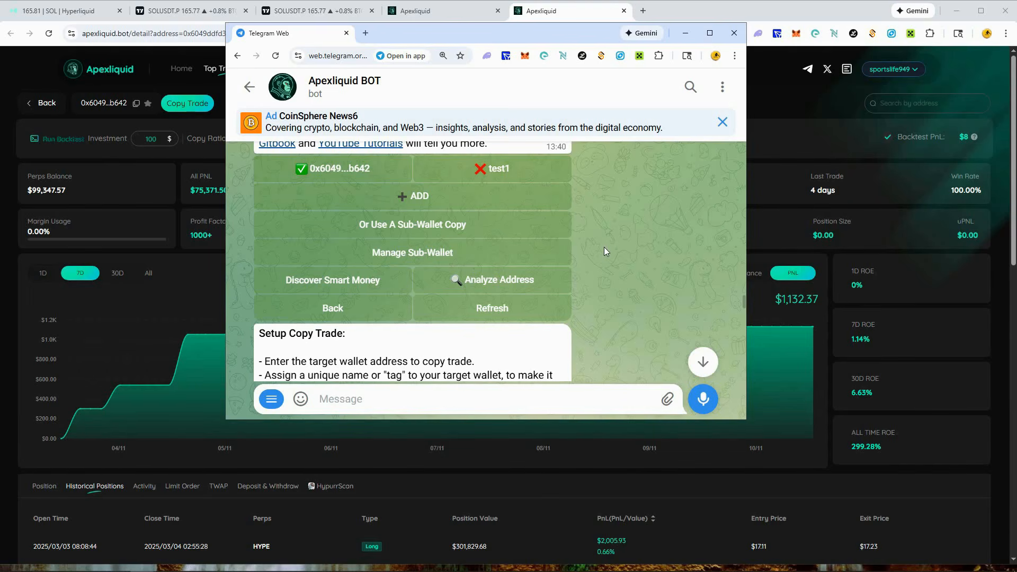
{"action": "scroll", "coordinate": [604, 247], "scroll_direction": "down", "scroll_amount": 1}
{"action": "scroll", "coordinate": [604, 247], "scroll_direction": "up", "scroll_amount": 1}
{"action": "left_click", "coordinate": [704, 368]}
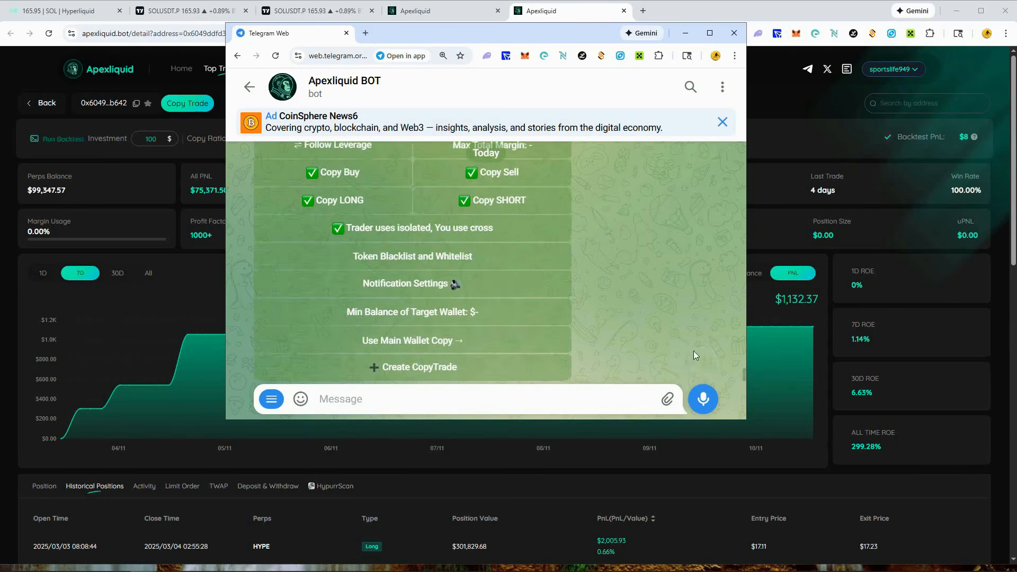
- Go back to the copy trade overview message and reopen the active copy trade's settings down to Delete and Active
{"action": "scroll", "coordinate": [662, 339], "scroll_direction": "up", "scroll_amount": 5}
{"action": "scroll", "coordinate": [635, 327], "scroll_direction": "up", "scroll_amount": 10}
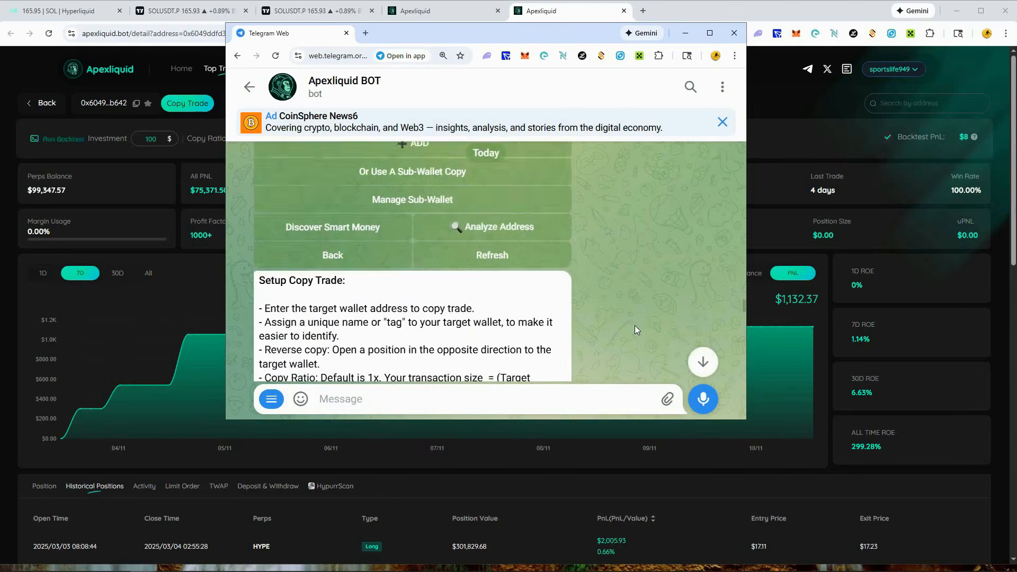
{"action": "scroll", "coordinate": [633, 324], "scroll_direction": "down", "scroll_amount": 2}
{"action": "left_click", "coordinate": [365, 227]}
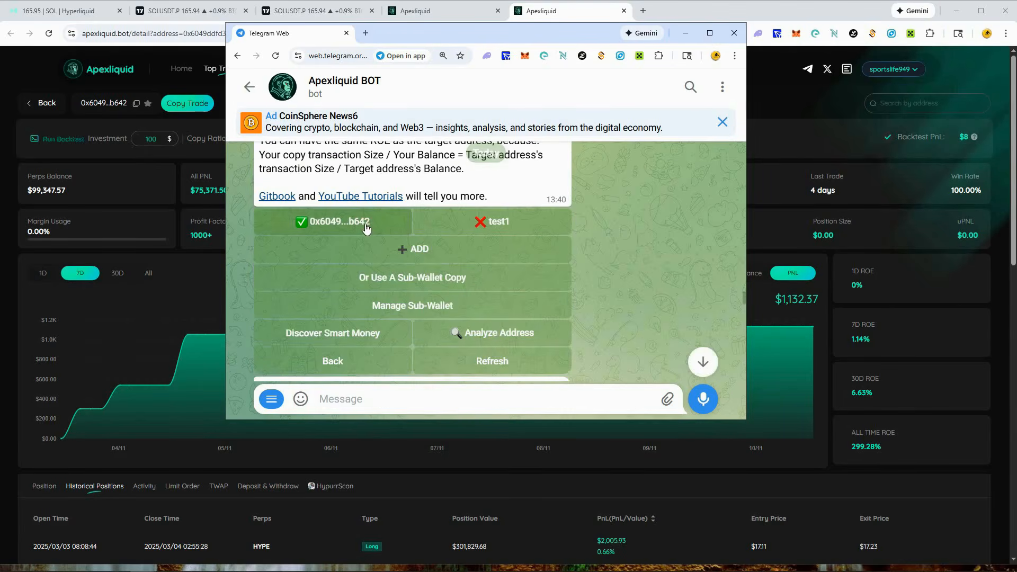
{"action": "left_click", "coordinate": [699, 358]}
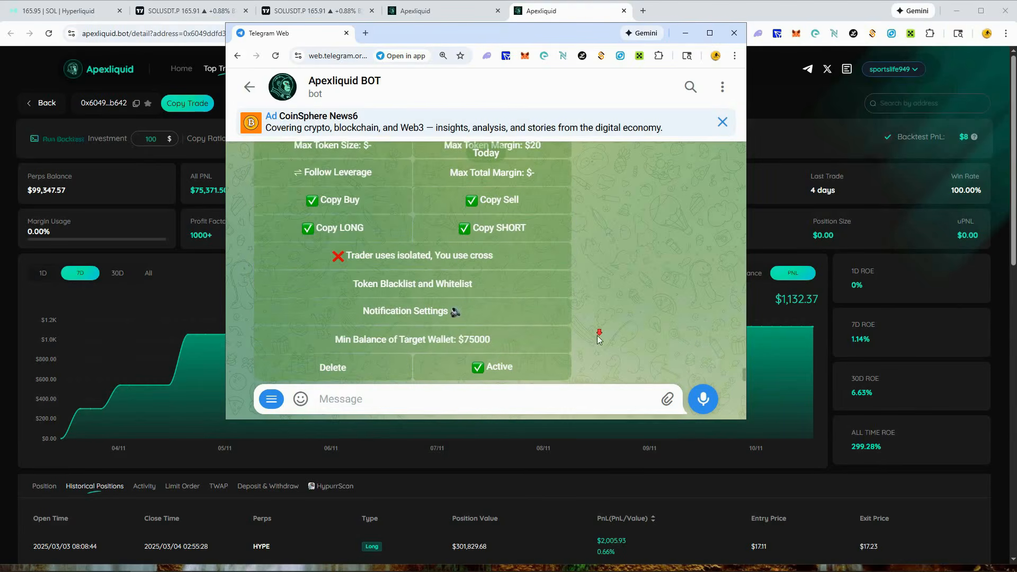
- Request deletion of the copy trade but cancel it, and switch the trade's status from active to paused
{"action": "left_click", "coordinate": [319, 363]}
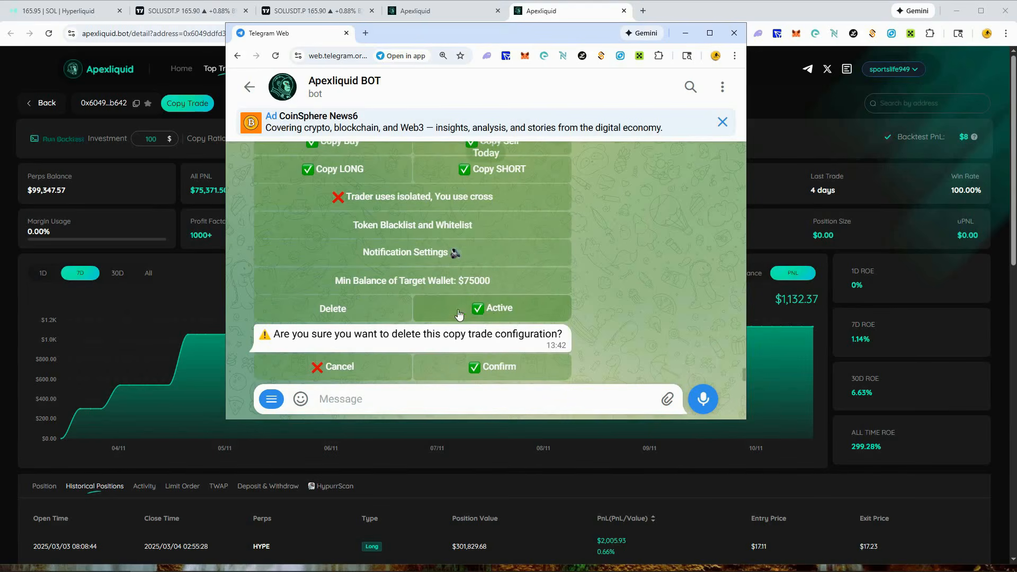
{"action": "left_click", "coordinate": [442, 316]}
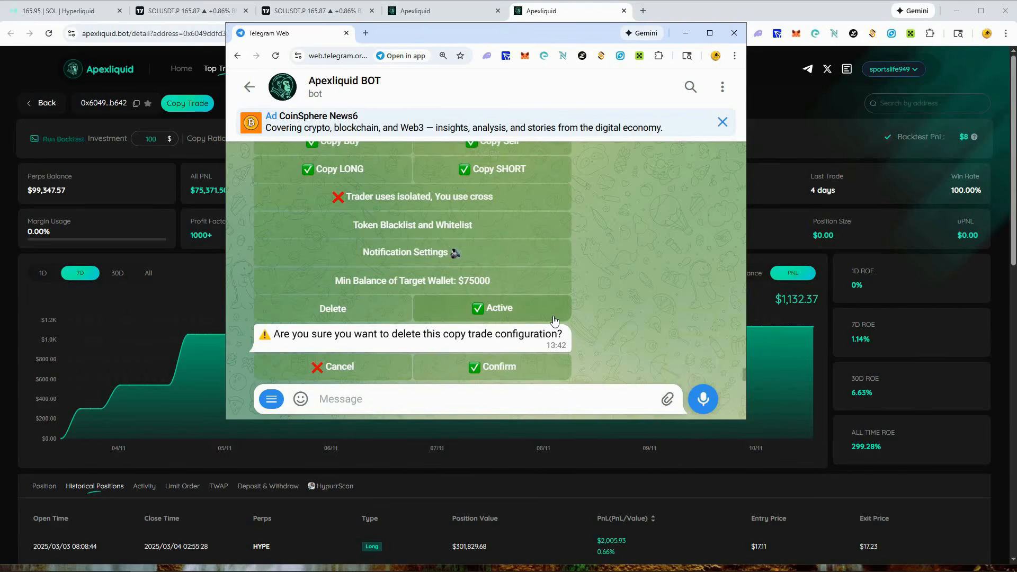
{"action": "left_click", "coordinate": [341, 364]}
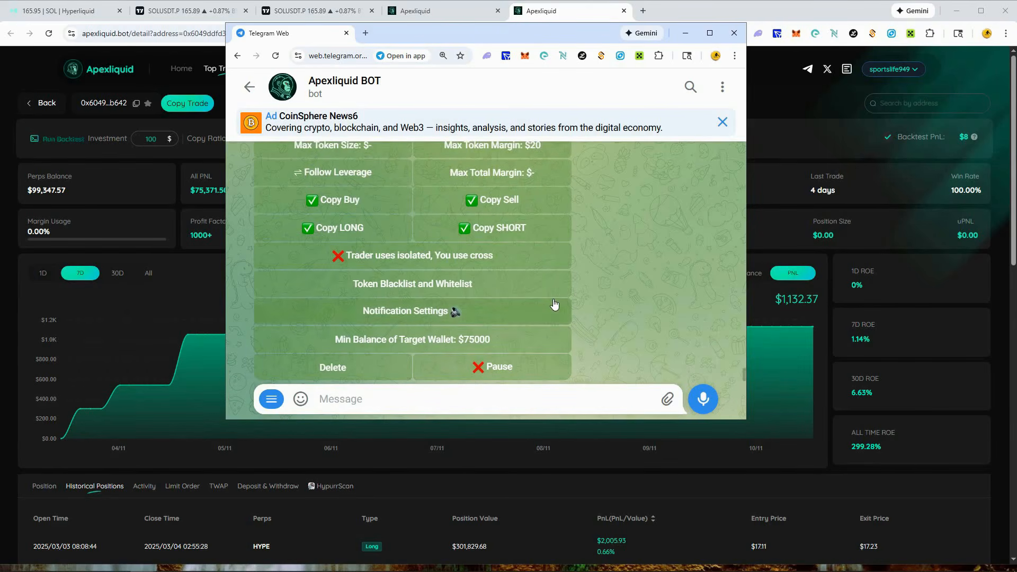
{"action": "scroll", "coordinate": [609, 286], "scroll_direction": "up", "scroll_amount": 1}
{"action": "scroll", "coordinate": [614, 285], "scroll_direction": "down", "scroll_amount": 1}
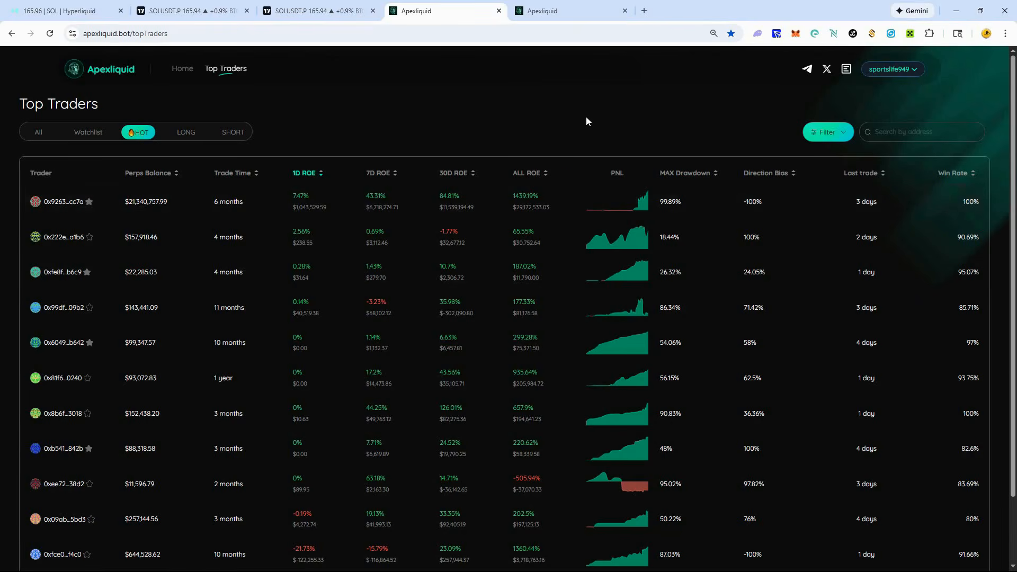
- Look through the HOT list of top traders on the Apexliquid website
{"action": "scroll", "coordinate": [621, 405], "scroll_direction": "down", "scroll_amount": 2}
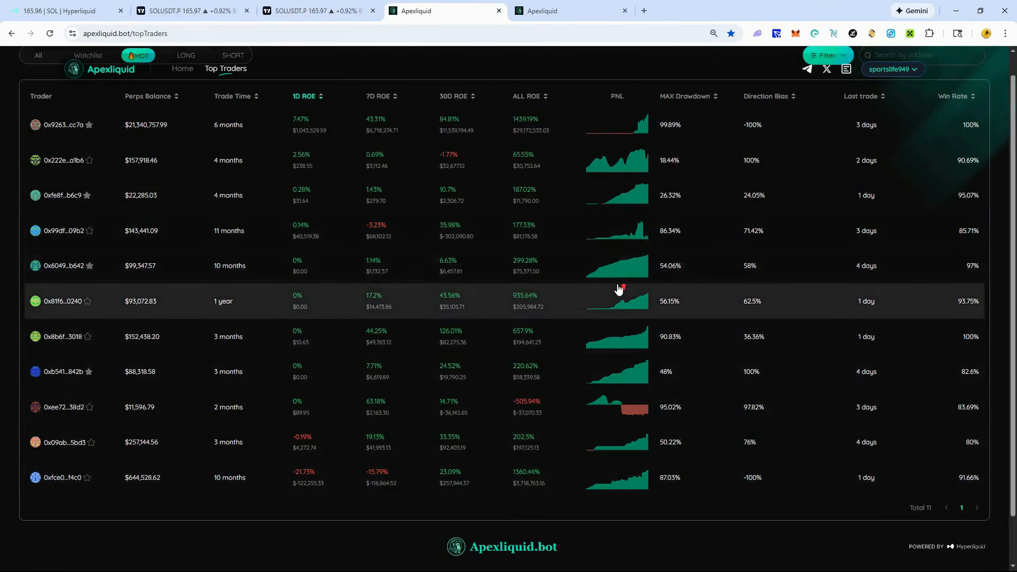
{"action": "scroll", "coordinate": [617, 288], "scroll_direction": "up", "scroll_amount": 1}
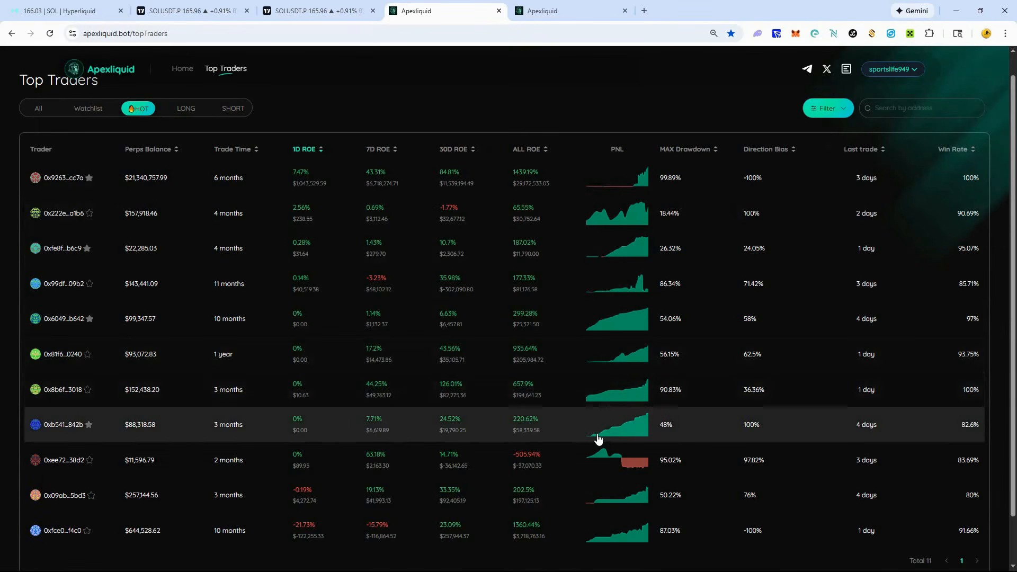
{"action": "scroll", "coordinate": [641, 428], "scroll_direction": "down", "scroll_amount": 1}
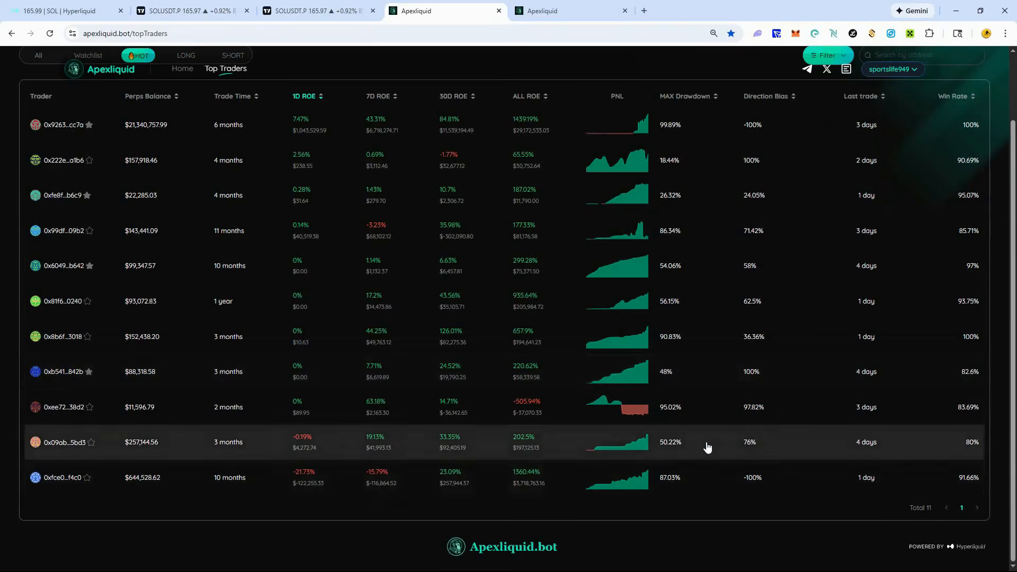
{"action": "scroll", "coordinate": [651, 325], "scroll_direction": "up", "scroll_amount": 1}
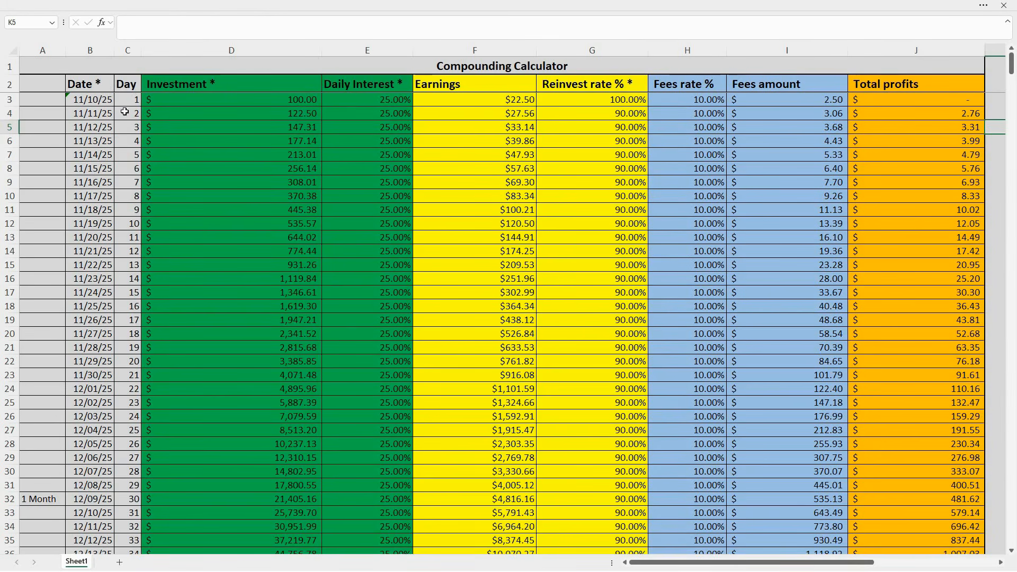
- Switch to the Compounding Calculator spreadsheet and examine the projections for days 1, 30, 10 and 22
{"action": "left_click", "coordinate": [131, 53]}
{"action": "left_click", "coordinate": [130, 99]}
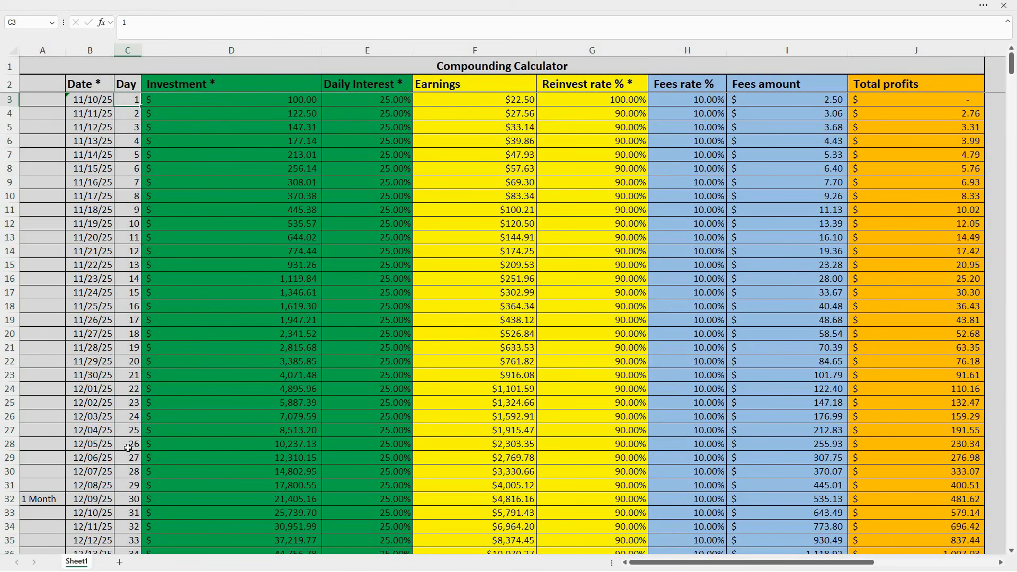
{"action": "left_click", "coordinate": [11, 499]}
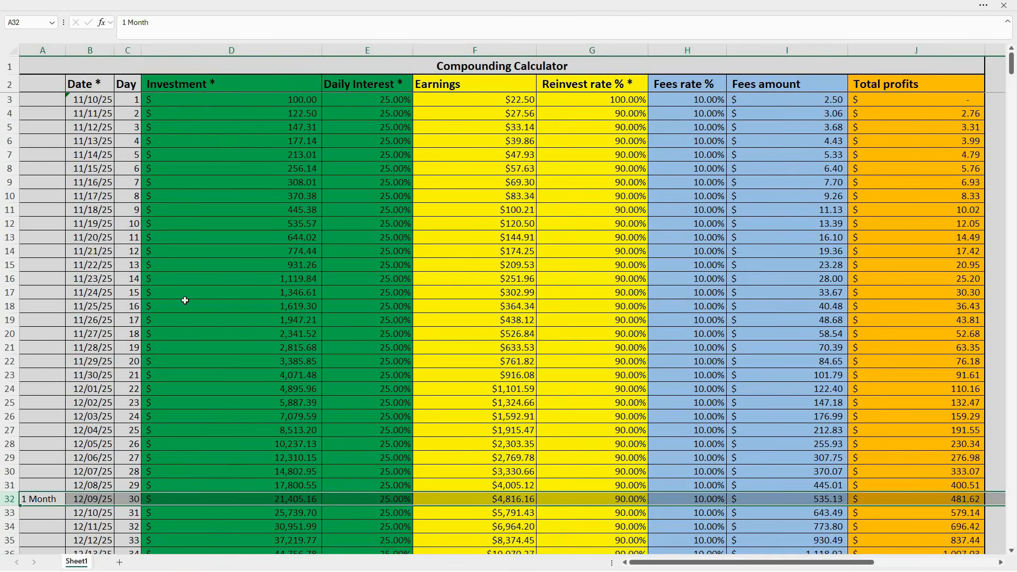
{"action": "left_click", "coordinate": [36, 223]}
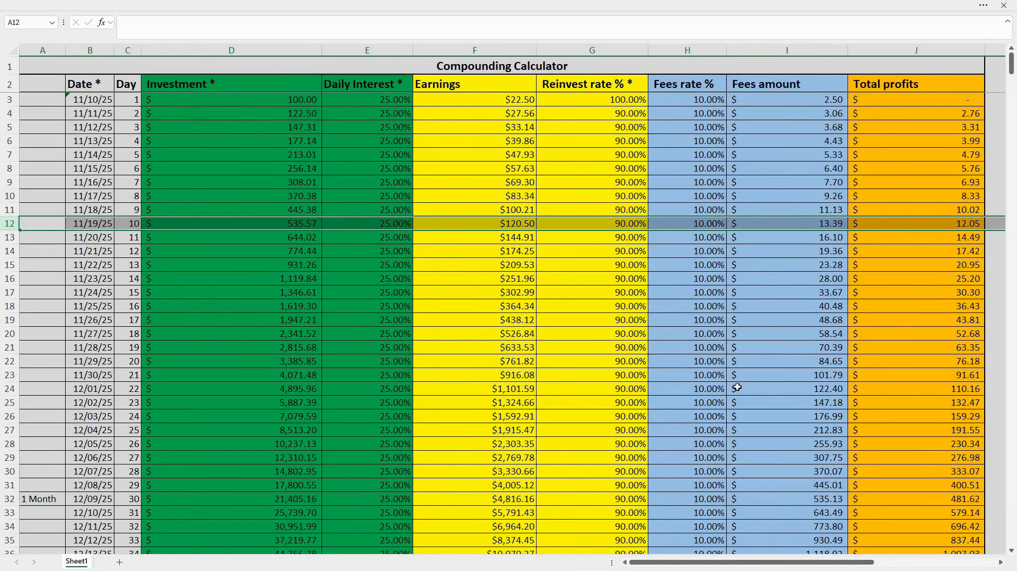
{"action": "left_click", "coordinate": [30, 389]}
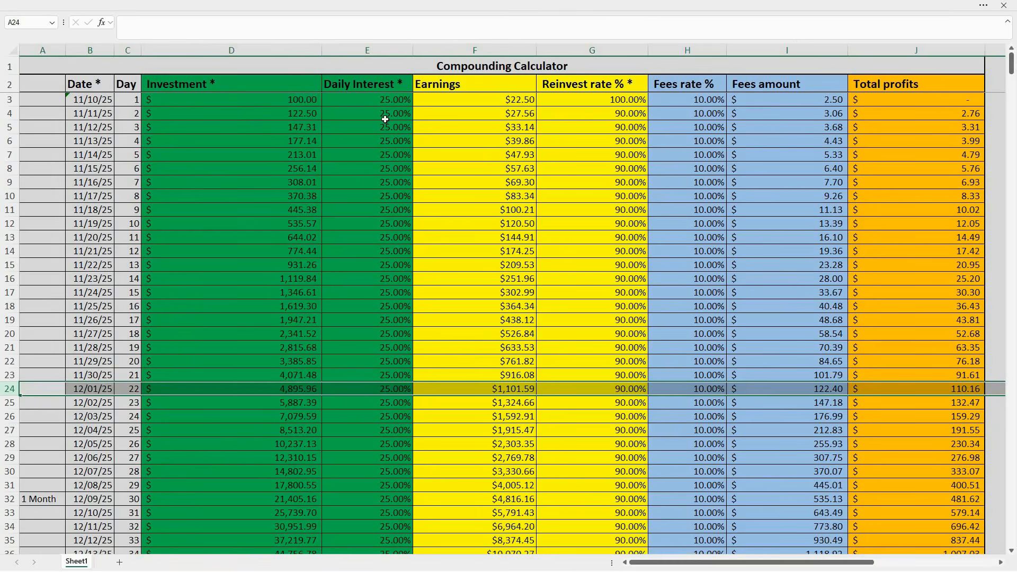
- Set the daily interest for day 1 in cell E3 of the Compounding Calculator to 50%
{"action": "left_click", "coordinate": [389, 100]}
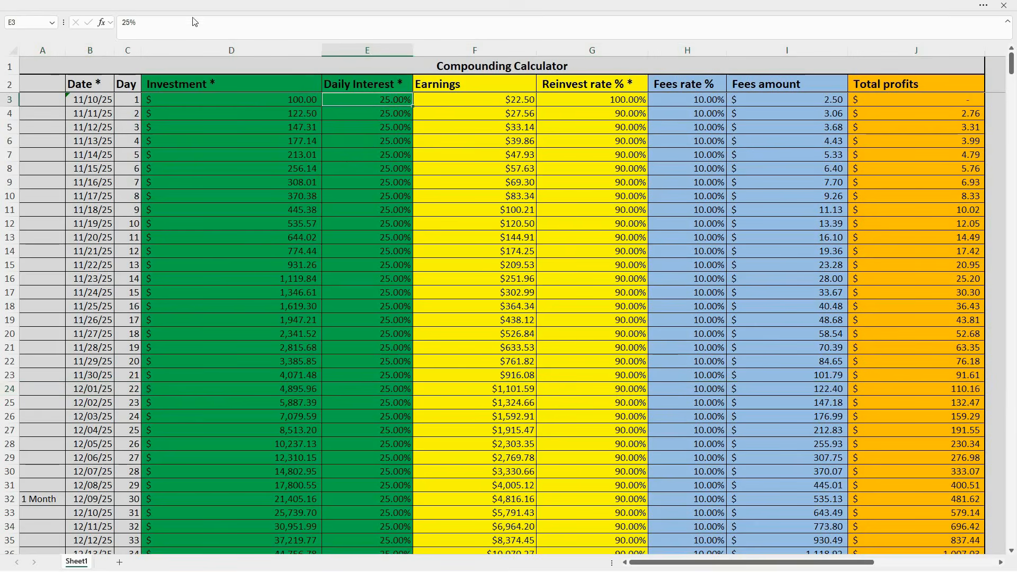
{"action": "double_click", "coordinate": [128, 25]}
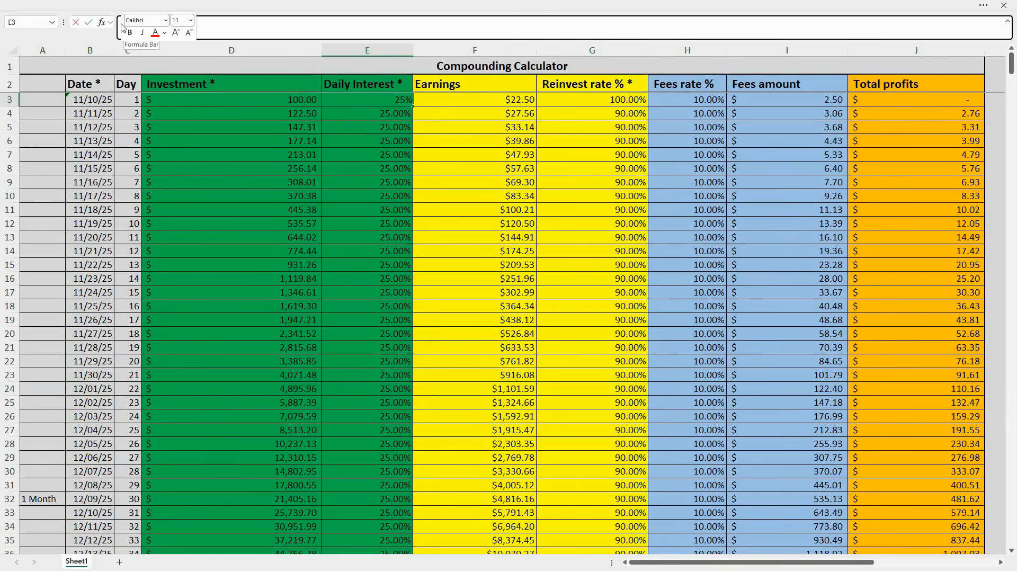
{"action": "type", "text": "50"}
{"action": "key", "text": "Return"}
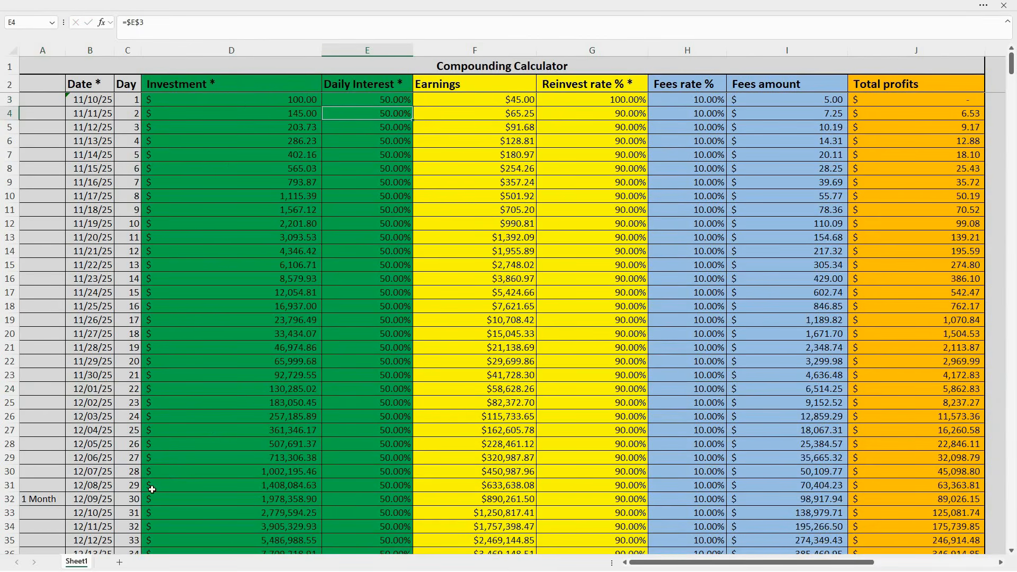
- Examine the compounding projections for days 28, 8 and 18 by highlighting their rows
{"action": "left_click", "coordinate": [12, 471]}
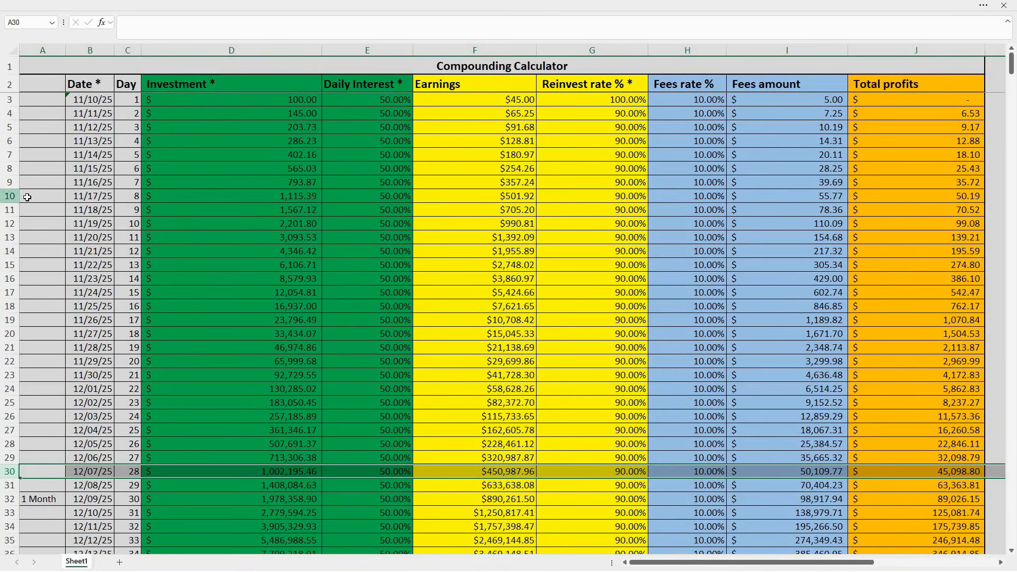
{"action": "left_click", "coordinate": [11, 196]}
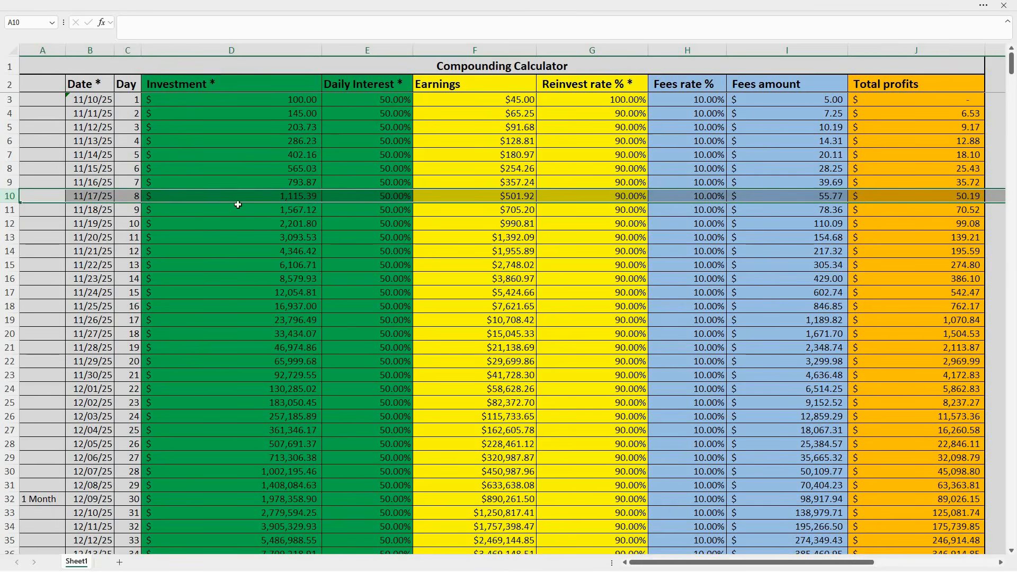
{"action": "left_click", "coordinate": [11, 334]}
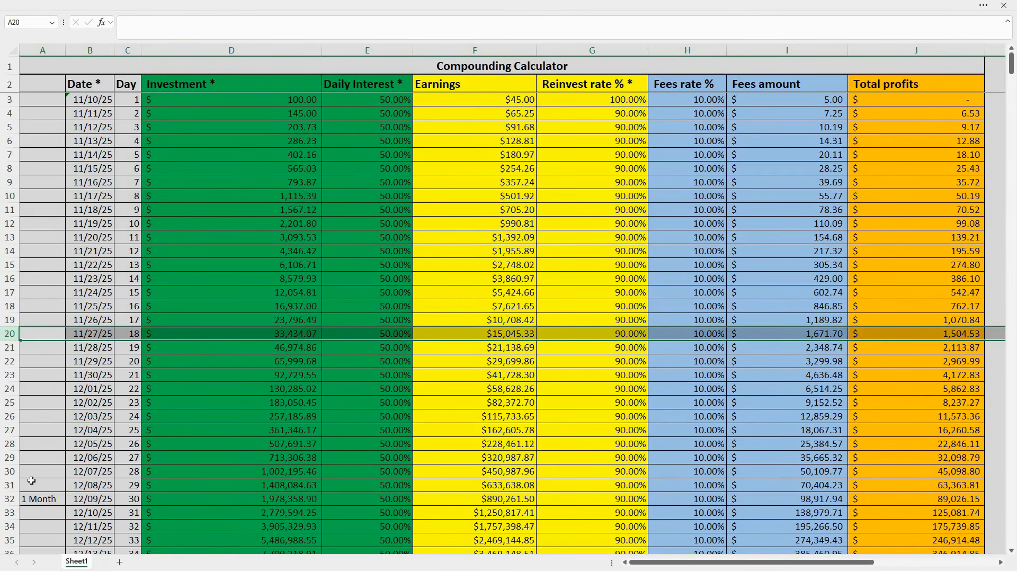
{"action": "left_click", "coordinate": [15, 470]}
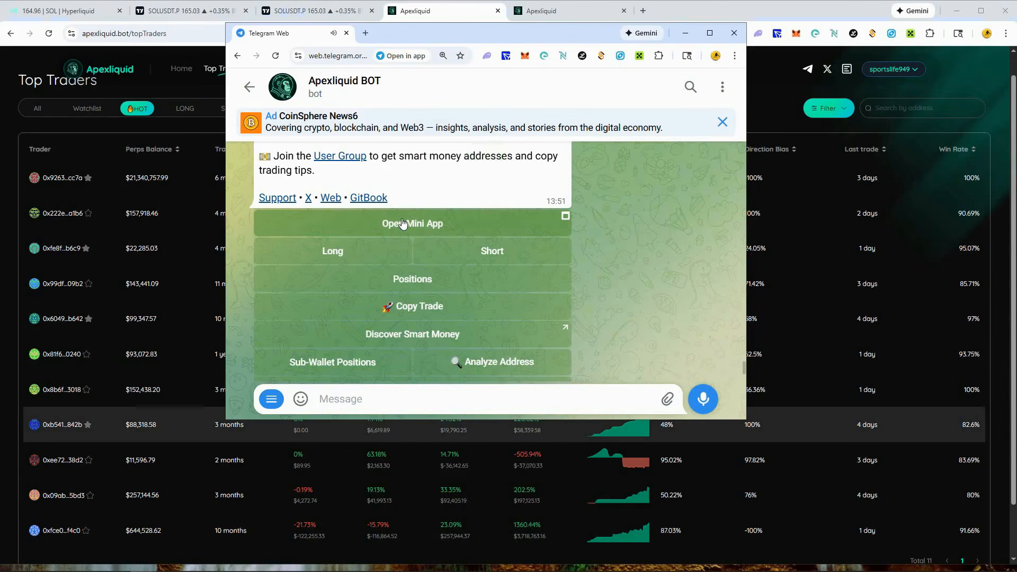
- Open the Apexliquid bot's mini app in Telegram and examine the ZEC-USD chart at the 15-minute interval
{"action": "left_click", "coordinate": [448, 225]}
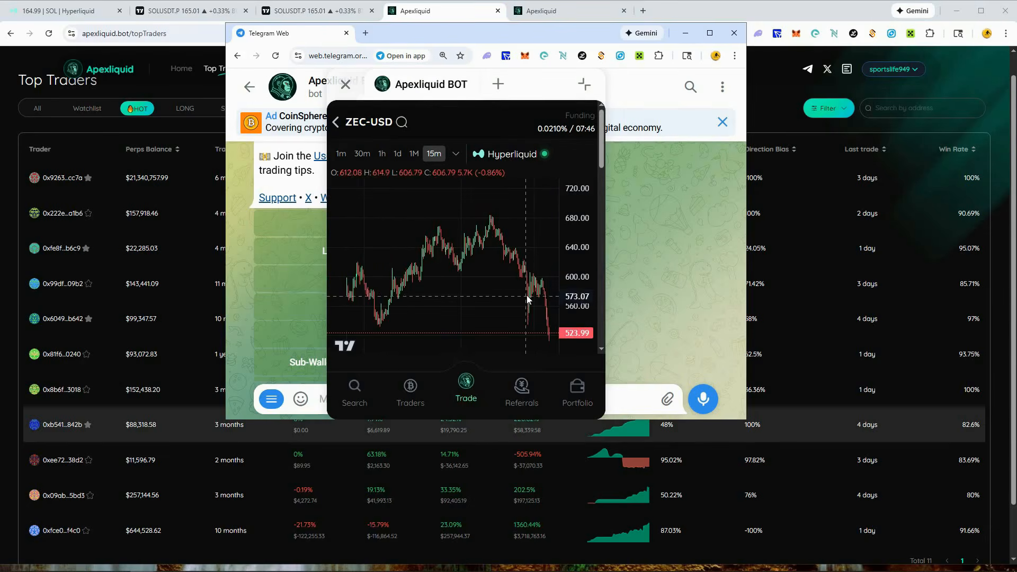
{"action": "scroll", "coordinate": [524, 289], "scroll_direction": "down", "scroll_amount": 3}
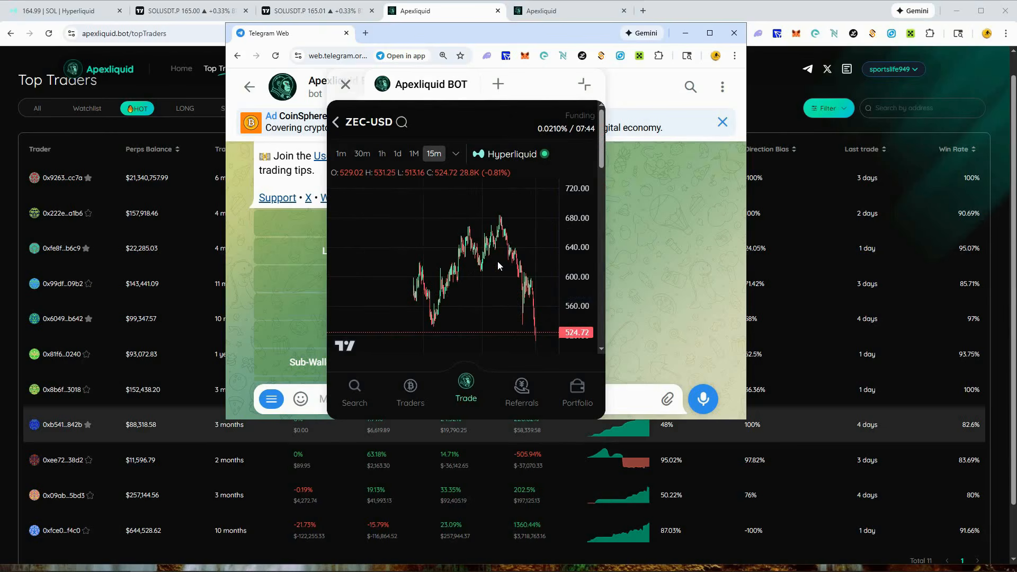
- Collapse the Apexliquid BOT mini app window and restore it to view the ZEC-USD chart
{"action": "scroll", "coordinate": [497, 261], "scroll_direction": "down", "scroll_amount": 1}
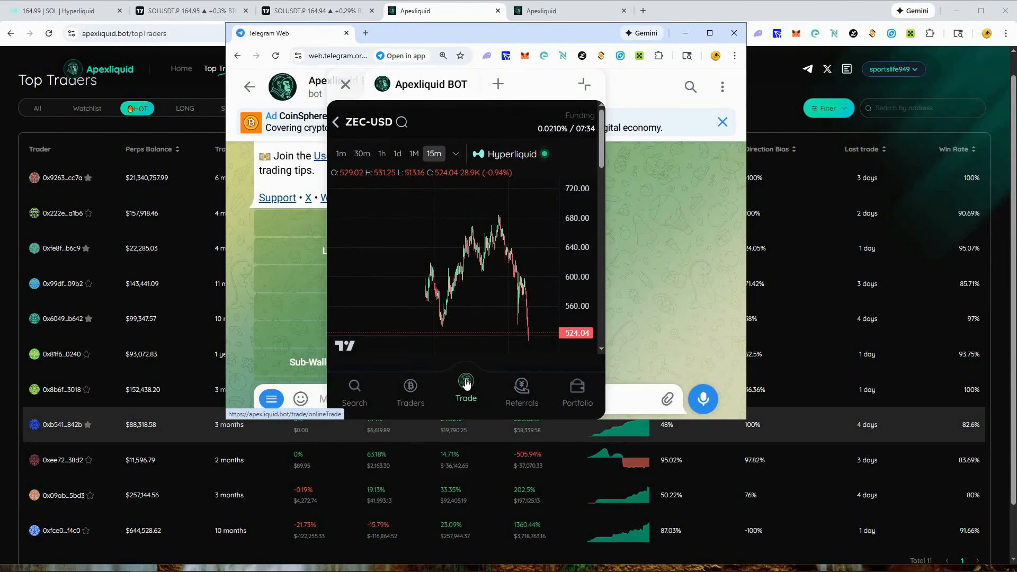
{"action": "scroll", "coordinate": [549, 255], "scroll_direction": "down", "scroll_amount": 3}
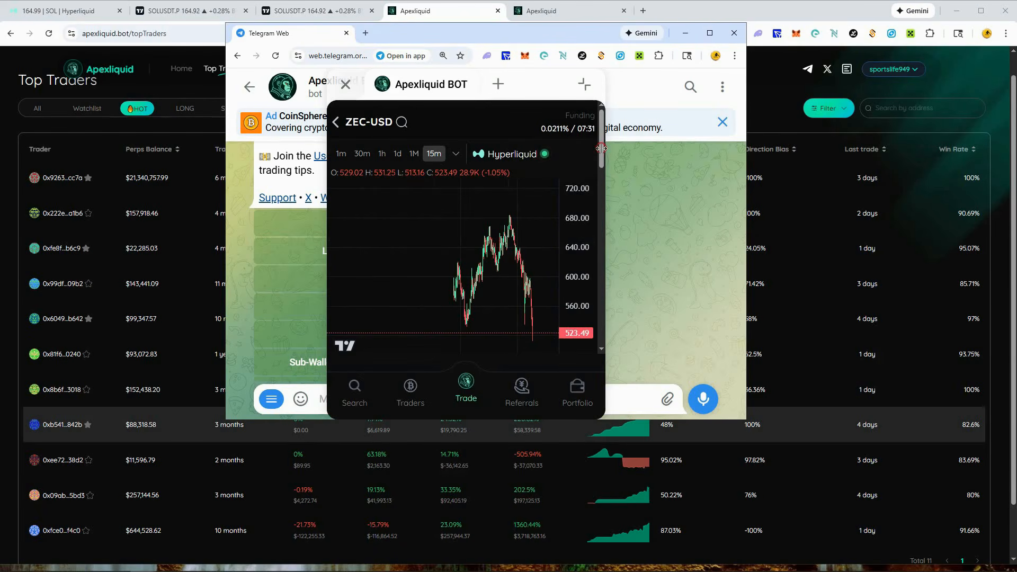
{"action": "left_click", "coordinate": [584, 83]}
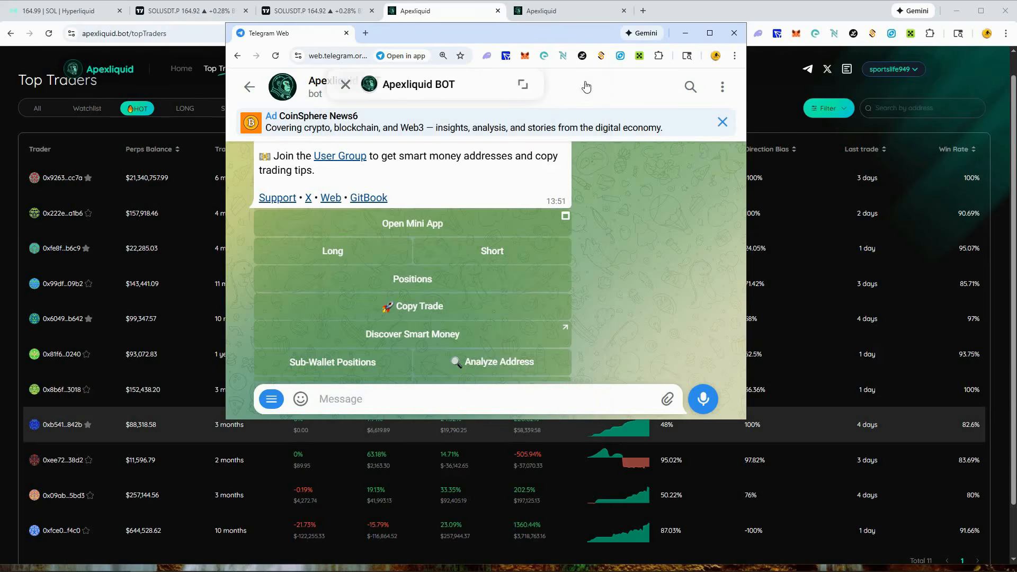
{"action": "left_click", "coordinate": [516, 92]}
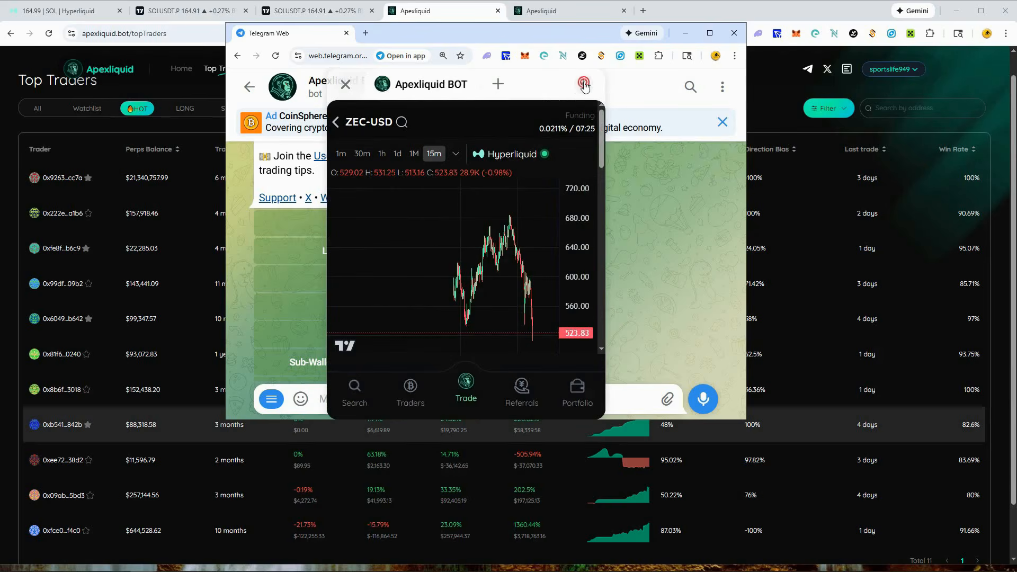
{"action": "left_click", "coordinate": [584, 84]}
{"action": "left_click", "coordinate": [584, 84]}
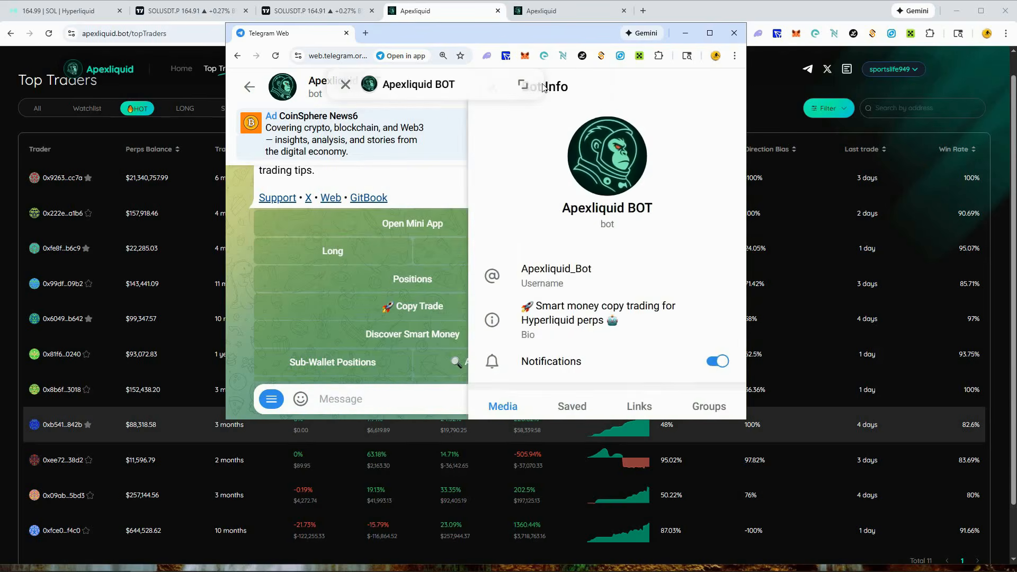
{"action": "left_click", "coordinate": [521, 86]}
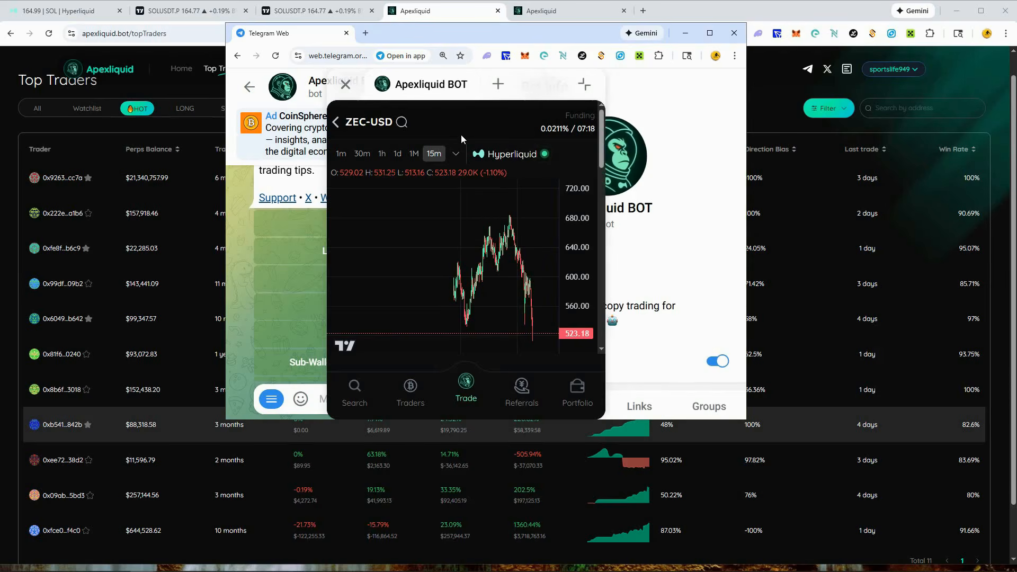
- Try to enlarge the Apexliquid BOT mini app window by stretching its edges
{"action": "right_click", "coordinate": [422, 80]}
{"action": "left_click", "coordinate": [566, 123]}
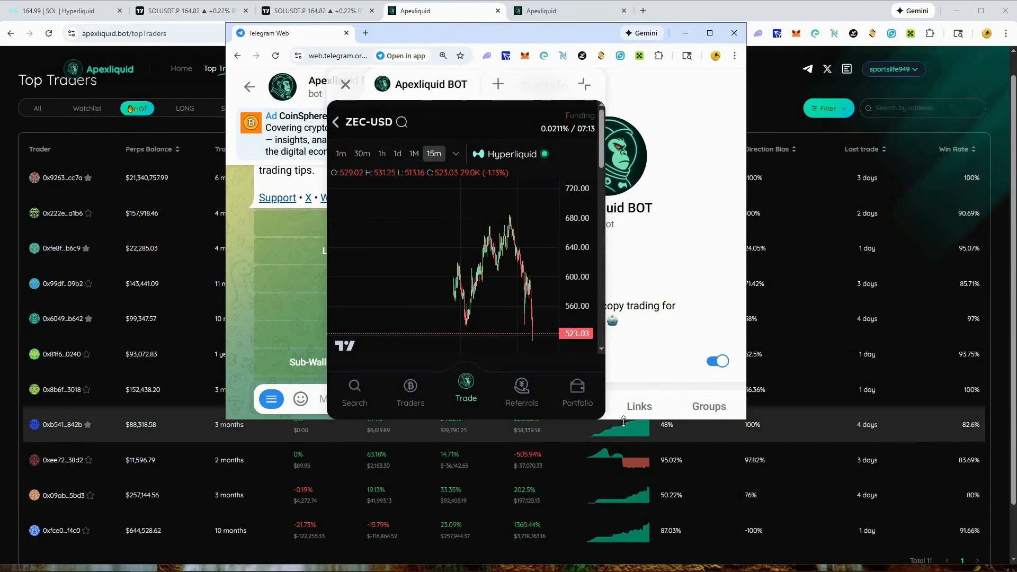
{"action": "left_click", "coordinate": [605, 413]}
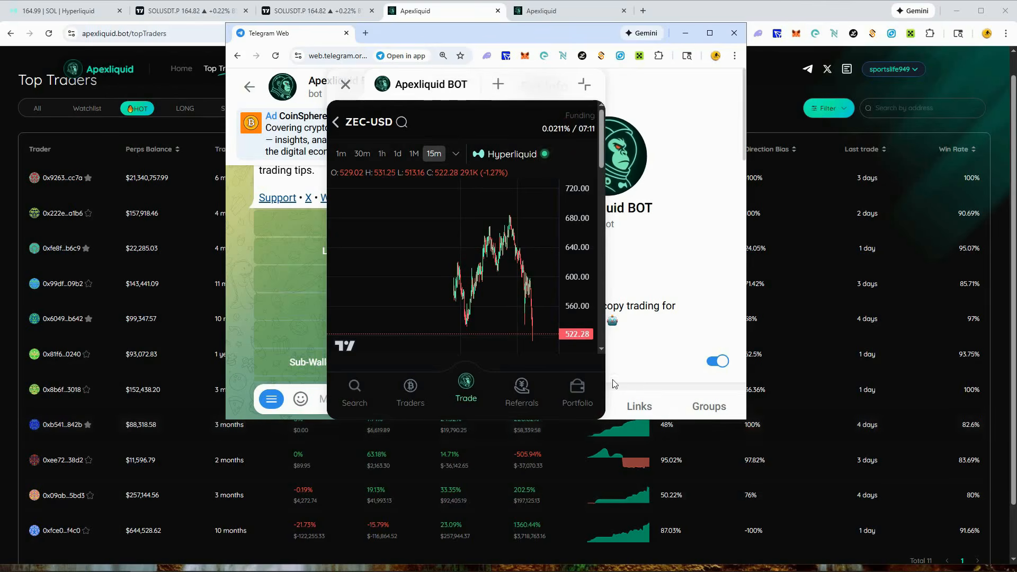
{"action": "left_click_drag", "start_coordinate": [604, 377], "coordinate": [705, 377]}
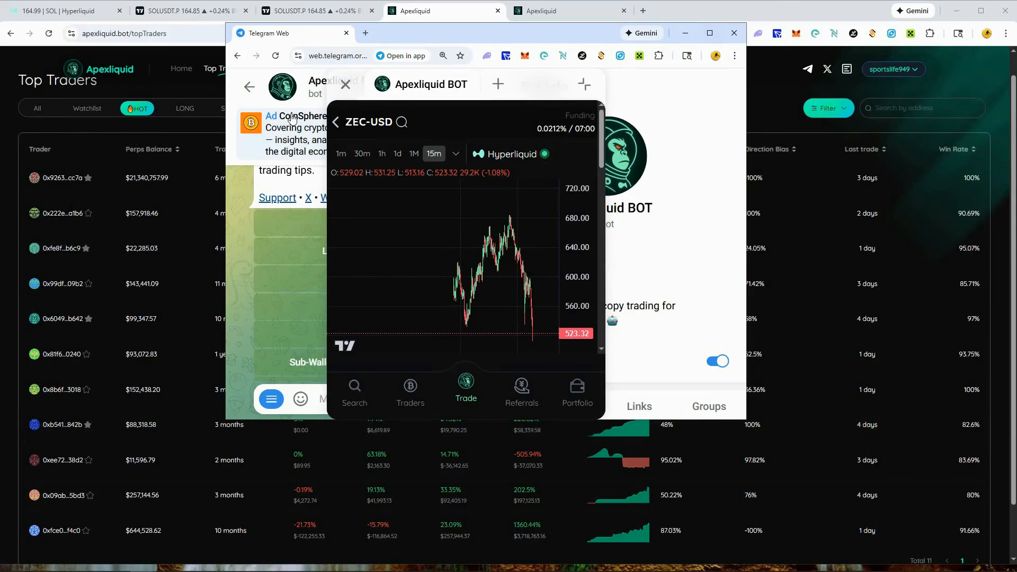
{"action": "scroll", "coordinate": [507, 345], "scroll_direction": "down", "scroll_amount": 2}
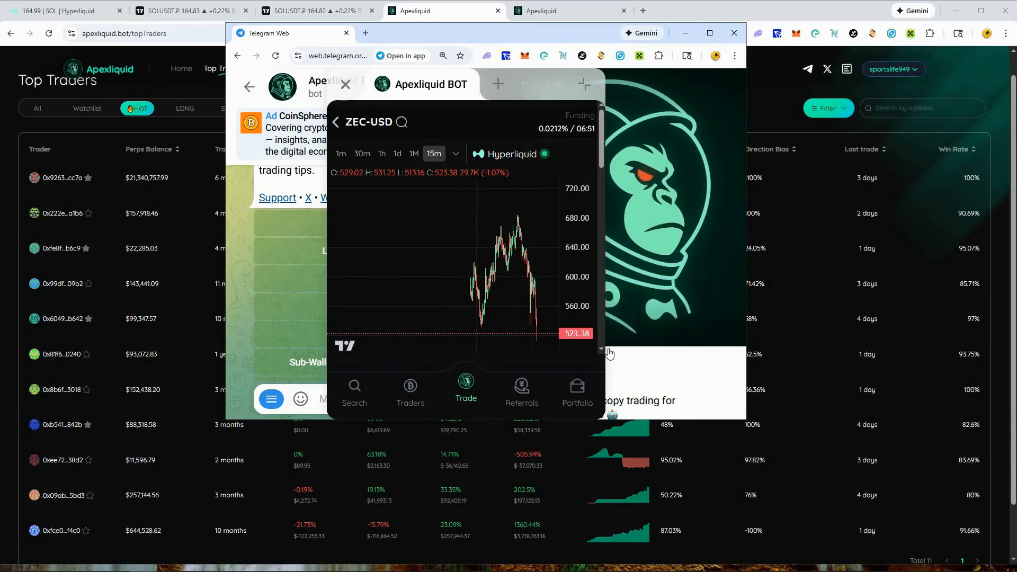
- Examine the ZEC-USD order form below the chart, including order type, size and the take profit and stop loss options
{"action": "left_click", "coordinate": [599, 351]}
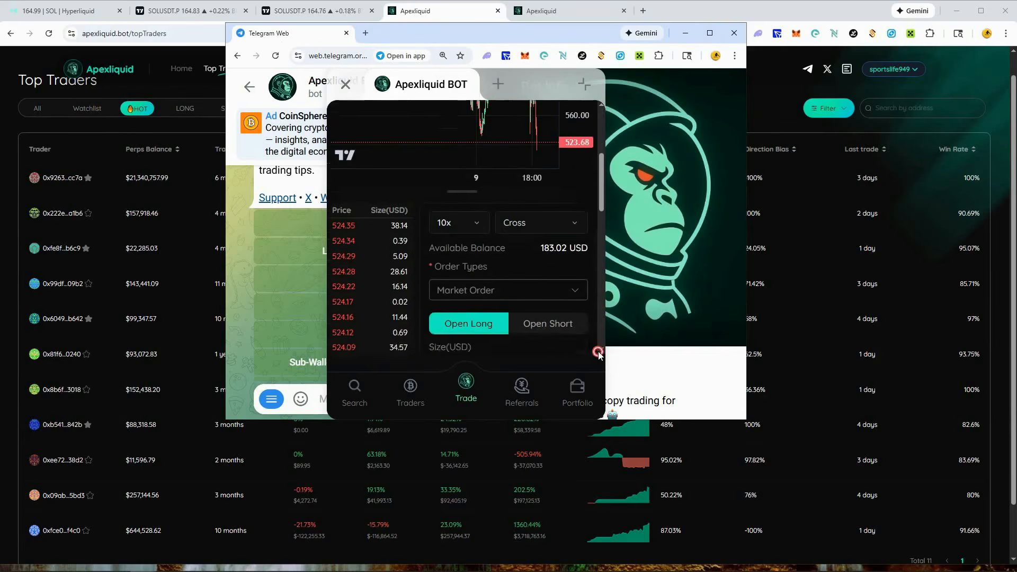
{"action": "left_click", "coordinate": [599, 352]}
{"action": "left_click", "coordinate": [598, 351]}
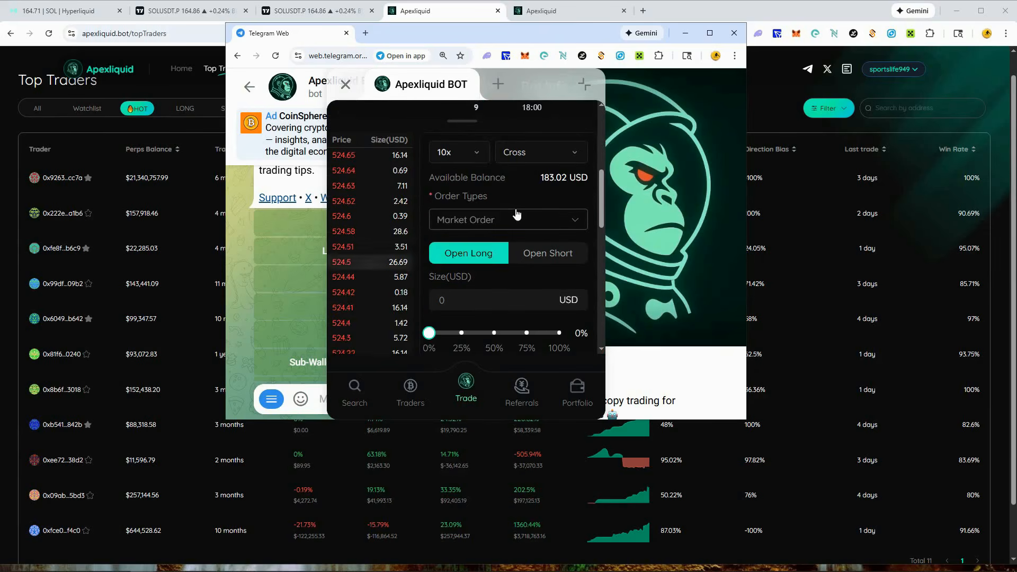
{"action": "scroll", "coordinate": [512, 230], "scroll_direction": "down", "scroll_amount": 3}
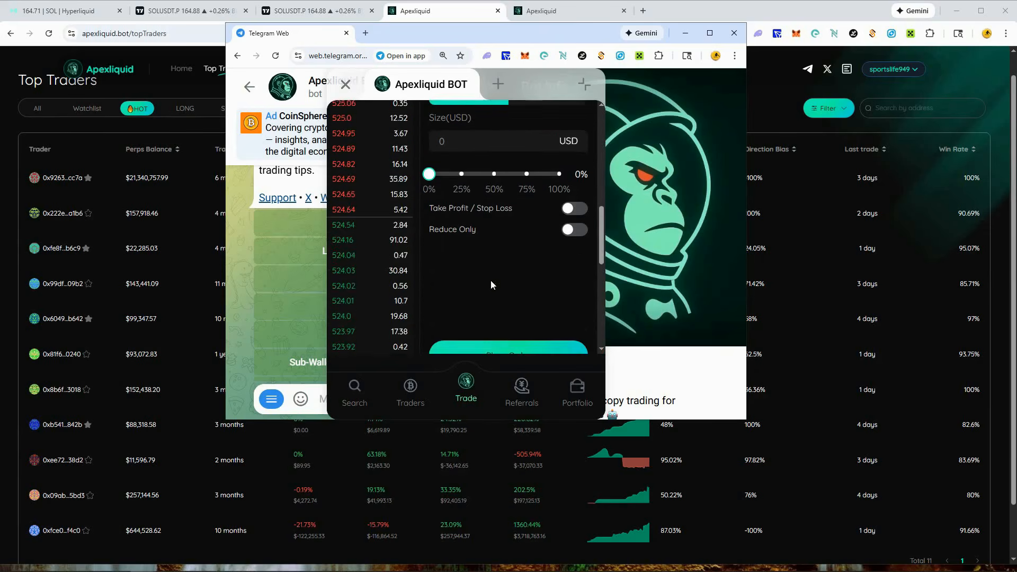
{"action": "scroll", "coordinate": [491, 281], "scroll_direction": "up", "scroll_amount": 4}
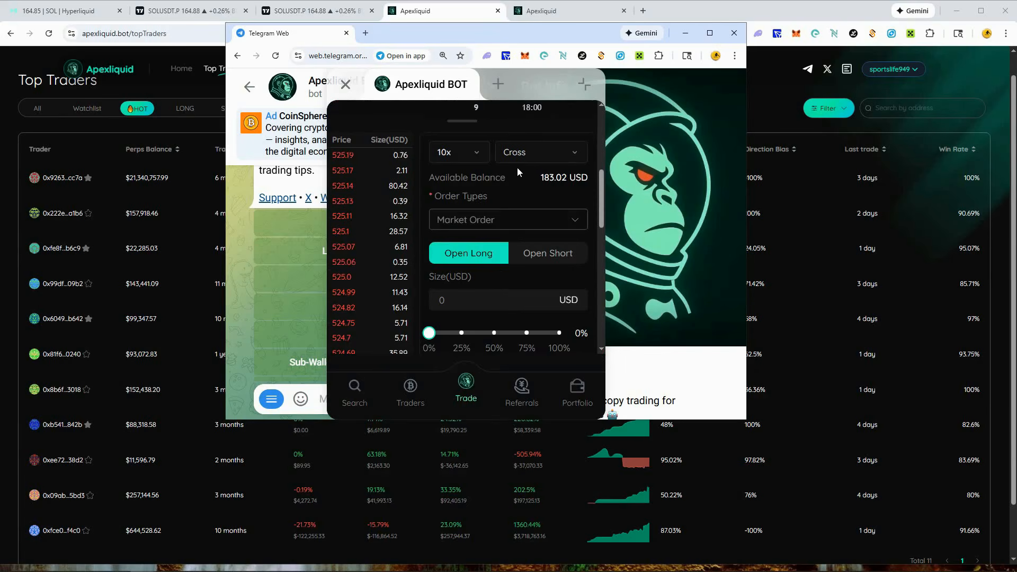
- View the margin mode and leverage options for the ZEC-USD order and dismiss both dialogs
{"action": "left_click", "coordinate": [573, 153]}
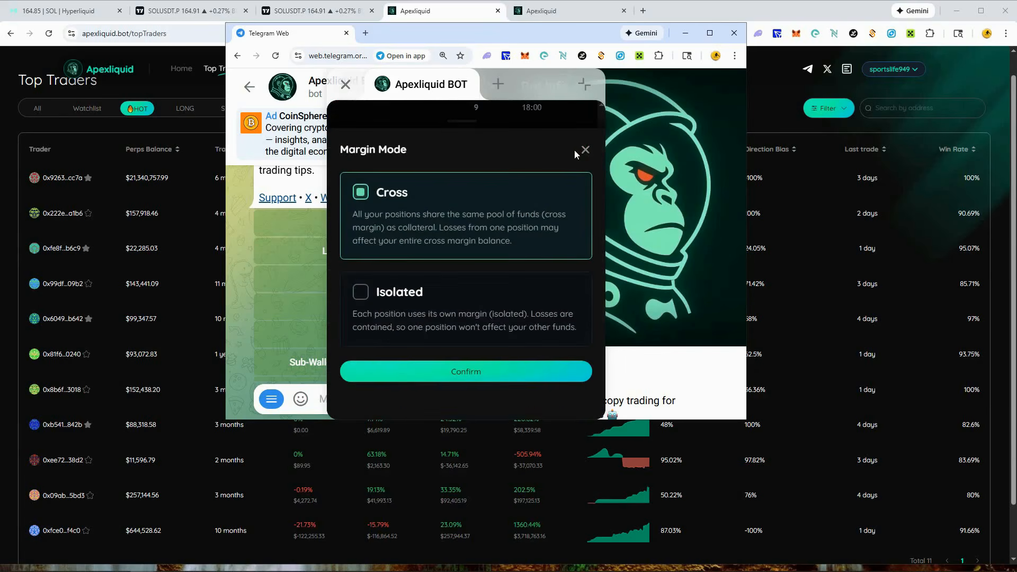
{"action": "left_click", "coordinate": [583, 149]}
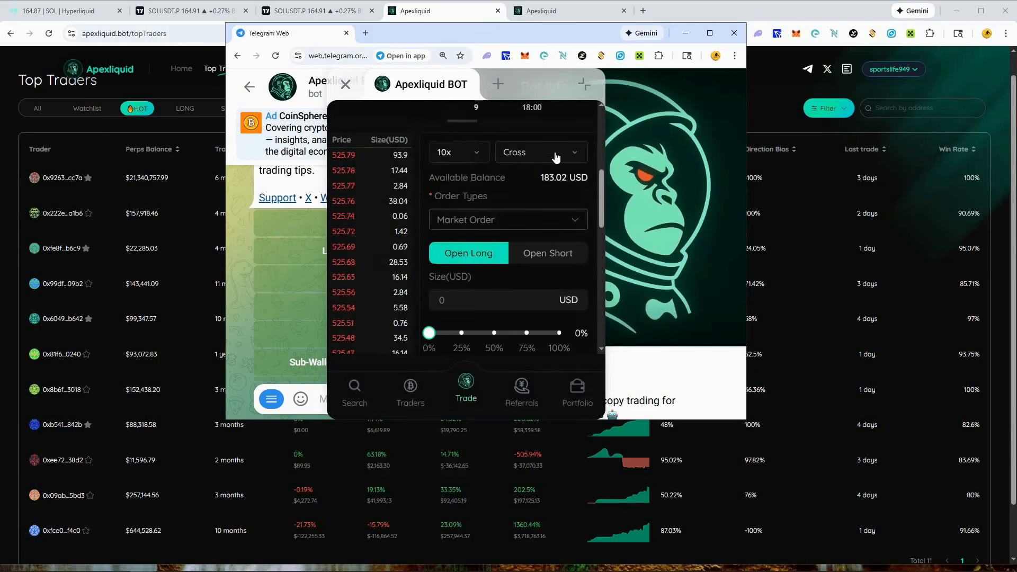
{"action": "left_click", "coordinate": [478, 152]}
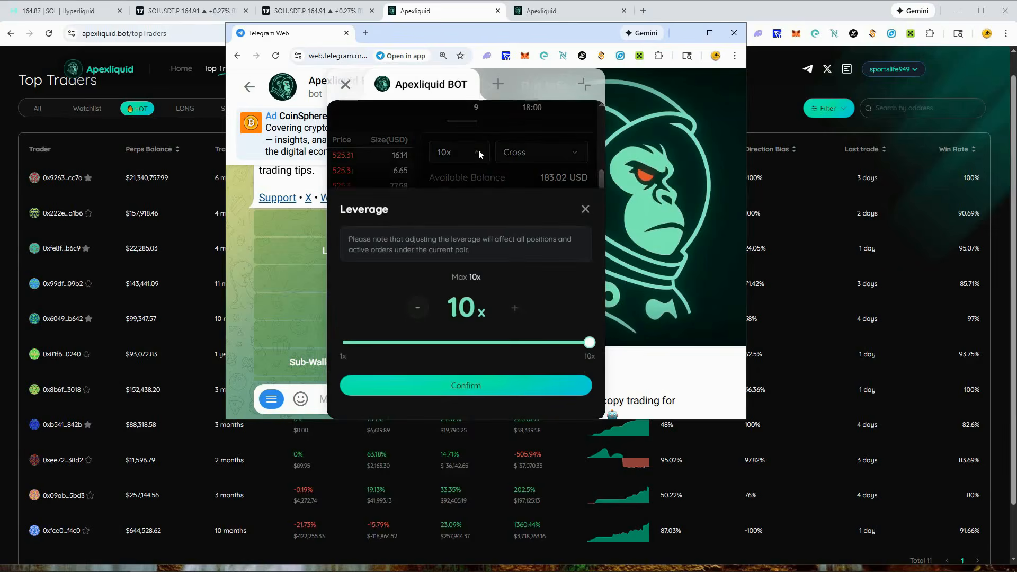
{"action": "left_click", "coordinate": [586, 207]}
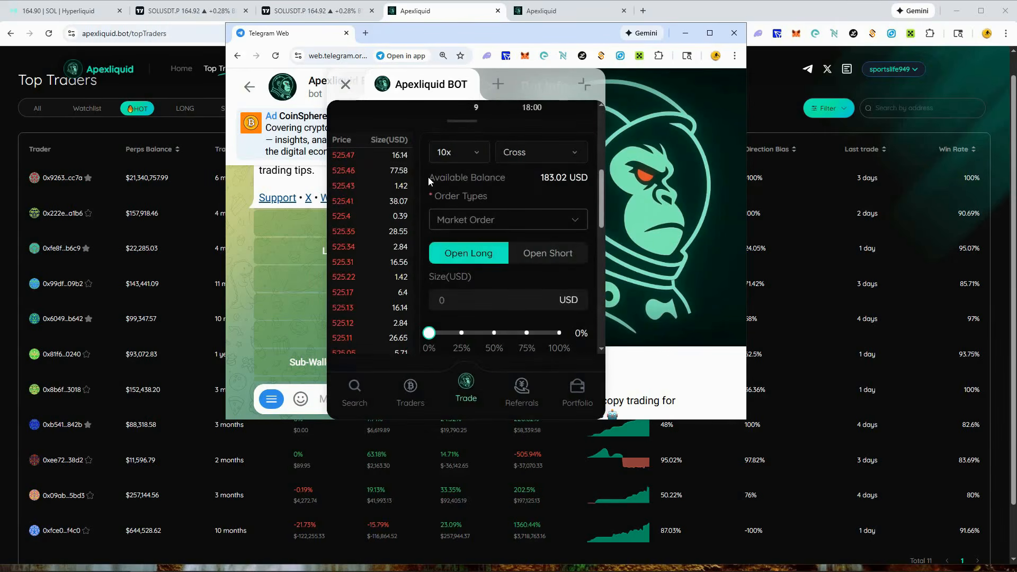
- Set the size of the ZEC-USD long market order to 20 USD and check its order value and required margin
{"action": "scroll", "coordinate": [481, 318], "scroll_direction": "down", "scroll_amount": 1}
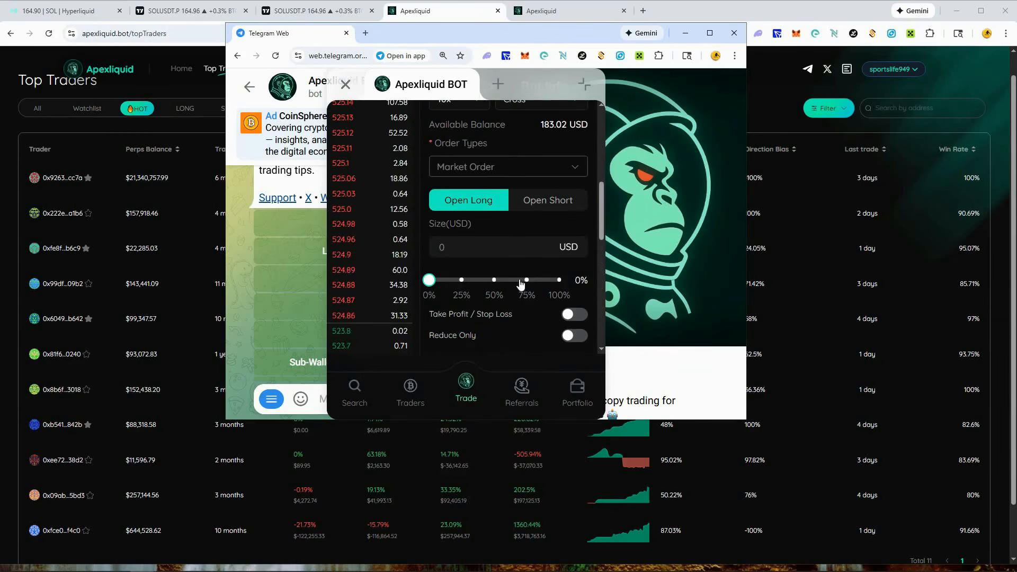
{"action": "left_click", "coordinate": [489, 248]}
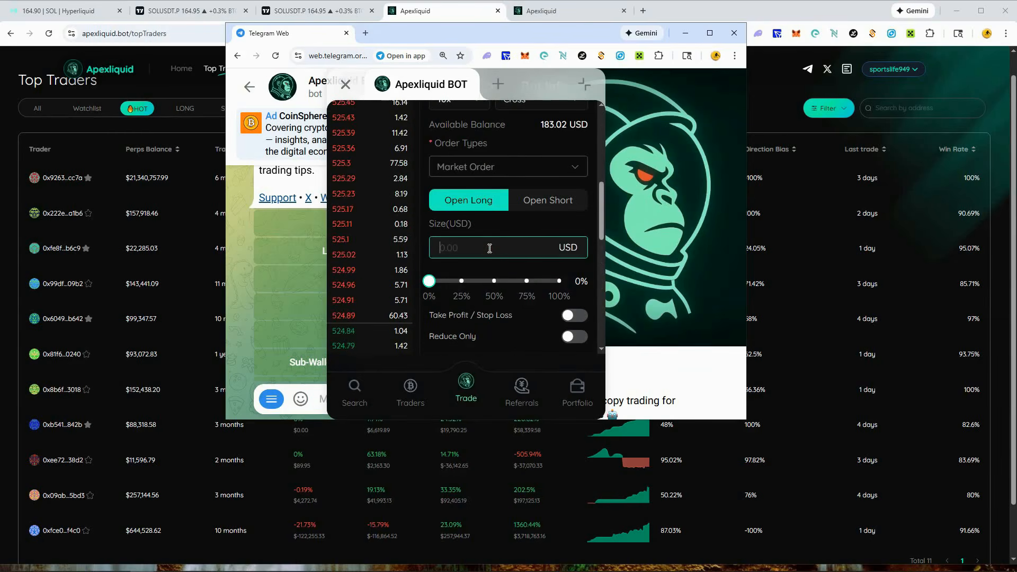
{"action": "type", "text": "20"}
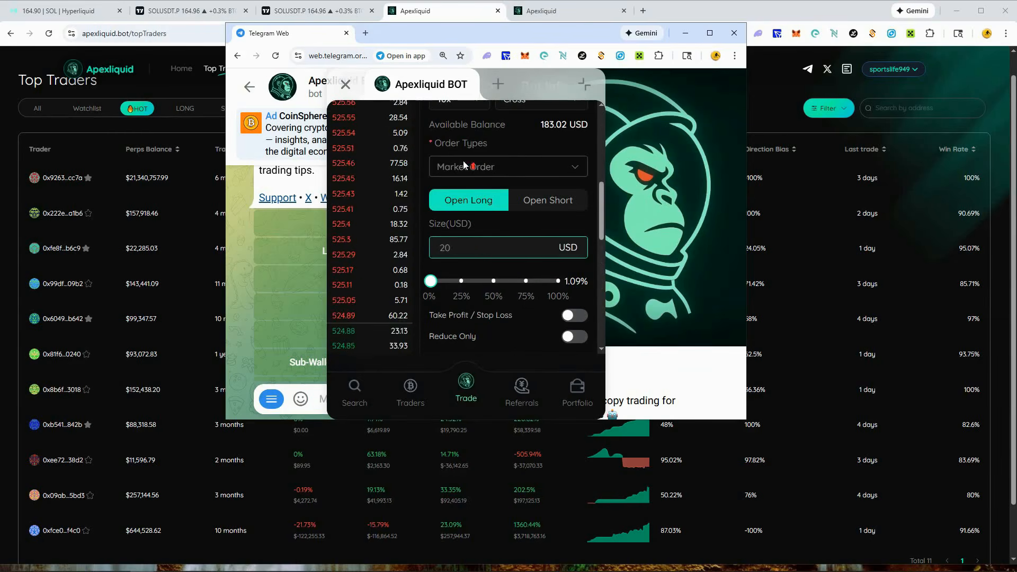
{"action": "scroll", "coordinate": [464, 165], "scroll_direction": "up", "scroll_amount": 1}
{"action": "scroll", "coordinate": [488, 243], "scroll_direction": "down", "scroll_amount": 2}
{"action": "scroll", "coordinate": [496, 236], "scroll_direction": "down", "scroll_amount": 1}
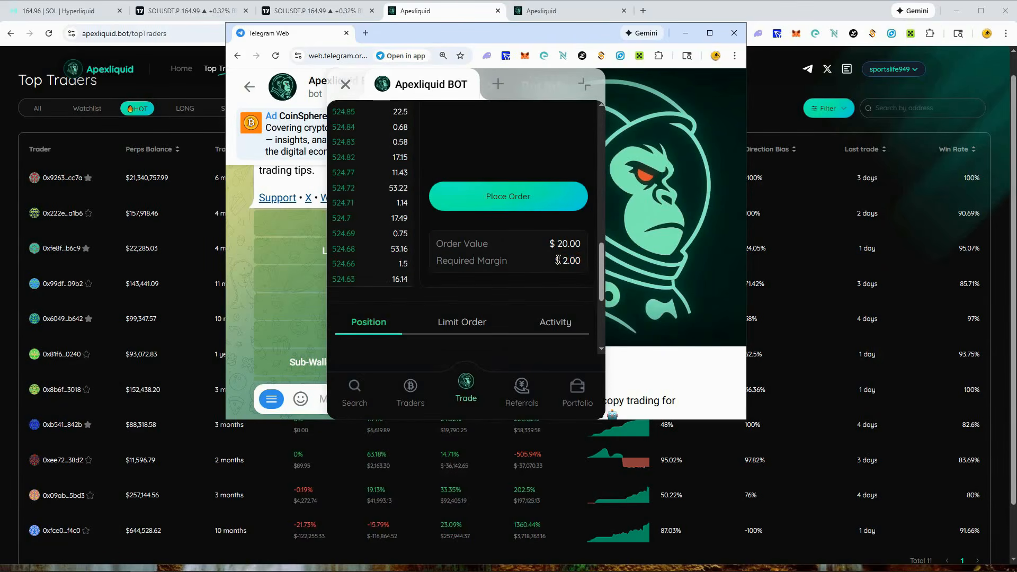
- Raise the ZEC-USD order size to 200 USD and check the required margin and the positions section
{"action": "scroll", "coordinate": [522, 261], "scroll_direction": "up", "scroll_amount": 4}
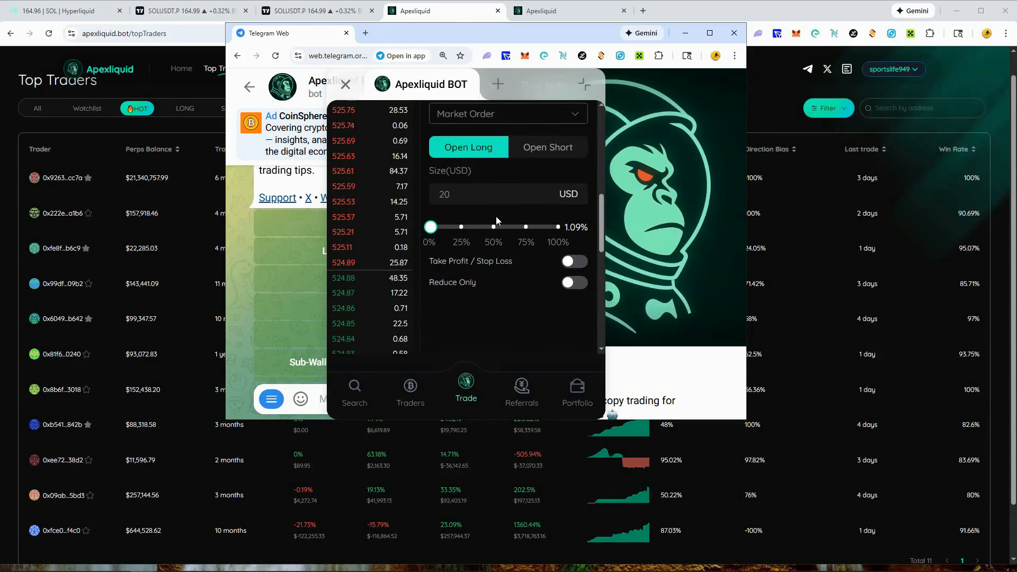
{"action": "left_click", "coordinate": [463, 194]}
{"action": "type", "text": "0"}
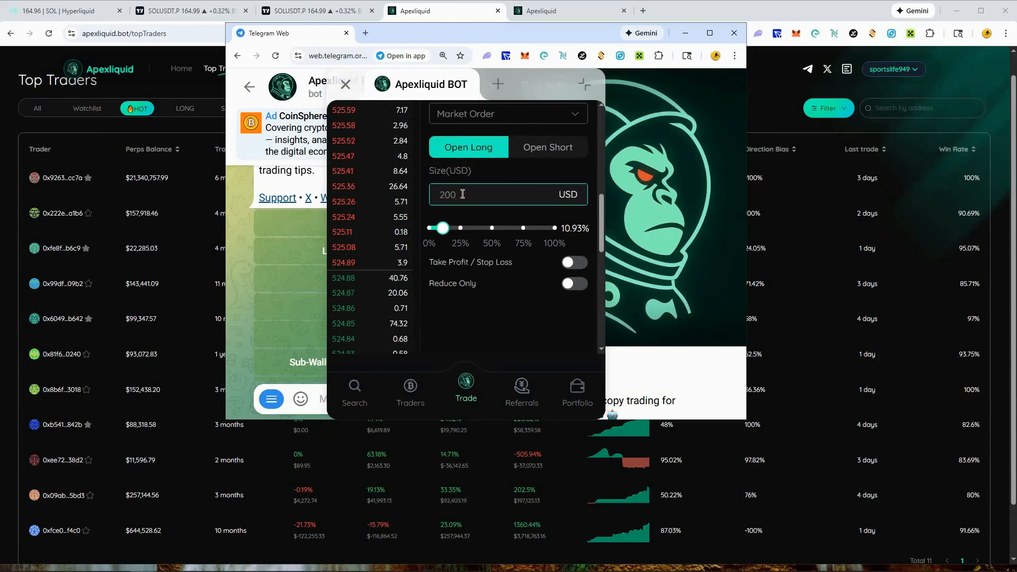
{"action": "scroll", "coordinate": [500, 262], "scroll_direction": "down", "scroll_amount": 5}
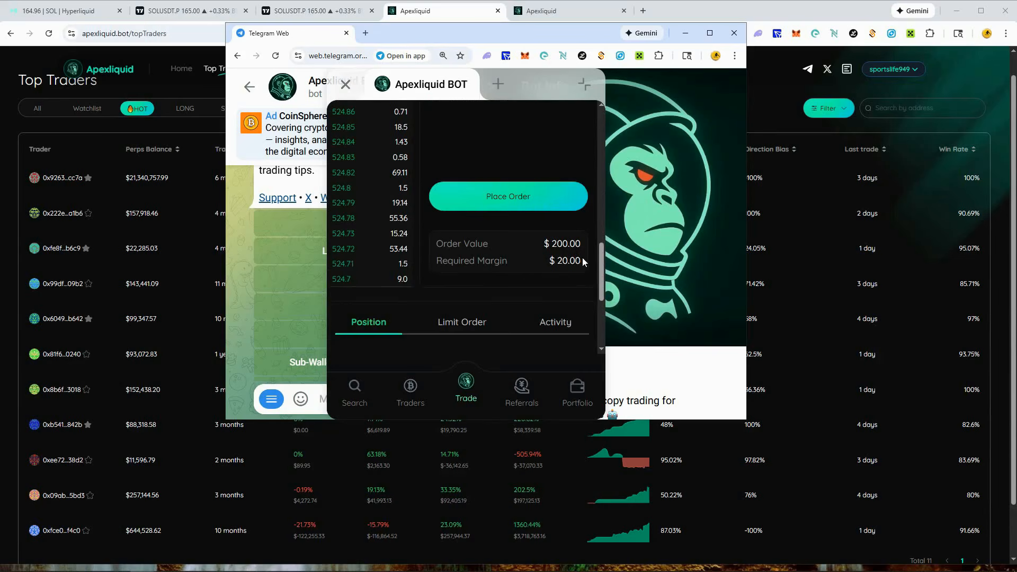
{"action": "scroll", "coordinate": [547, 265], "scroll_direction": "down", "scroll_amount": 1}
{"action": "scroll", "coordinate": [546, 260], "scroll_direction": "down", "scroll_amount": 2}
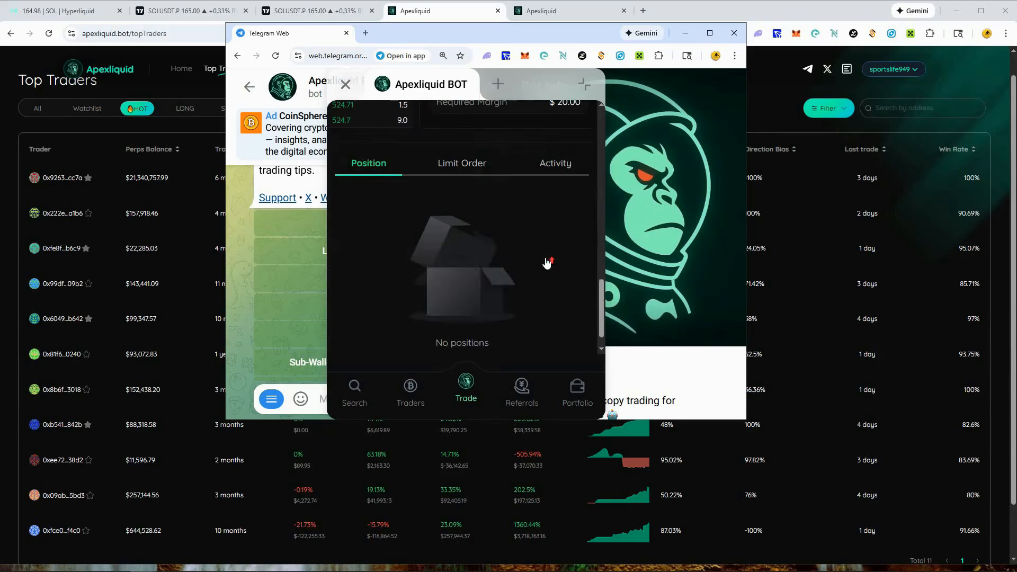
{"action": "scroll", "coordinate": [546, 260], "scroll_direction": "up", "scroll_amount": 7}
{"action": "scroll", "coordinate": [544, 258], "scroll_direction": "up", "scroll_amount": 2}
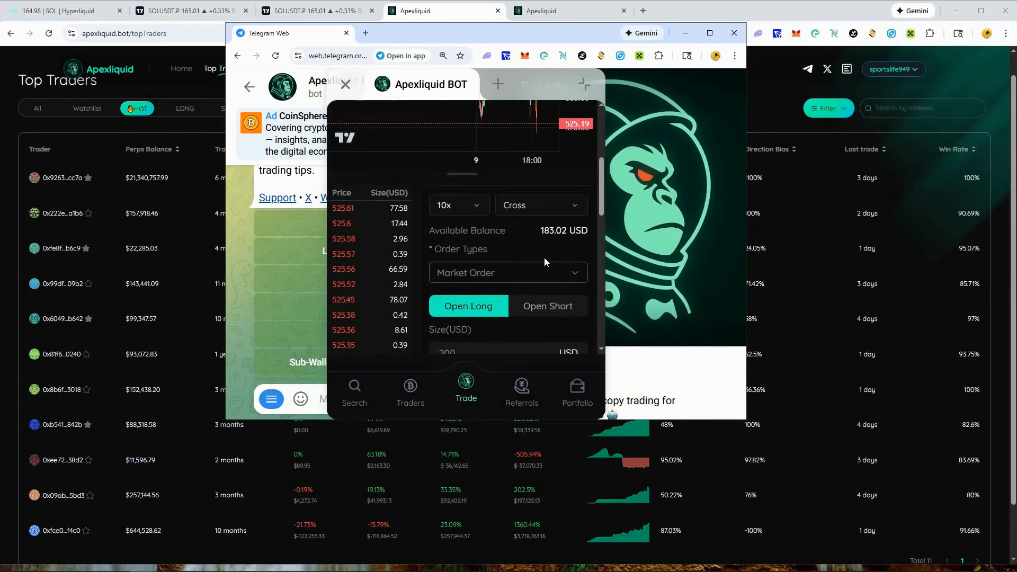
- Change the ZEC-USD order type to Limit Order and review the limit price field and order summary
{"action": "scroll", "coordinate": [539, 255], "scroll_direction": "down", "scroll_amount": 2}
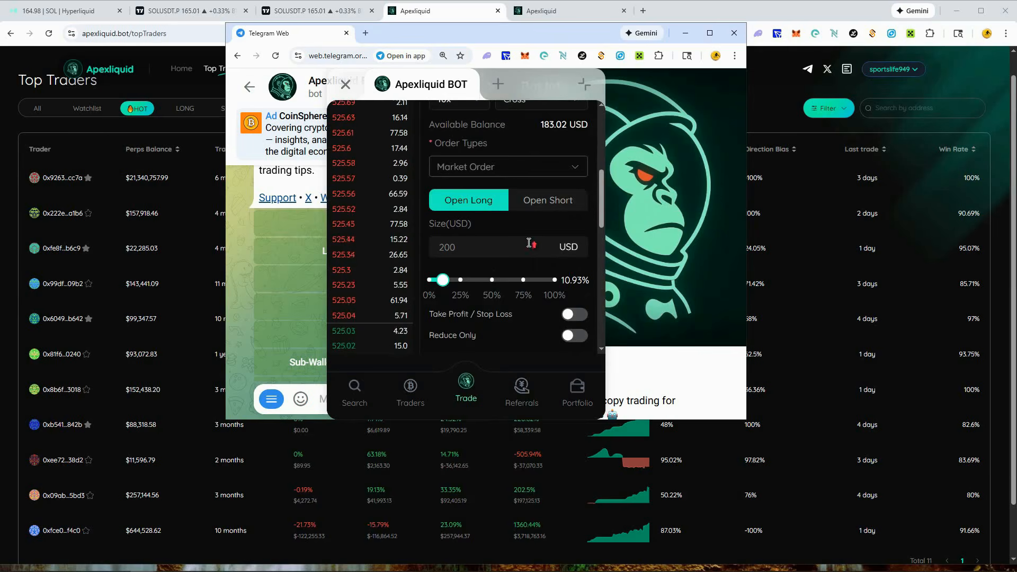
{"action": "scroll", "coordinate": [523, 237], "scroll_direction": "up", "scroll_amount": 2}
{"action": "scroll", "coordinate": [528, 242], "scroll_direction": "down", "scroll_amount": 2}
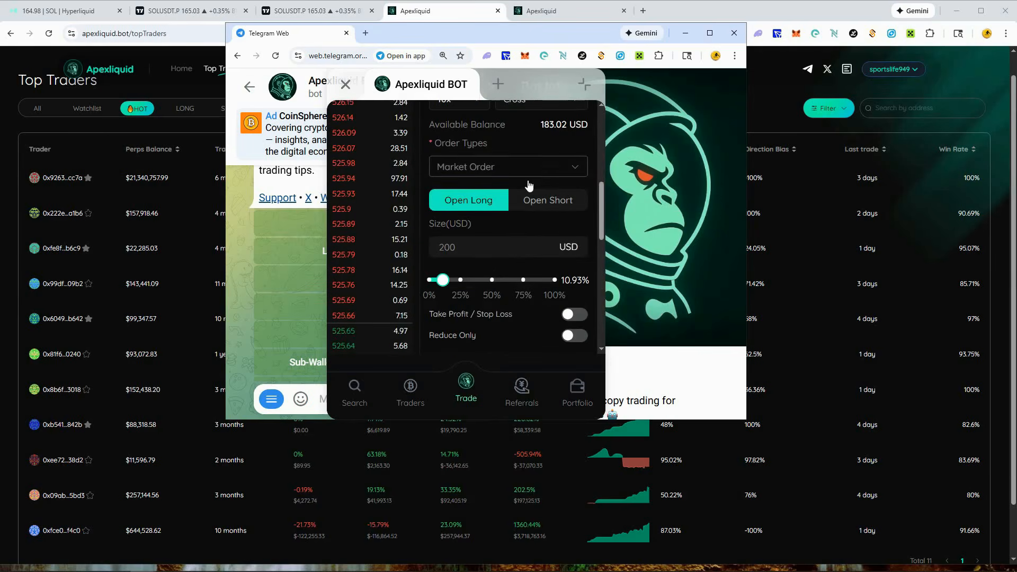
{"action": "left_click", "coordinate": [571, 167]}
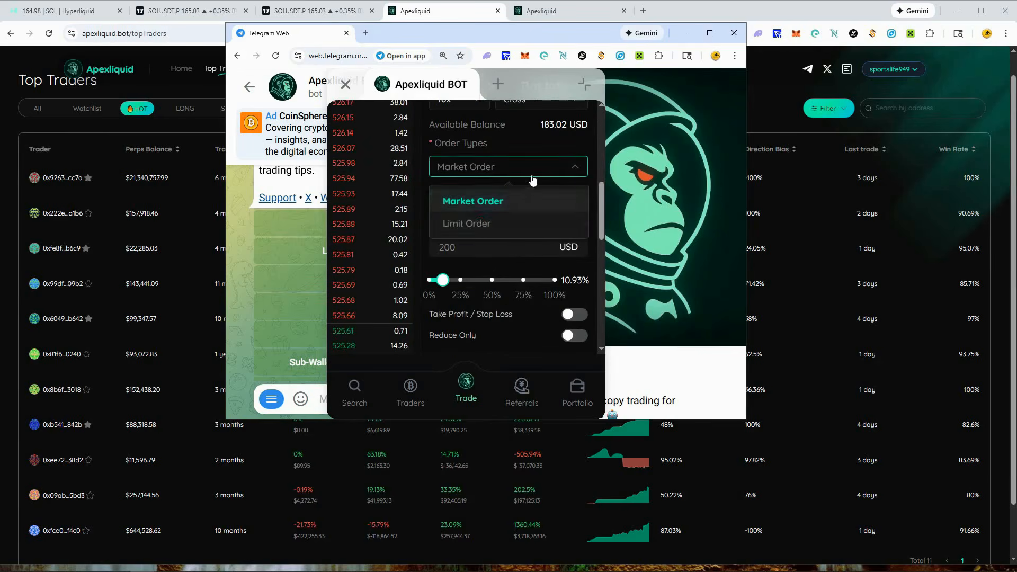
{"action": "left_click", "coordinate": [478, 223]}
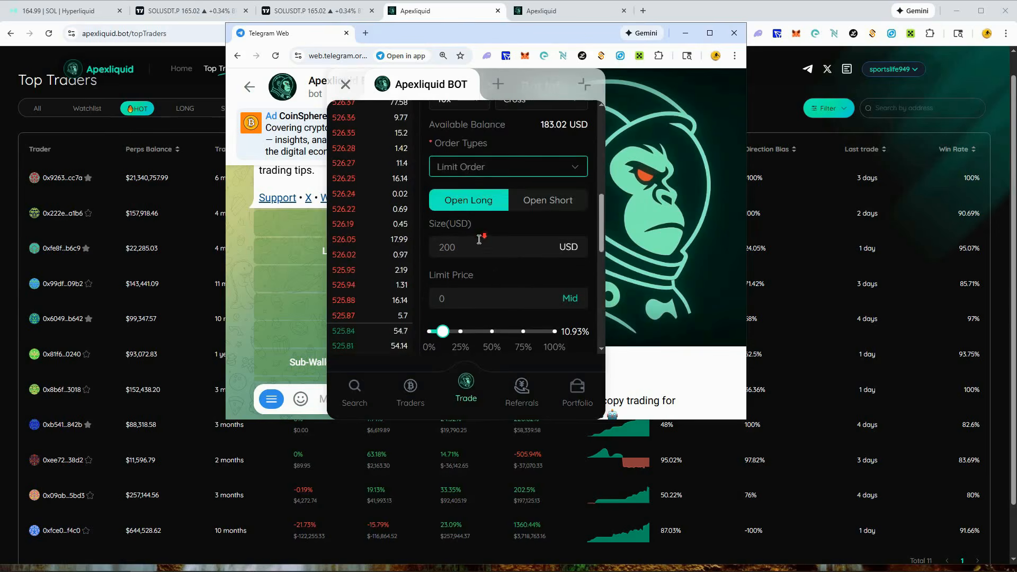
{"action": "scroll", "coordinate": [479, 234], "scroll_direction": "down", "scroll_amount": 3}
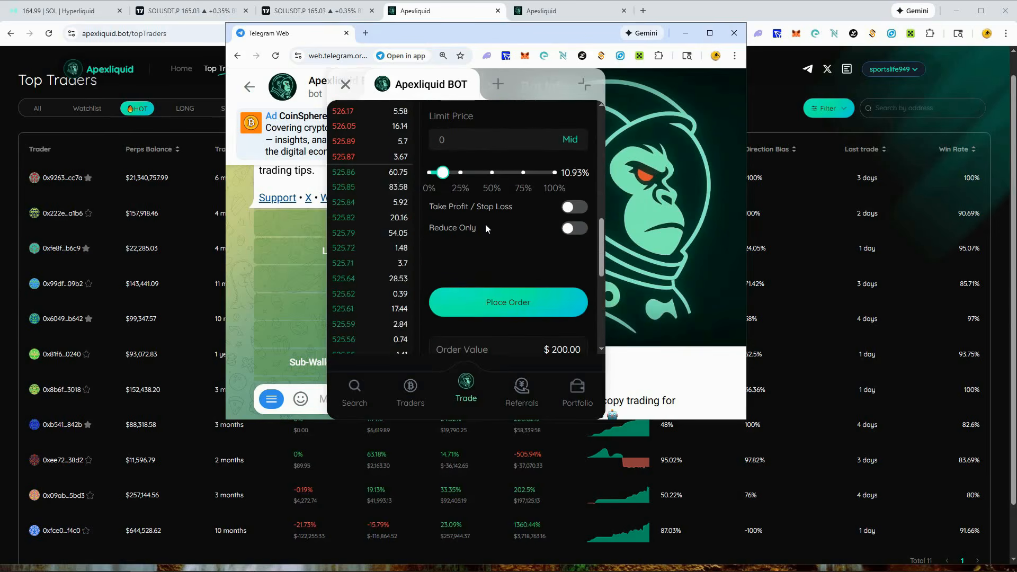
{"action": "scroll", "coordinate": [485, 215], "scroll_direction": "down", "scroll_amount": 1}
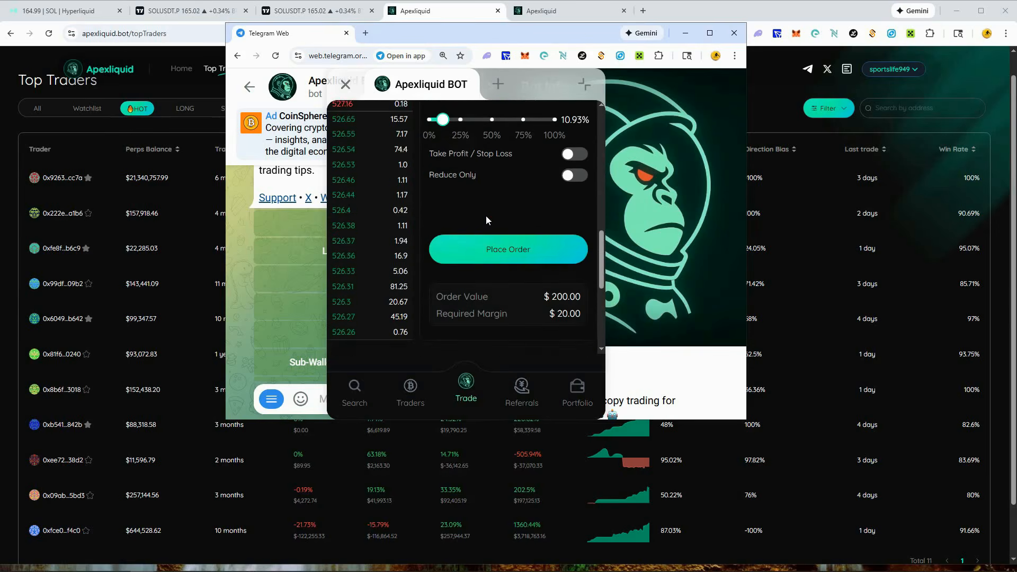
{"action": "scroll", "coordinate": [493, 215], "scroll_direction": "down", "scroll_amount": 3}
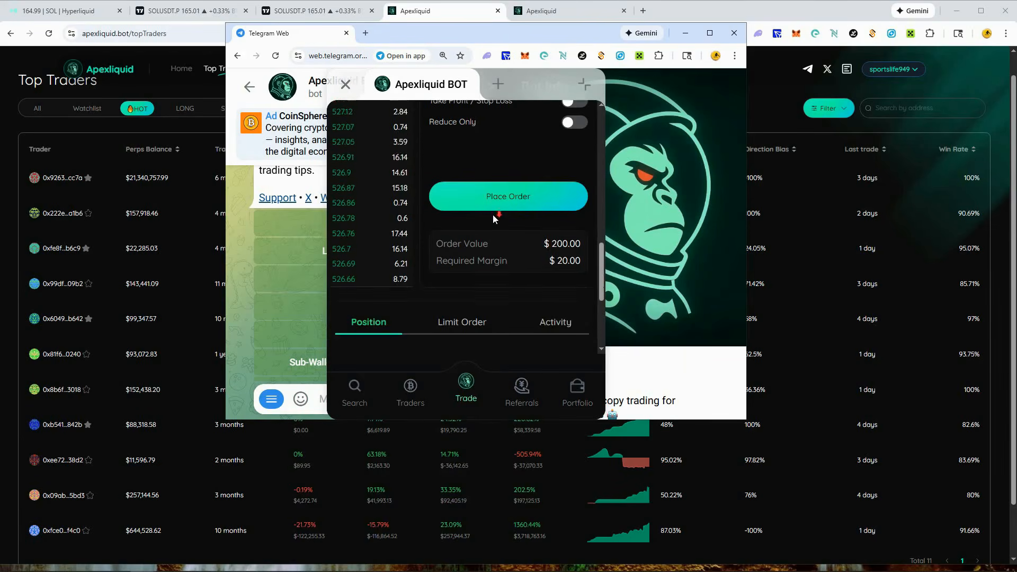
{"action": "scroll", "coordinate": [493, 215], "scroll_direction": "up", "scroll_amount": 5}
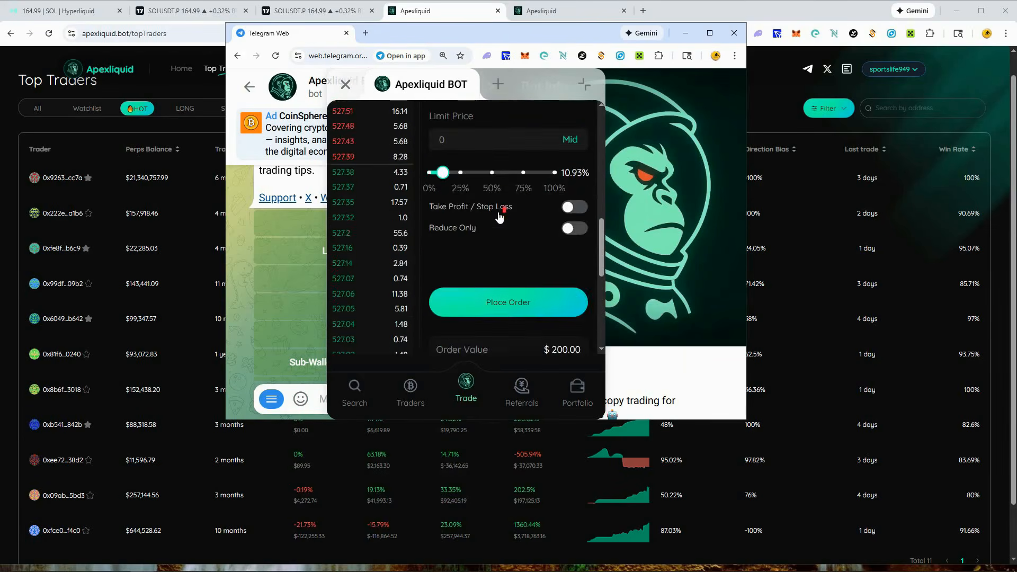
{"action": "scroll", "coordinate": [498, 214], "scroll_direction": "up", "scroll_amount": 2}
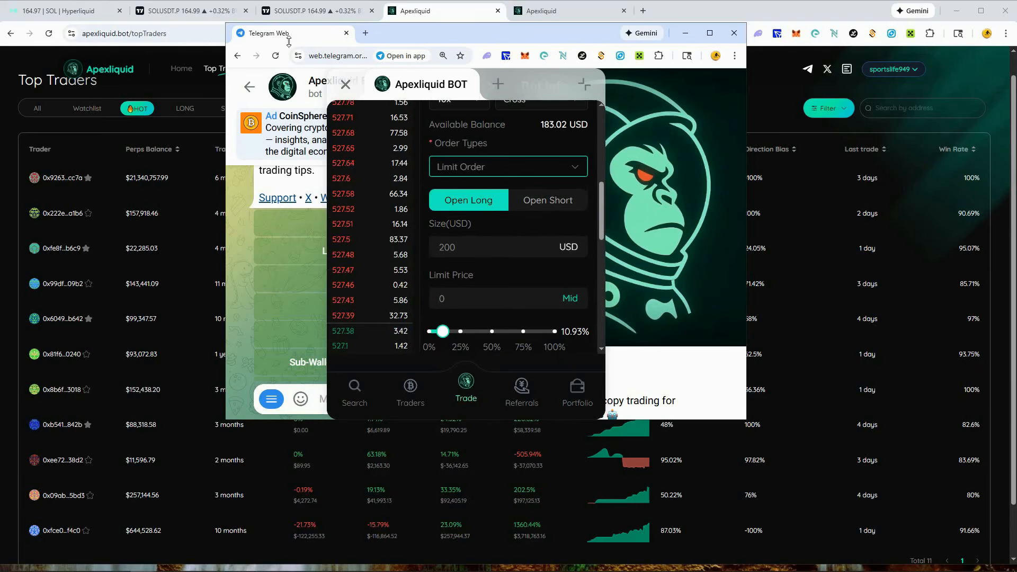
- Review the ZEC-USD limit order form, from the chart and leverage settings to the take profit, reduce-only and margin sections
{"action": "scroll", "coordinate": [538, 302], "scroll_direction": "up", "scroll_amount": 2}
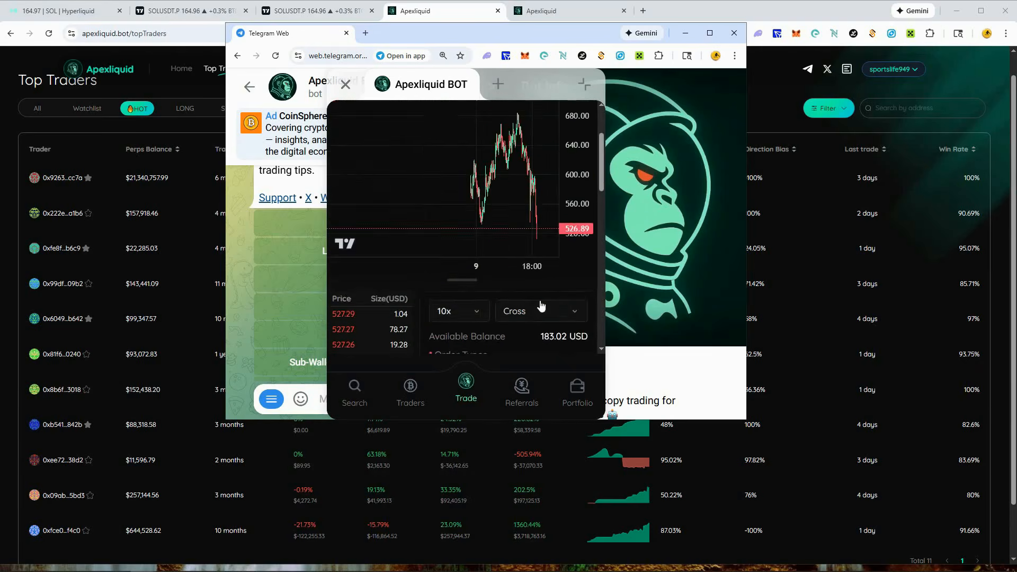
{"action": "scroll", "coordinate": [538, 303], "scroll_direction": "down", "scroll_amount": 4}
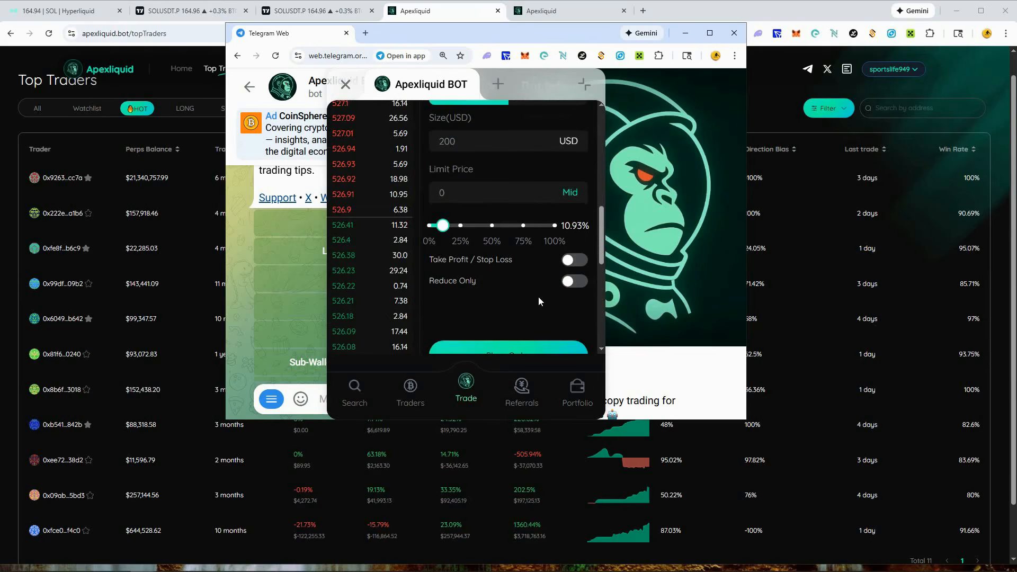
{"action": "scroll", "coordinate": [521, 319], "scroll_direction": "down", "scroll_amount": 2}
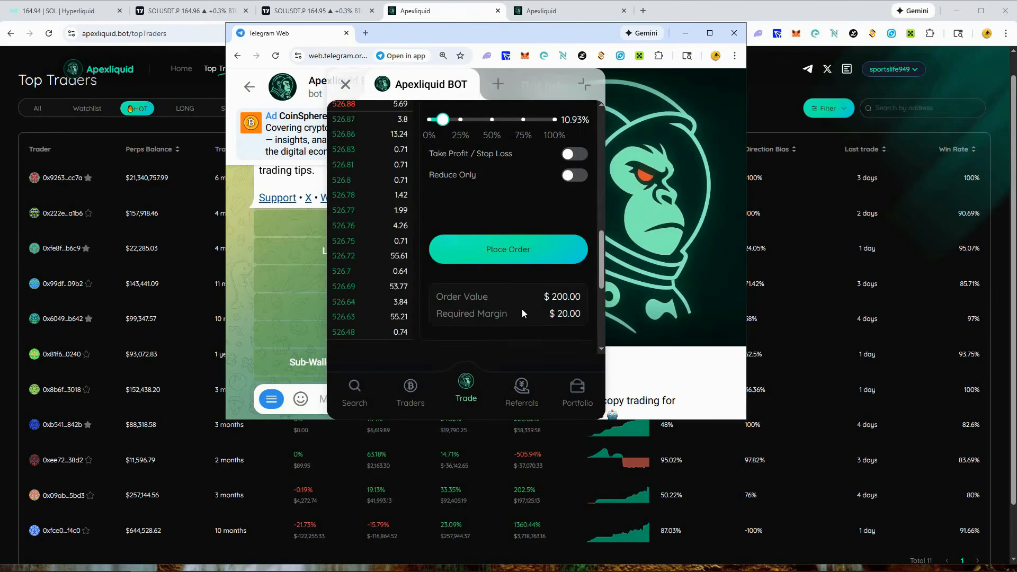
{"action": "scroll", "coordinate": [522, 312], "scroll_direction": "down", "scroll_amount": 1}
- Close the Apexliquid mini app and the bot info panel, and bring the rest of the bot's chat menu into view
{"action": "left_click", "coordinate": [346, 85]}
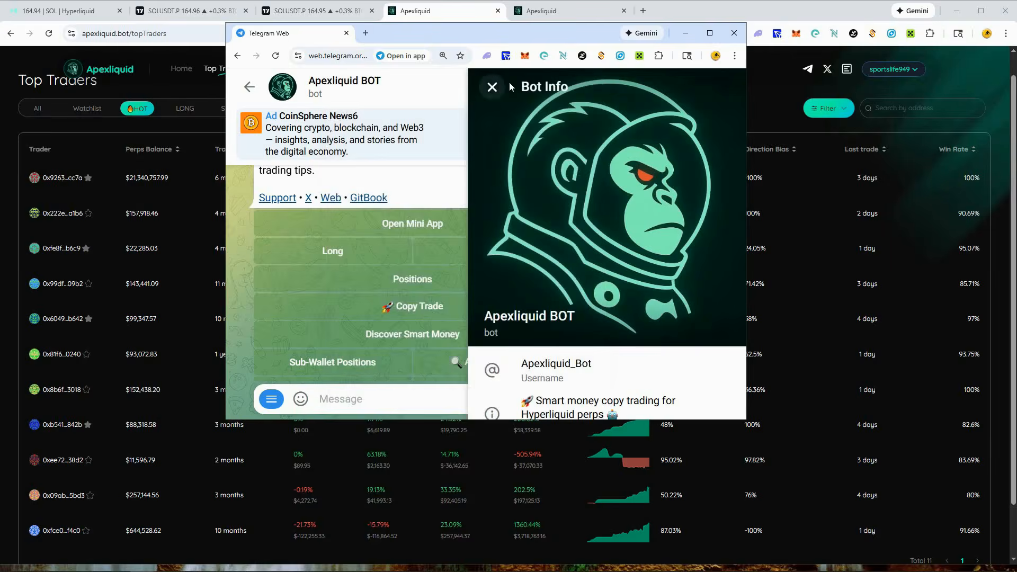
{"action": "left_click", "coordinate": [488, 86]}
{"action": "scroll", "coordinate": [673, 238], "scroll_direction": "down", "scroll_amount": 2}
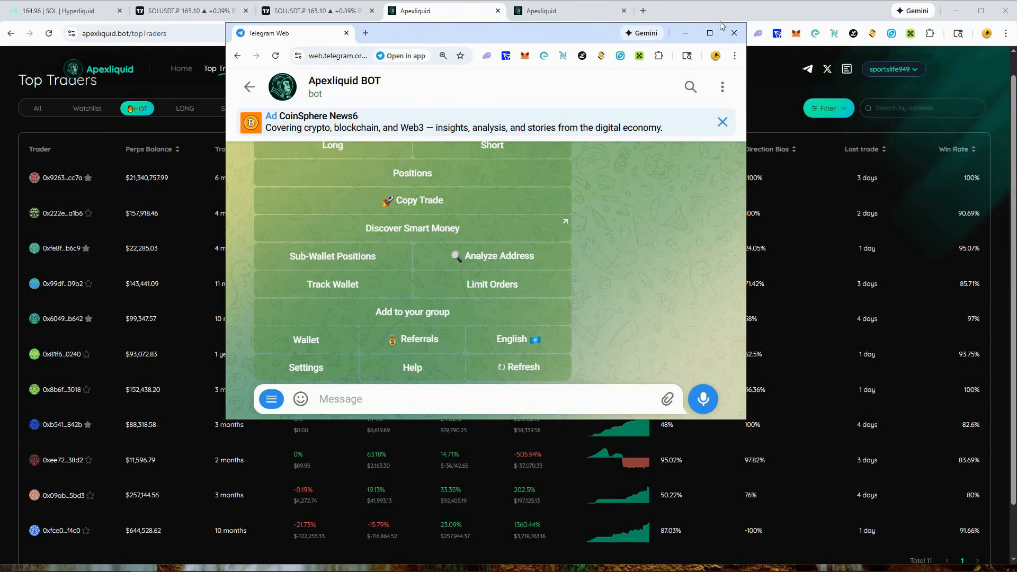
- Switch back to the Apexliquid Top Traders browser window, maximize it, and look through the hot traders' returns, drawdowns and win rates
{"action": "left_click", "coordinate": [774, 11]}
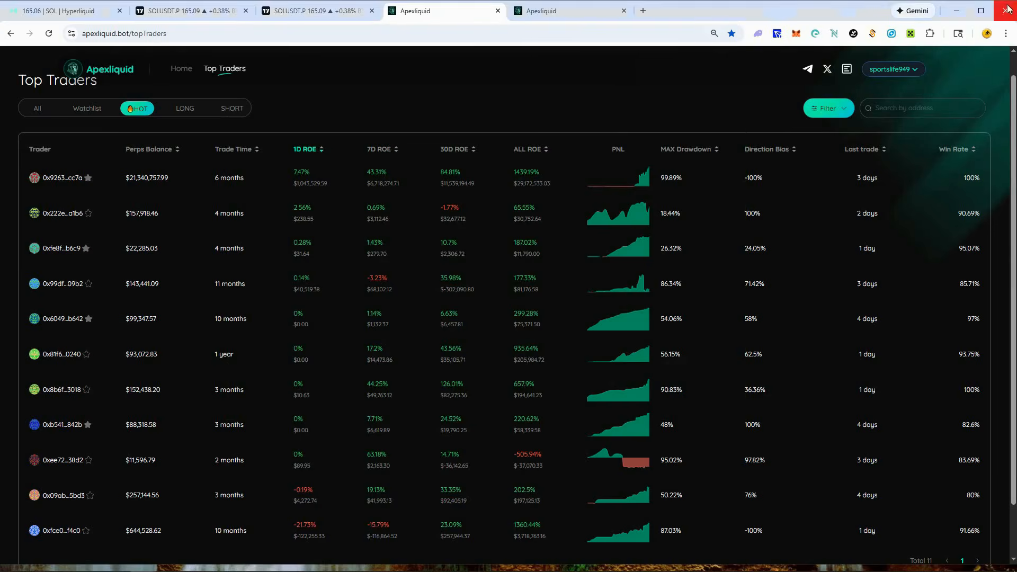
{"action": "left_click", "coordinate": [984, 11]}
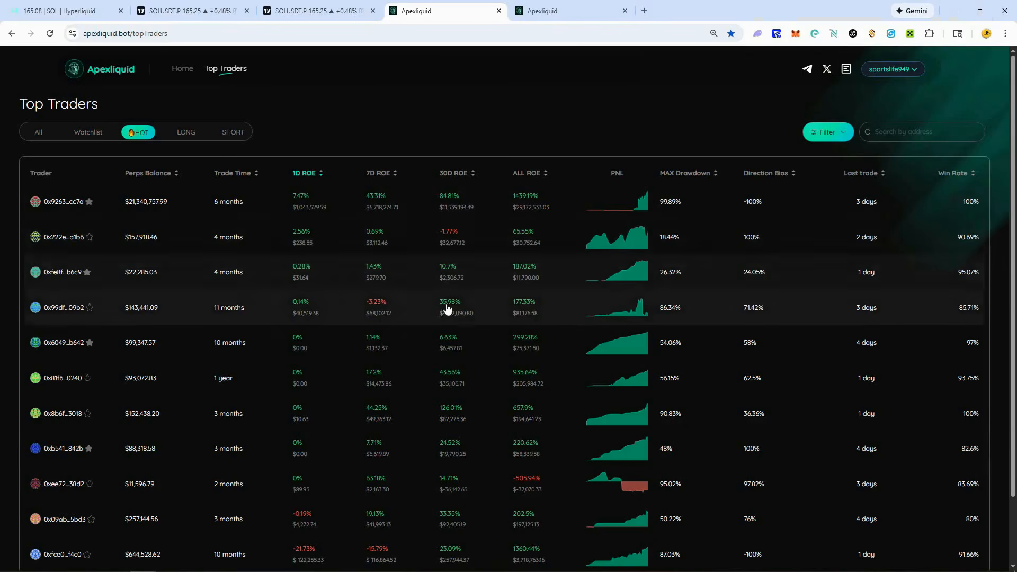
{"action": "scroll", "coordinate": [446, 309], "scroll_direction": "down", "scroll_amount": 1}
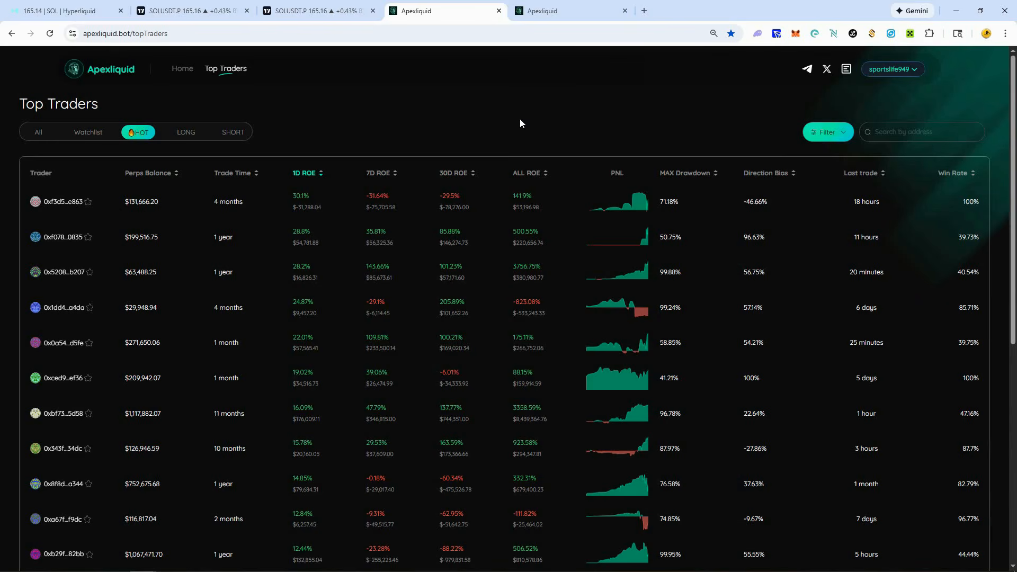
{"action": "scroll", "coordinate": [589, 359], "scroll_direction": "down", "scroll_amount": 1}
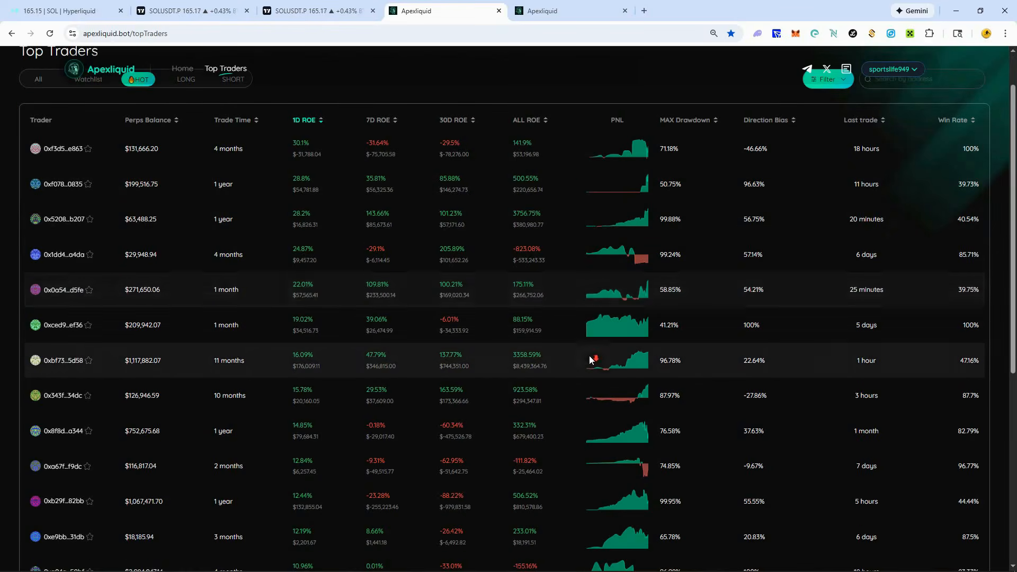
{"action": "scroll", "coordinate": [635, 337], "scroll_direction": "down", "scroll_amount": 2}
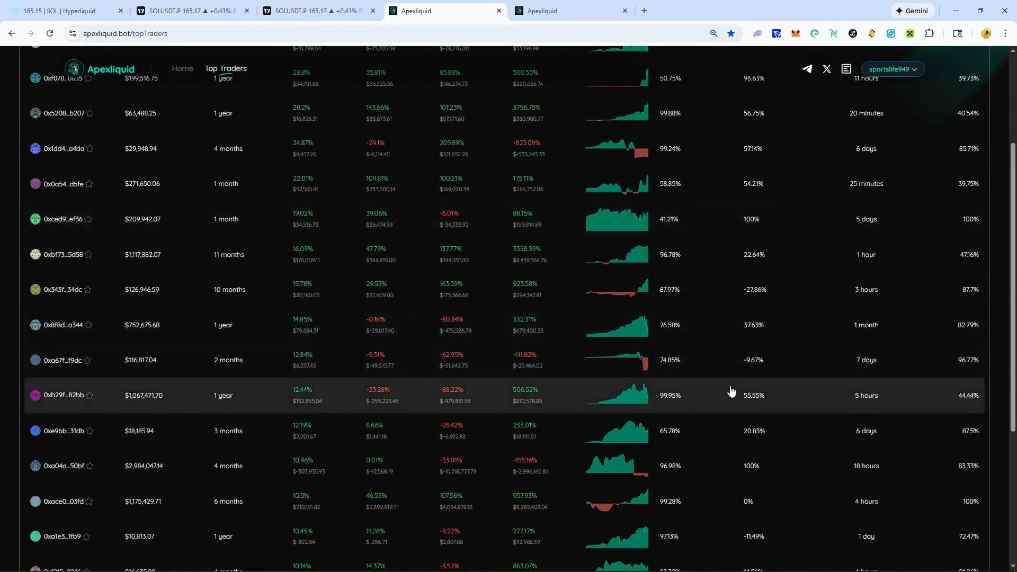
{"action": "scroll", "coordinate": [770, 388], "scroll_direction": "down", "scroll_amount": 4}
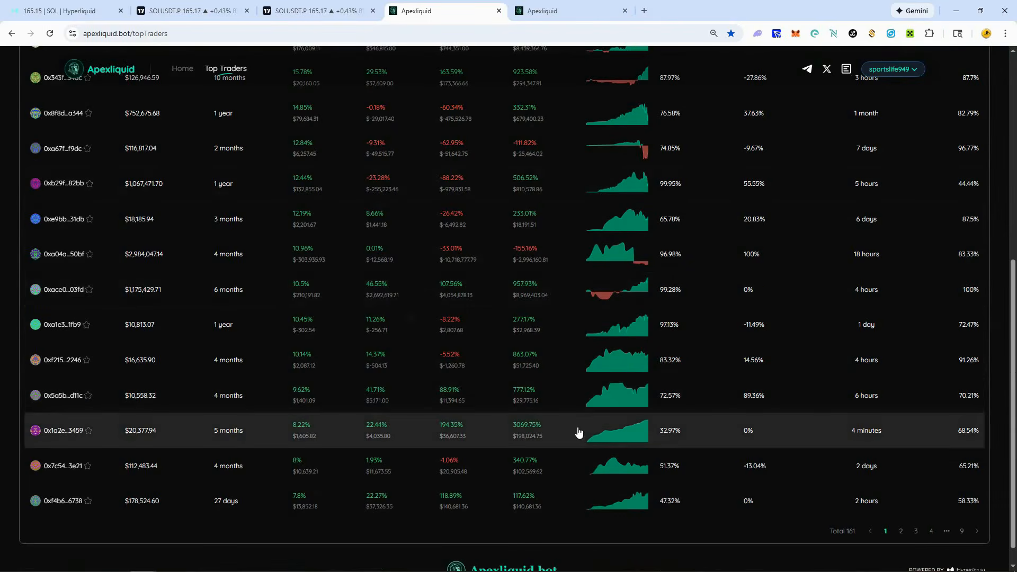
{"action": "scroll", "coordinate": [701, 522], "scroll_direction": "down", "scroll_amount": 1}
{"action": "scroll", "coordinate": [771, 312], "scroll_direction": "up", "scroll_amount": 3}
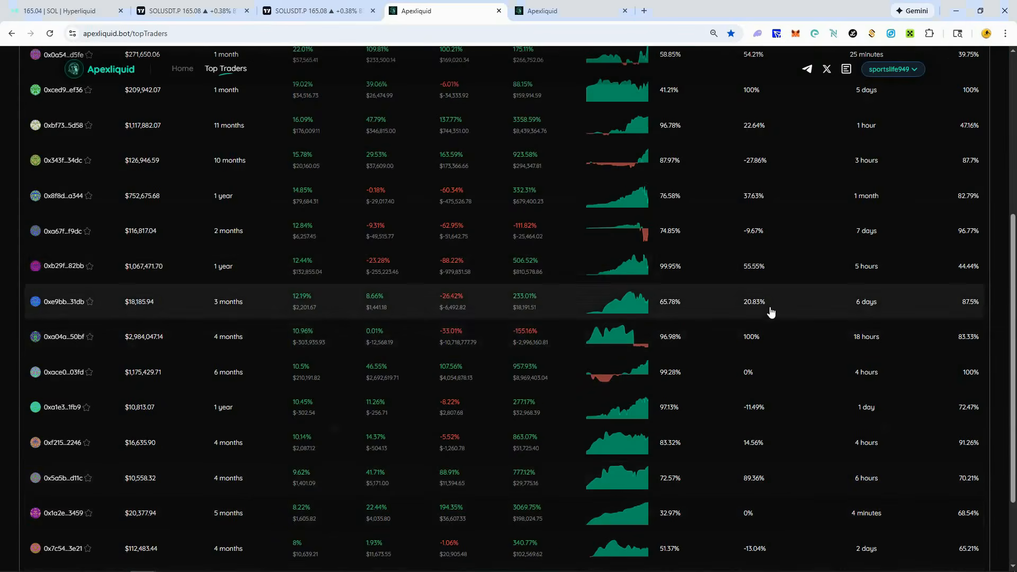